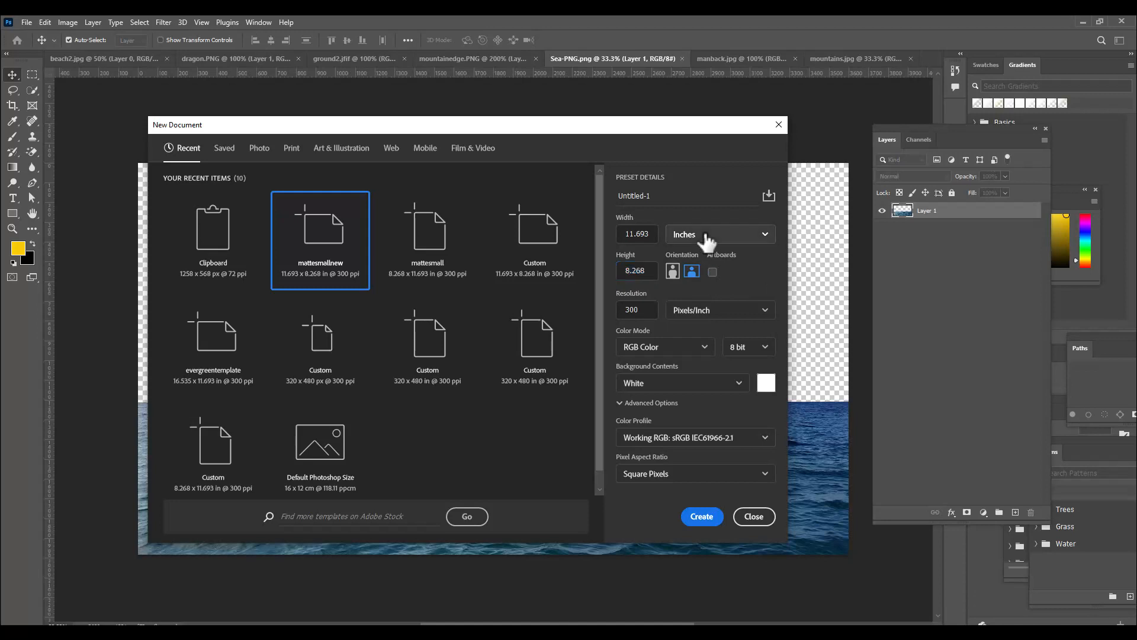
Set the new document's size units to pixels and its resolution to 150 pixels per inch
click(690, 251)
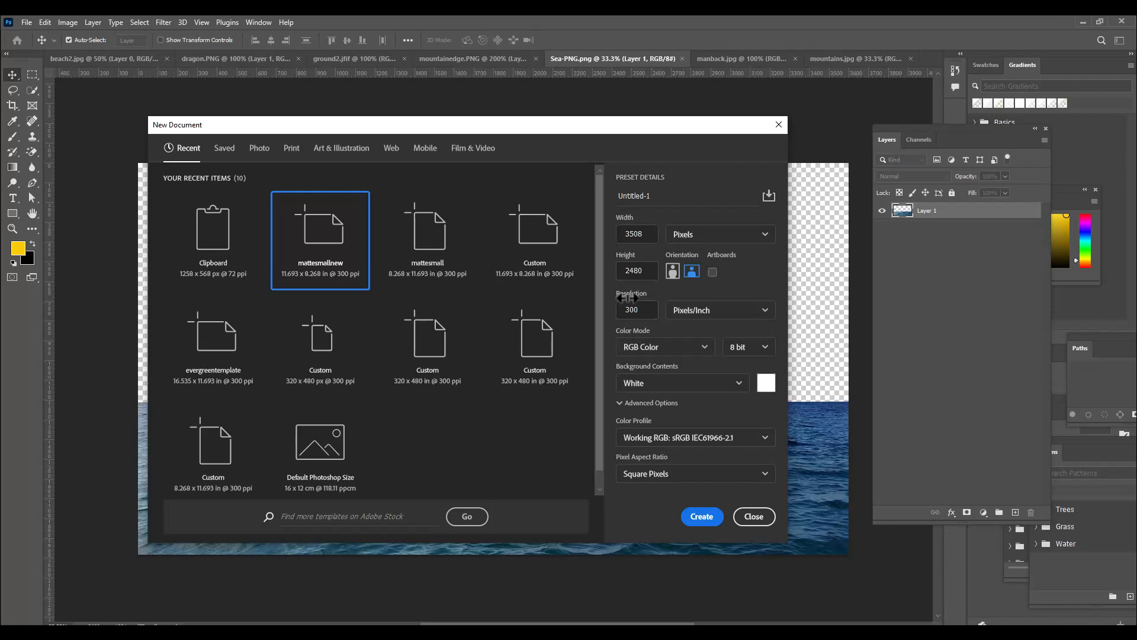
drag(642, 312, 614, 317)
text(150)
Name the new document dragonisland and create it
drag(659, 196, 605, 194)
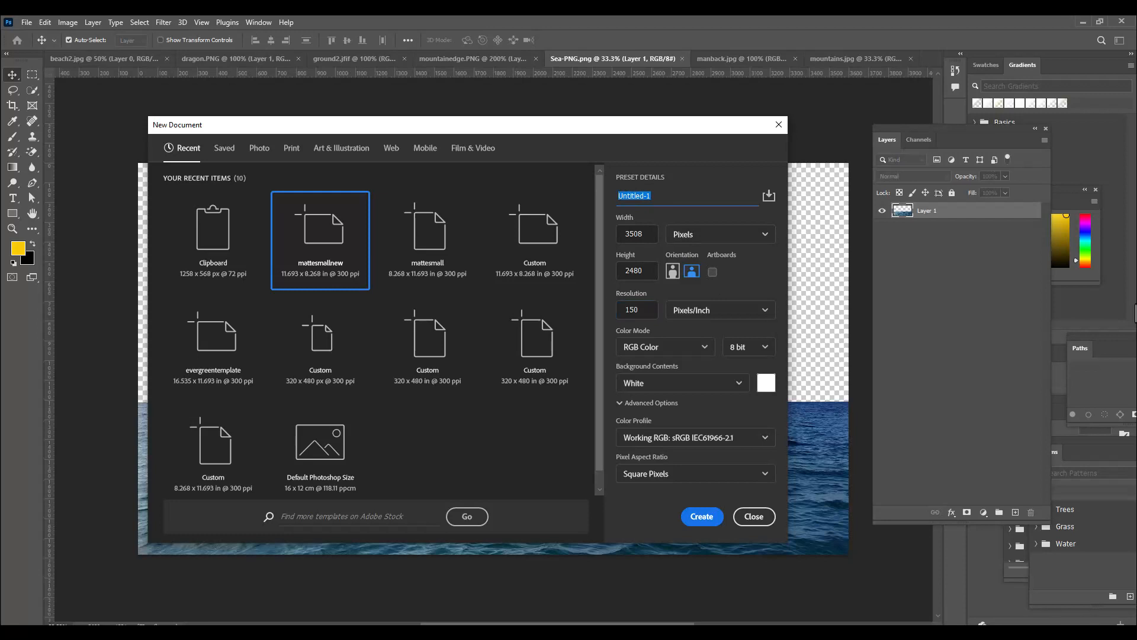
text(d)
text(ragonsilan)
text(nd)
drag(641, 128, 645, 110)
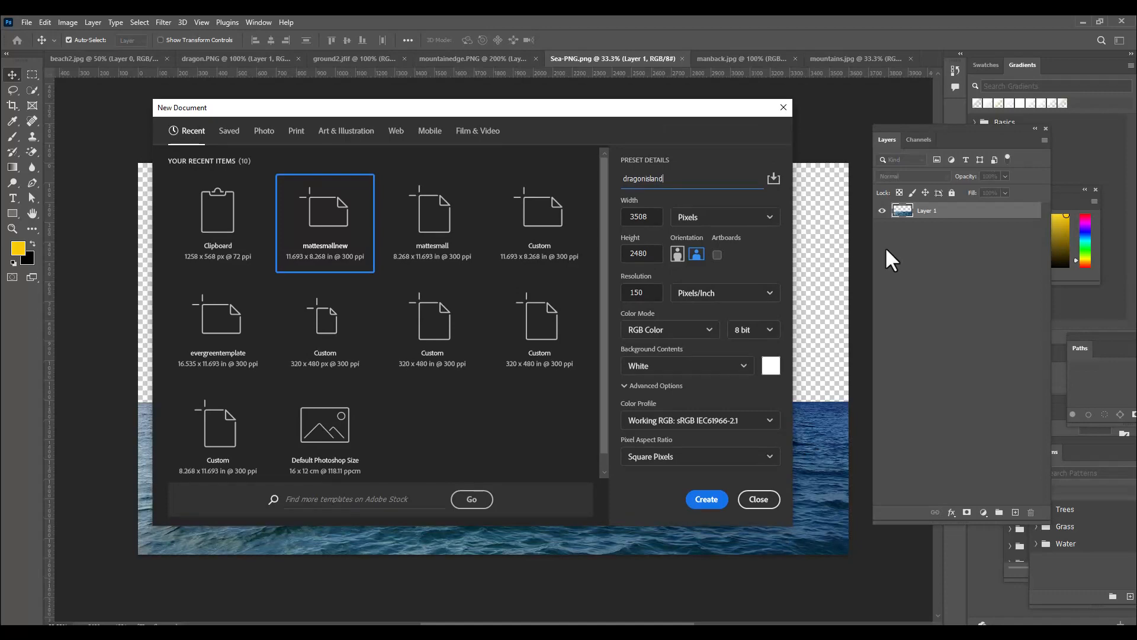
click(696, 498)
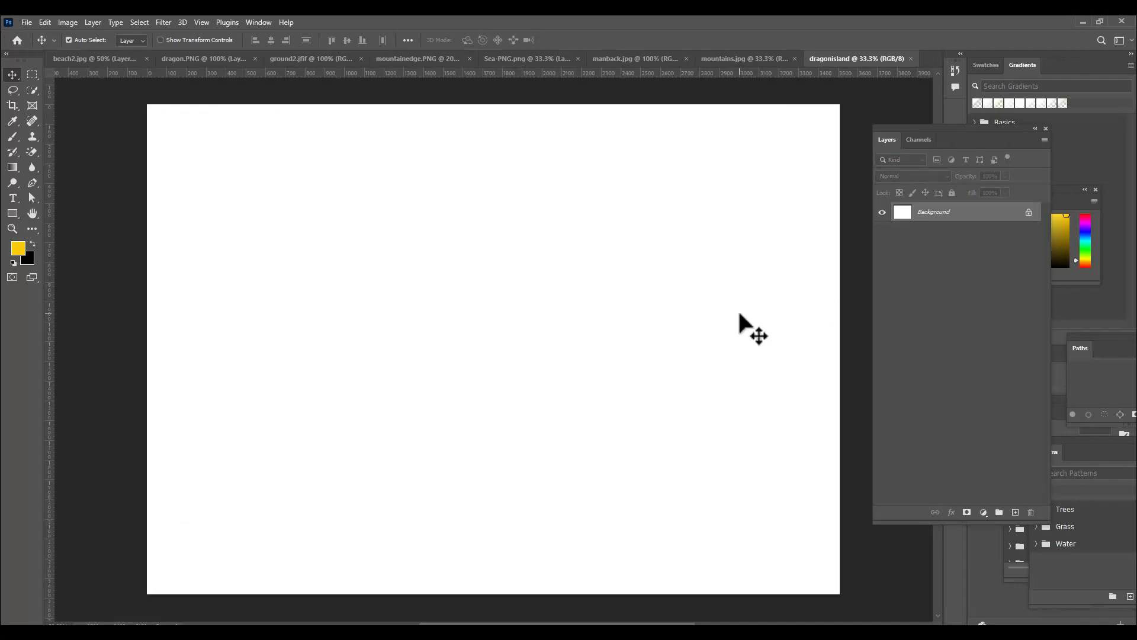
Add an empty layer and delete the white Background layer so the canvas is transparent
click(1015, 512)
click(929, 232)
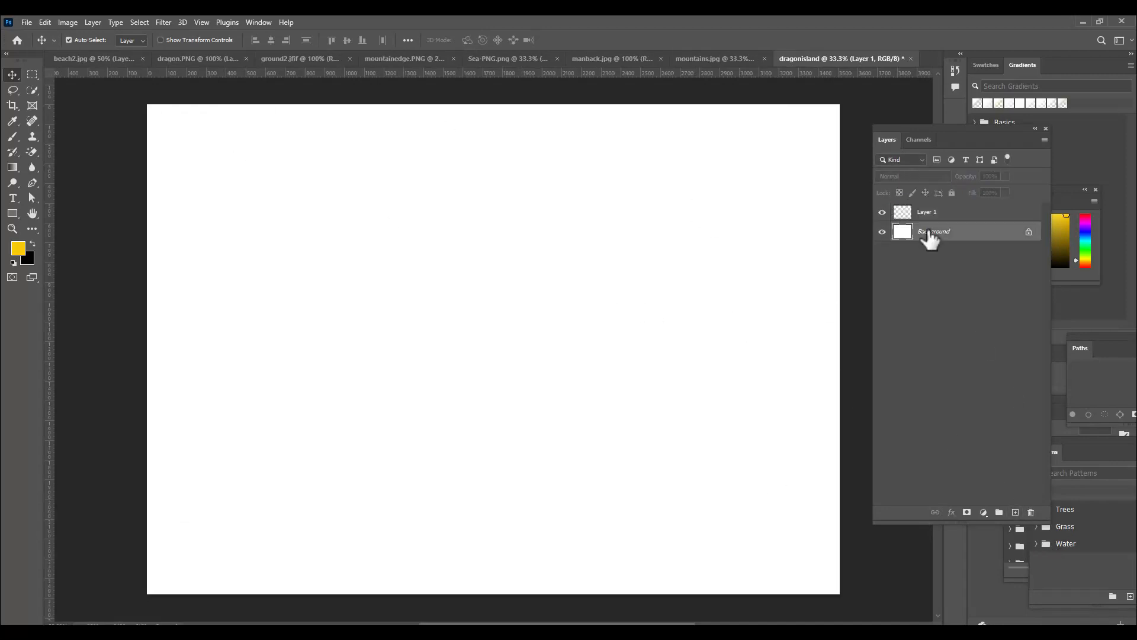
key(Delete)
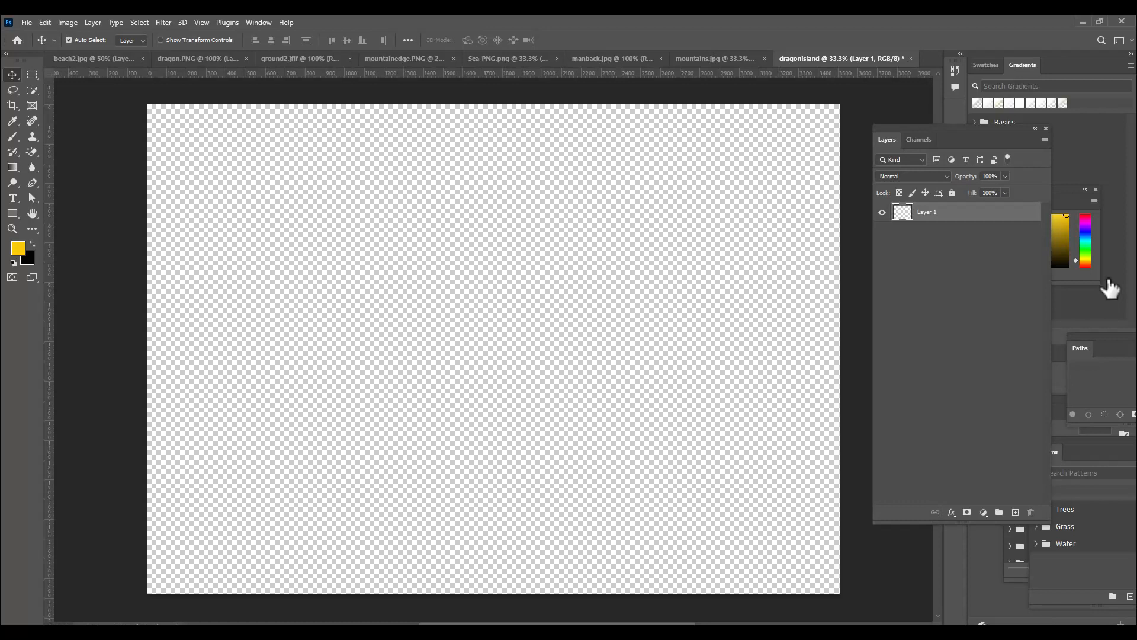
Copy the sea from Sea-PNG.png into the dragonisland document and enlarge it to fill the lower part of the canvas
click(508, 58)
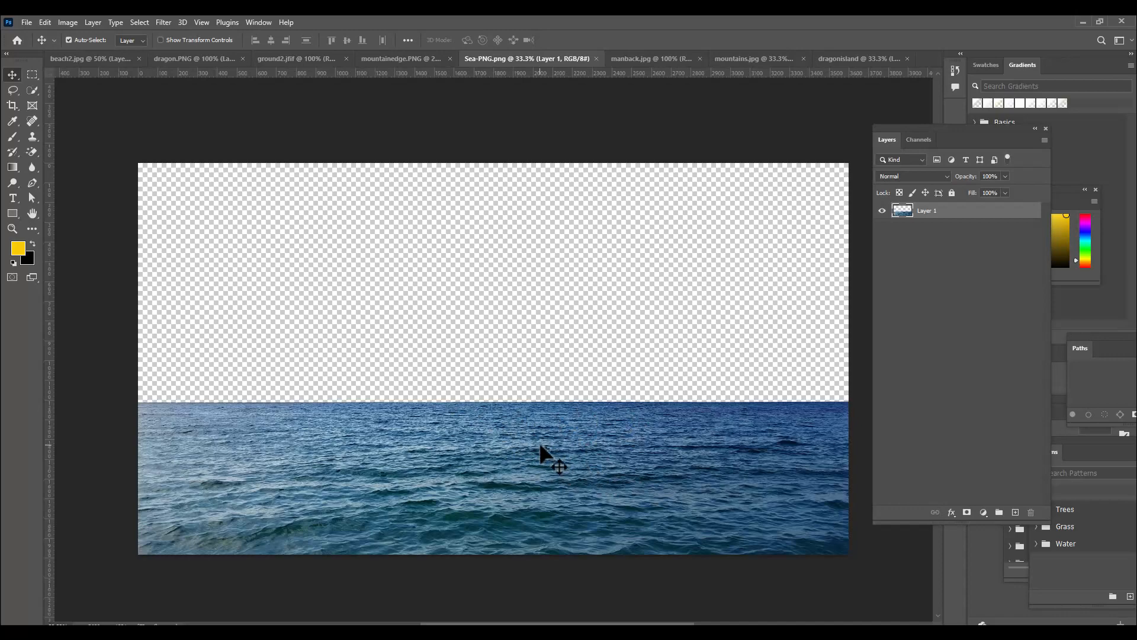
drag(540, 450, 501, 441)
key(ctrl+t)
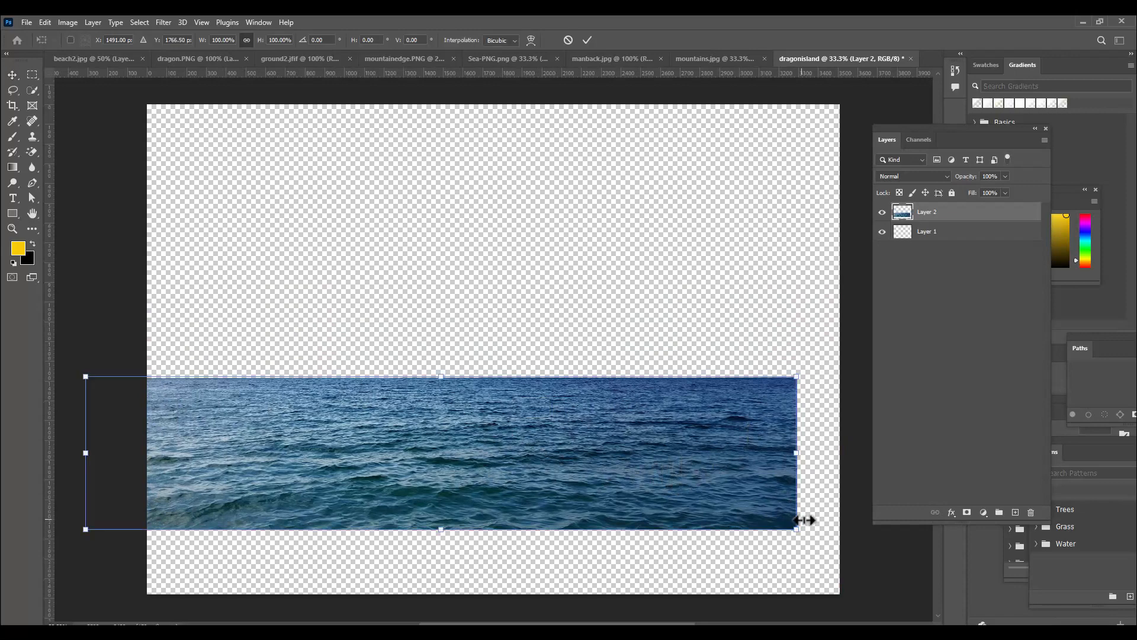
drag(801, 531, 886, 548)
drag(629, 440, 633, 485)
drag(901, 134, 950, 134)
drag(895, 398, 931, 390)
mouse_move(550, 444)
mouse_down()
mouse_move(557, 404)
mouse_move(559, 432)
mouse_up()
key(Return)
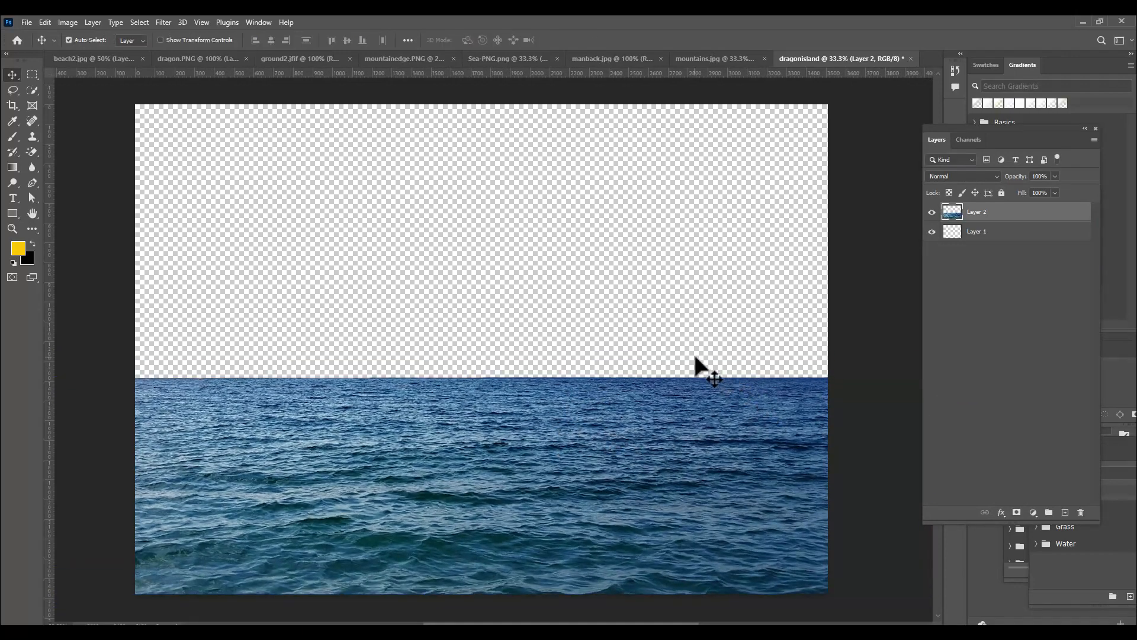
key(ctrl+minus)
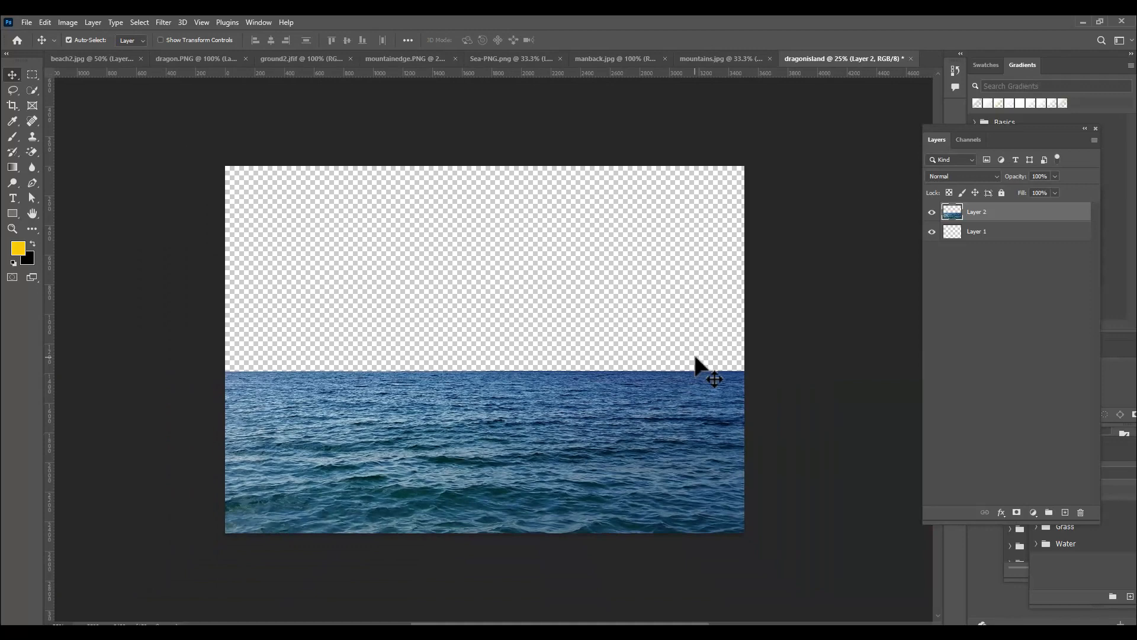
key(ctrl+plus)
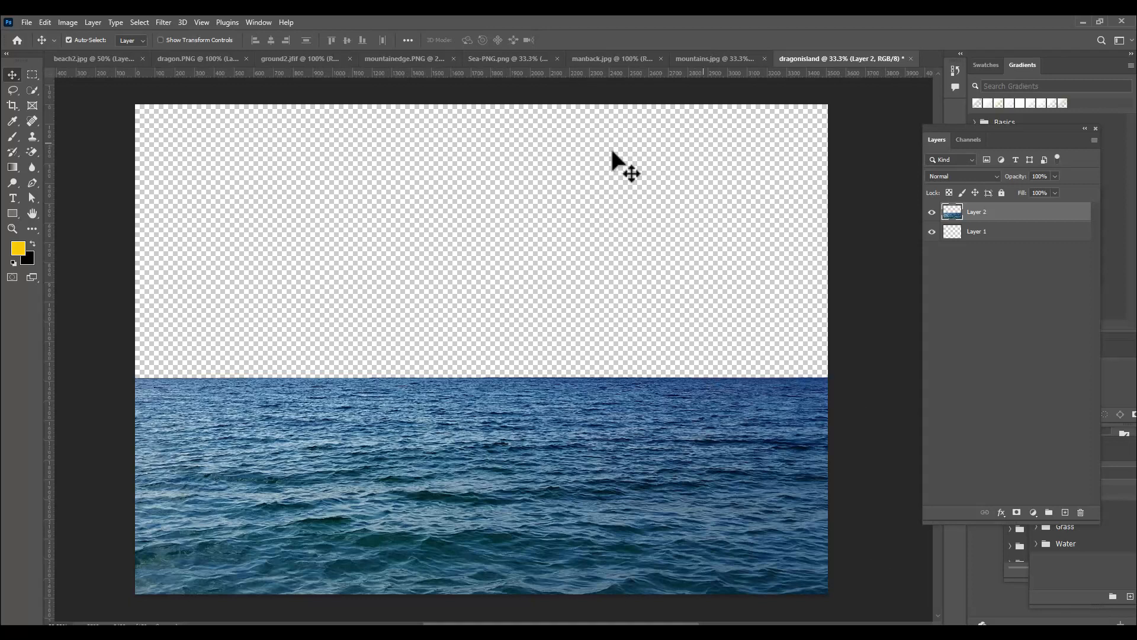
Select the dark mountains in mountains.jpg with the Quick Selection tool, using an enlarged brush
click(708, 59)
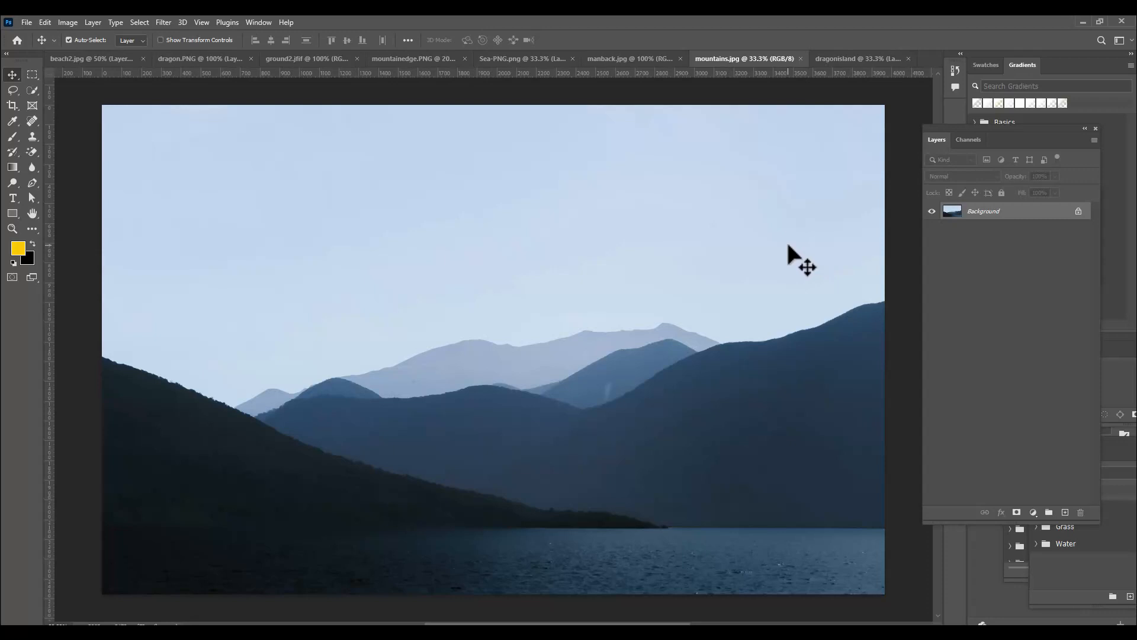
drag(32, 91, 70, 108)
key(bracketright)
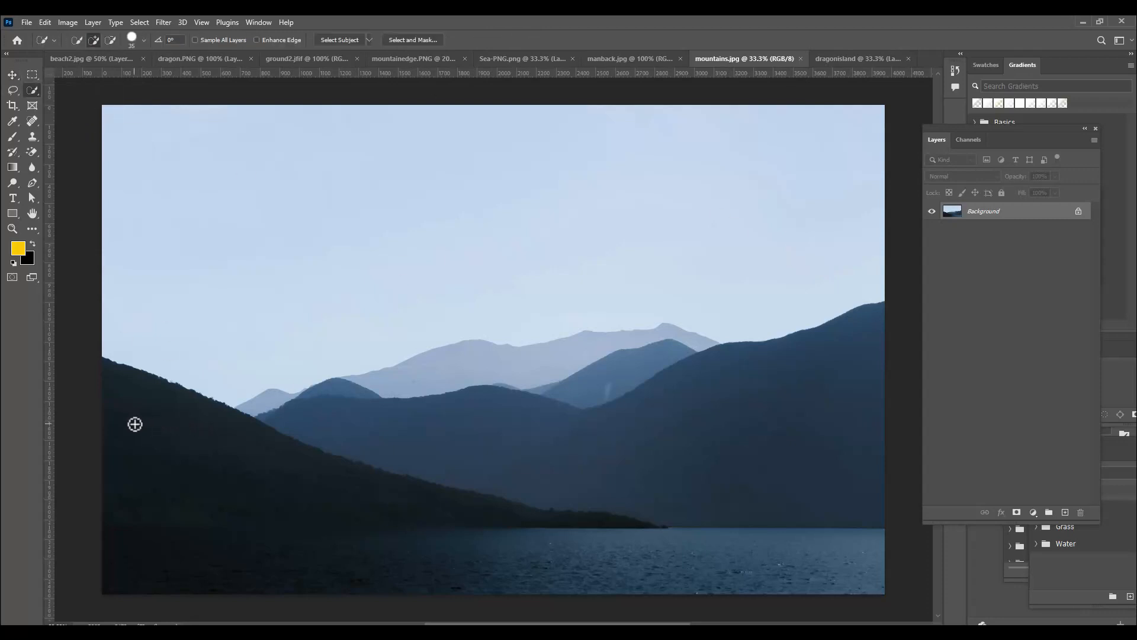
key(bracketright)
key(bracketright)
mouse_move(107, 376)
mouse_down()
mouse_move(195, 442)
mouse_move(258, 462)
mouse_move(468, 436)
mouse_move(675, 431)
mouse_up()
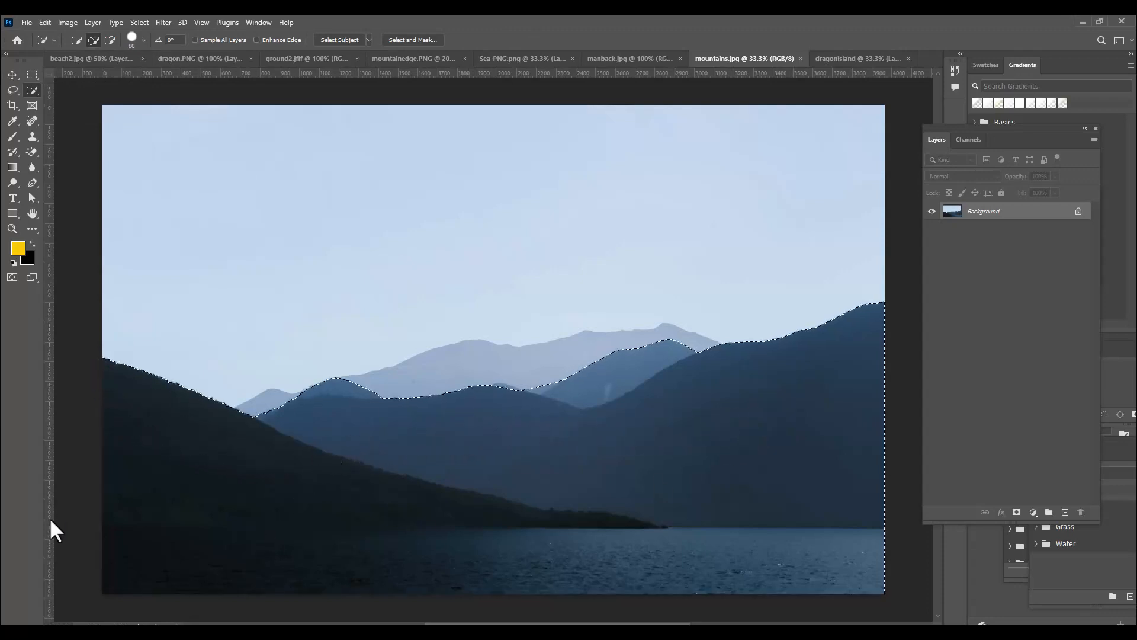
Remove the water from the mountain selection and clean up its edge along the shoreline
alt+click(122, 538)
drag(152, 543, 847, 551)
mouse_move(410, 486)
mouse_down()
mouse_move(363, 474)
mouse_move(507, 492)
mouse_move(199, 512)
mouse_up()
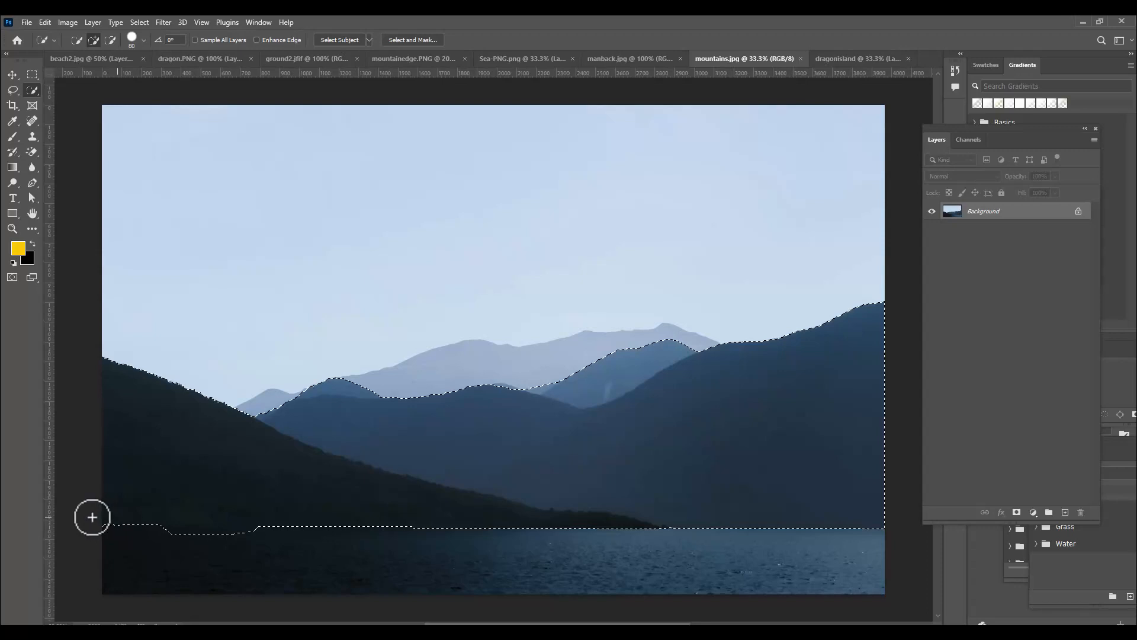
drag(158, 540, 225, 538)
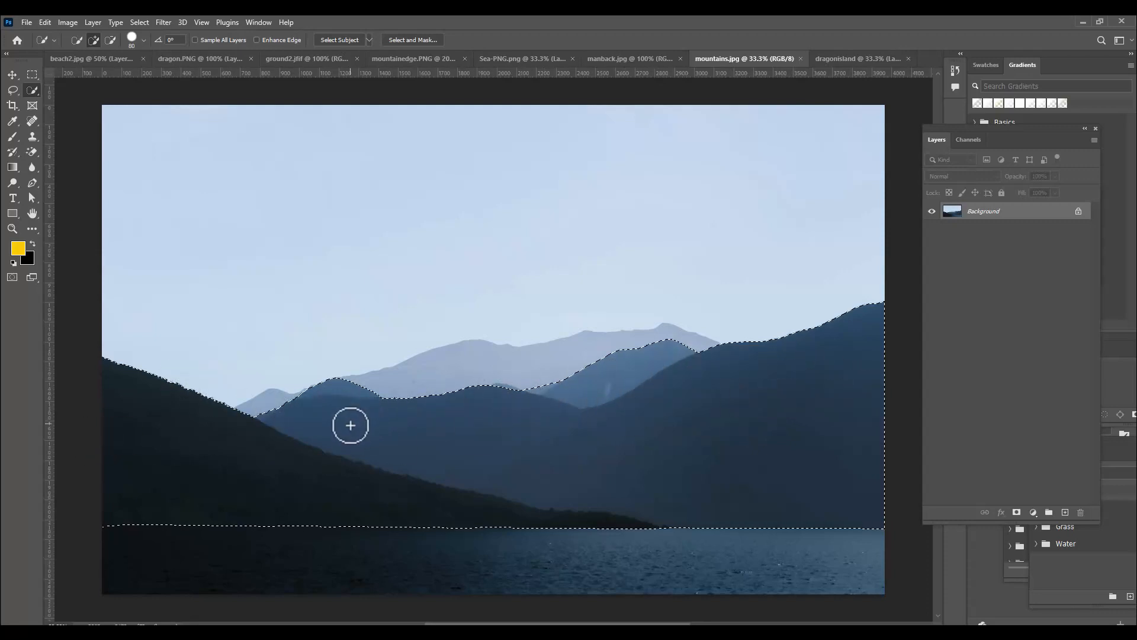
Copy the selected mountains into dragonisland, scale them to about 43%, and seat them on the horizon at the canvas's left side
click(13, 75)
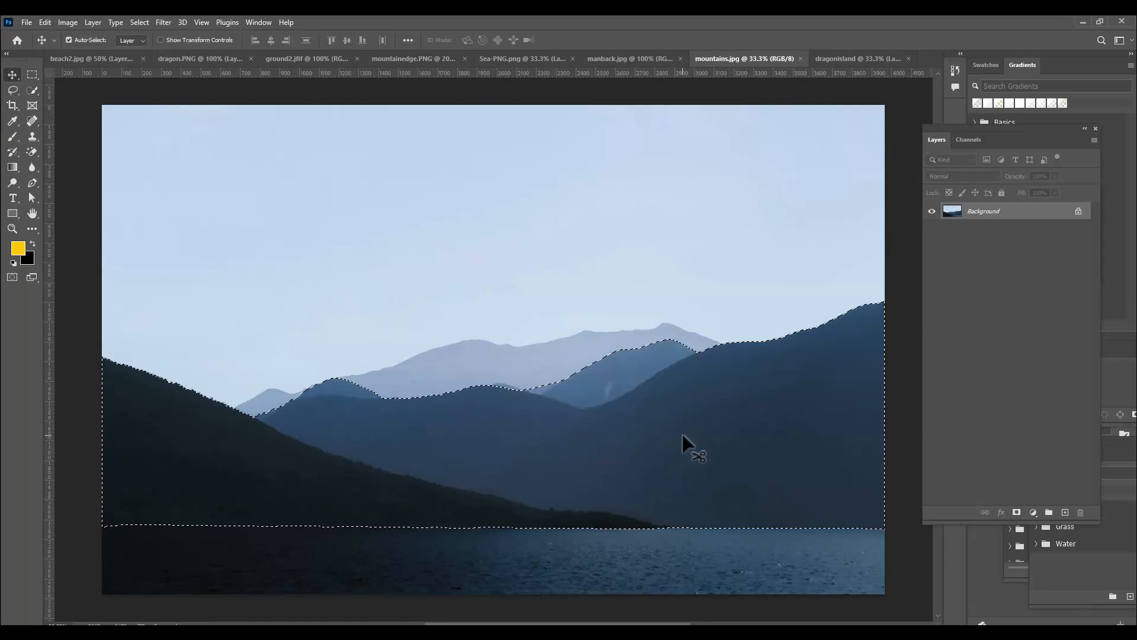
drag(670, 439, 631, 258)
key(ctrl+t)
drag(807, 131, 620, 193)
drag(542, 247, 437, 311)
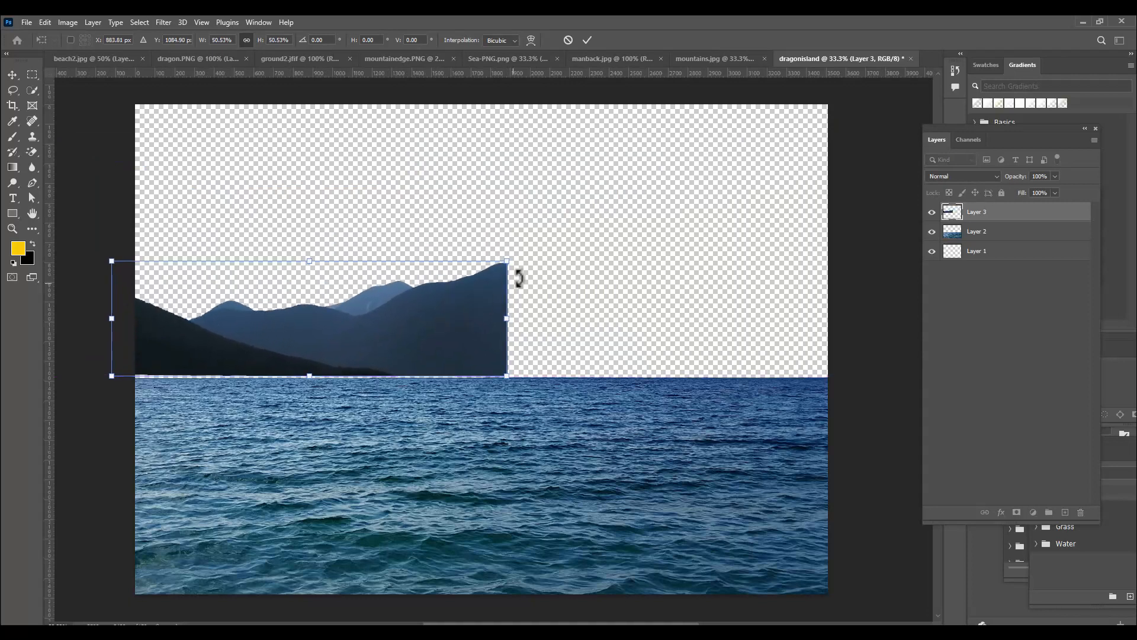
drag(511, 258, 466, 267)
drag(417, 339, 404, 352)
key(Down)
key(Down)
key(Down)
key(Down)
key(Down)
key(Down)
key(Down)
key(Down)
key(Down)
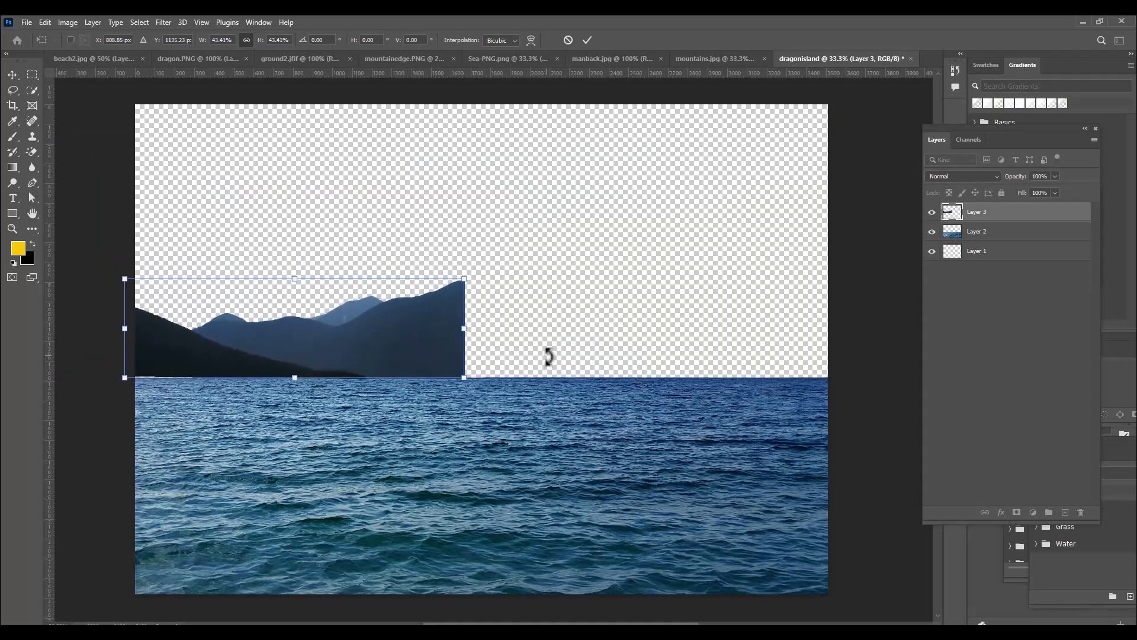
key(Return)
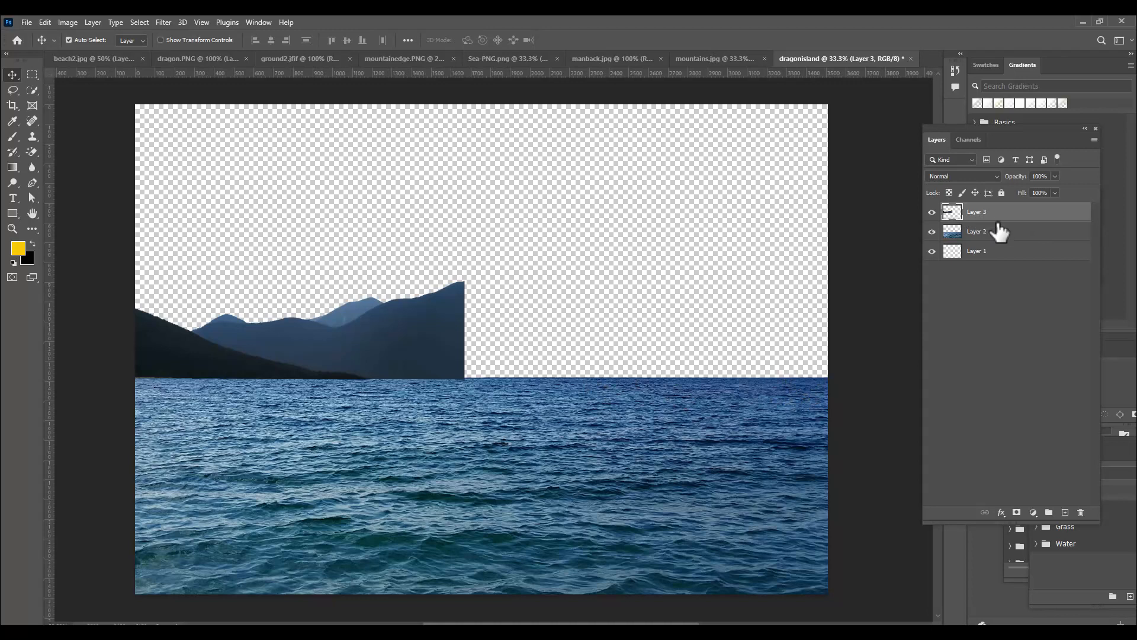
Rename Layer 2 as sea and Layer 3 as mountain
double_click(983, 234)
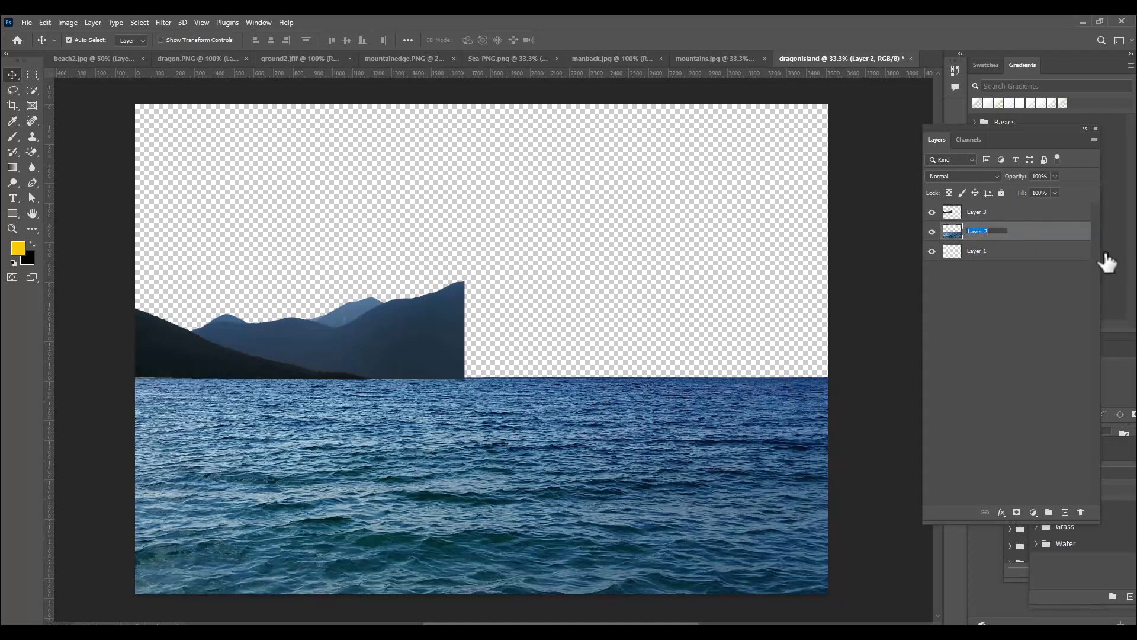
text(sea)
key(Return)
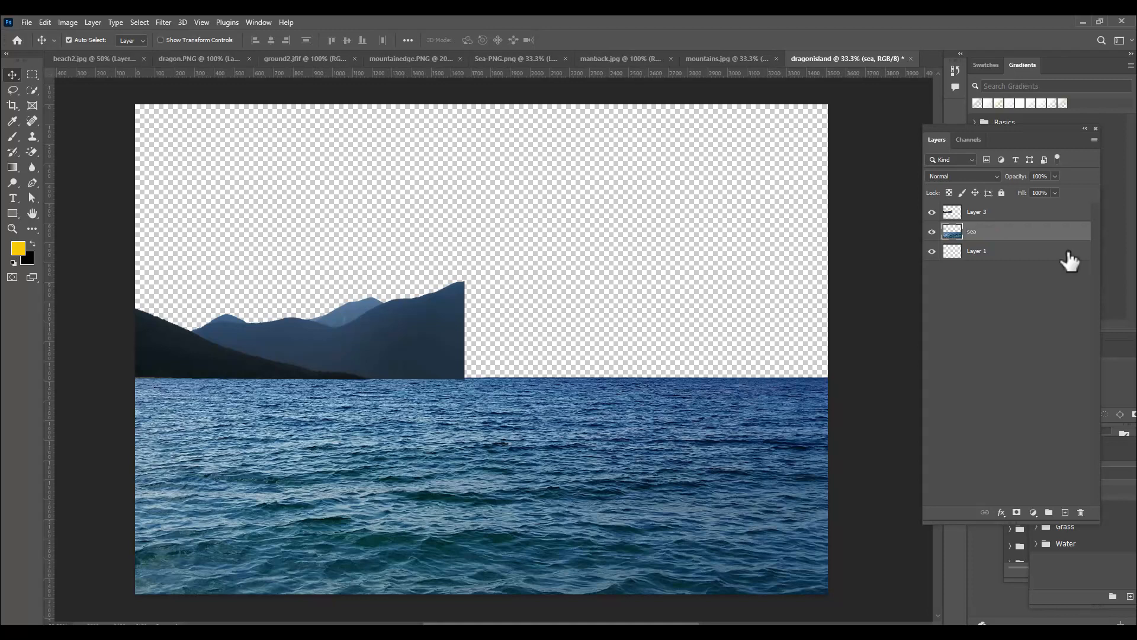
double_click(976, 212)
text(mountain)
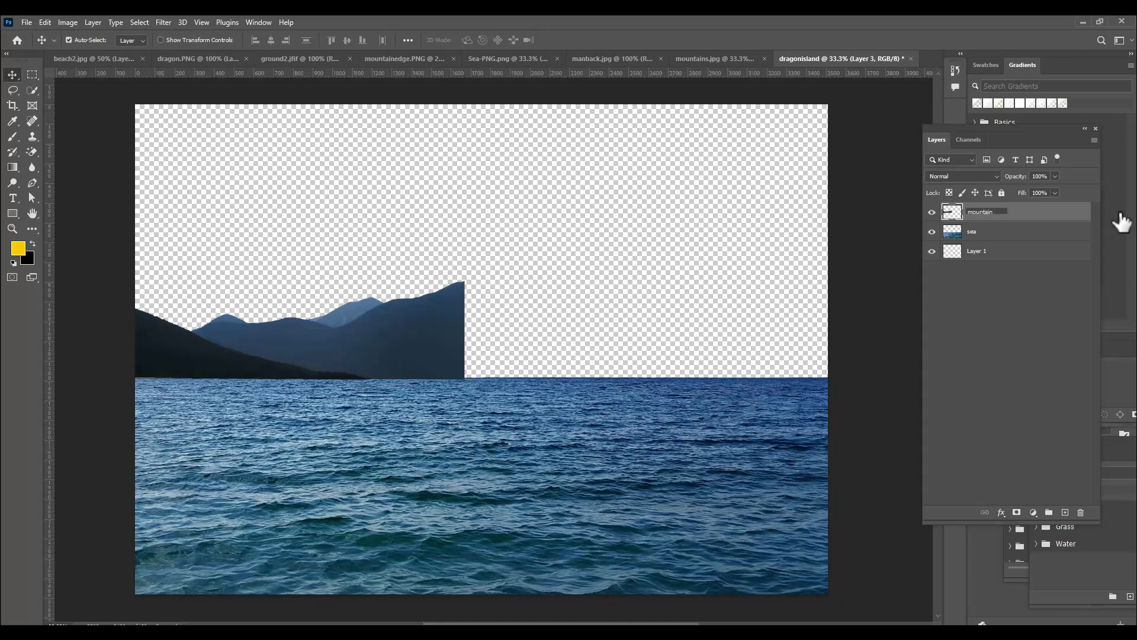
key(Return)
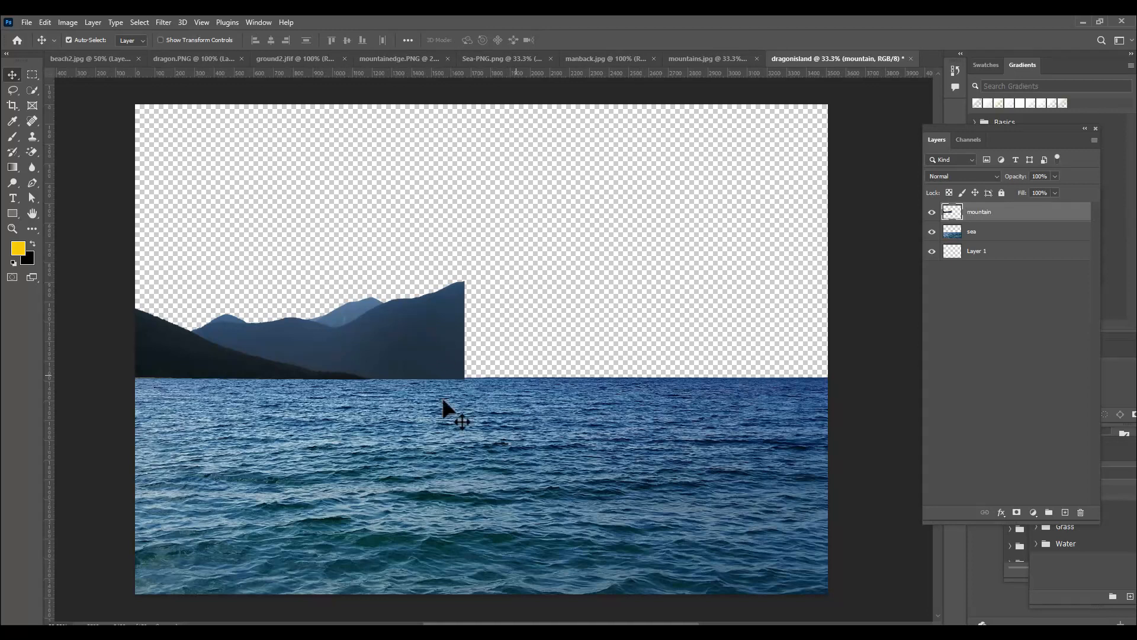
Duplicate the mountain layer beside the original along the horizon and flip the copy horizontally
drag(223, 343, 563, 347)
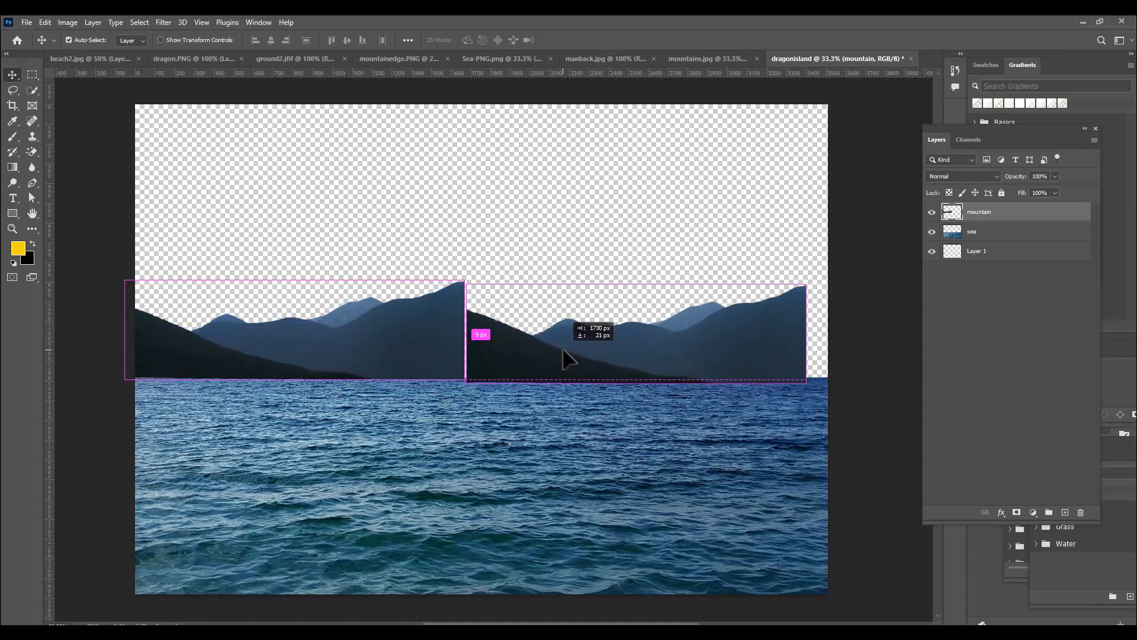
key(ctrl+t)
right_click(613, 334)
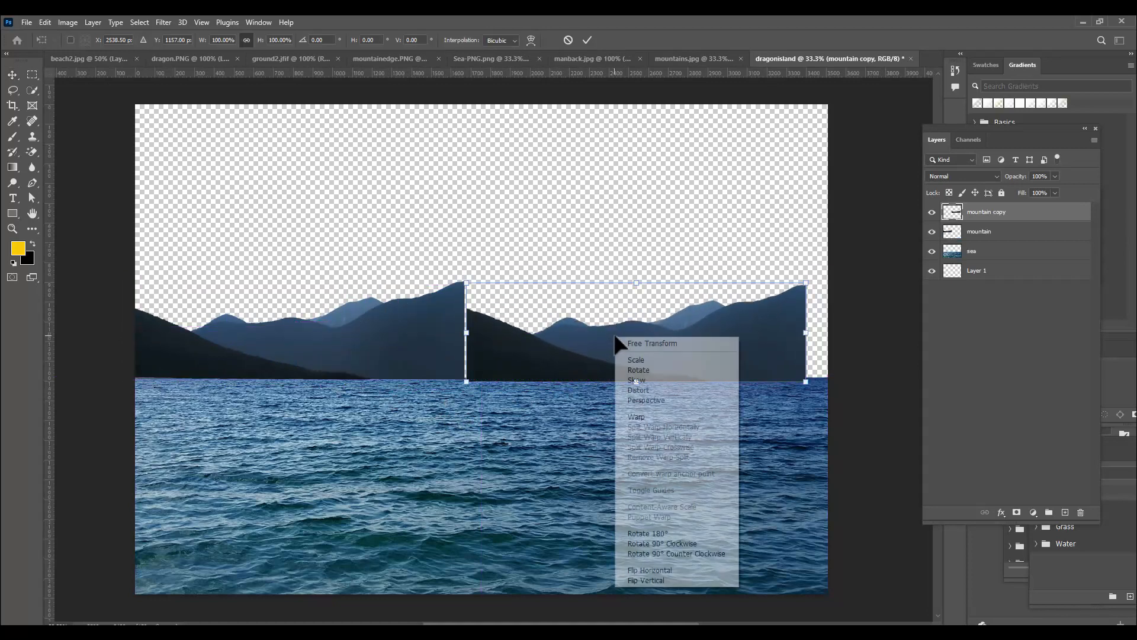
click(685, 568)
Move and stretch the mirrored mountain so it meets the original's peak, rests on the horizon and reaches the right canvas edge
drag(577, 357, 598, 346)
drag(488, 326, 467, 331)
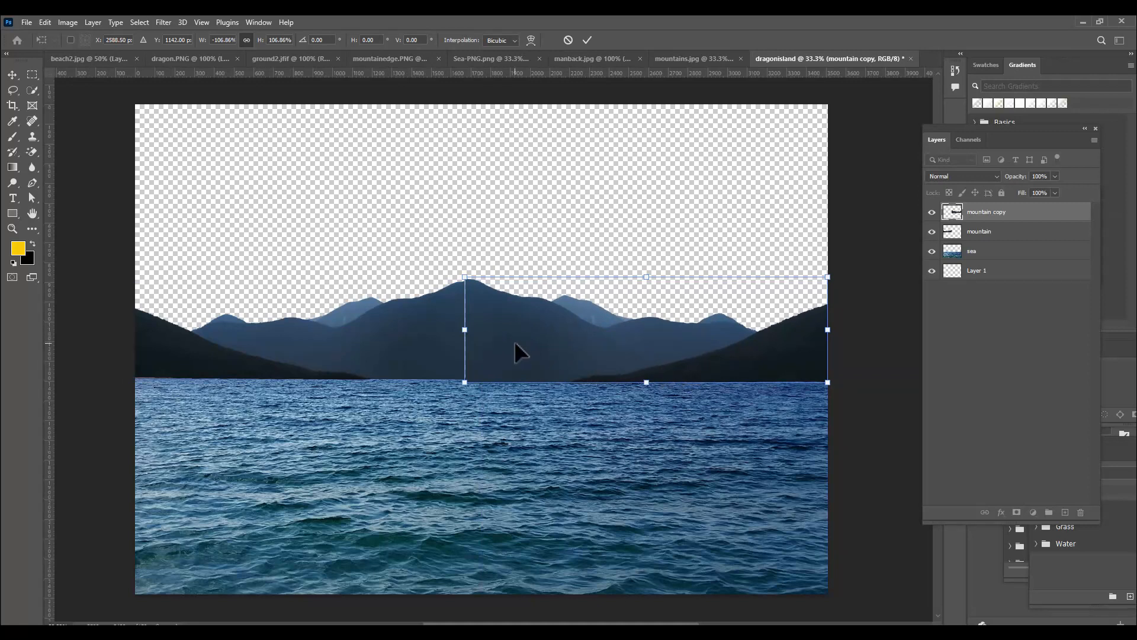
drag(468, 330, 478, 330)
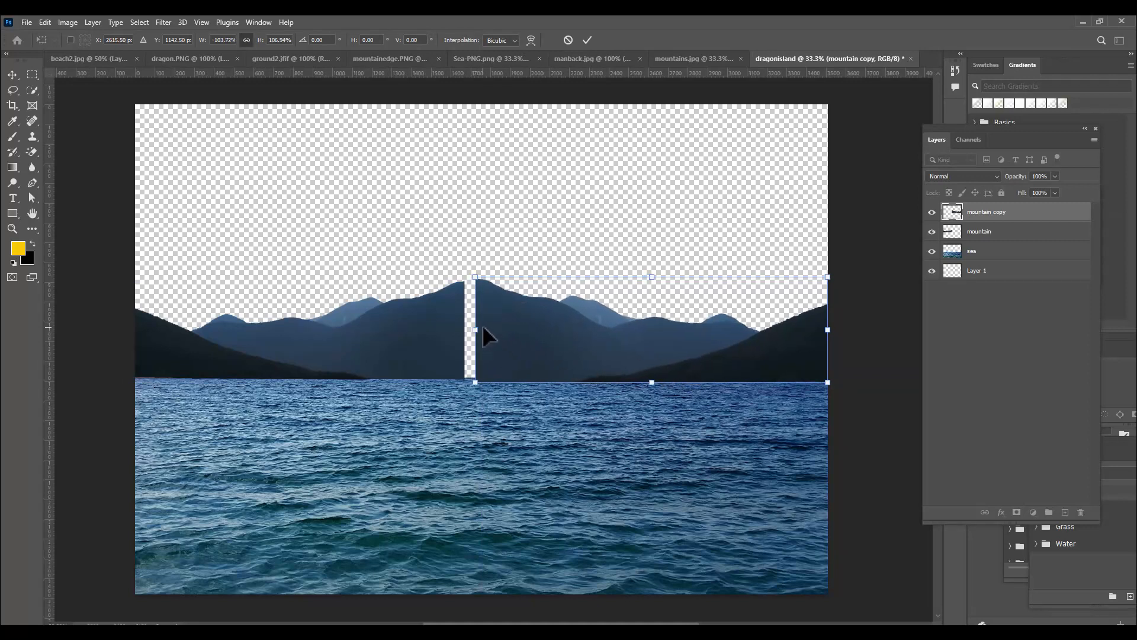
drag(649, 382, 653, 378)
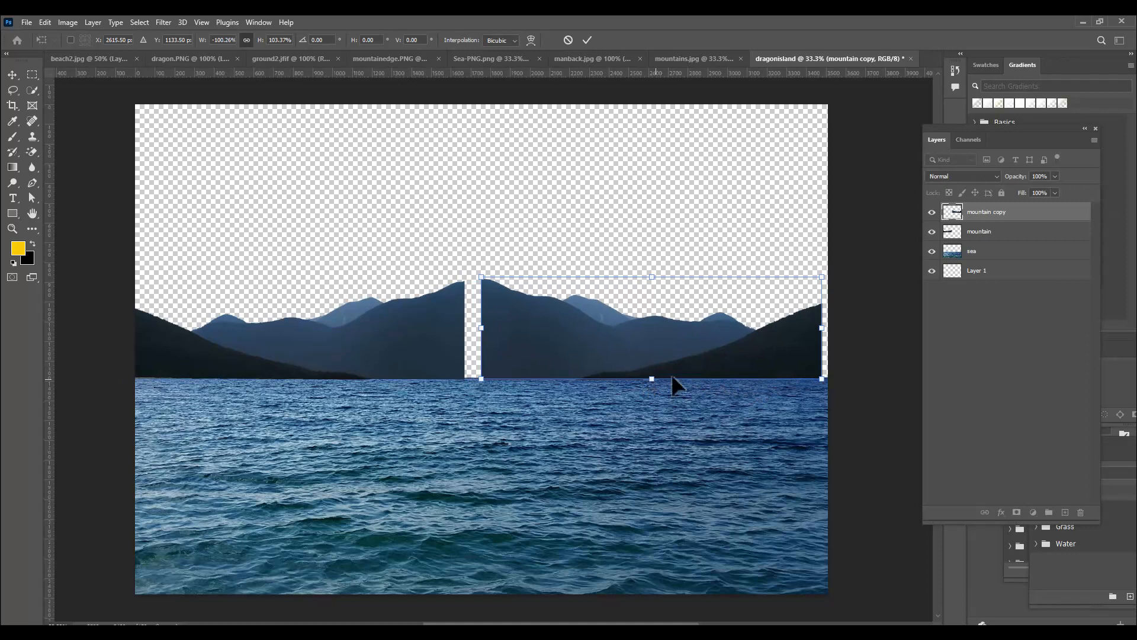
drag(822, 327, 828, 327)
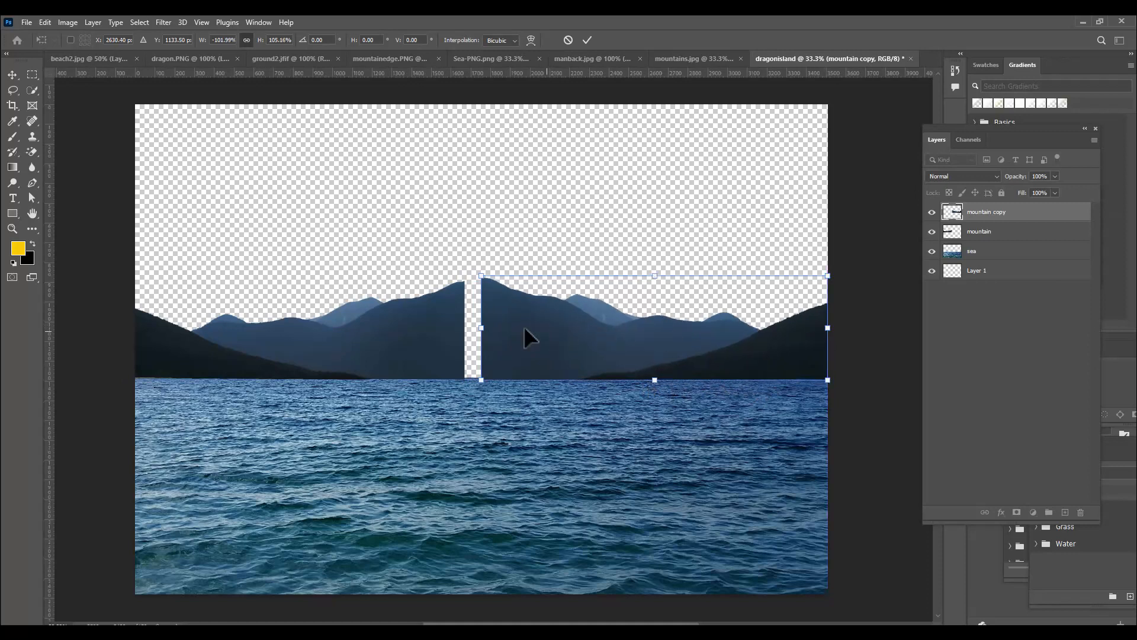
drag(481, 325, 465, 325)
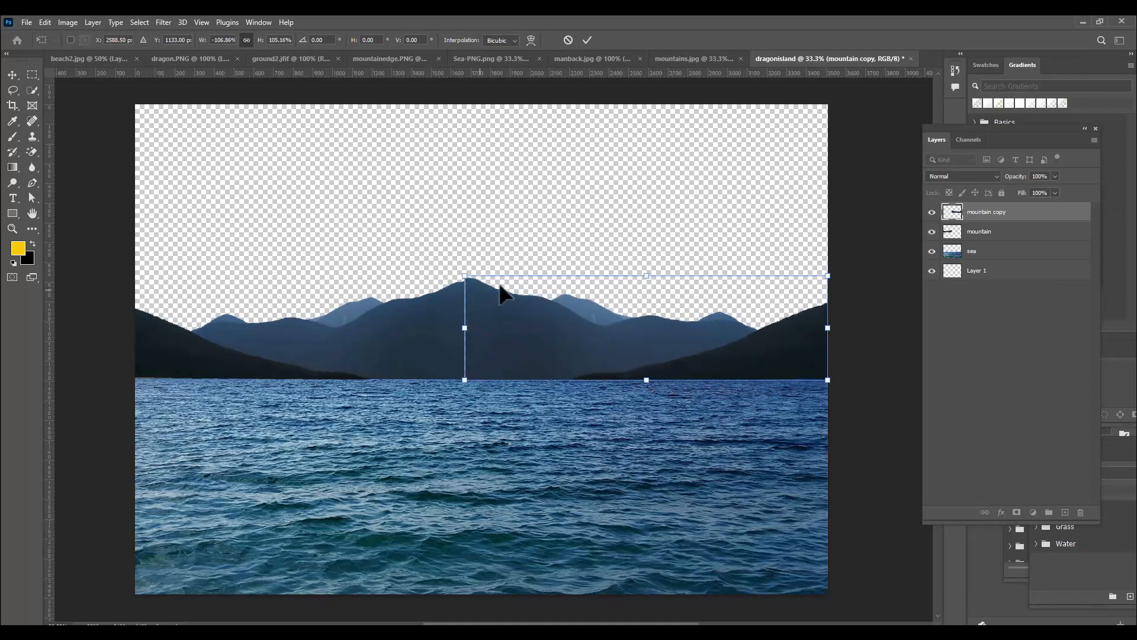
drag(643, 274, 643, 279)
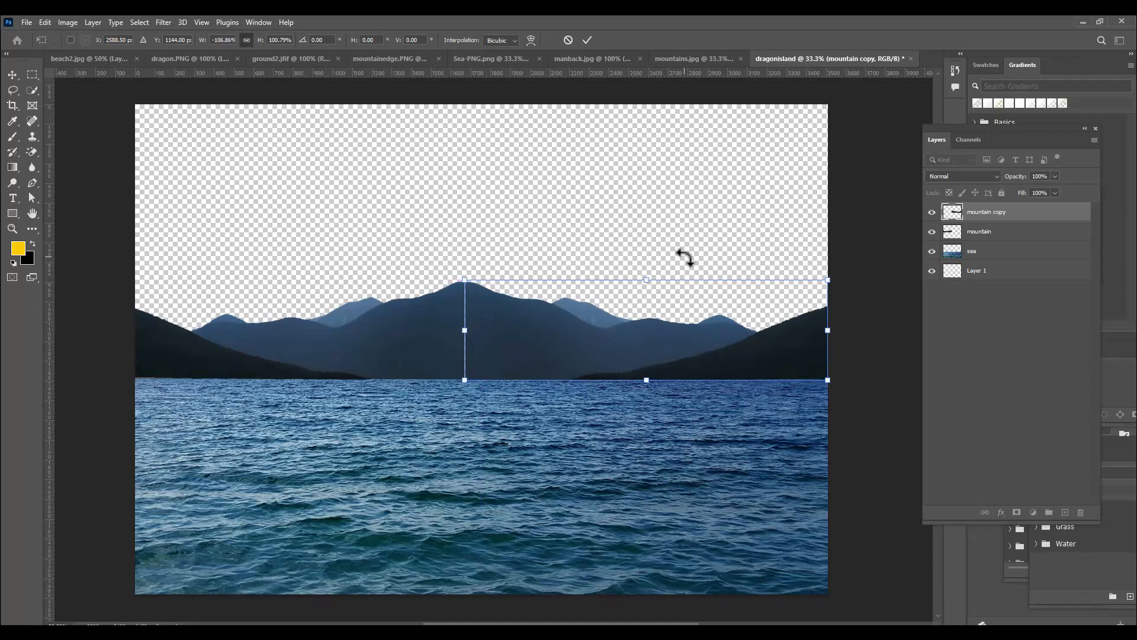
key(Return)
Nudge the mirrored mountain left against the original and widen it past the canvas's right edge
key(Left)
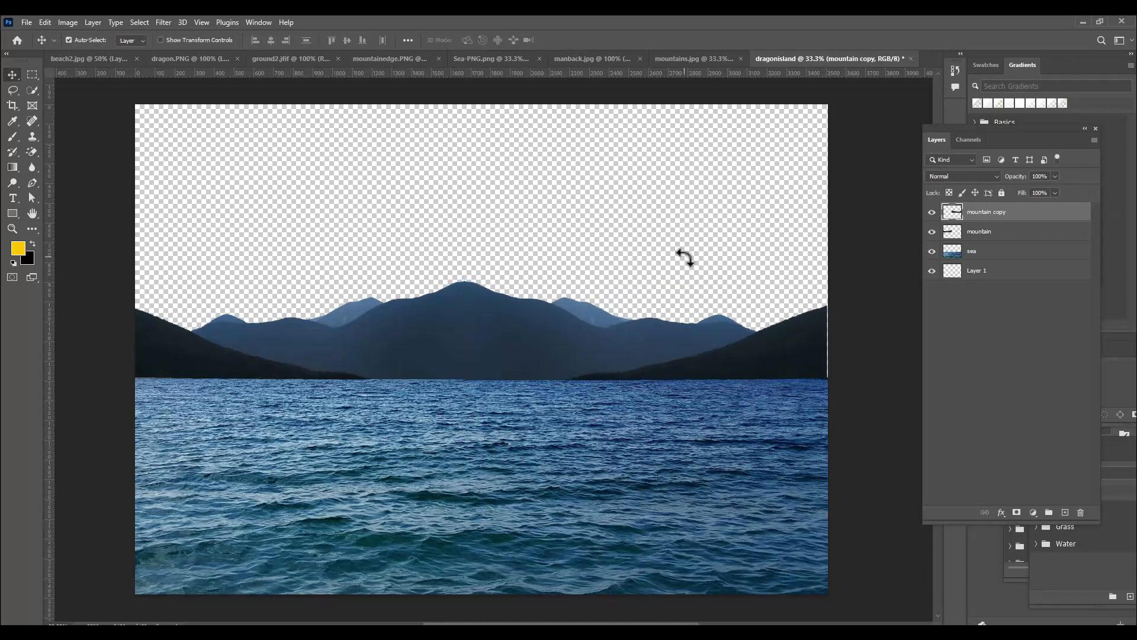
key(ctrl+t)
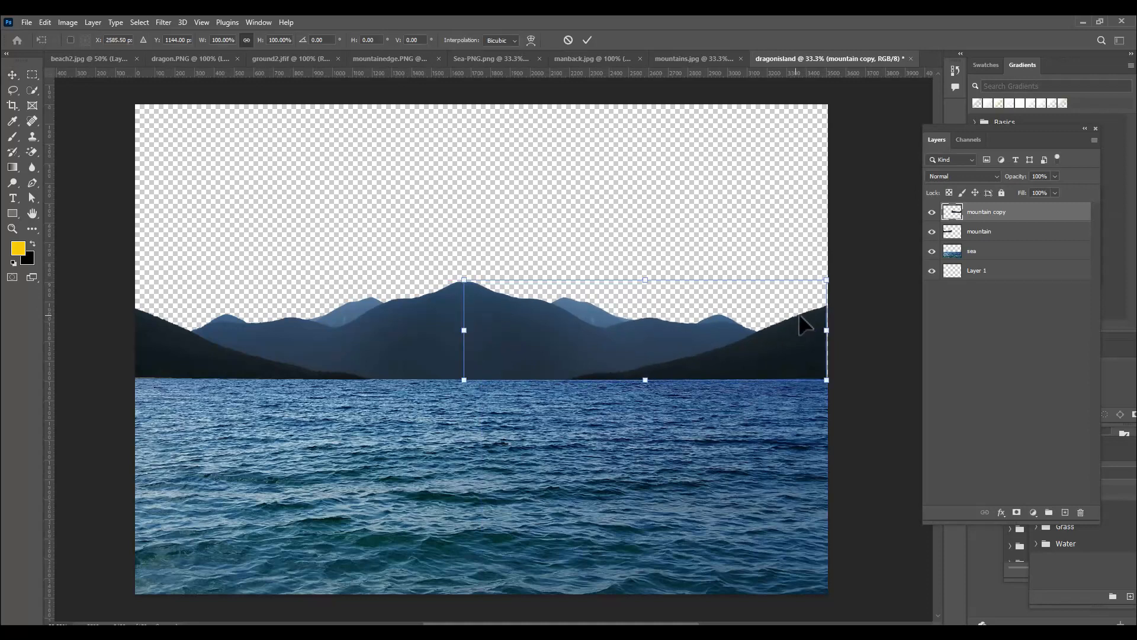
drag(827, 330, 835, 330)
key(Return)
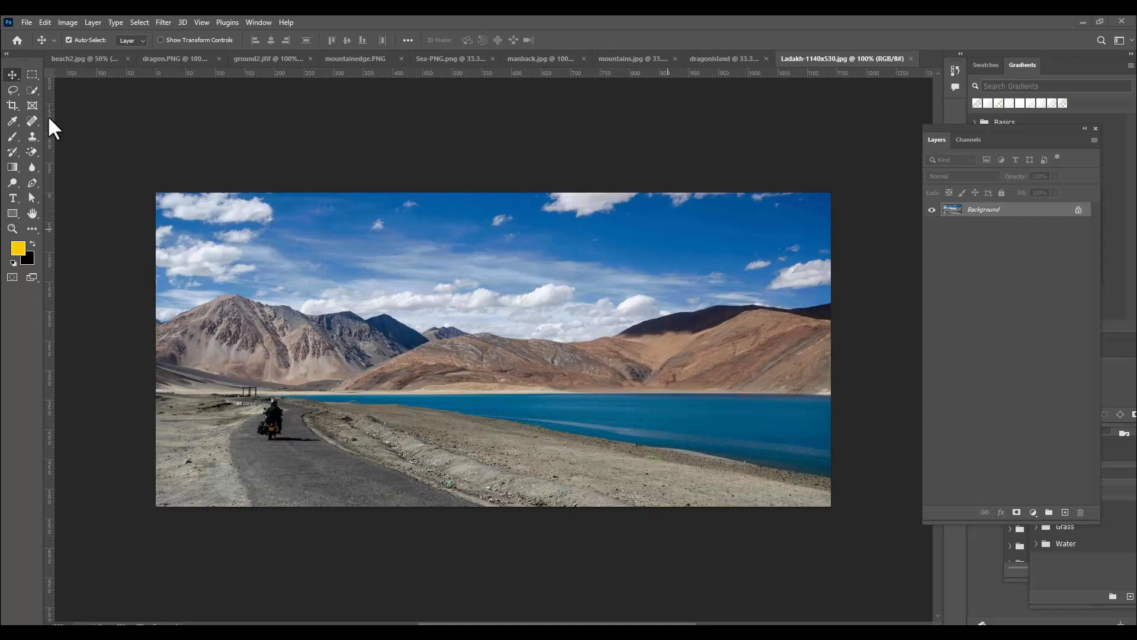
Select the whole brown mountain range in the Ladakh photo with the Quick Selection tool, using a smaller brush
click(30, 87)
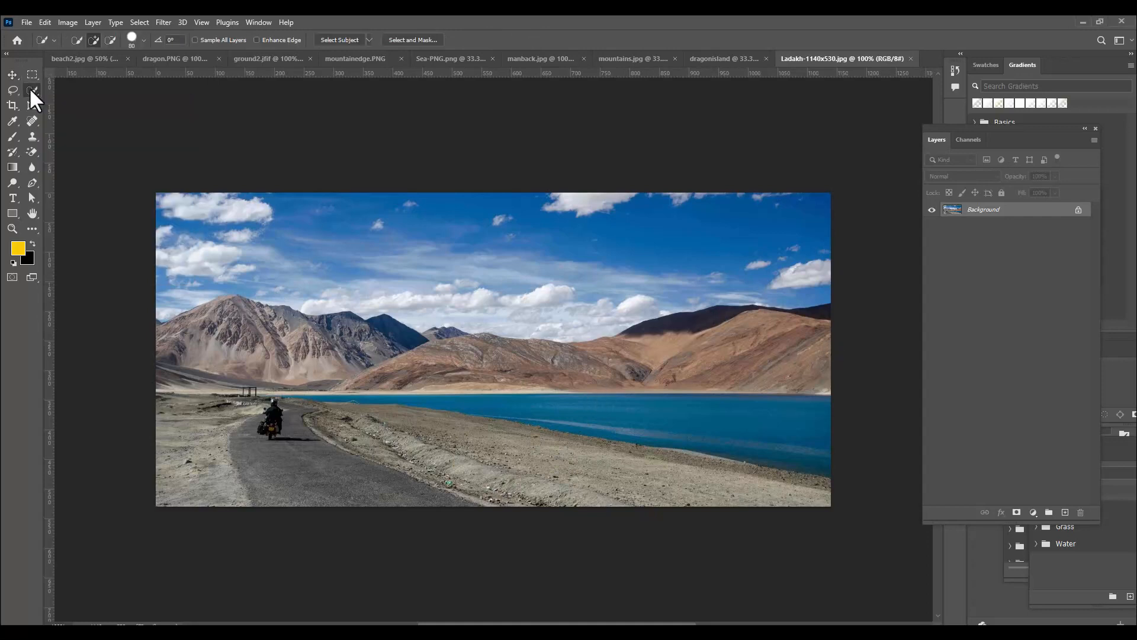
click(67, 102)
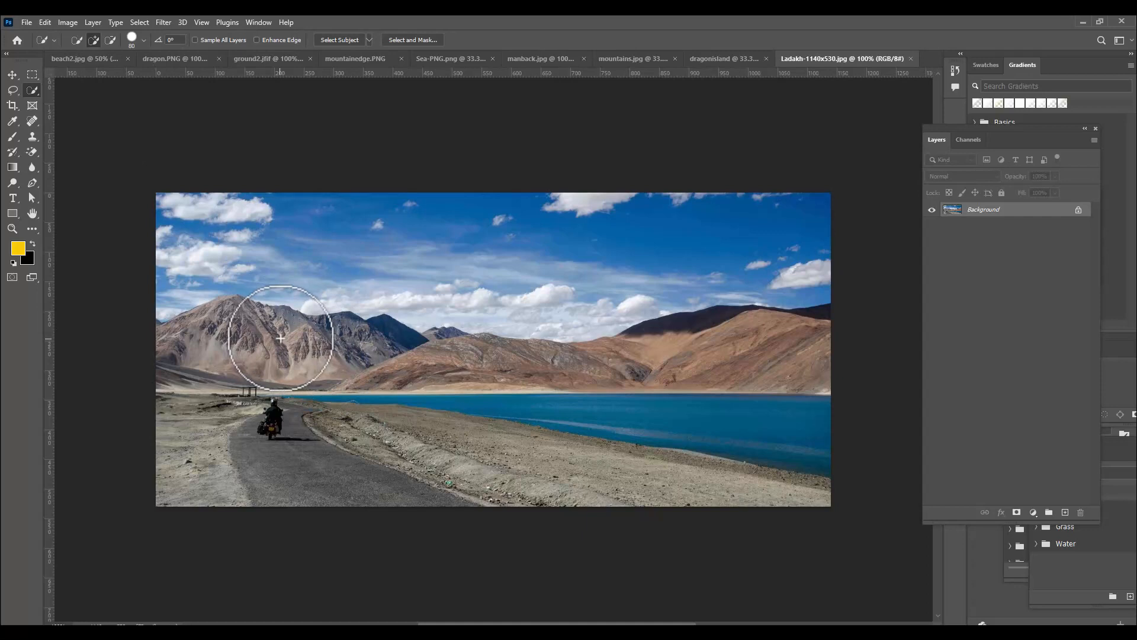
key(bracketleft)
key(bracketleft)
key(bracketleft)
key(bracketleft)
key(bracketleft)
key(bracketleft)
key(bracketleft)
key(bracketleft)
key(bracketleft)
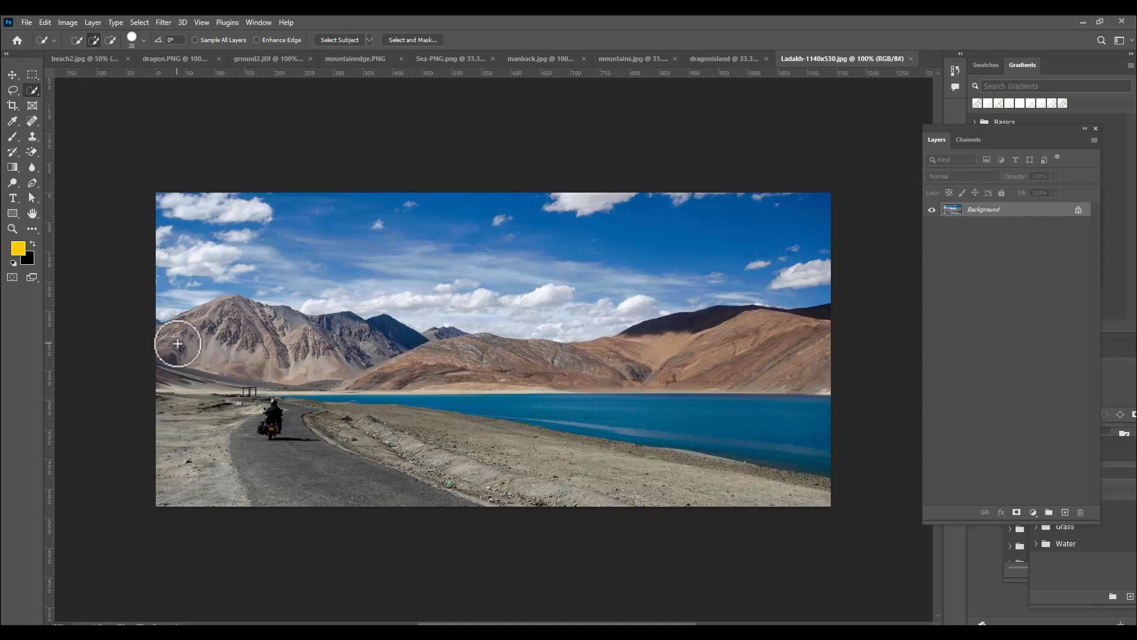
mouse_move(162, 333)
mouse_down()
mouse_move(211, 311)
mouse_move(322, 339)
mouse_move(368, 332)
mouse_move(525, 358)
mouse_move(652, 358)
mouse_move(746, 332)
mouse_up()
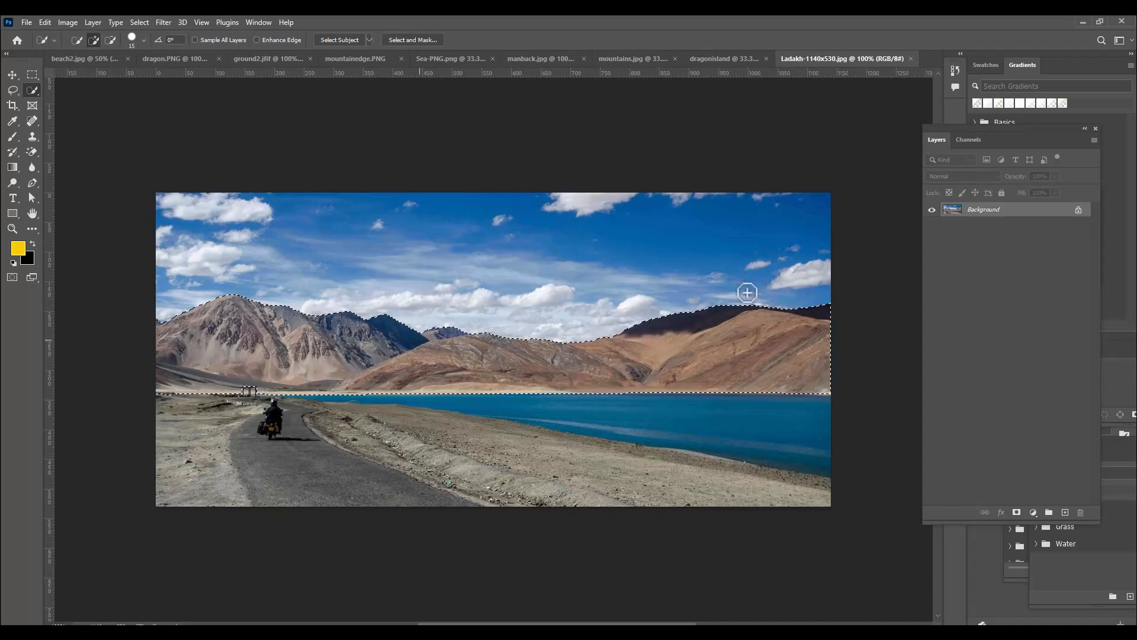
Bring the selected brown mountains into the dragonisland document at the left end of the horizon and enlarge them to about 107%
click(12, 74)
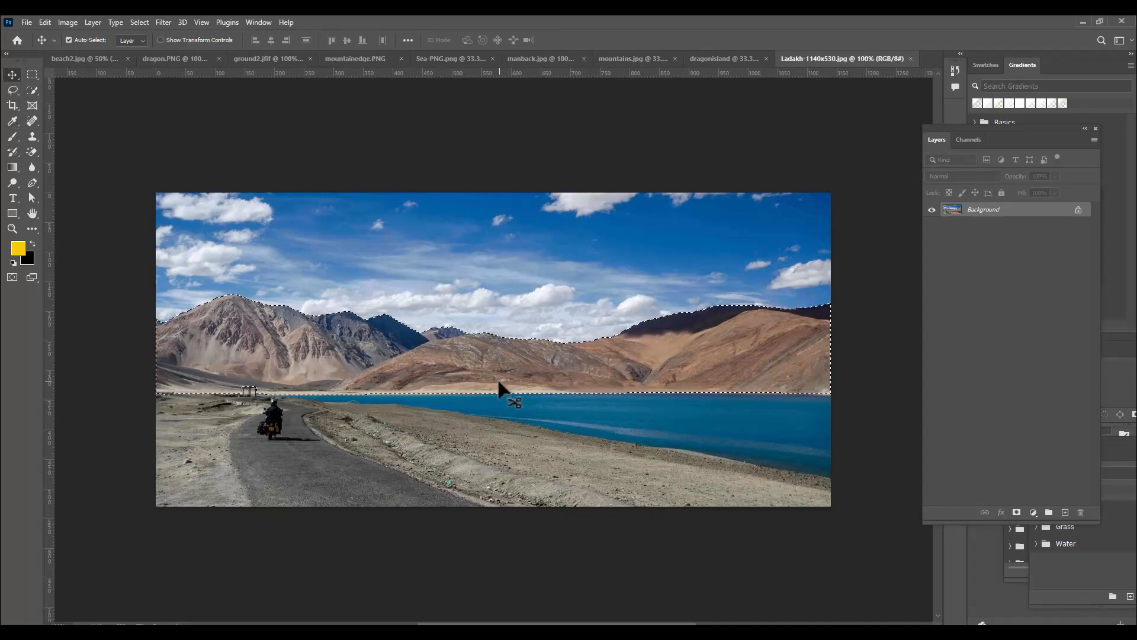
drag(538, 357, 726, 64)
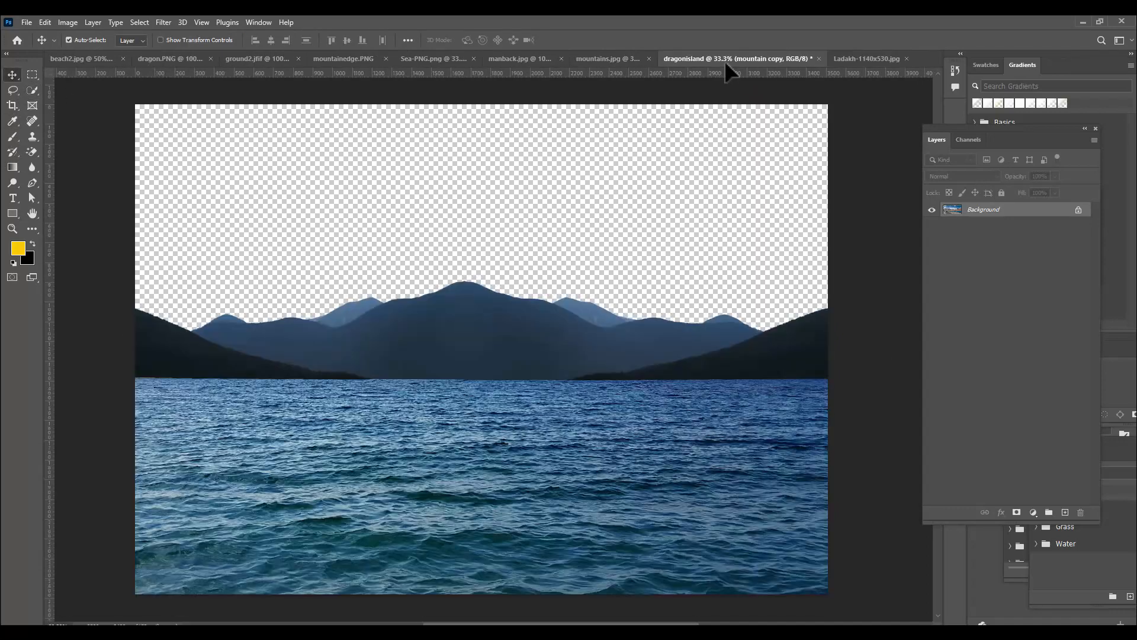
mouse_move(257, 374)
mouse_down()
mouse_move(223, 371)
mouse_move(255, 370)
mouse_up()
key(ctrl+t)
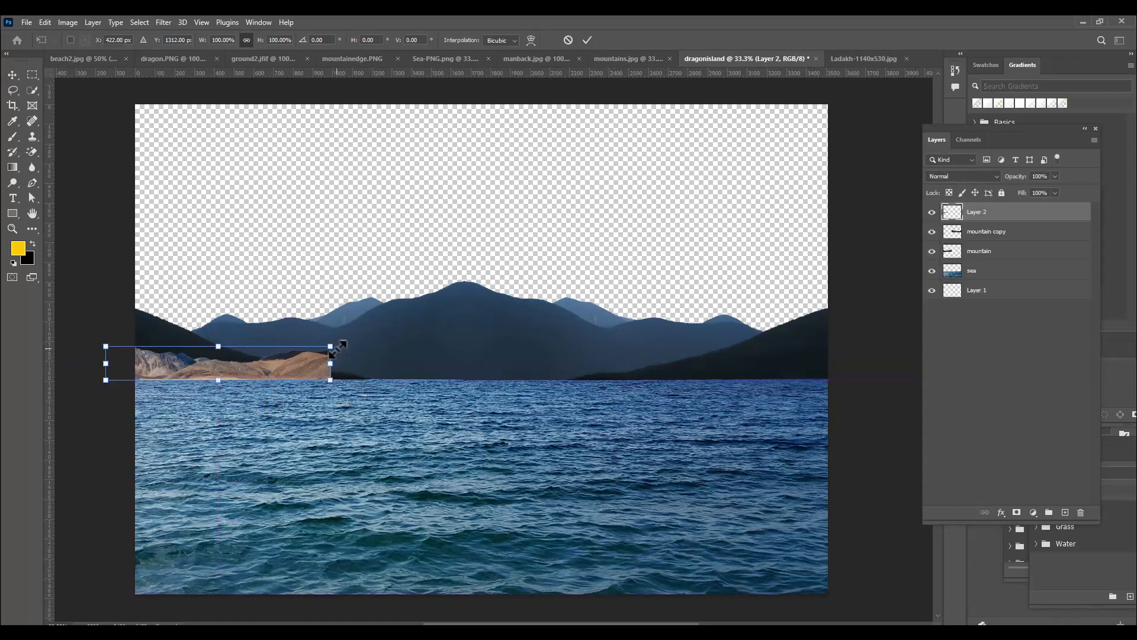
drag(330, 346, 341, 341)
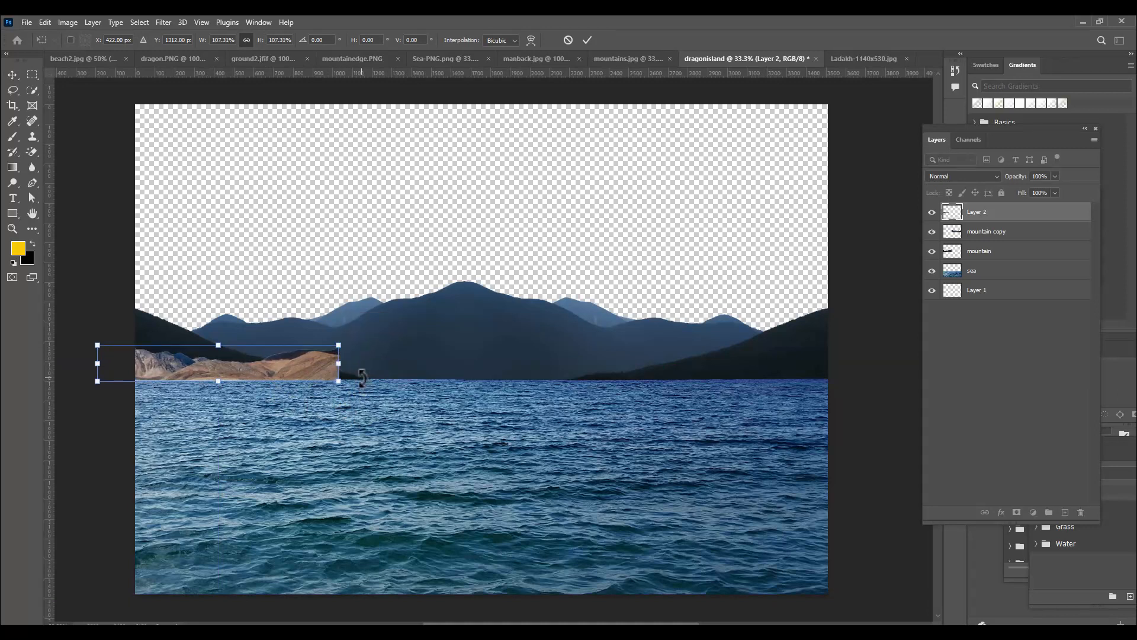
key(Return)
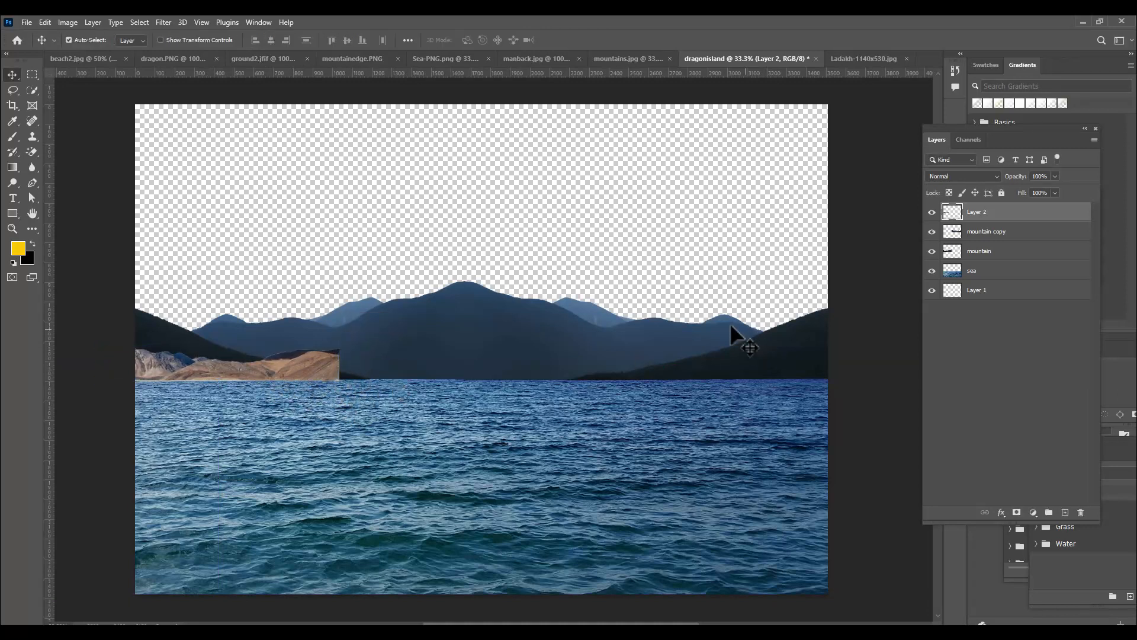
Load the outline of Layer 2's brown mountains as a selection
key(ctrl+plus)
key(ctrl+plus)
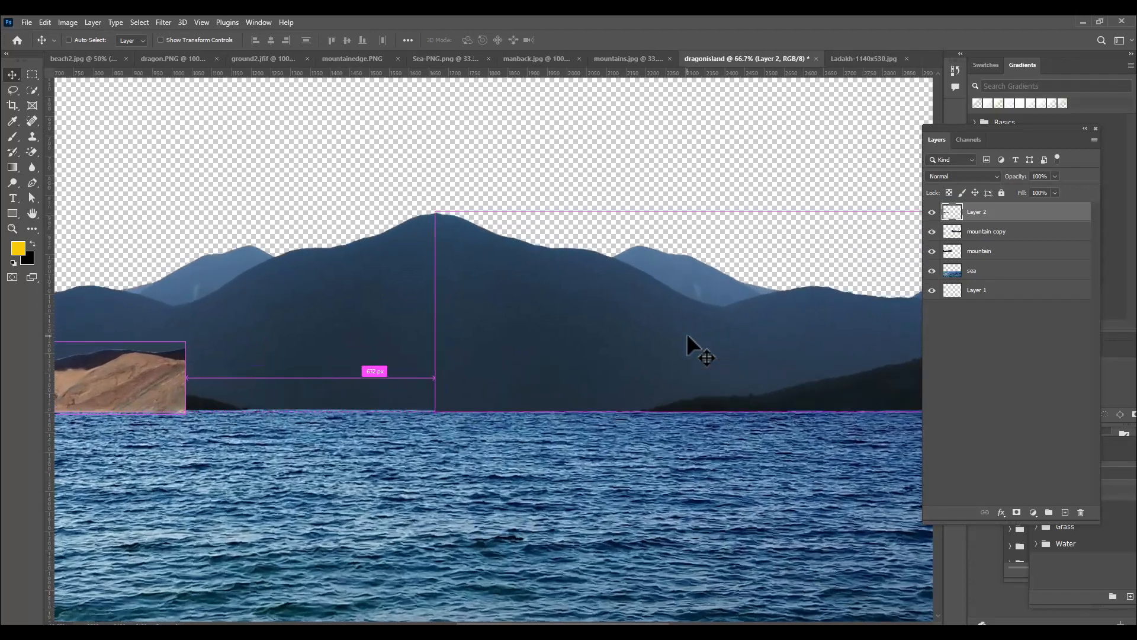
key(h)
drag(319, 381, 786, 354)
key(ctrl+plus)
key(ctrl+plus)
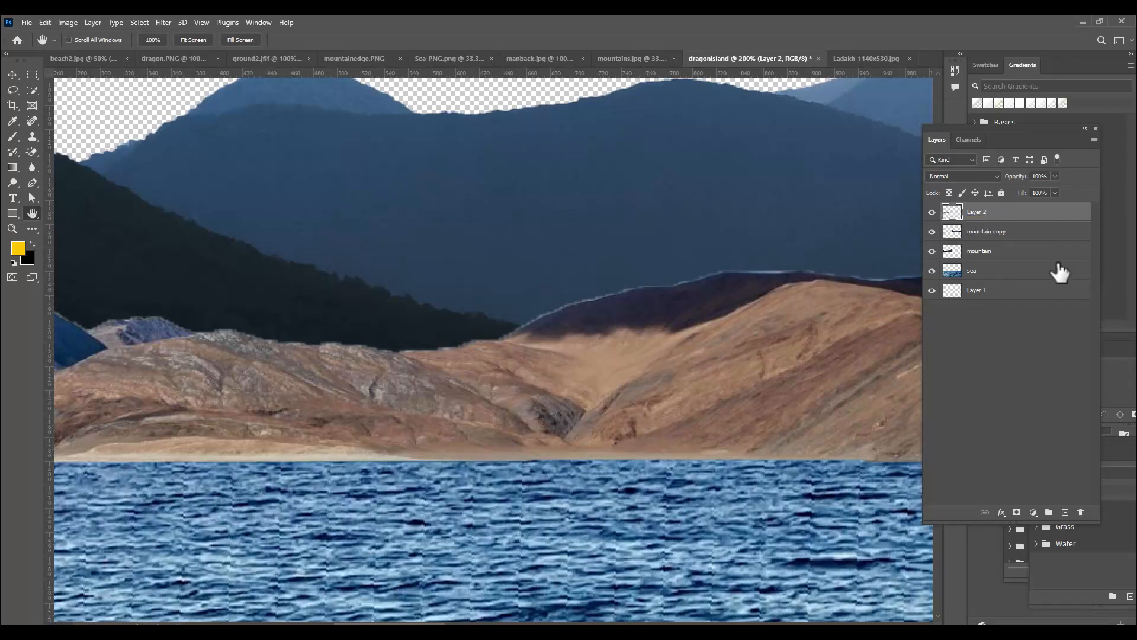
ctrl+click(950, 214)
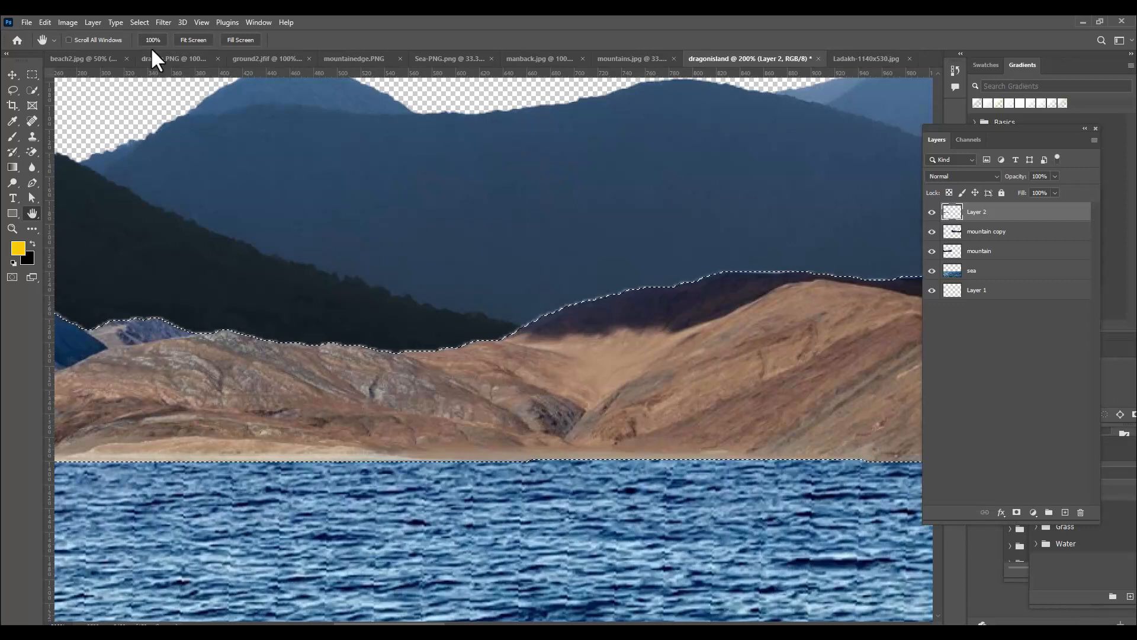
Try to contract the brown mountains' selection by 2 pixels
click(140, 23)
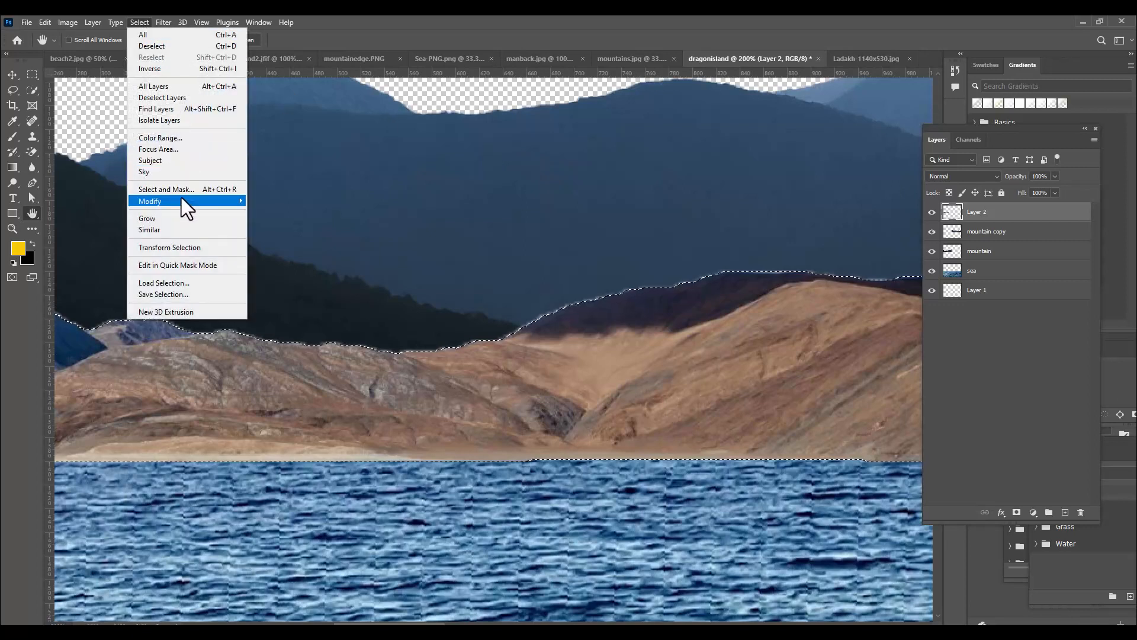
mouse_move(178, 201)
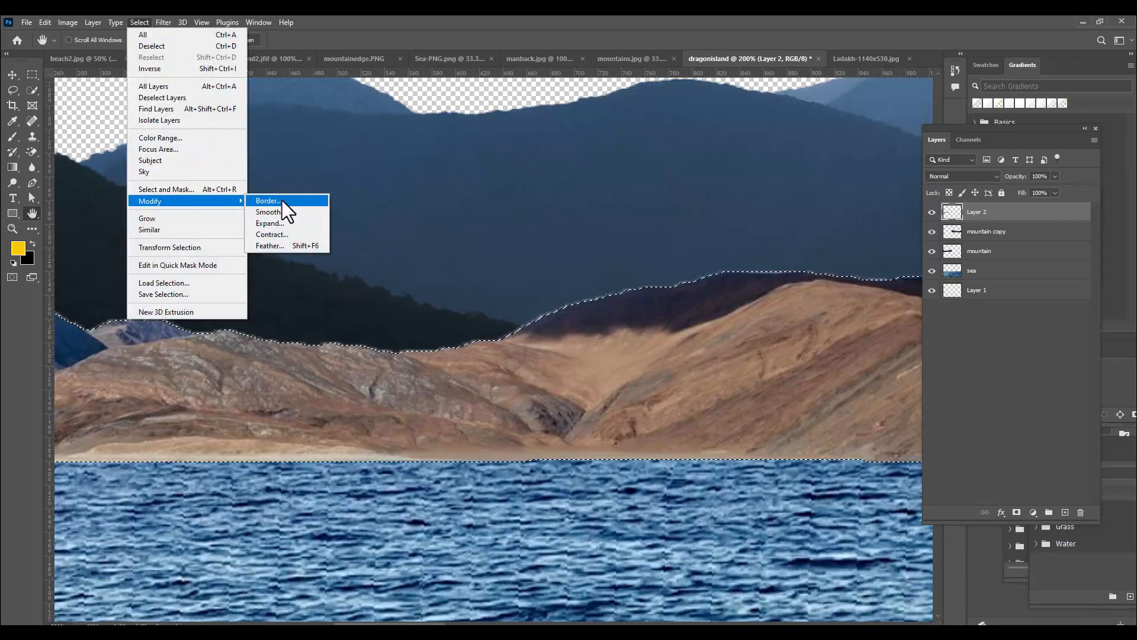
click(283, 233)
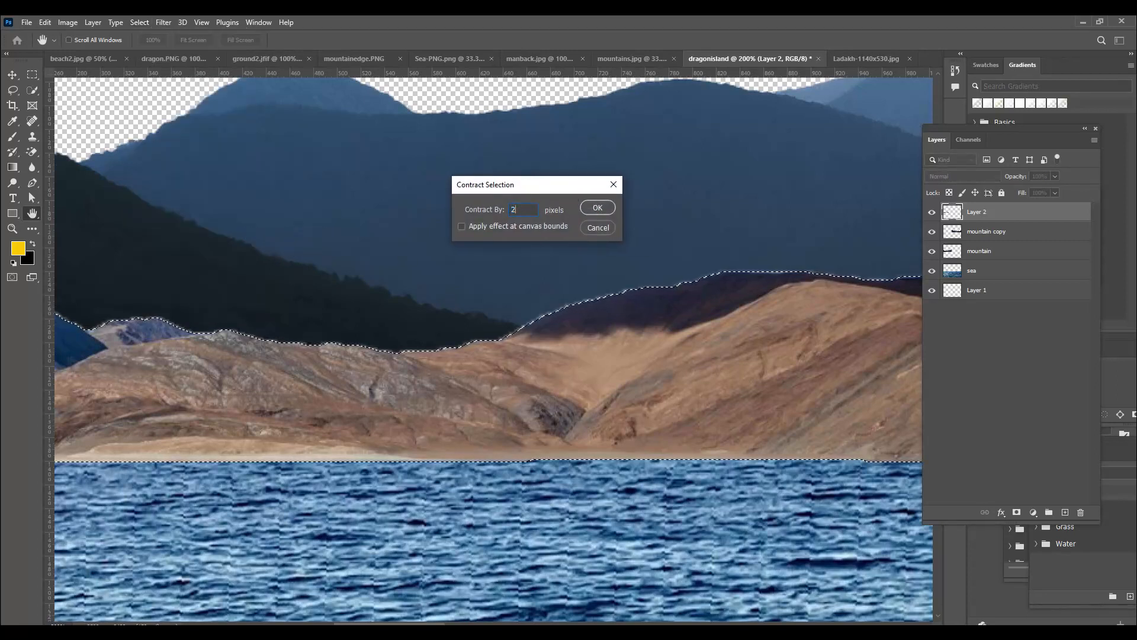
click(598, 208)
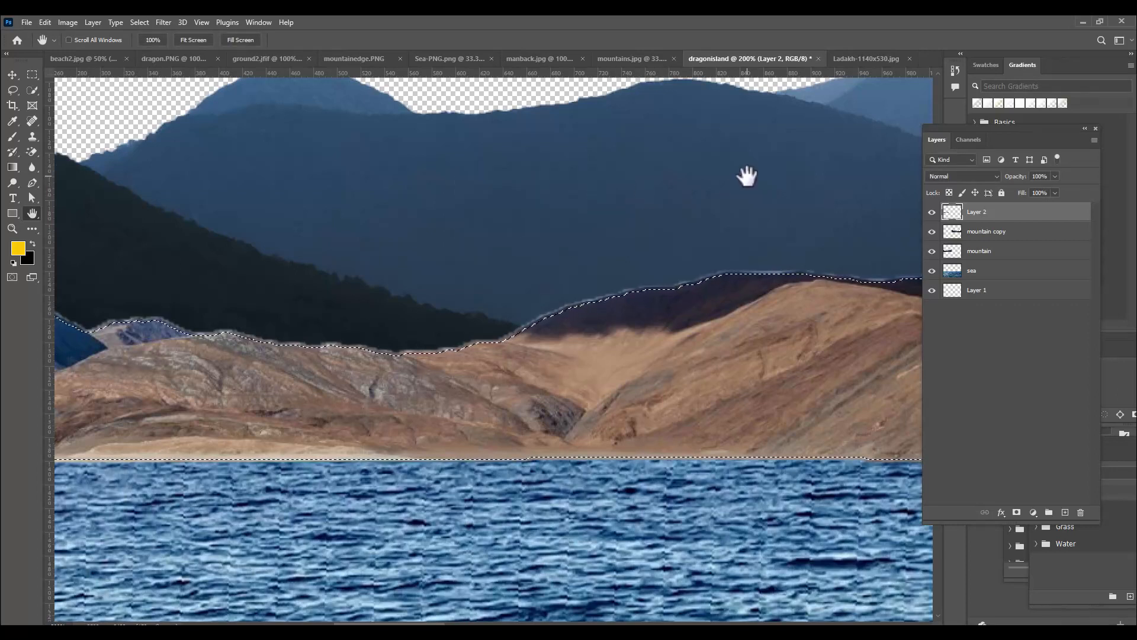
Contract the brown mountains' selection by 1 pixel and delete the light fringe outside it
click(141, 23)
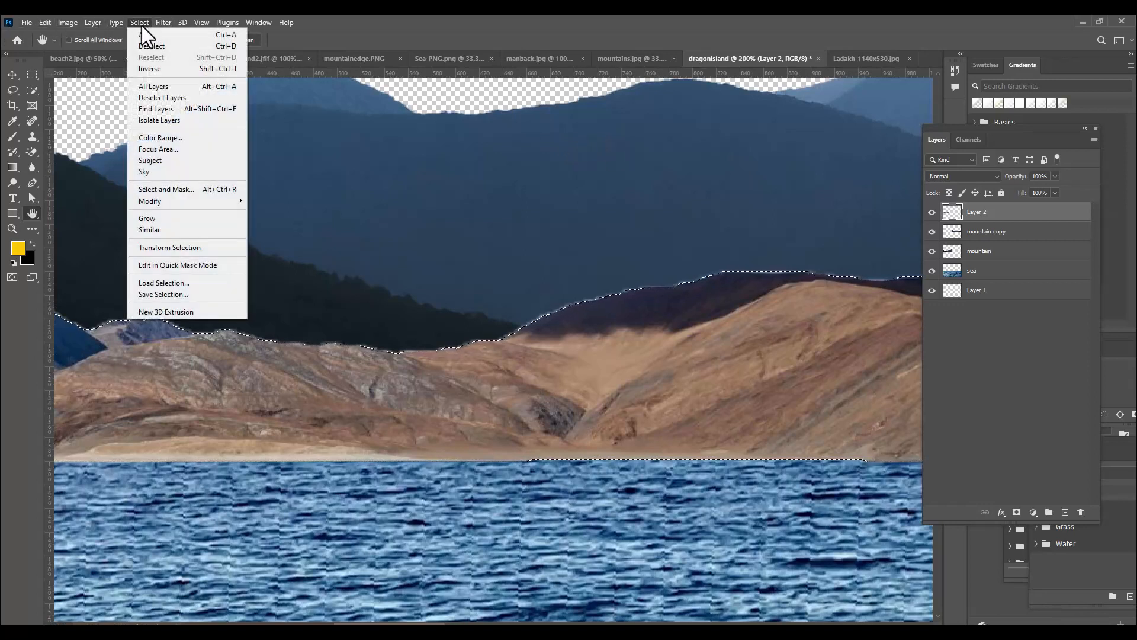
mouse_move(193, 201)
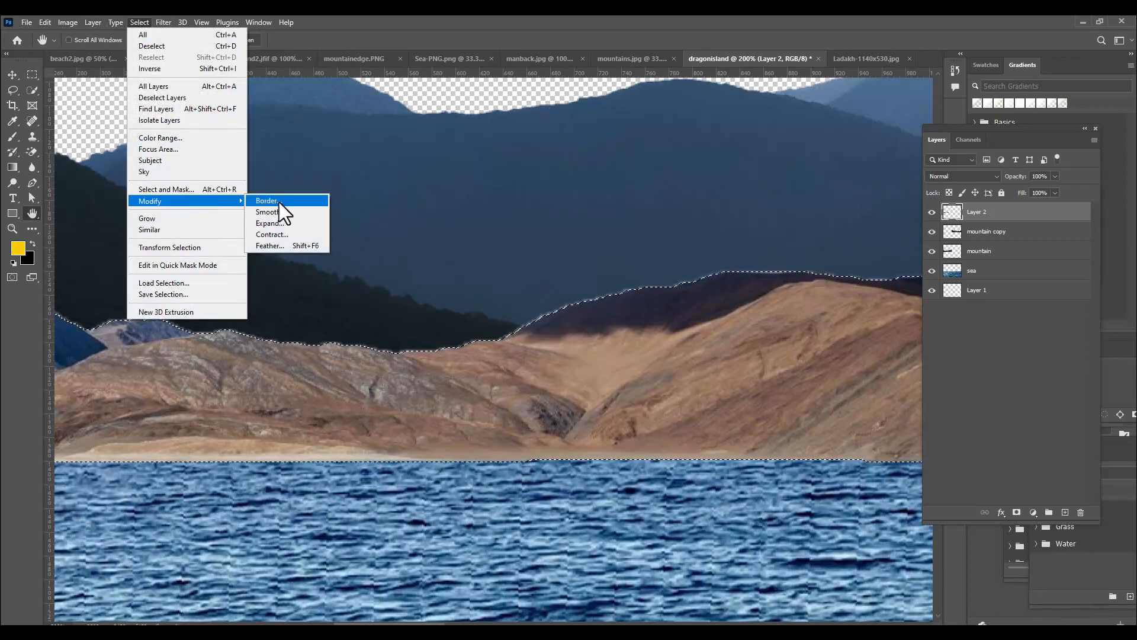
click(283, 235)
text(1)
drag(525, 186, 497, 183)
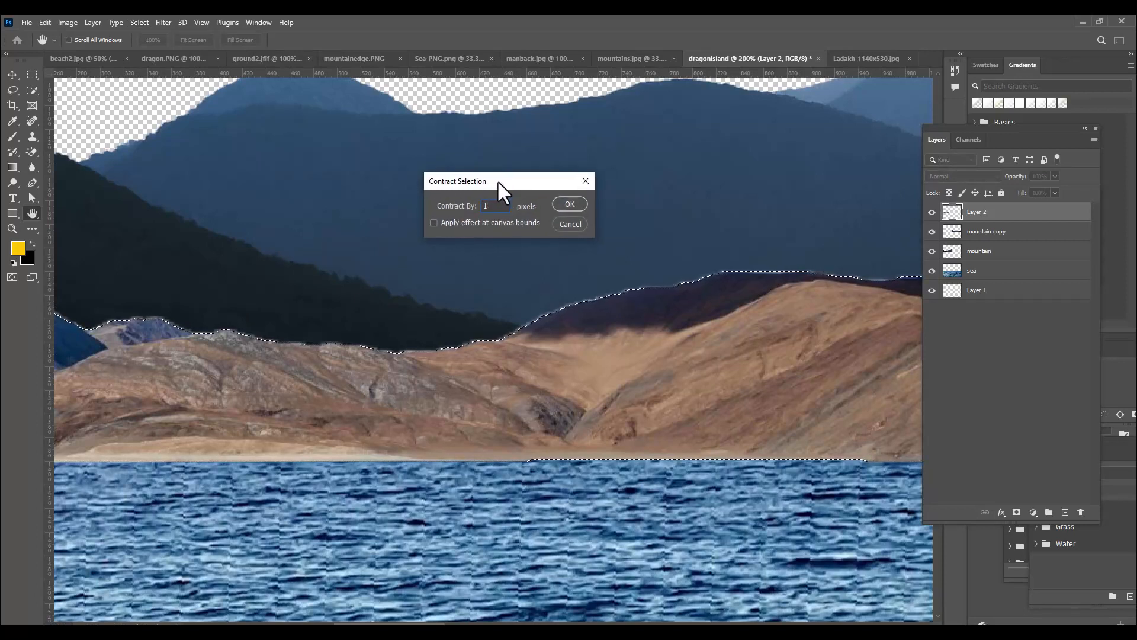
click(574, 203)
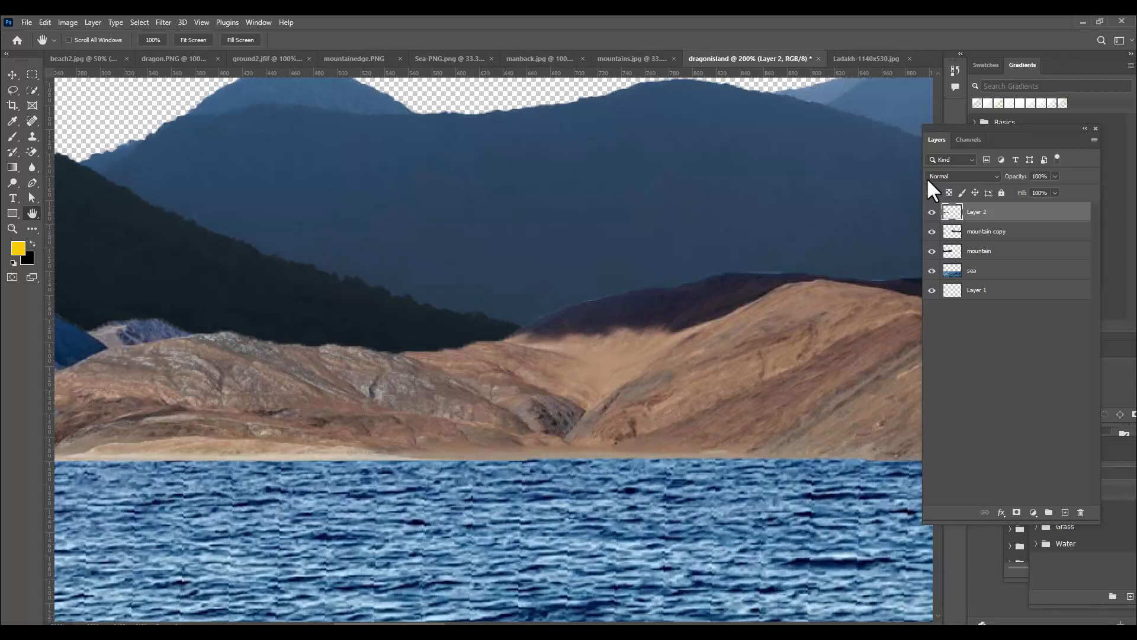
Load Layer 2's trimmed outline as a selection again, contracted by 1 pixel, and remove the remaining fringe outside it
drag(950, 212, 953, 215)
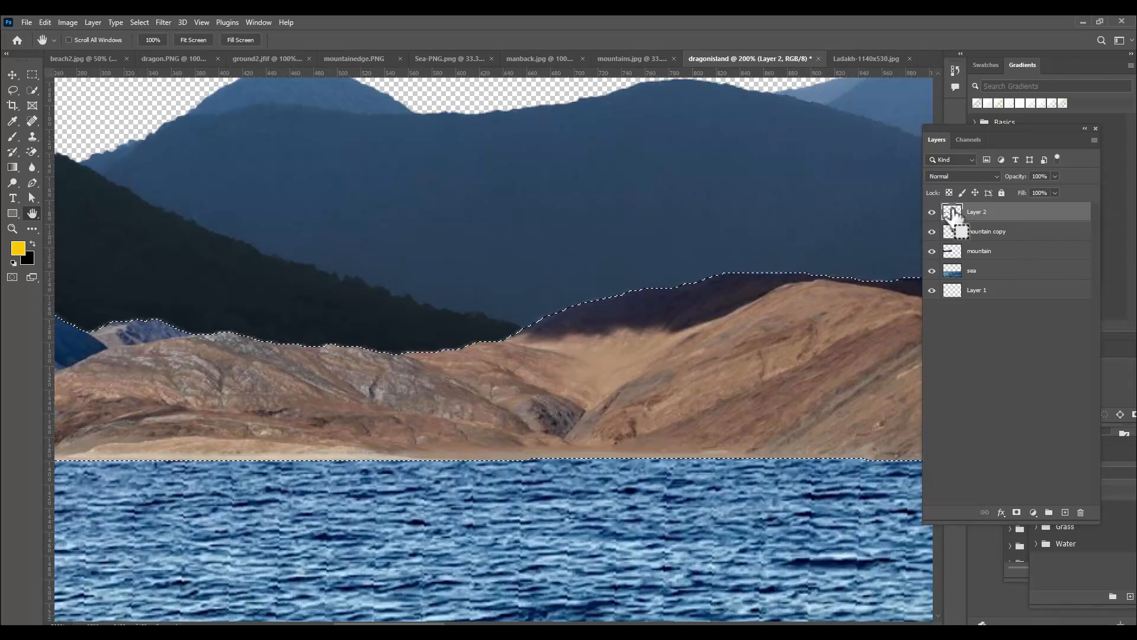
click(141, 22)
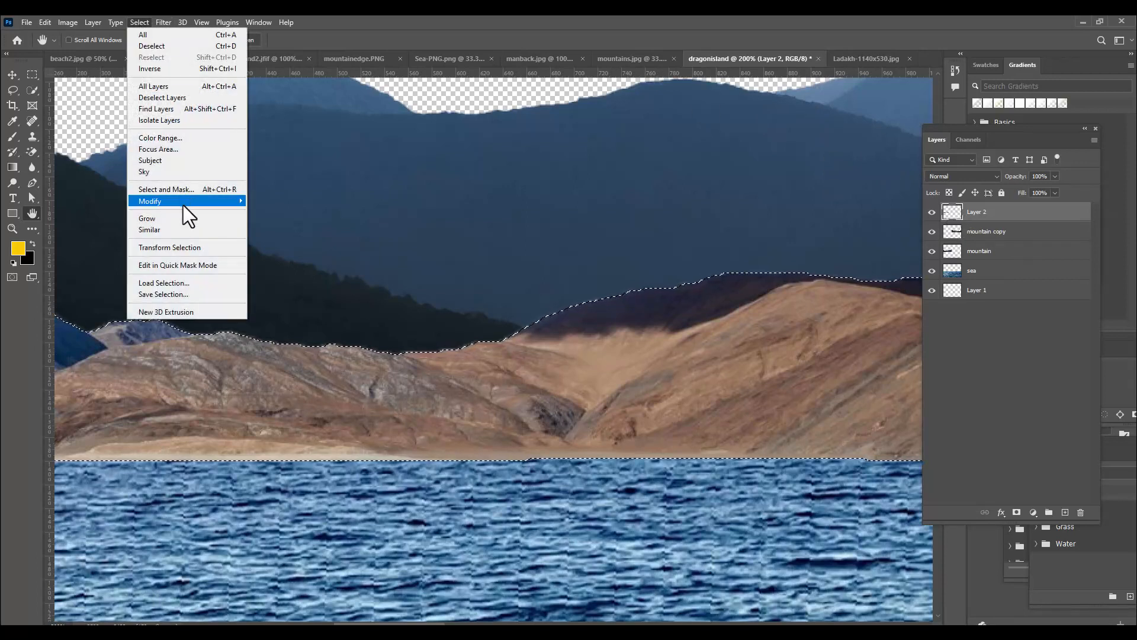
mouse_move(183, 202)
click(268, 234)
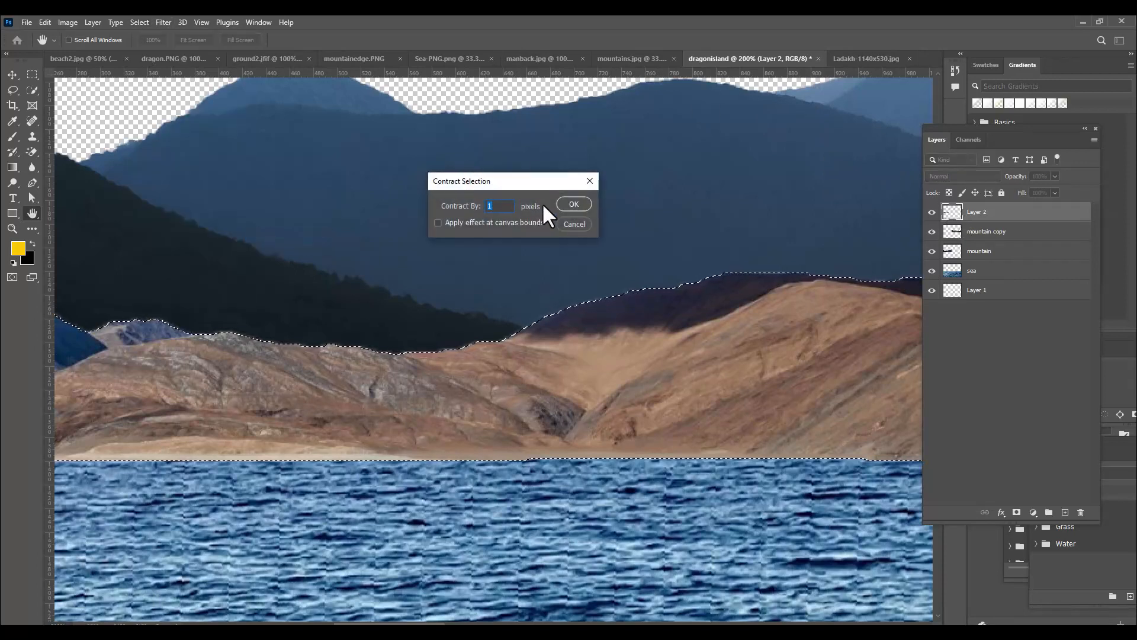
drag(518, 182, 492, 189)
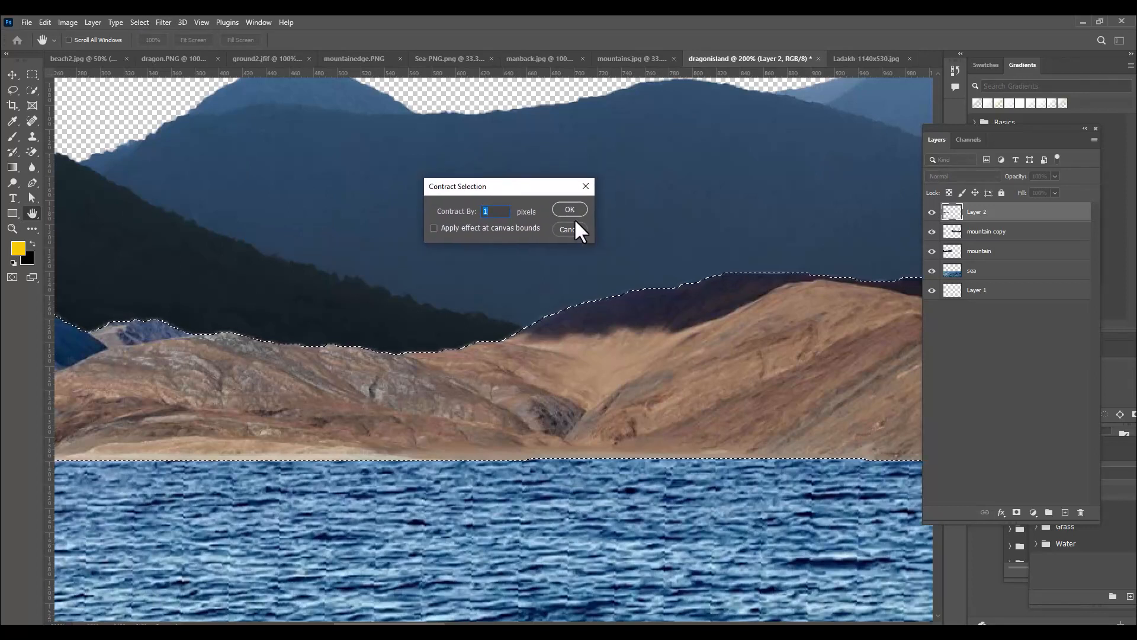
click(556, 211)
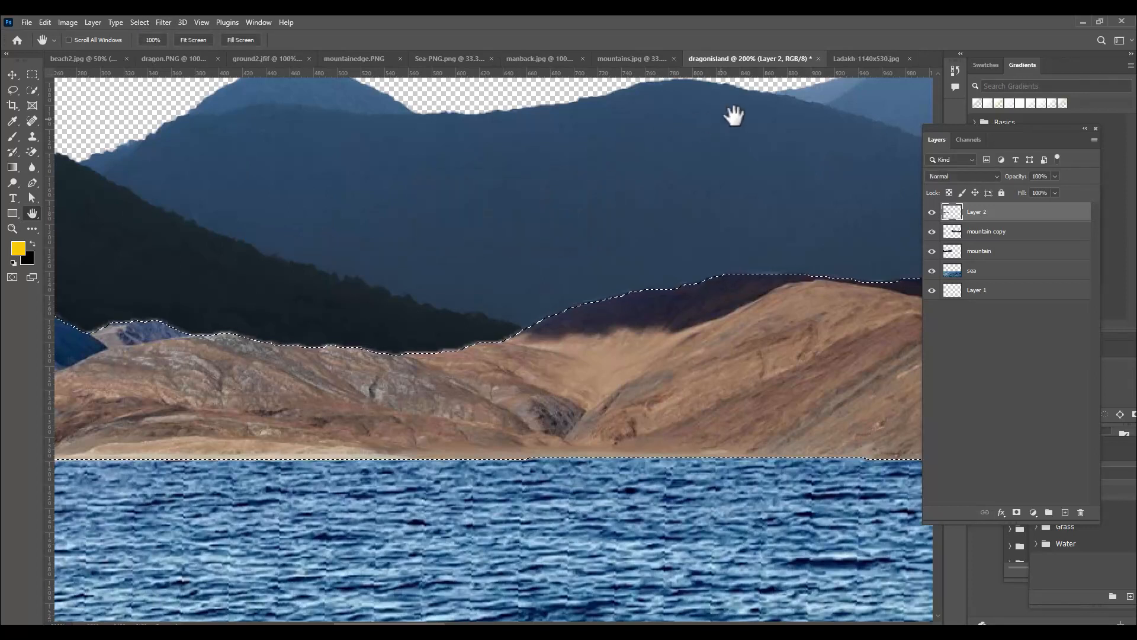
key(ctrl+d)
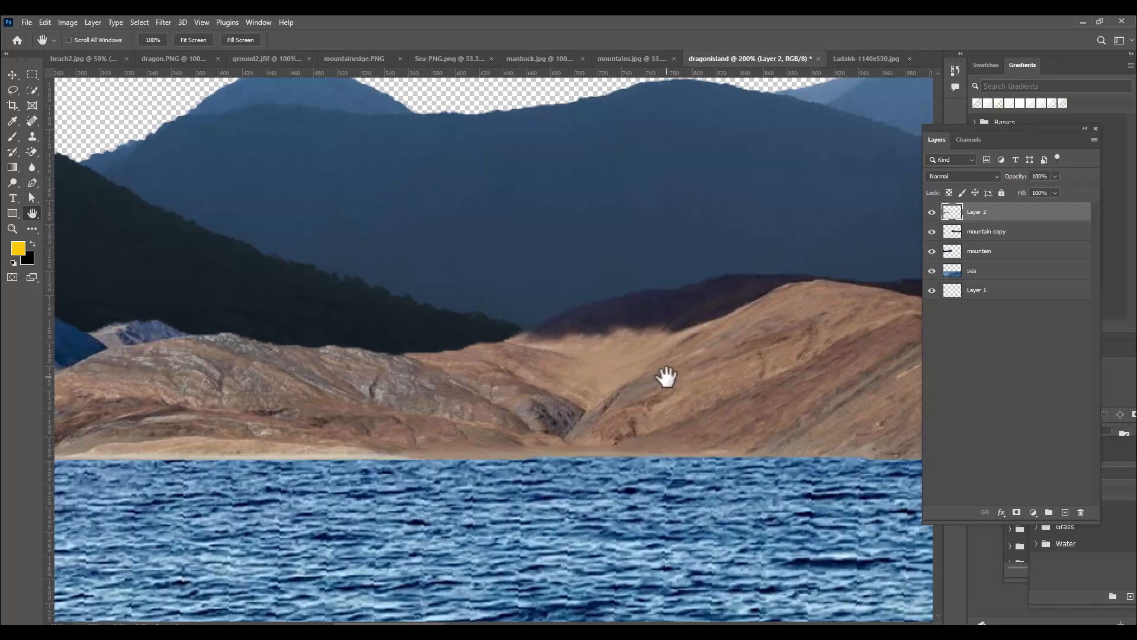
Move the brown mountains right along the horizon so their left end sits near the canvas's left edge
key(ctrl+minus)
key(ctrl+minus)
click(17, 76)
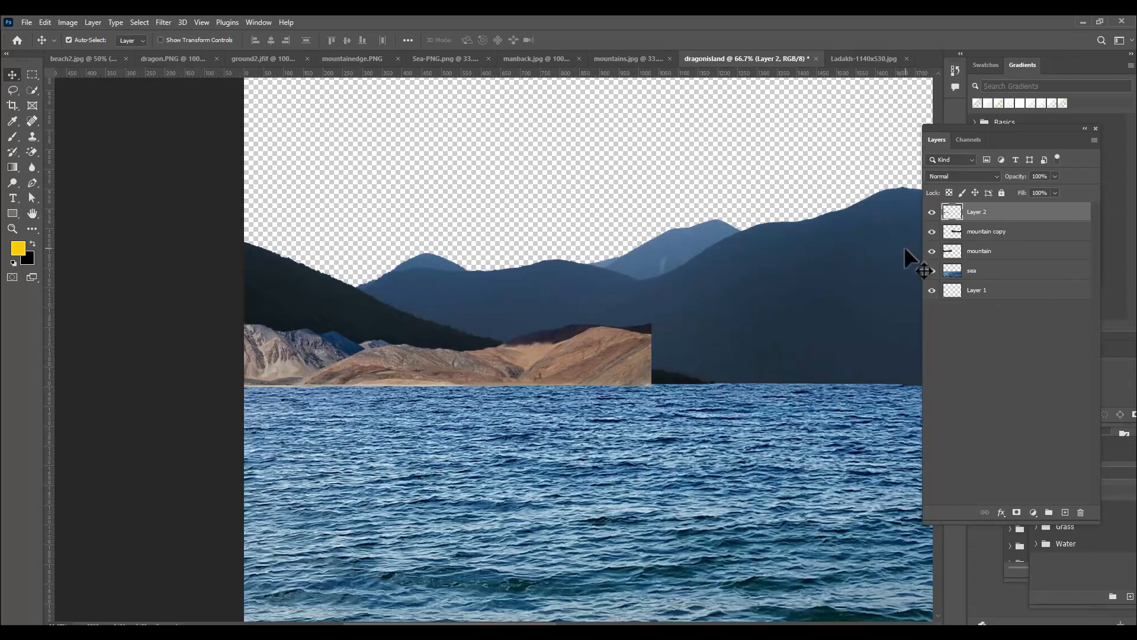
key(ctrl+minus)
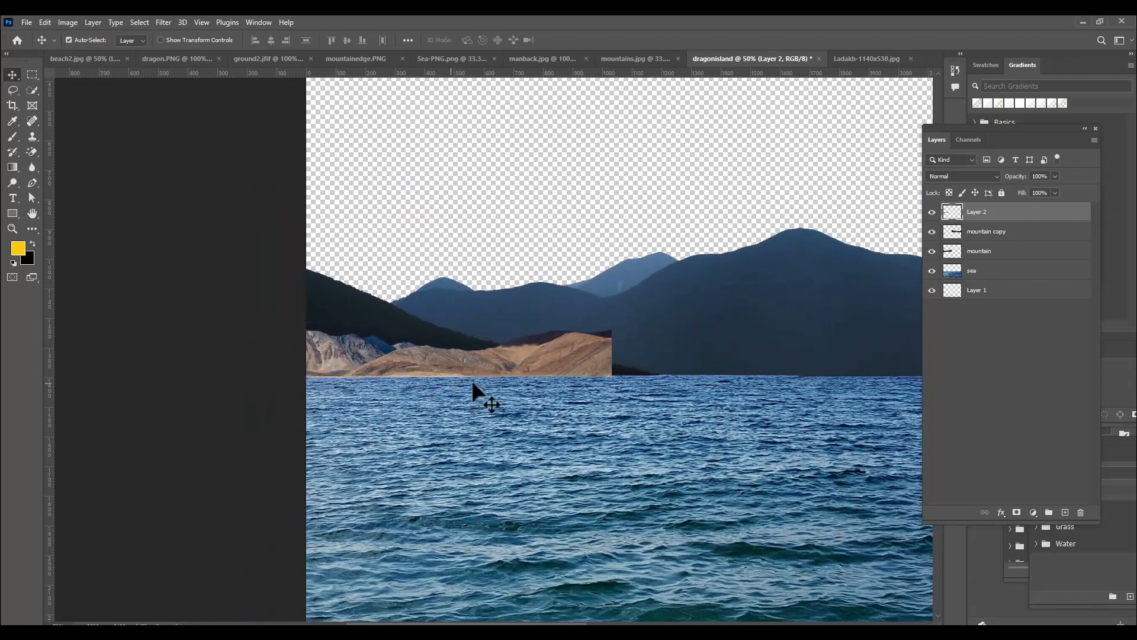
drag(480, 361, 528, 364)
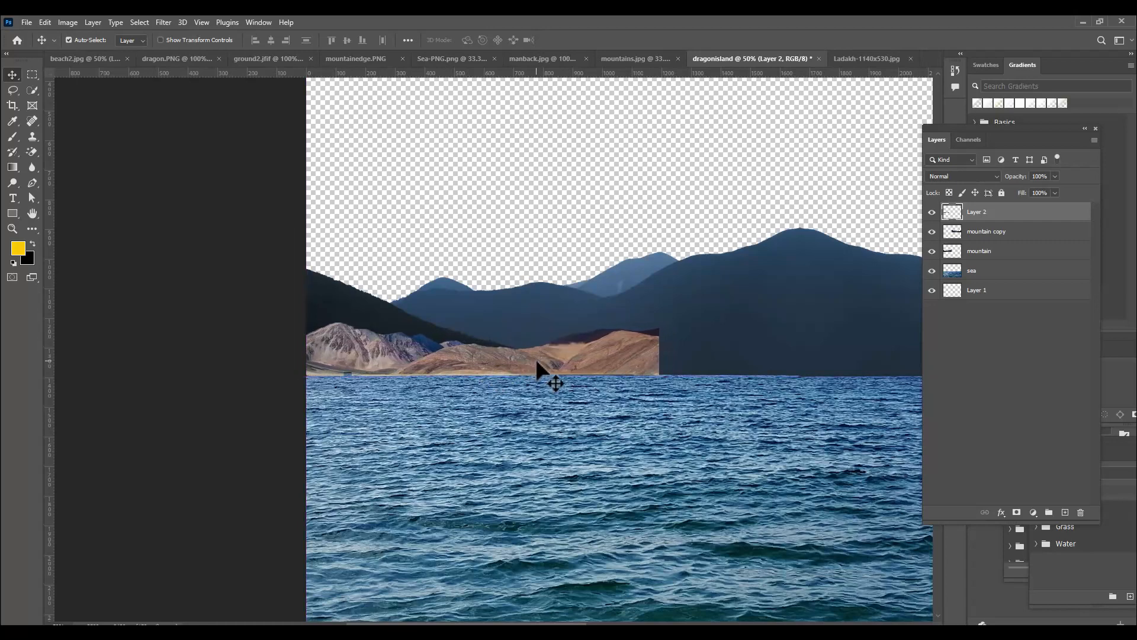
Duplicate the brown mountains end to end along the horizon and flip the copy horizontally
key(ctrl+minus)
drag(516, 354, 759, 359)
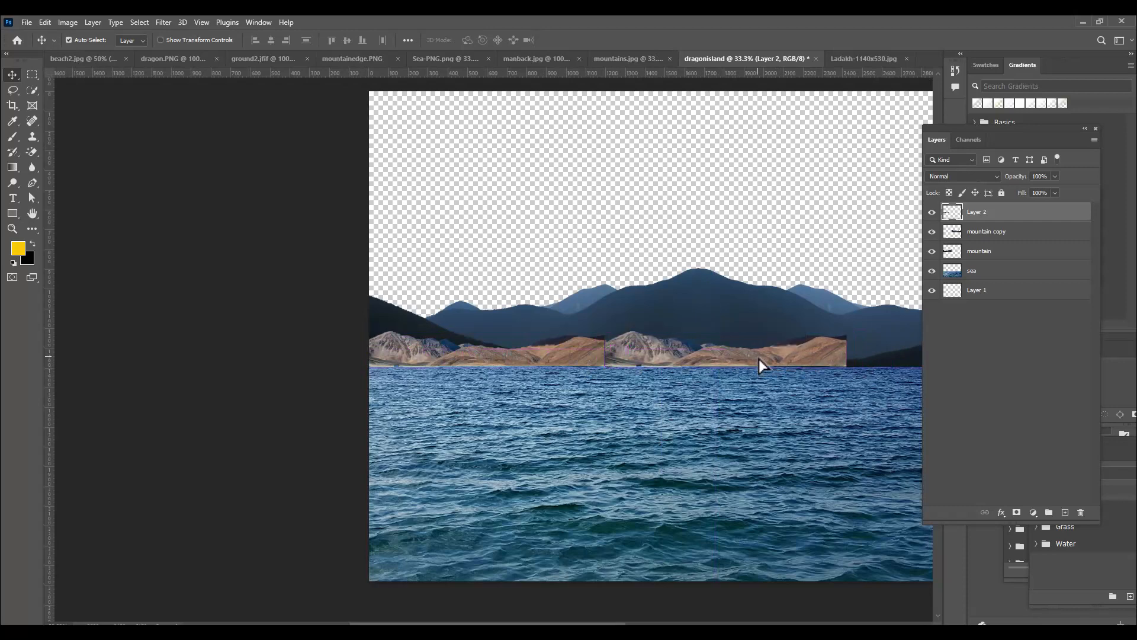
key(ctrl+t)
right_click(801, 351)
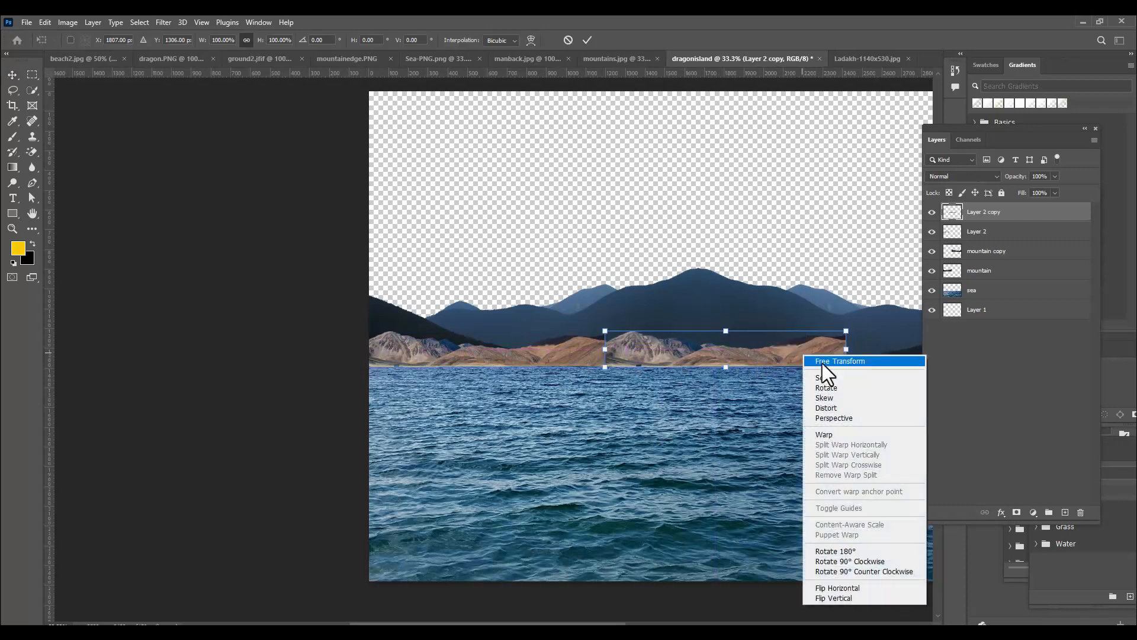
click(837, 584)
Nudge the flipped brown mountains left to close the seam with the original and apply the transform
key(Left)
key(Left)
key(Left)
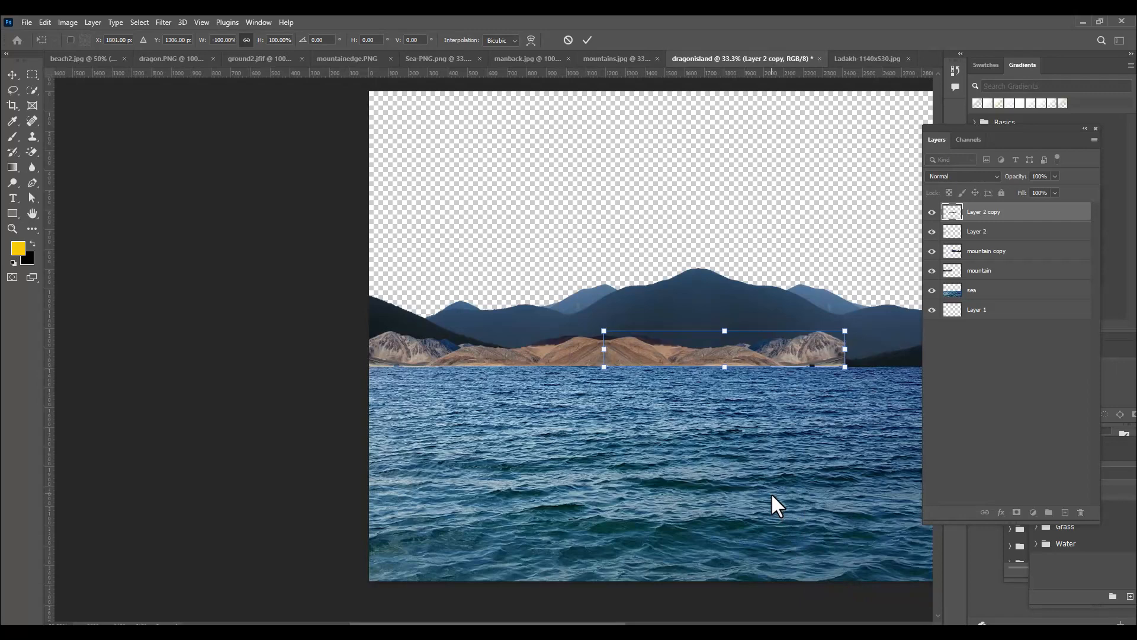
key(Return)
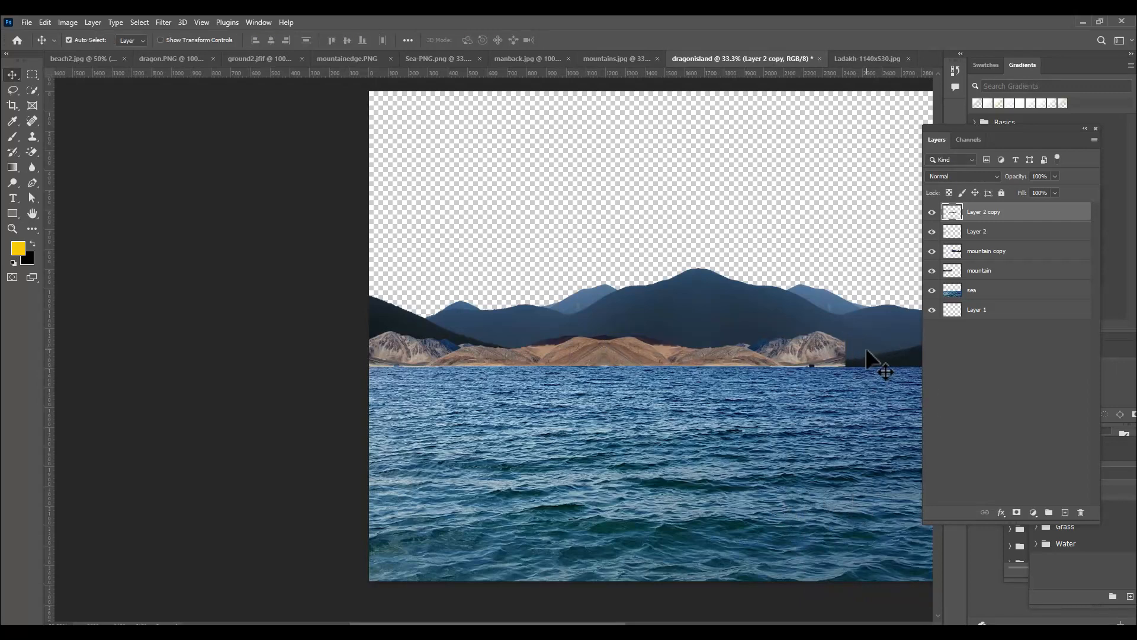
Duplicate the flipped brown mountains and move the copy along the horizon to fill the remaining gap at the canvas's right end
key(ctrl+minus)
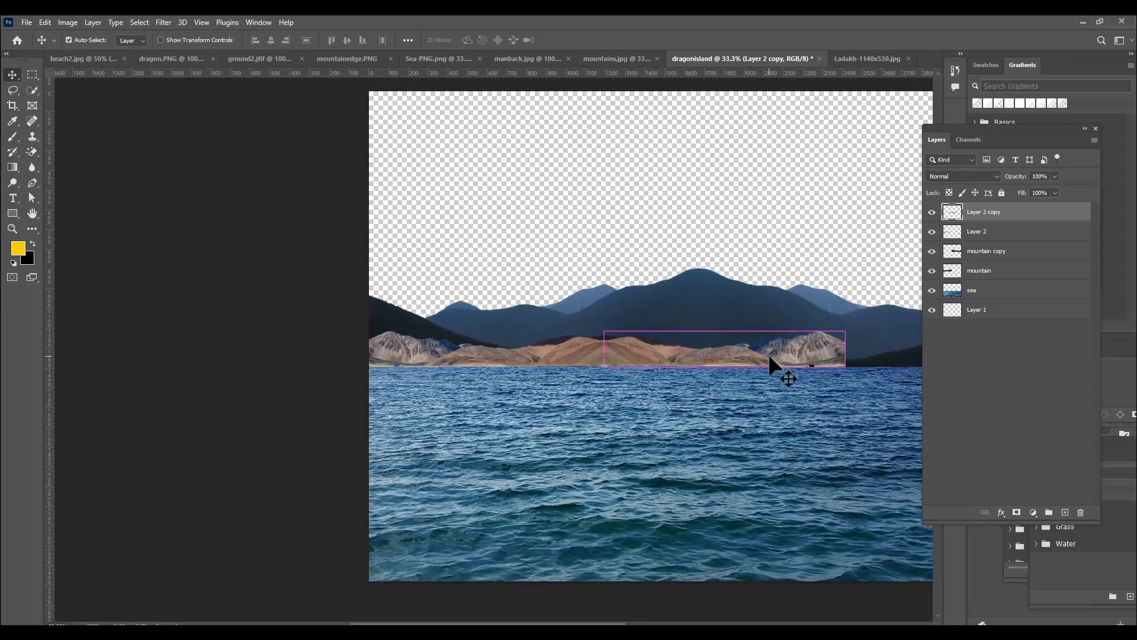
key(ctrl+plus)
key(ctrl+plus)
key(space)
drag(718, 350, 341, 351)
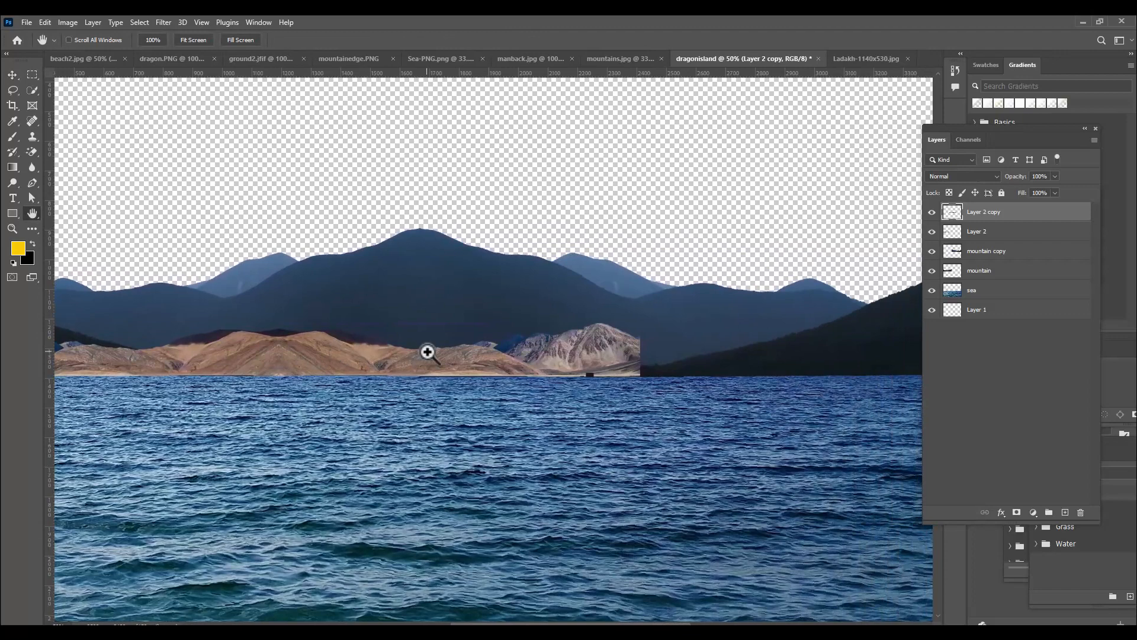
key(ctrl+minus)
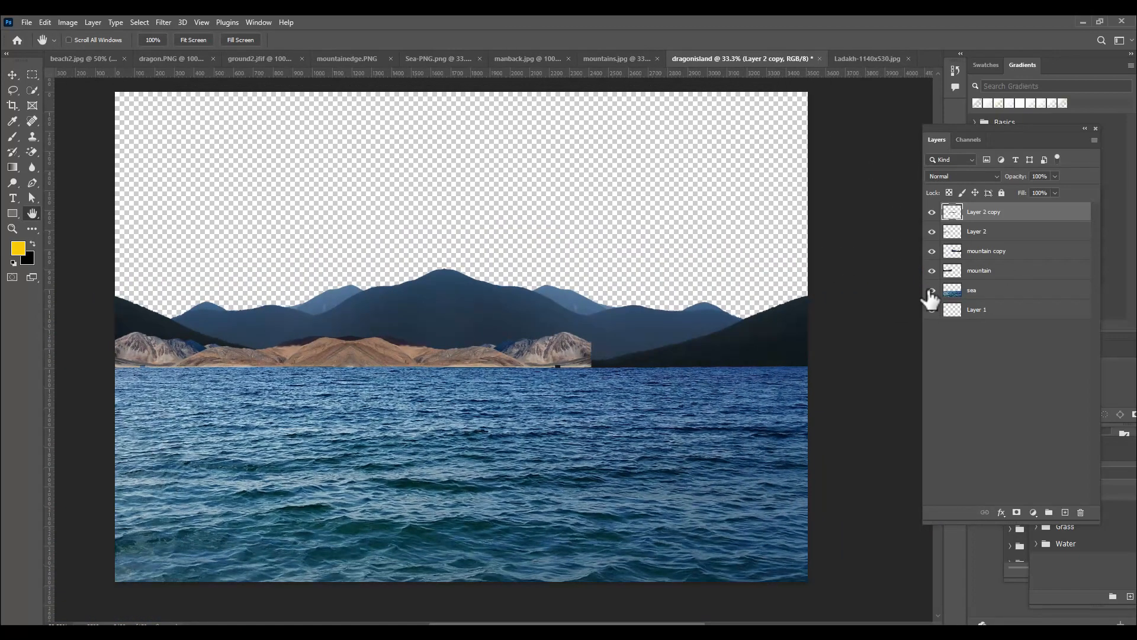
key(ctrl+j)
click(12, 74)
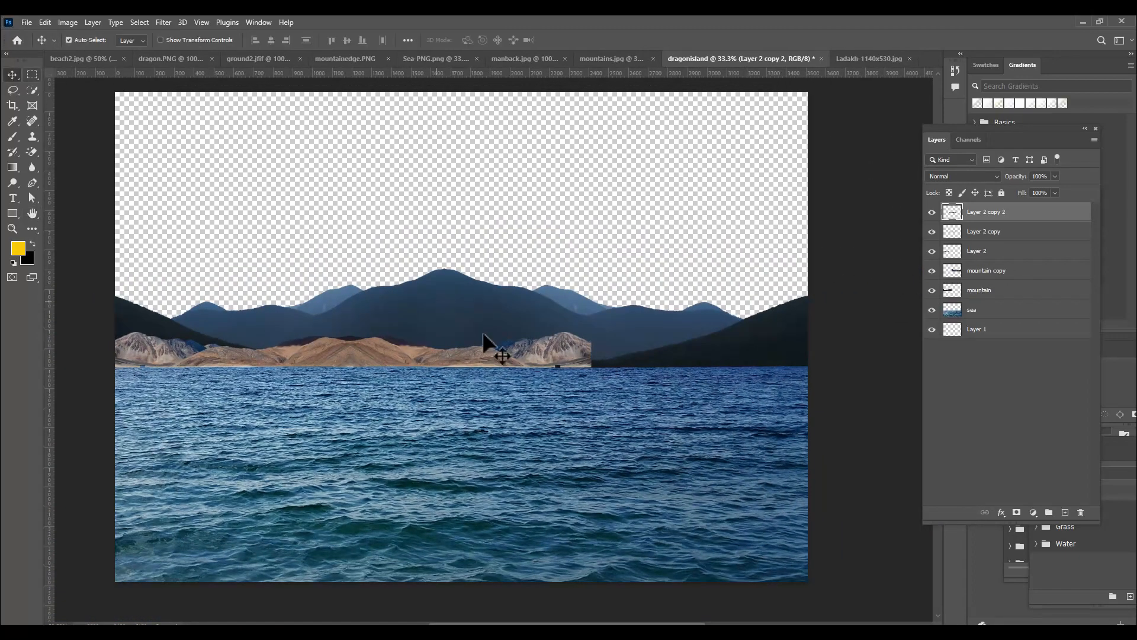
drag(413, 362, 647, 350)
Flip the new brown mountain copy horizontally, align it with the neighbouring grey peak and apply the transform
key(ctrl+t)
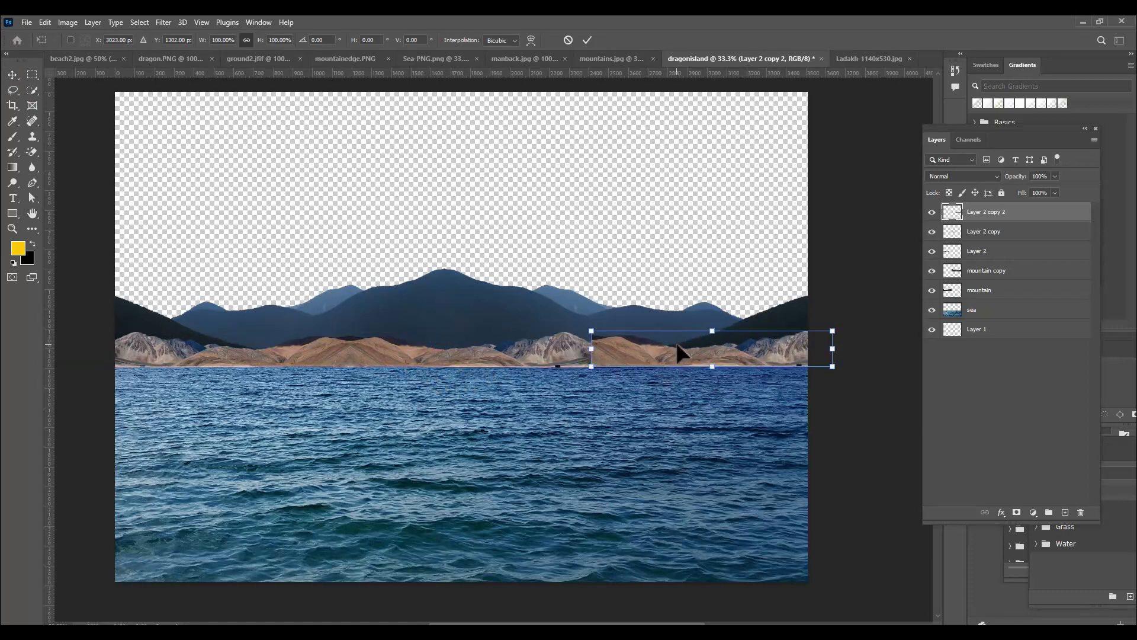
right_click(678, 345)
click(740, 578)
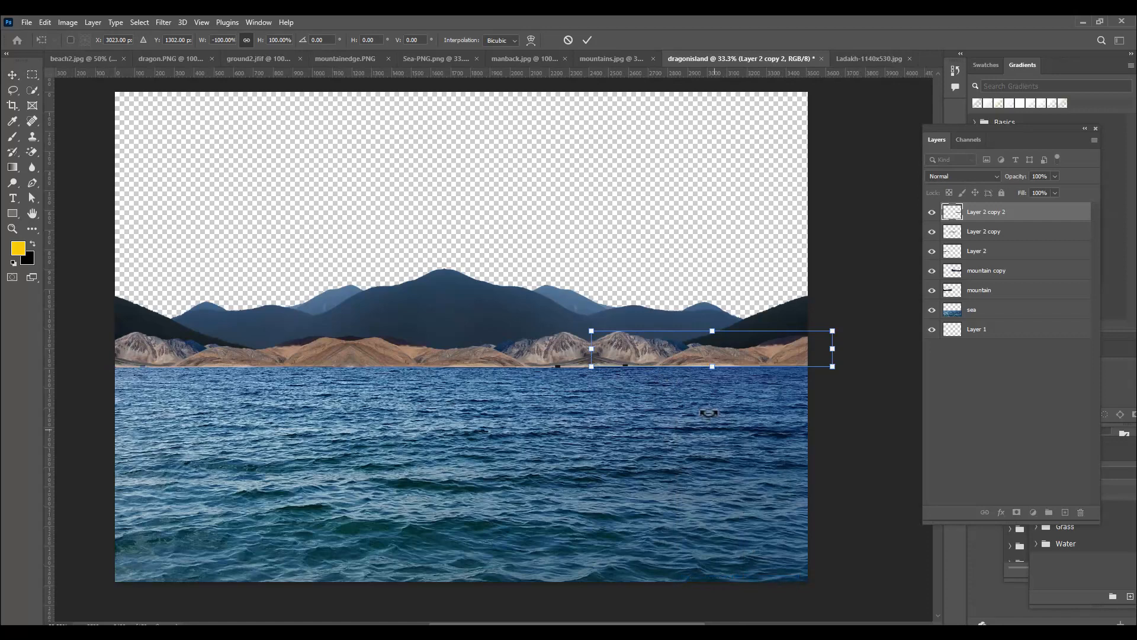
drag(650, 355, 655, 355)
key(Return)
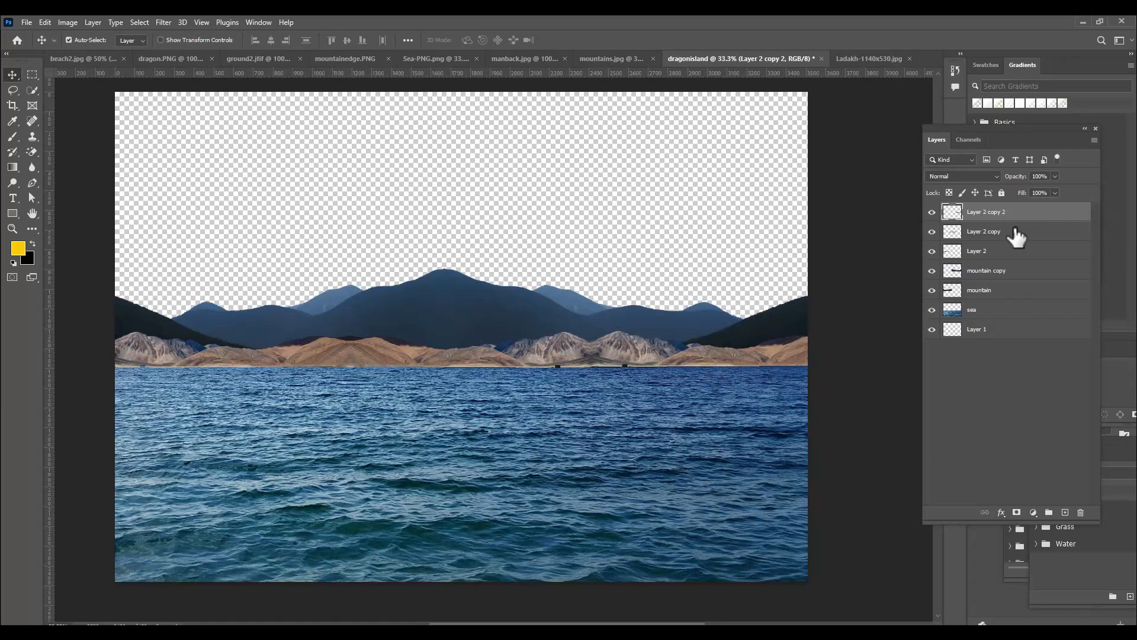
Merge Layer 2, Layer 2 copy and Layer 2 copy 2 into a single brown mountain layer
shift+click(1011, 250)
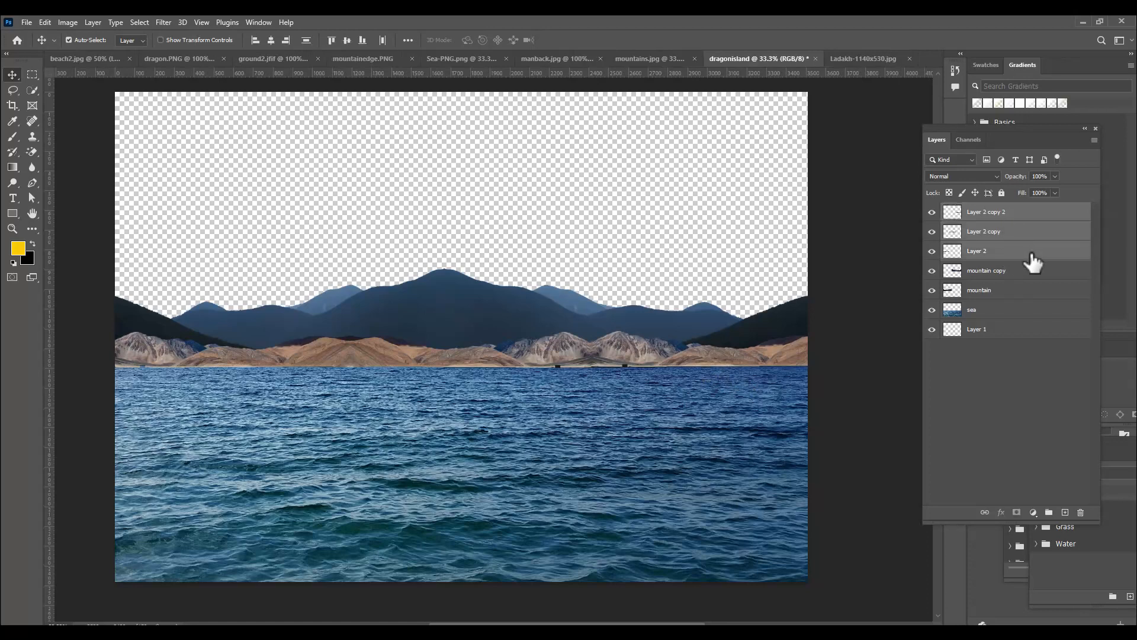
key(ctrl+e)
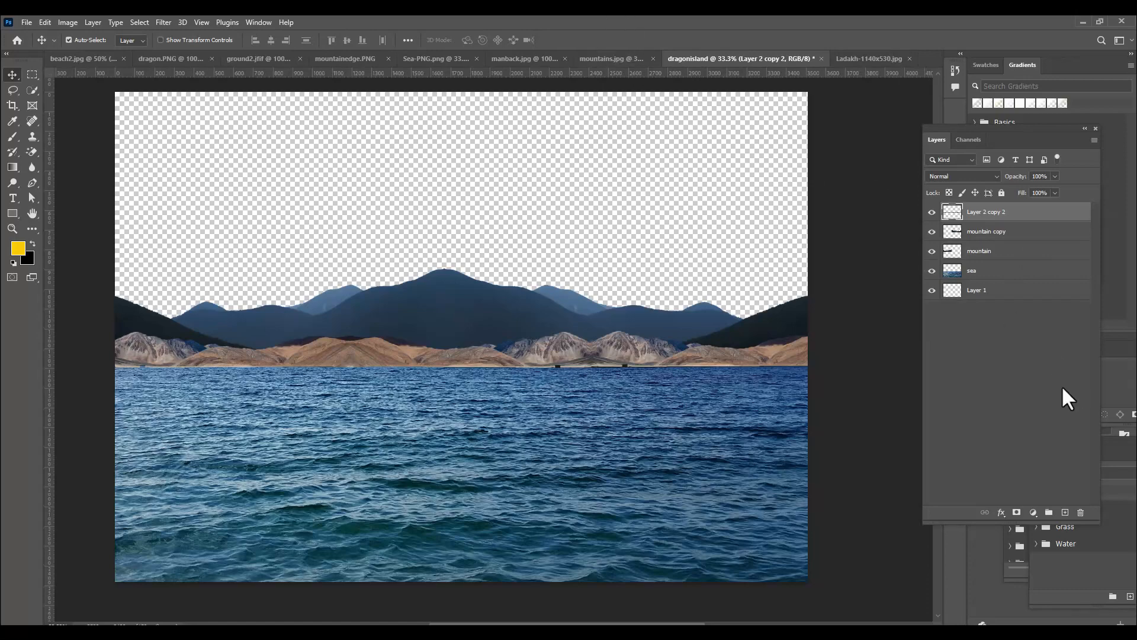
key(ctrl+plus)
key(ctrl+minus)
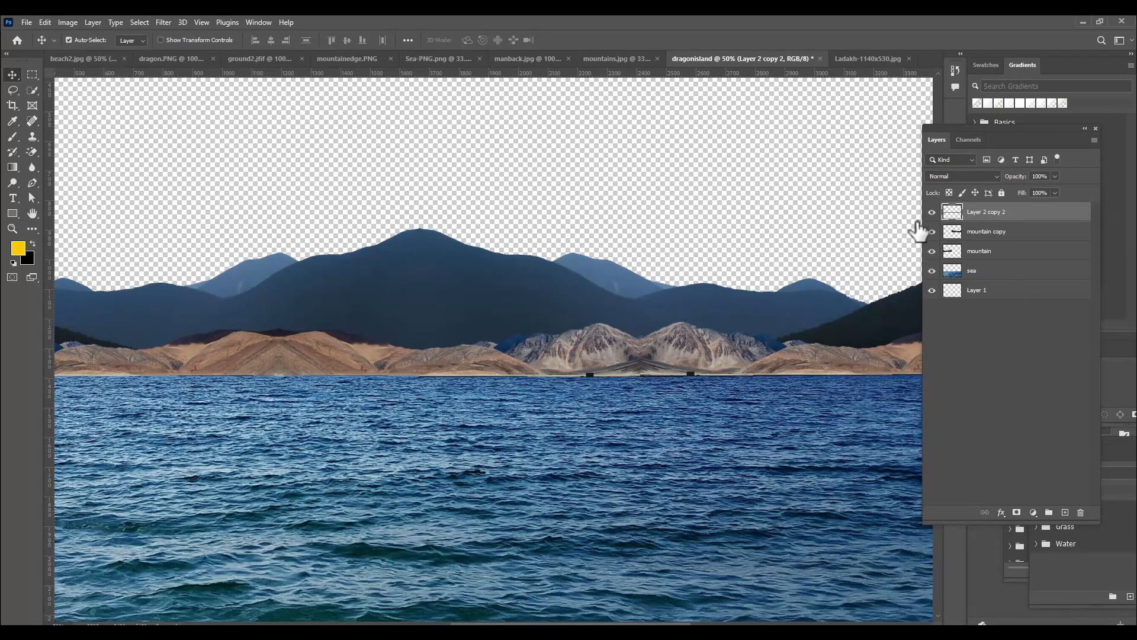
Cover the dark spot at the shoreline beneath the right grey peak using the Clone Stamp with a 70 px brush
click(31, 135)
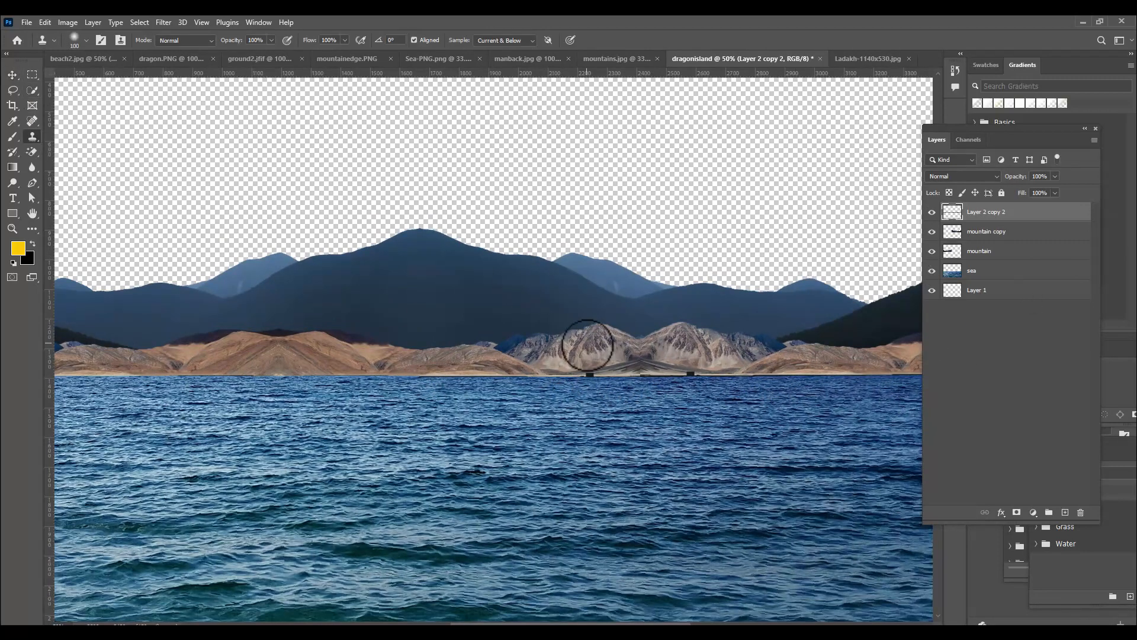
key(bracketleft)
key(bracketleft)
key(bracketleft)
key(bracketleft)
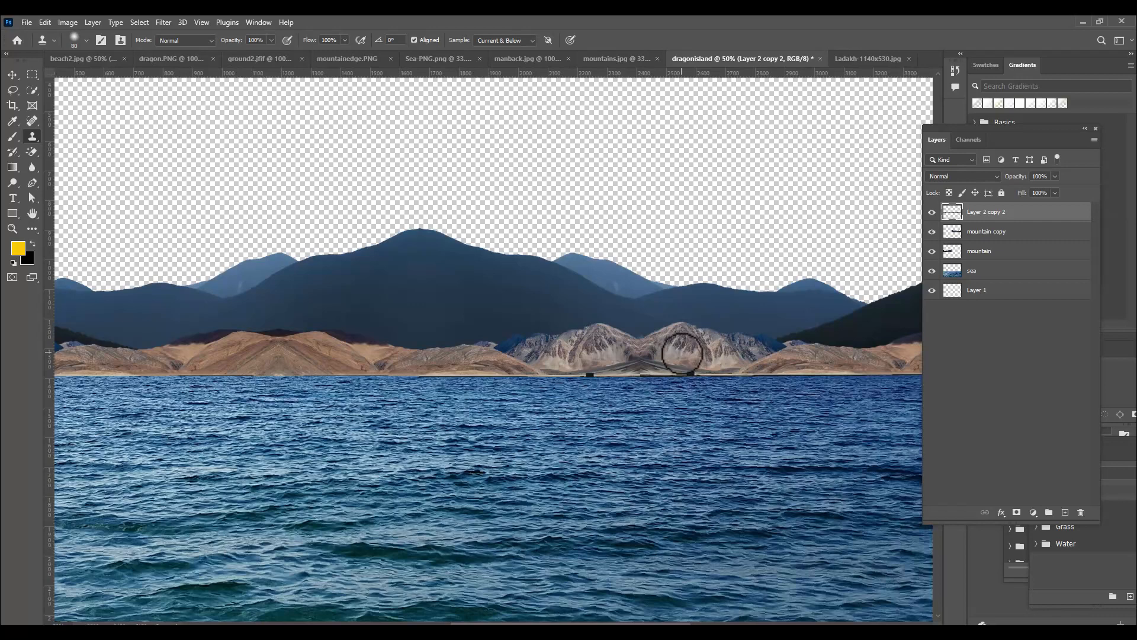
key(bracketright)
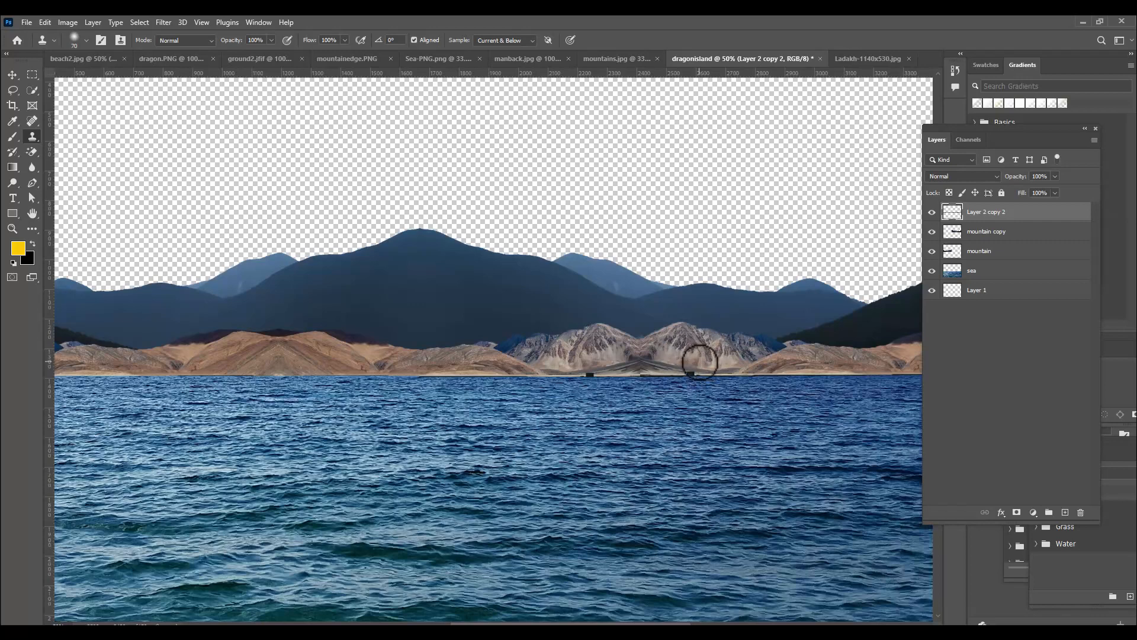
alt+click(700, 363)
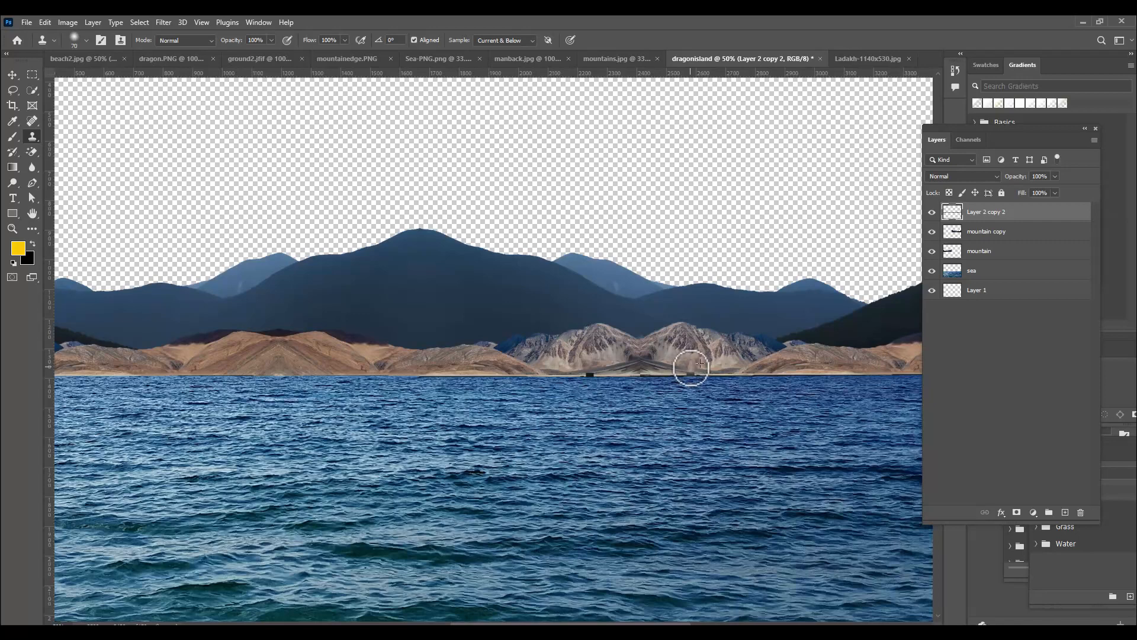
Clone mountain texture over the base of the seam between the two grey peaks and the dark spot beneath the left peak
key(bracketleft)
key(bracketleft)
key(bracketleft)
key(bracketleft)
key(bracketleft)
drag(643, 366, 639, 371)
key(bracketright)
key(bracketright)
key(bracketright)
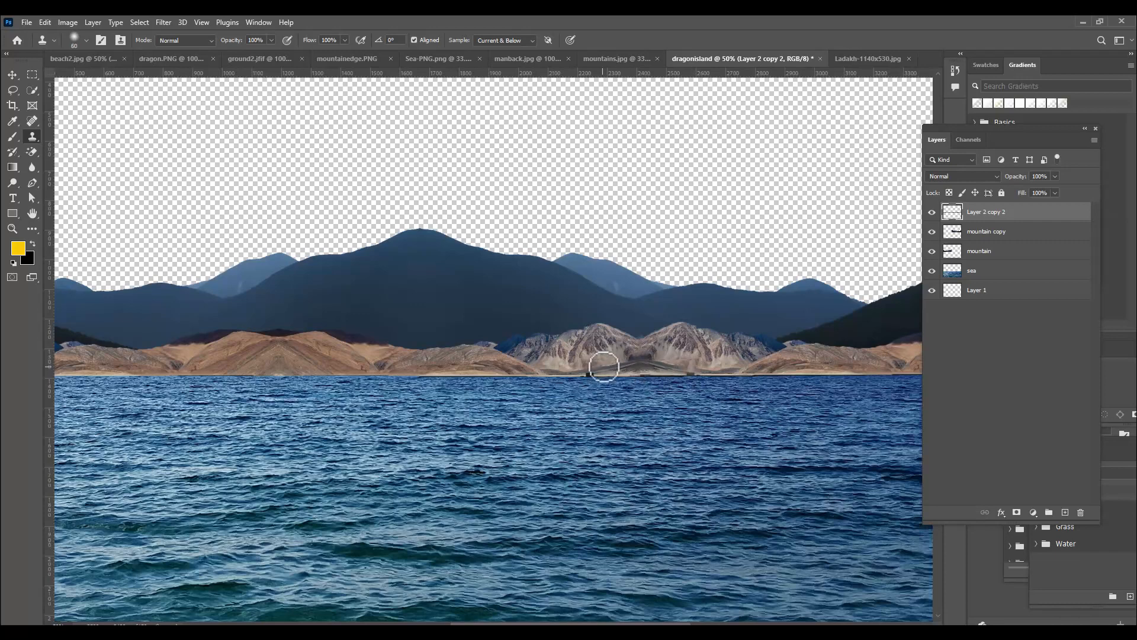
alt+click(596, 366)
mouse_move(635, 365)
mouse_down()
mouse_move(592, 361)
mouse_move(670, 354)
mouse_move(650, 349)
mouse_move(693, 352)
mouse_move(652, 350)
mouse_move(639, 363)
mouse_move(666, 356)
mouse_move(638, 363)
mouse_move(708, 359)
mouse_move(697, 368)
mouse_up()
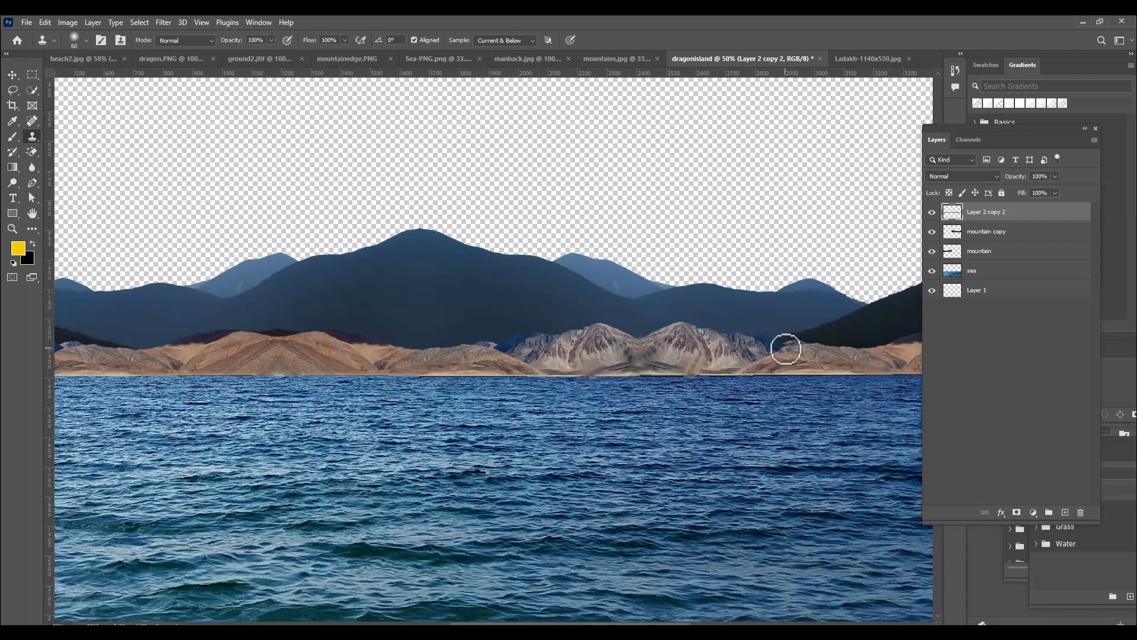
Bring the sky.png image into the dragonisland document as a new layer above the mountains
key(ctrl+minus)
key(ctrl+minus)
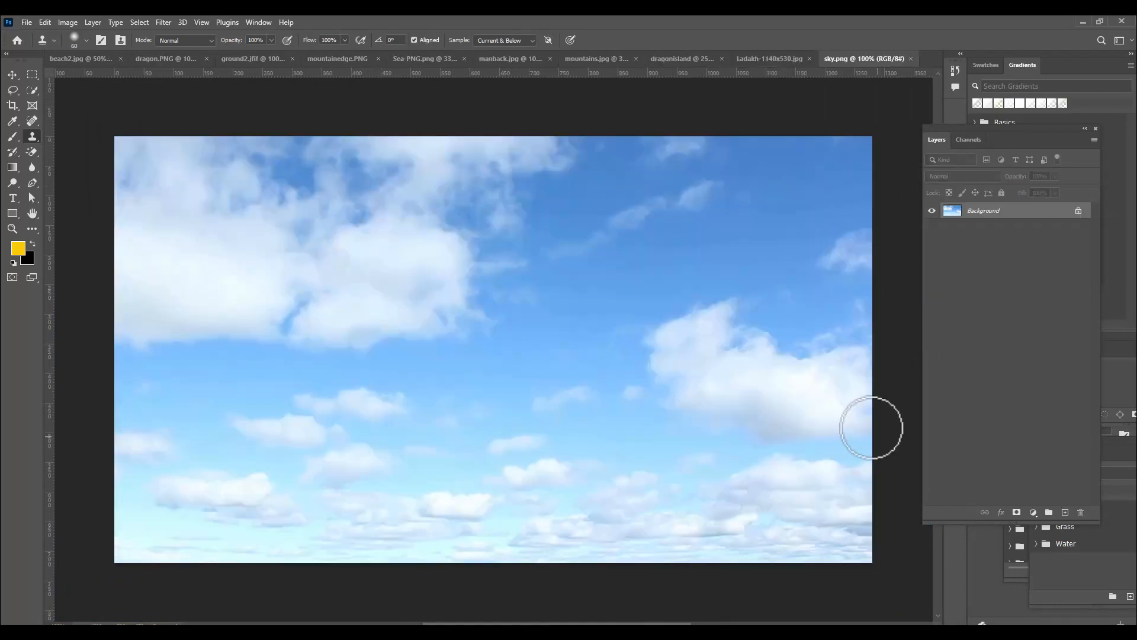
click(780, 340)
key(ctrl+z)
click(13, 75)
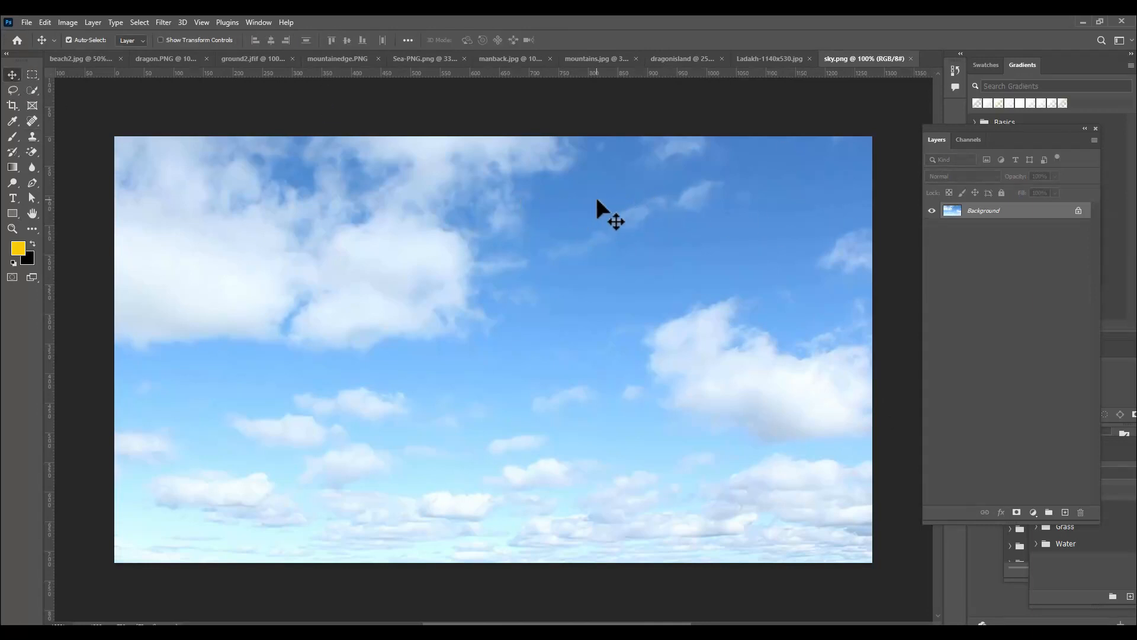
drag(596, 200, 464, 219)
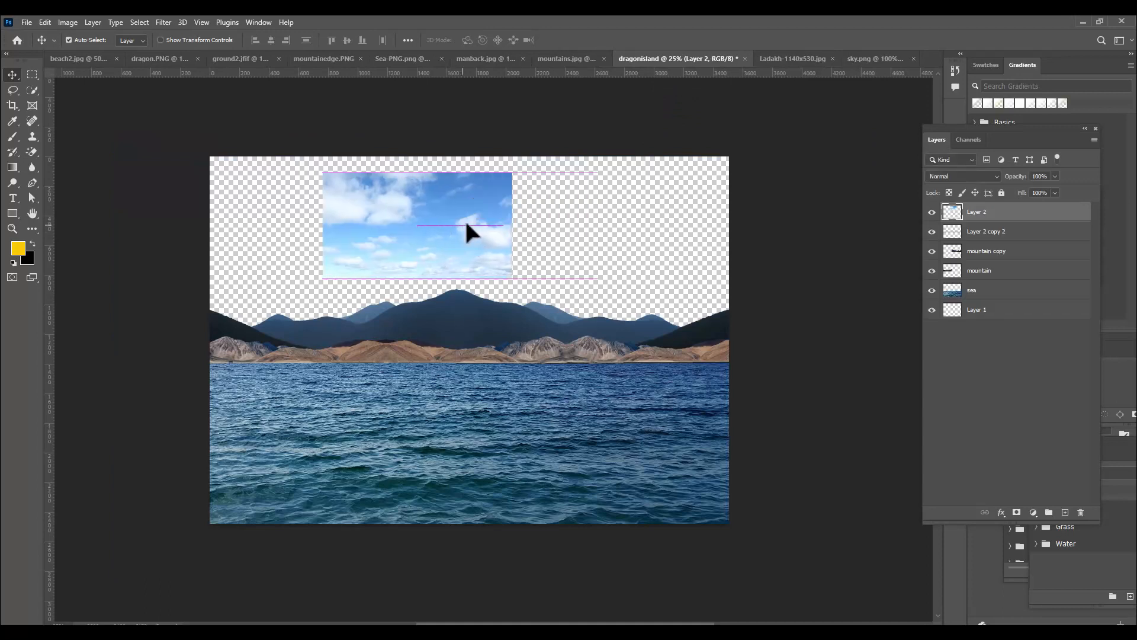
Rename the merged brown mountain layer frontmountain and both blue mountain layers backmountains
double_click(998, 233)
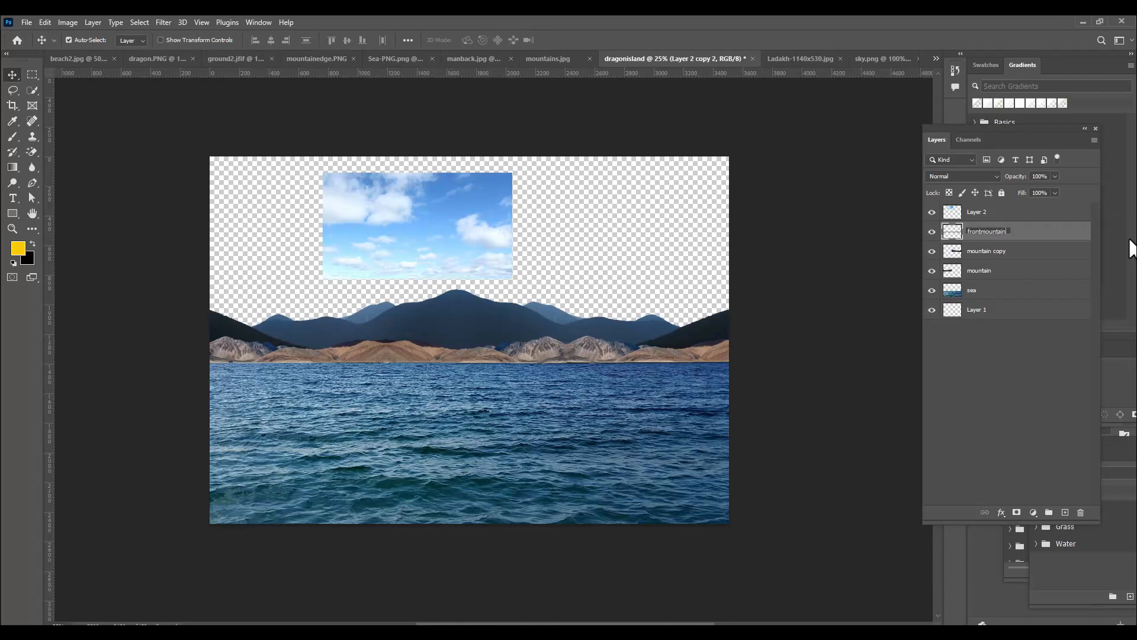
double_click(1002, 253)
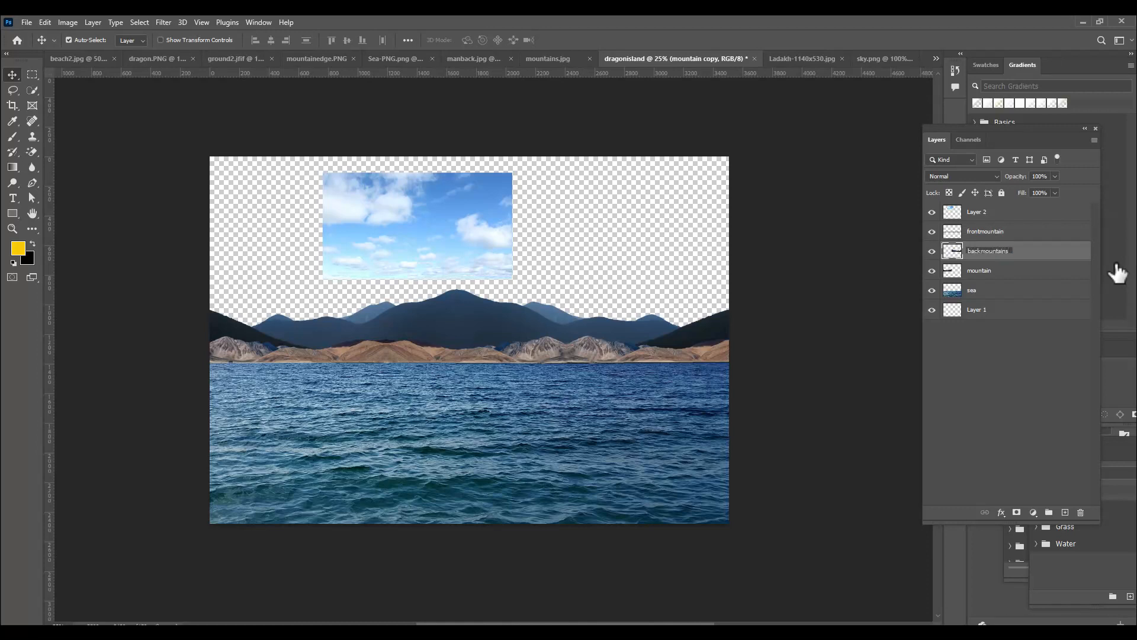
double_click(987, 270)
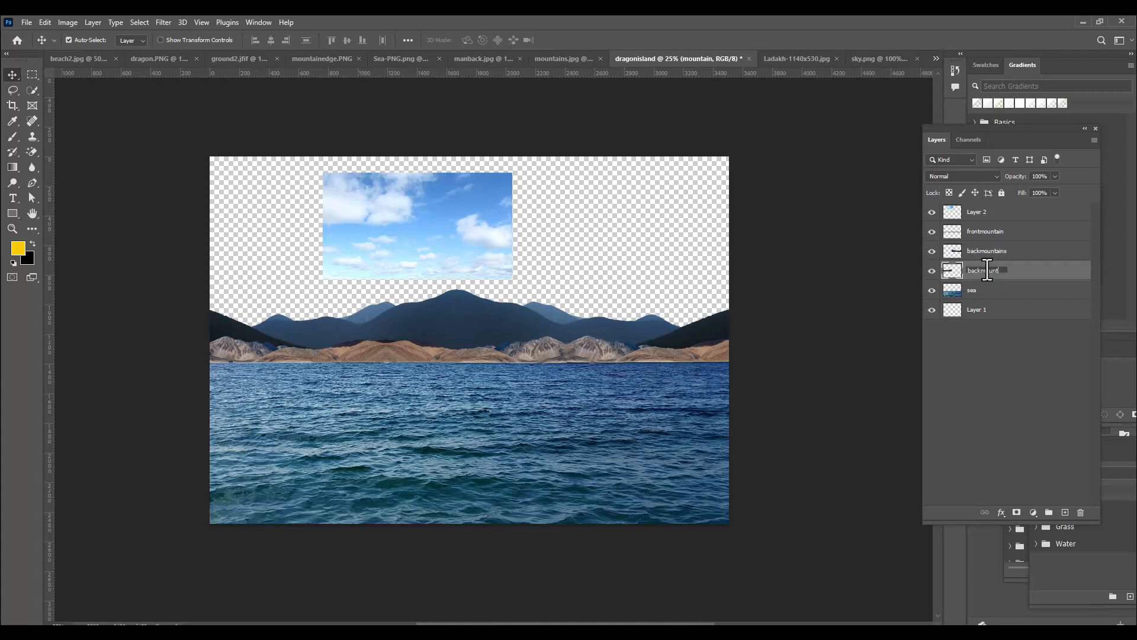
key(Return)
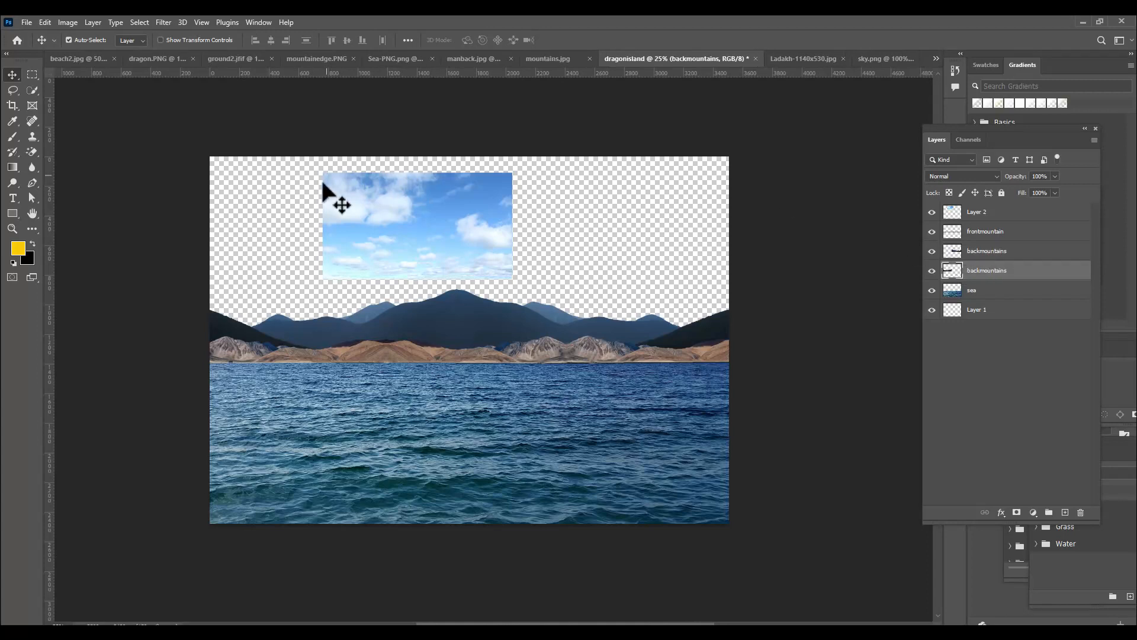
Move the sky layer directly below the sea layer and enlarge it to cover the empty area behind the mountains
click(1023, 214)
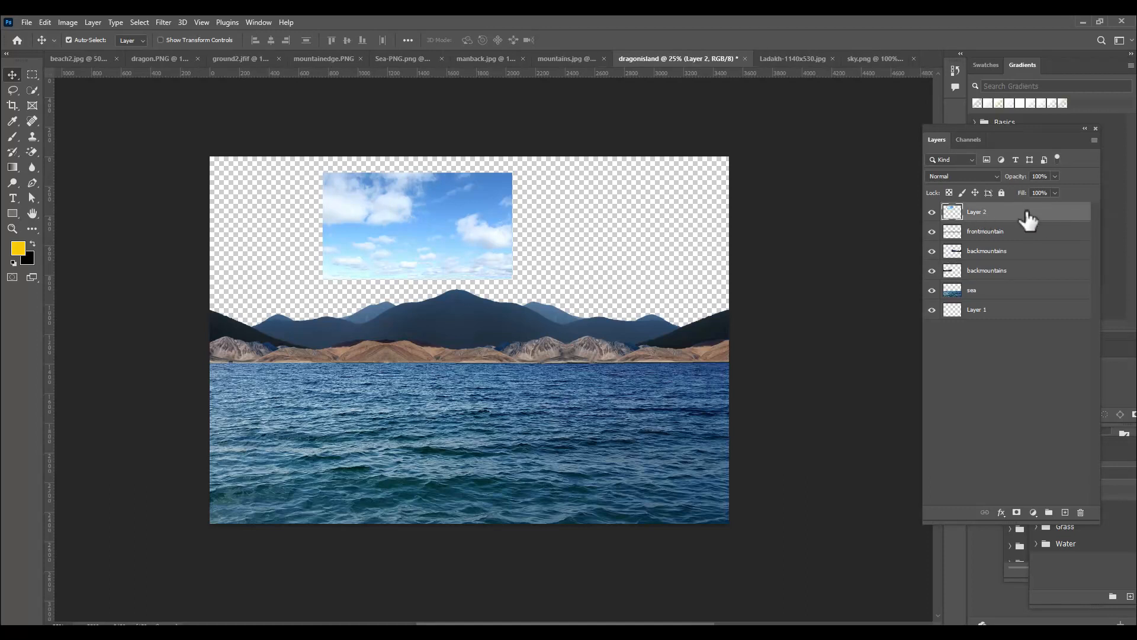
drag(1027, 219, 1015, 299)
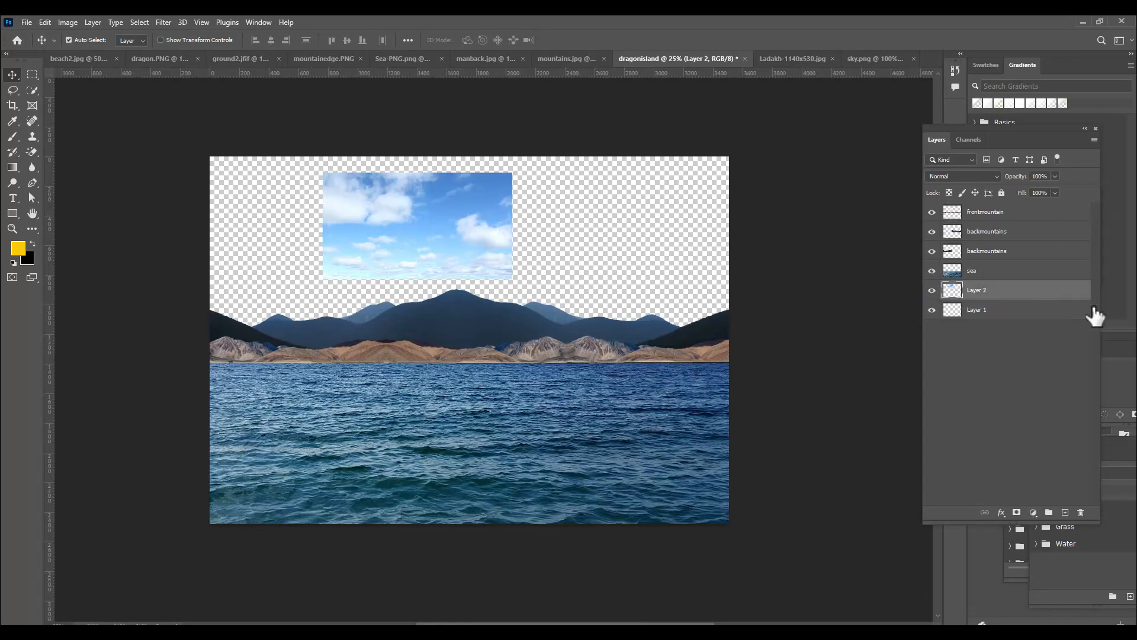
key(ctrl+t)
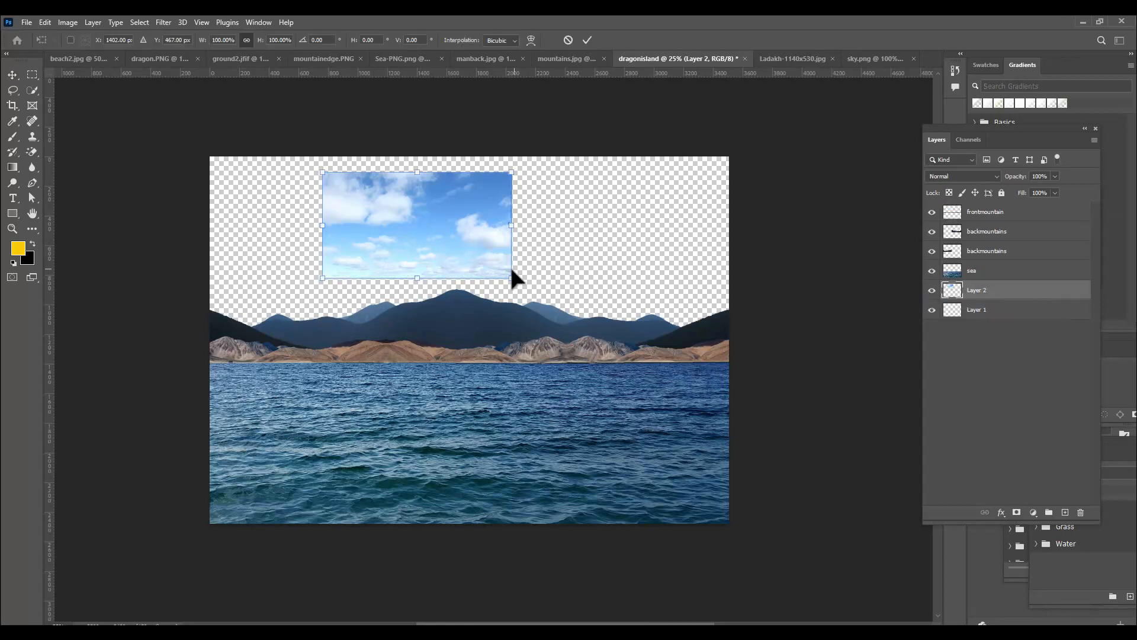
drag(511, 276, 779, 352)
drag(656, 271, 667, 245)
drag(620, 207, 624, 223)
key(Return)
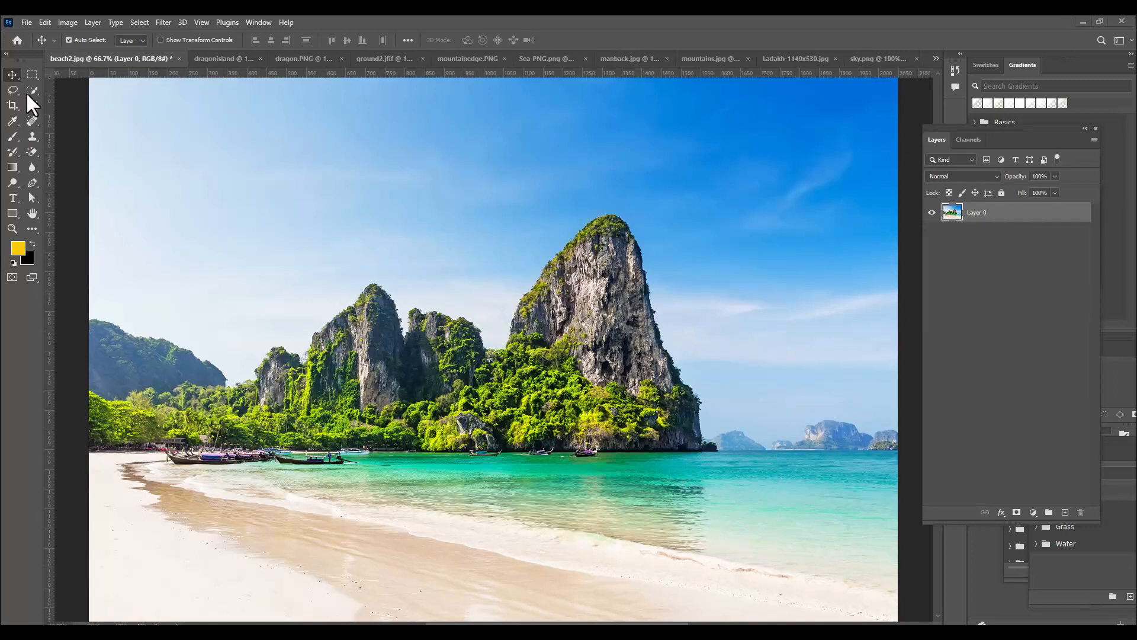
In beach2.jpg, select the rock cliffs, trees and distant hill with the Quick Selection tool, using a smaller brush
drag(35, 90, 58, 101)
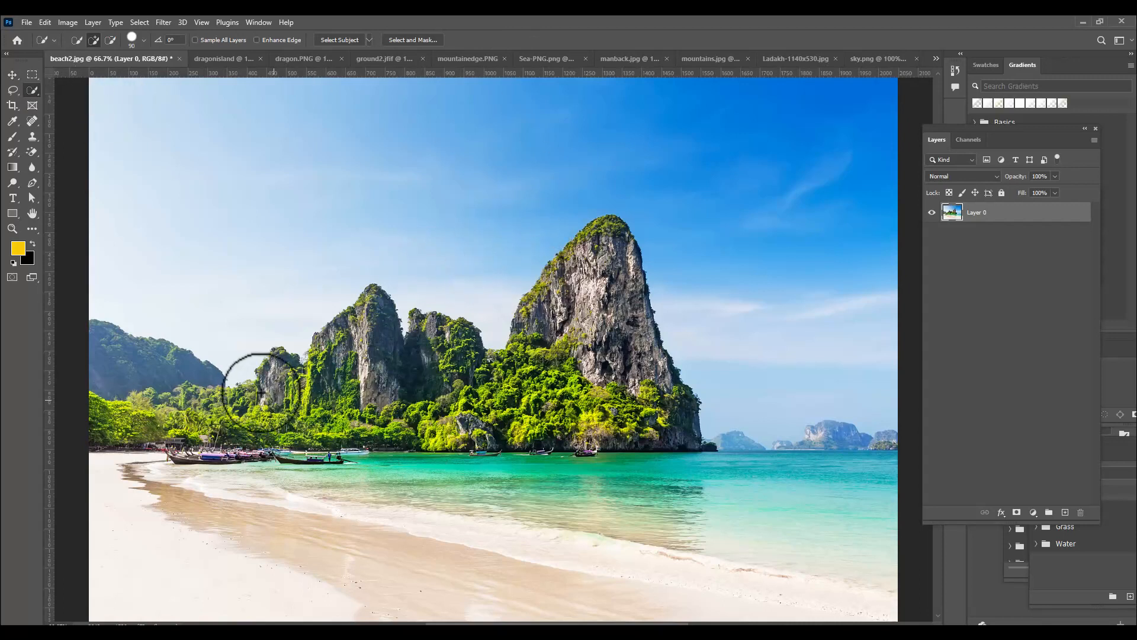
key(bracketleft)
key(bracketleft)
key(bracketleft)
key(bracketleft)
key(bracketleft)
key(bracketleft)
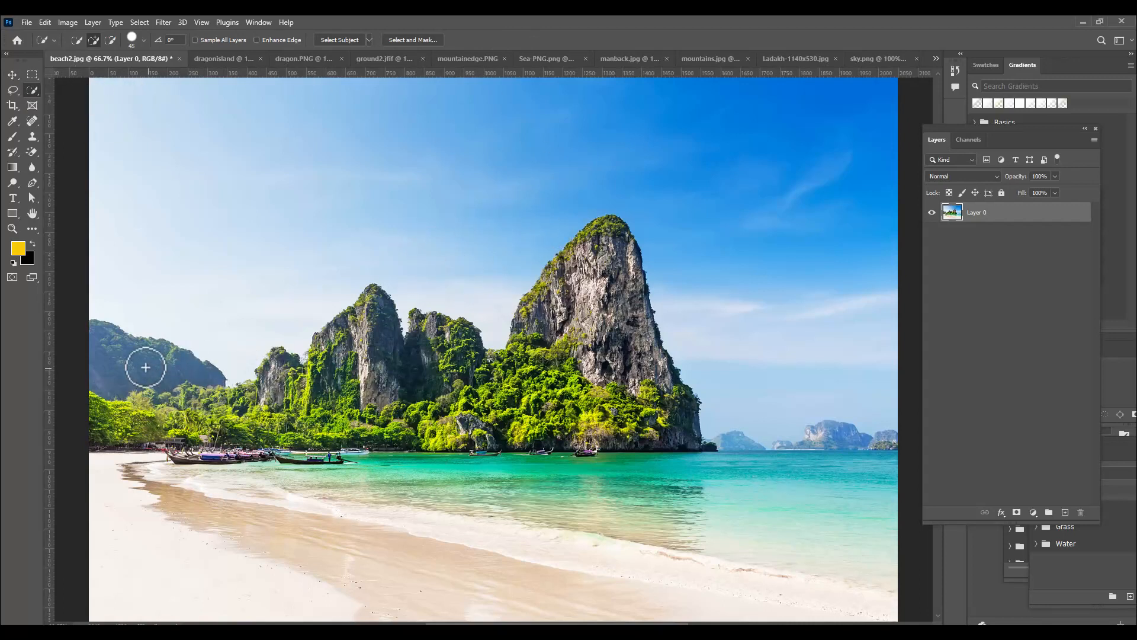
mouse_move(133, 361)
mouse_down()
mouse_move(104, 340)
mouse_move(192, 386)
mouse_move(255, 400)
mouse_move(378, 373)
mouse_move(369, 359)
mouse_move(531, 375)
mouse_move(601, 320)
mouse_move(610, 265)
mouse_move(554, 306)
mouse_move(599, 231)
mouse_move(645, 375)
mouse_move(673, 401)
mouse_move(610, 422)
mouse_move(440, 409)
mouse_move(383, 420)
mouse_move(562, 426)
mouse_move(631, 412)
mouse_move(289, 400)
mouse_move(118, 424)
mouse_move(595, 413)
mouse_move(344, 404)
mouse_up()
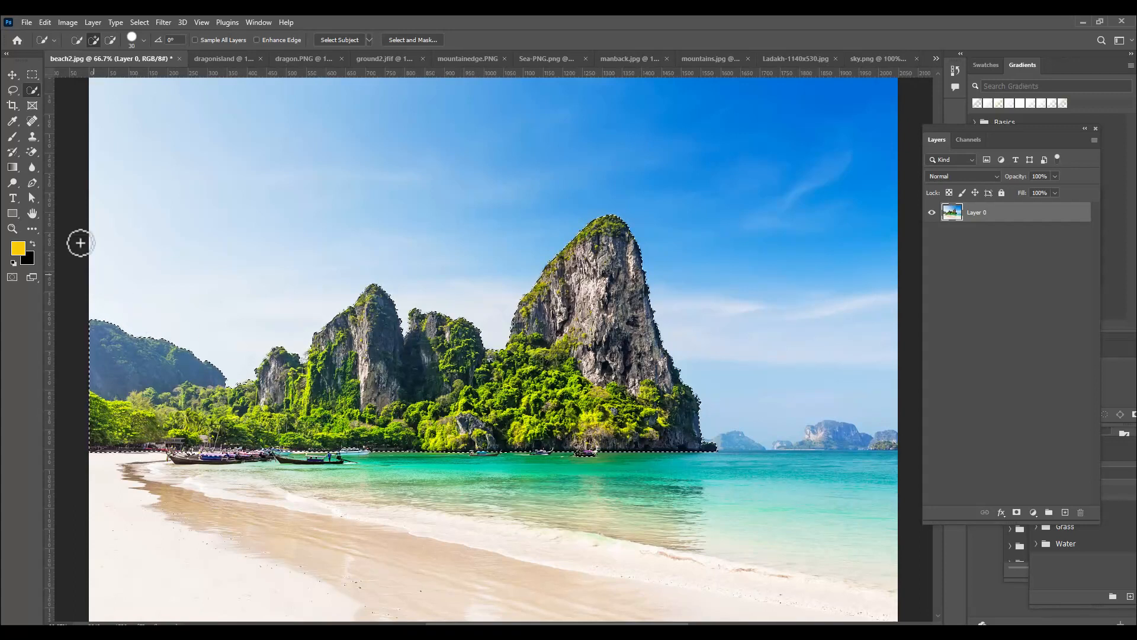
Refine the cliff selection's lower edge with the Lasso, subtracting the waterline strip with boats and adding back the trees at the far left
click(10, 91)
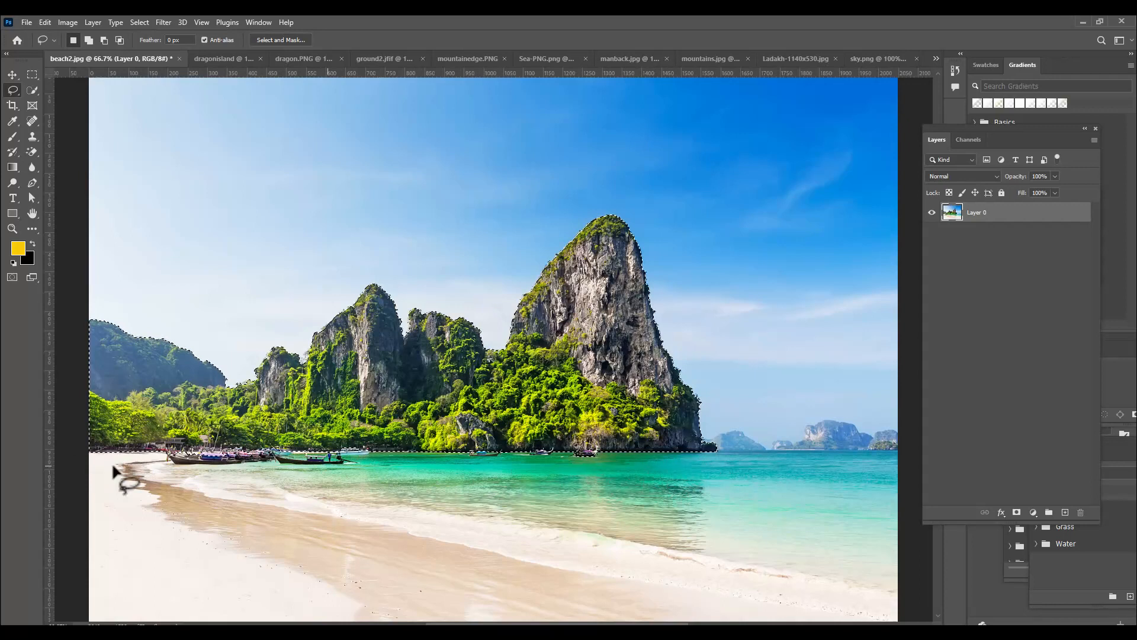
key(alt)
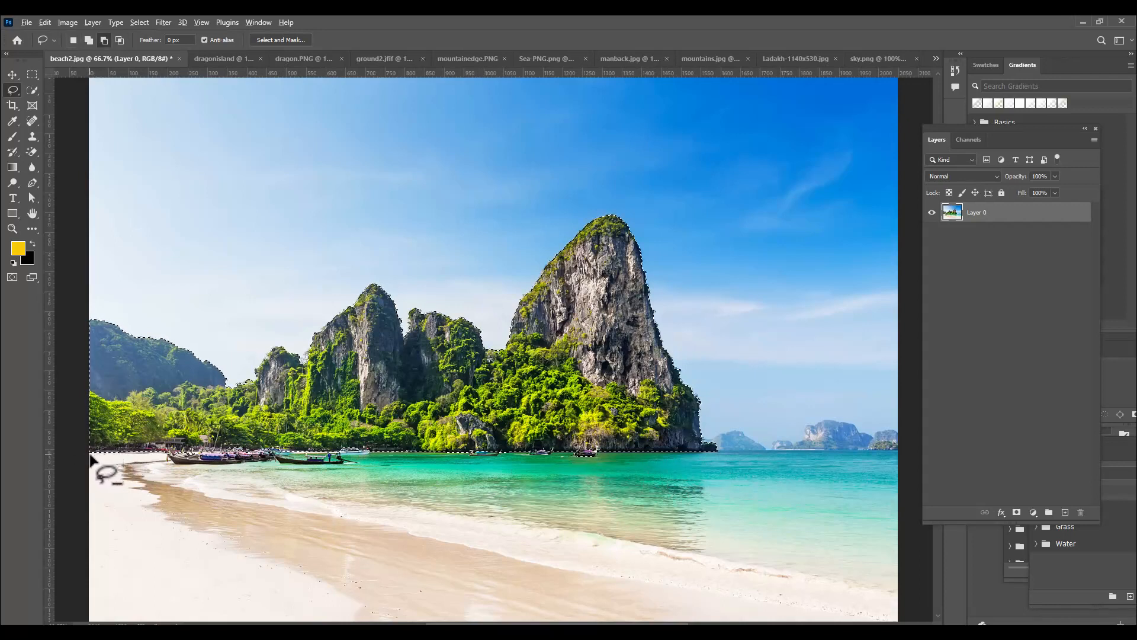
drag(90, 455, 429, 472)
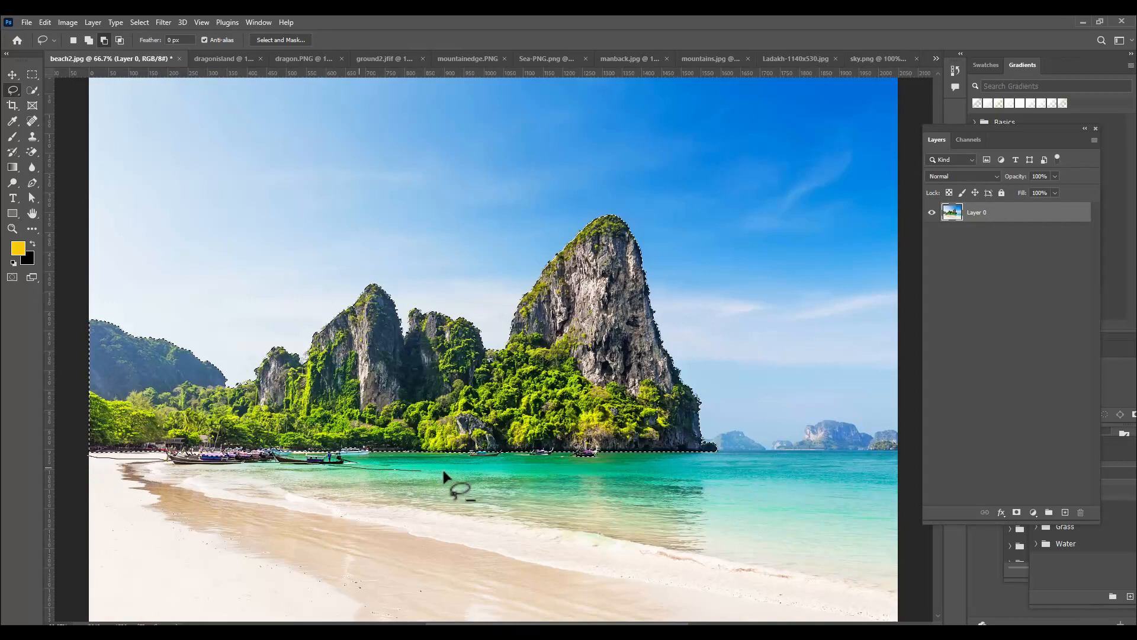
mouse_move(535, 474)
mouse_down()
mouse_move(722, 451)
mouse_move(386, 446)
mouse_move(401, 461)
mouse_move(392, 461)
mouse_move(242, 457)
mouse_move(143, 433)
mouse_move(93, 453)
mouse_up()
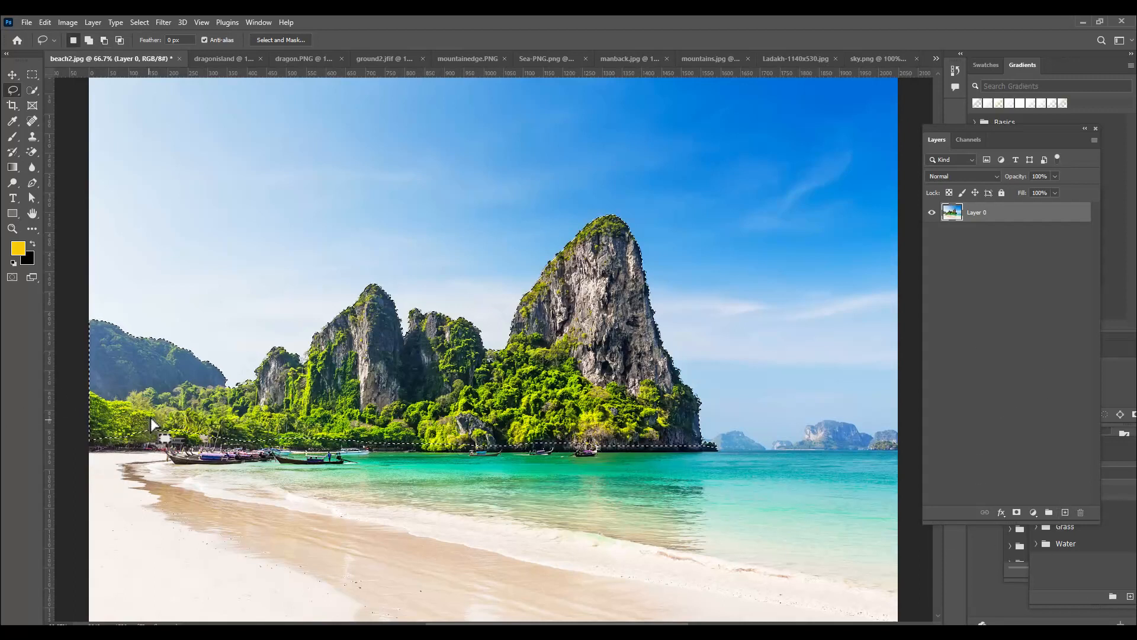
key(shift)
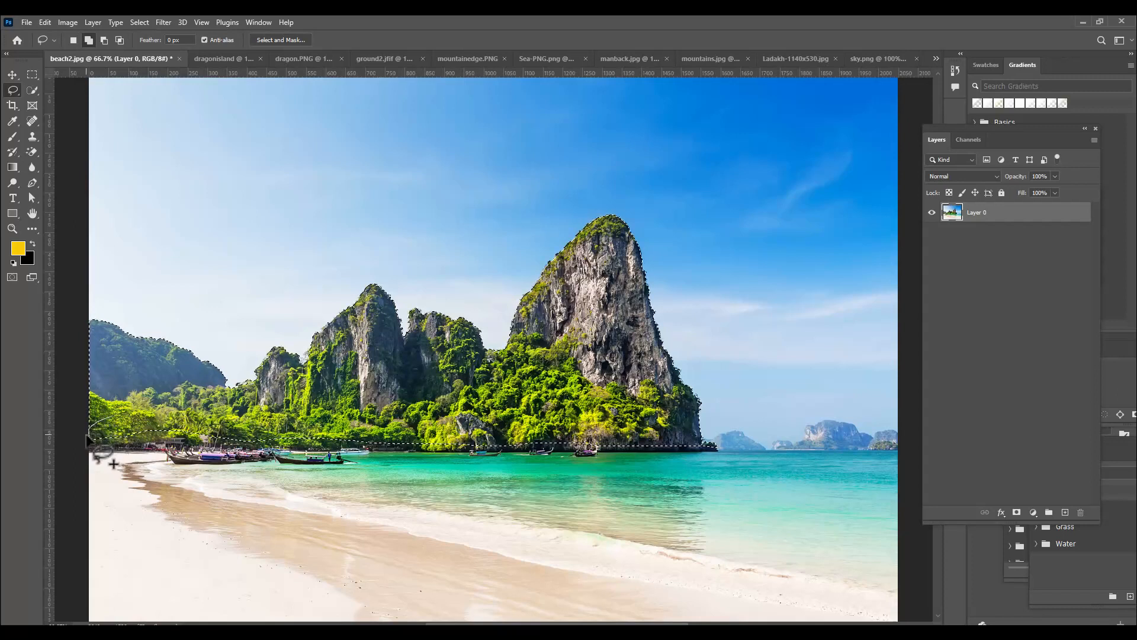
drag(93, 444, 160, 439)
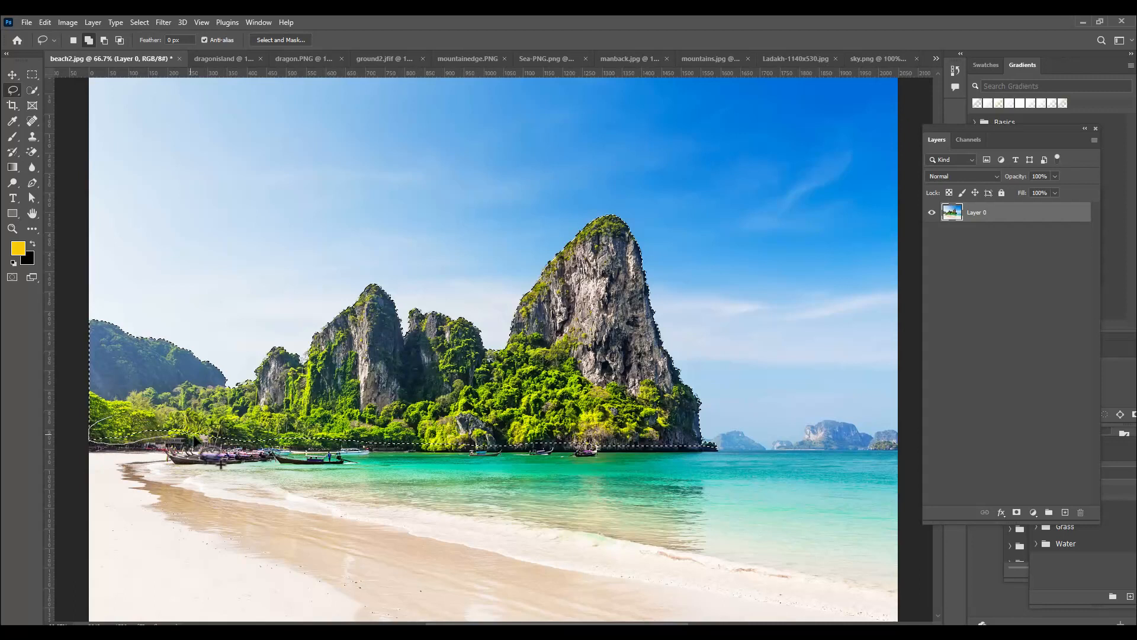
mouse_move(234, 467)
mouse_down()
mouse_move(254, 456)
mouse_move(237, 438)
mouse_move(182, 425)
mouse_up()
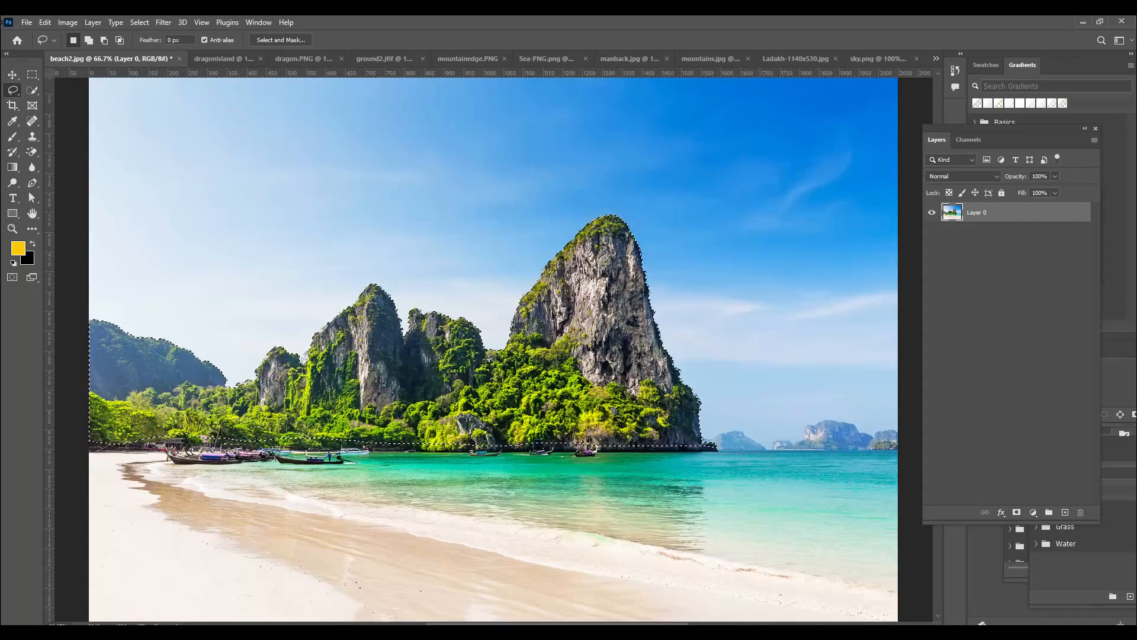
Bring the selected cliffs into the dragonisland document as a new top layer and place them on the sea near the middle
click(14, 74)
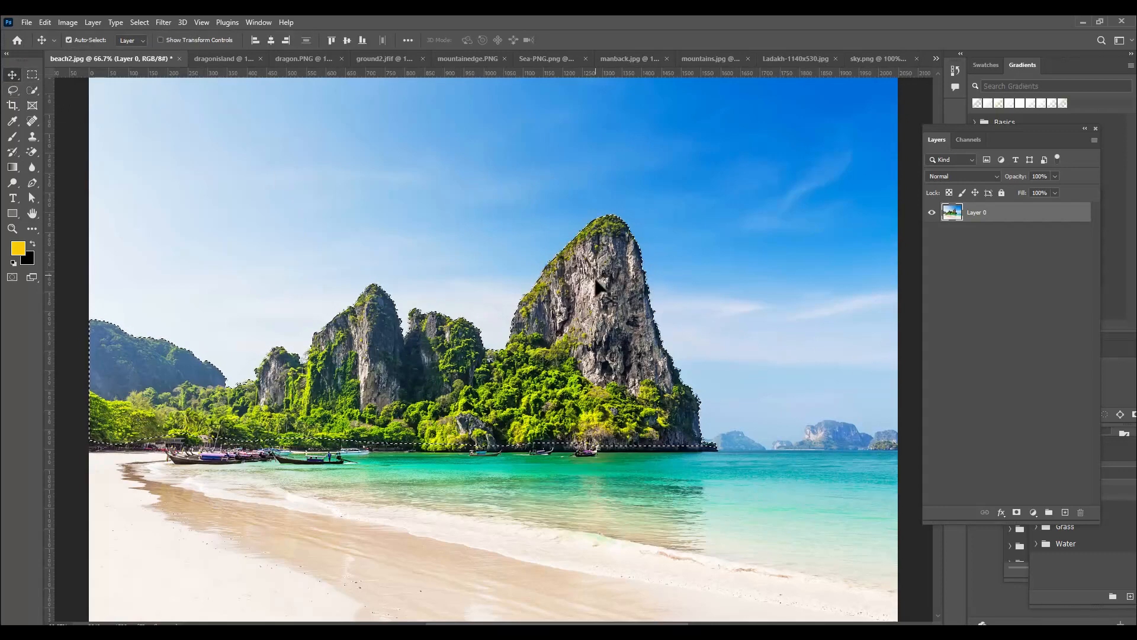
drag(578, 274, 541, 437)
scroll(684, 379, down, 2)
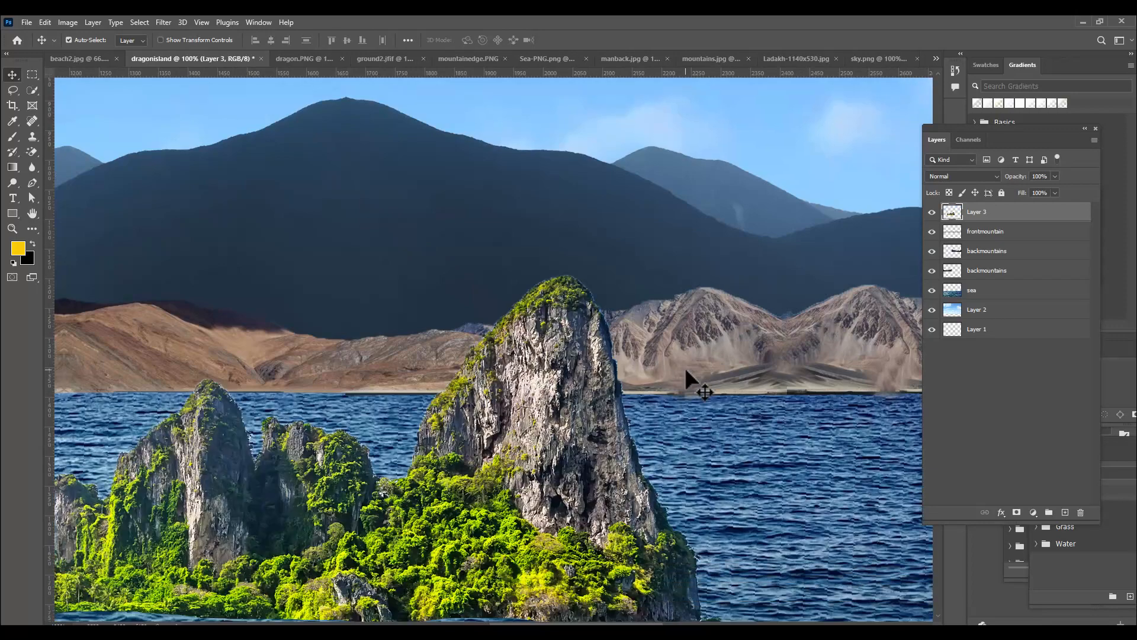
key(ctrl+minus)
key(ctrl+minus)
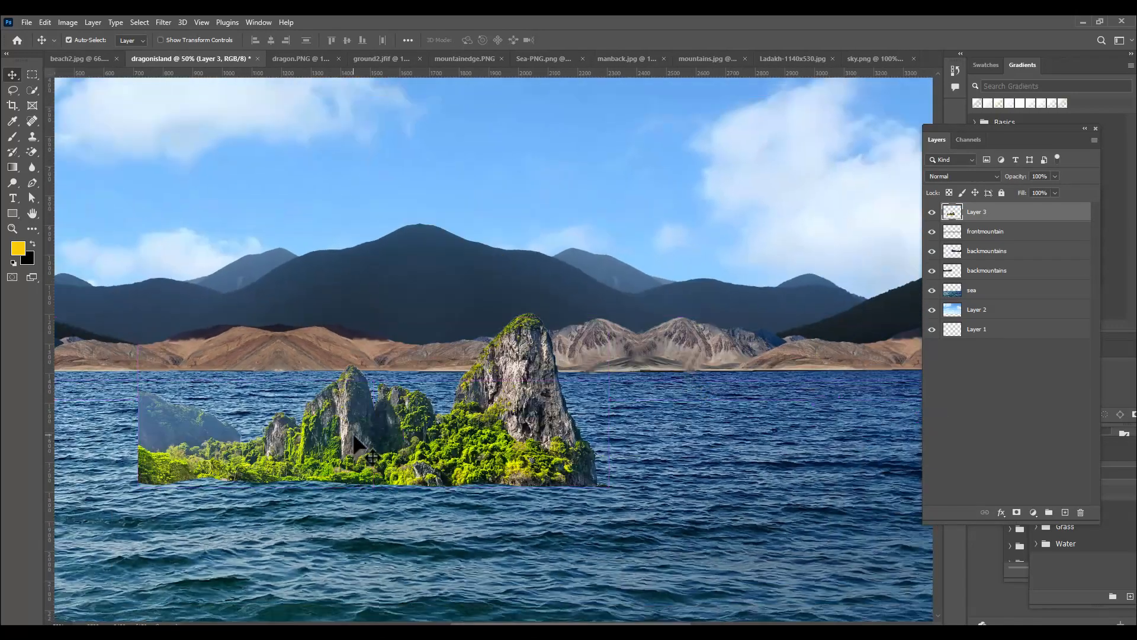
drag(354, 437, 483, 443)
key(ctrl)
key(ctrl+minus)
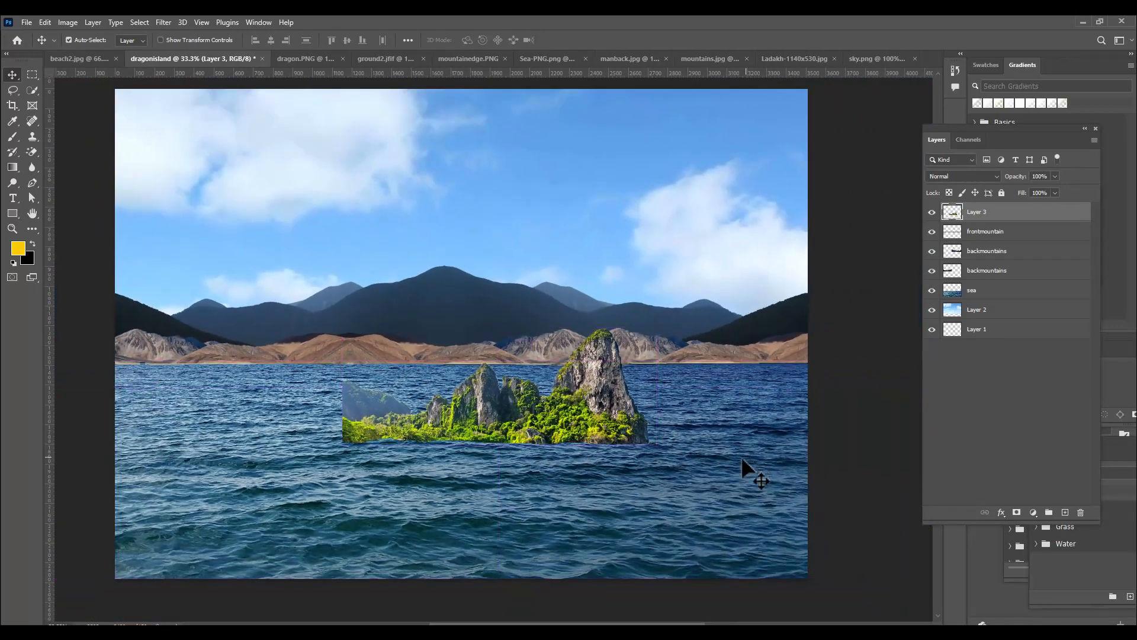
Flip the cliff layer horizontally with Free Transform
key(ctrl+t)
right_click(592, 385)
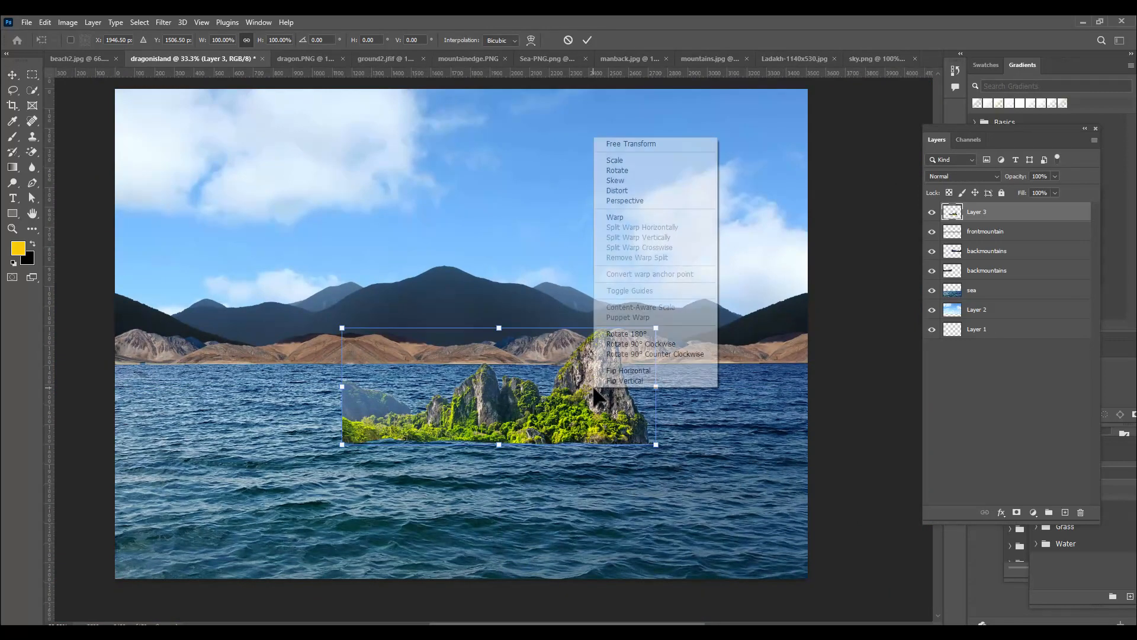
click(656, 371)
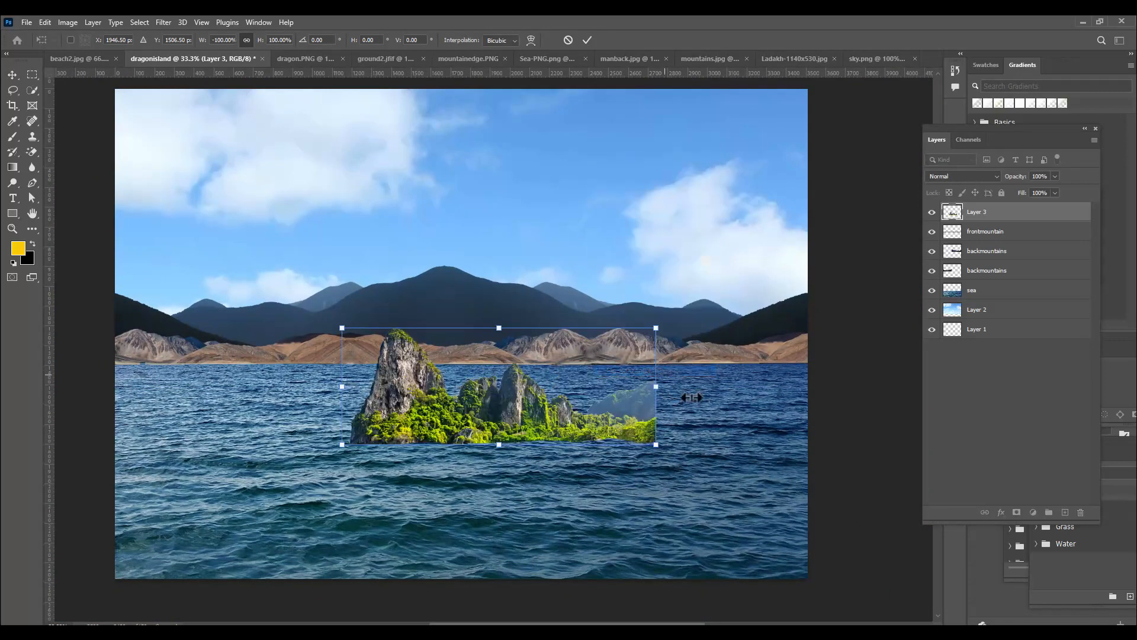
Scale the flipped cliffs to about 165% and position them over the horizon, extending past the canvas's right edge
drag(583, 415, 685, 398)
drag(762, 306, 856, 259)
drag(595, 367, 616, 338)
drag(885, 424, 860, 414)
drag(693, 389, 693, 383)
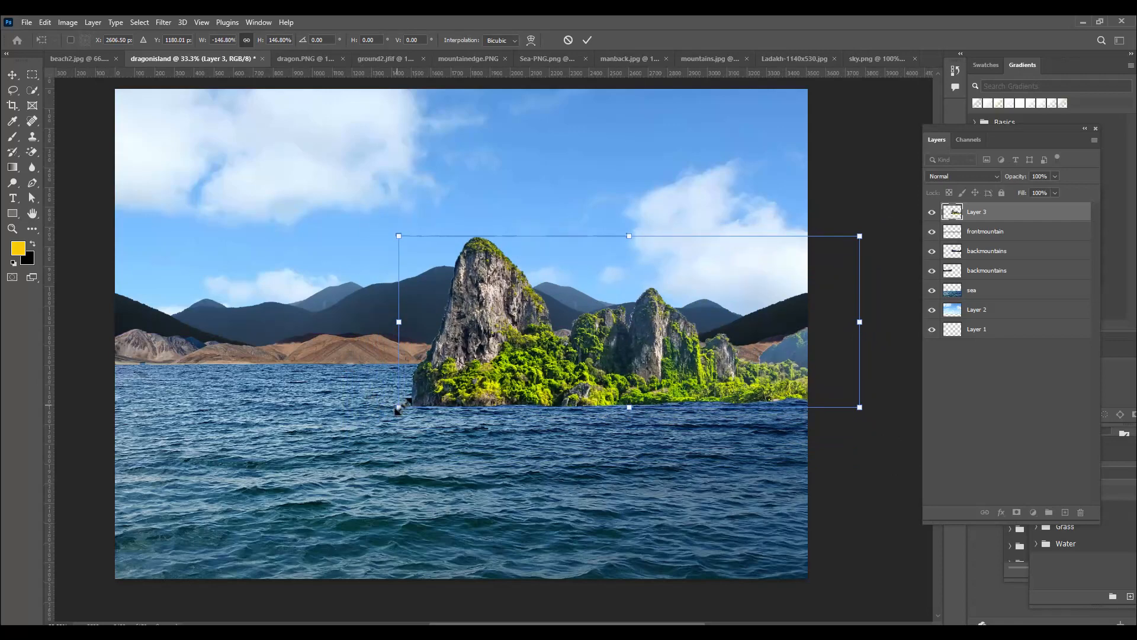
drag(398, 407, 388, 411)
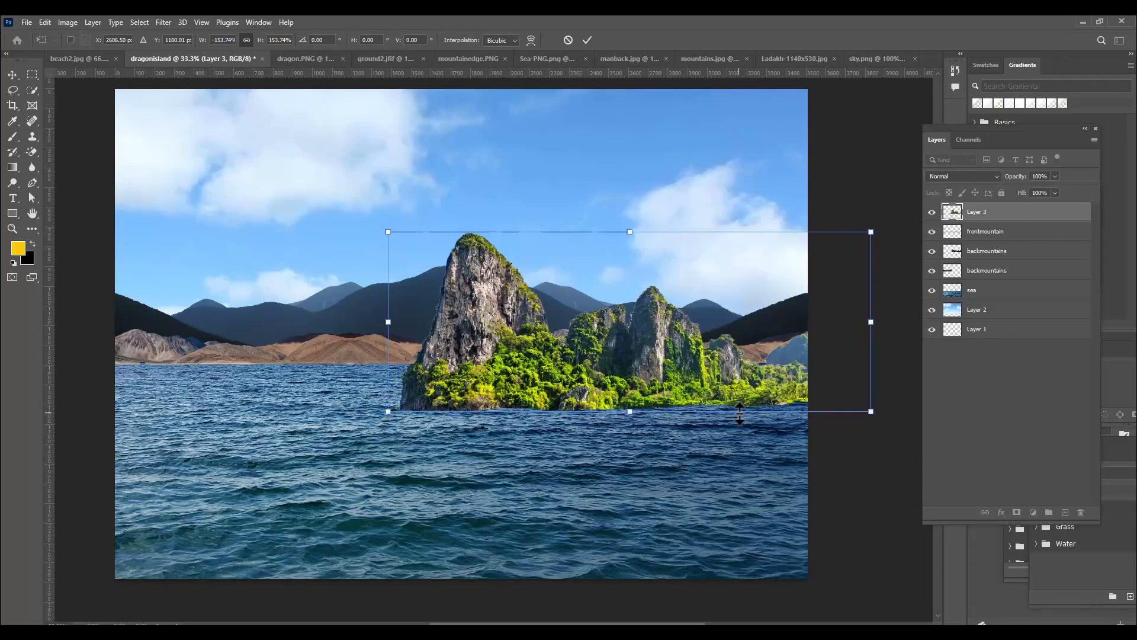
drag(388, 232, 370, 225)
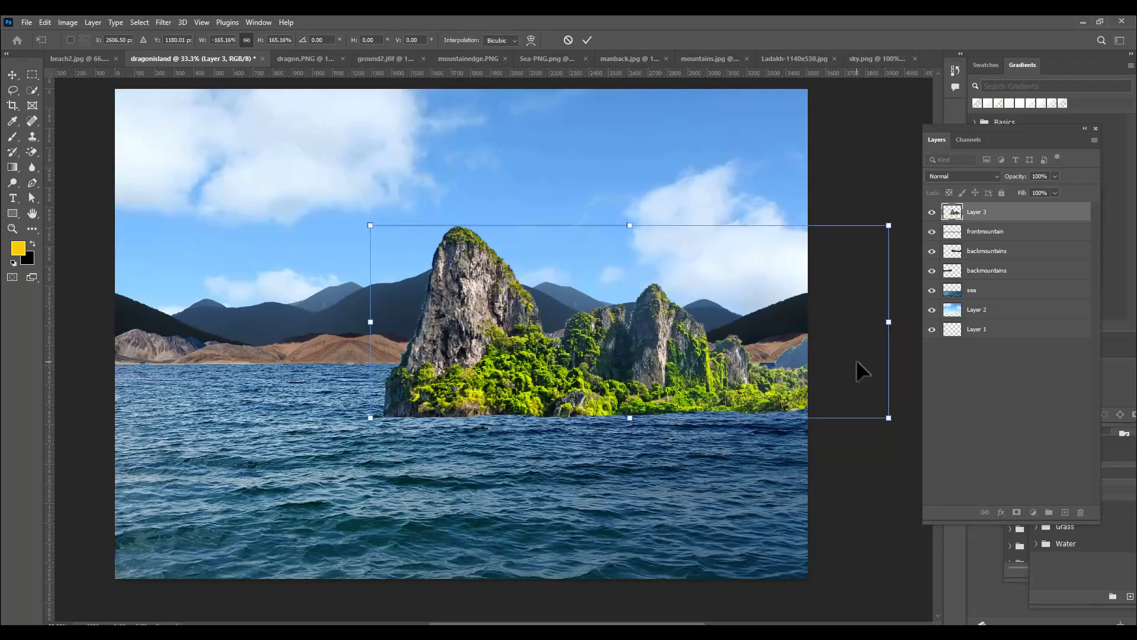
Scale frontmountain and both backmountains layers together to about 90% height and 99% width, spanning the canvas along the horizon
click(1030, 229)
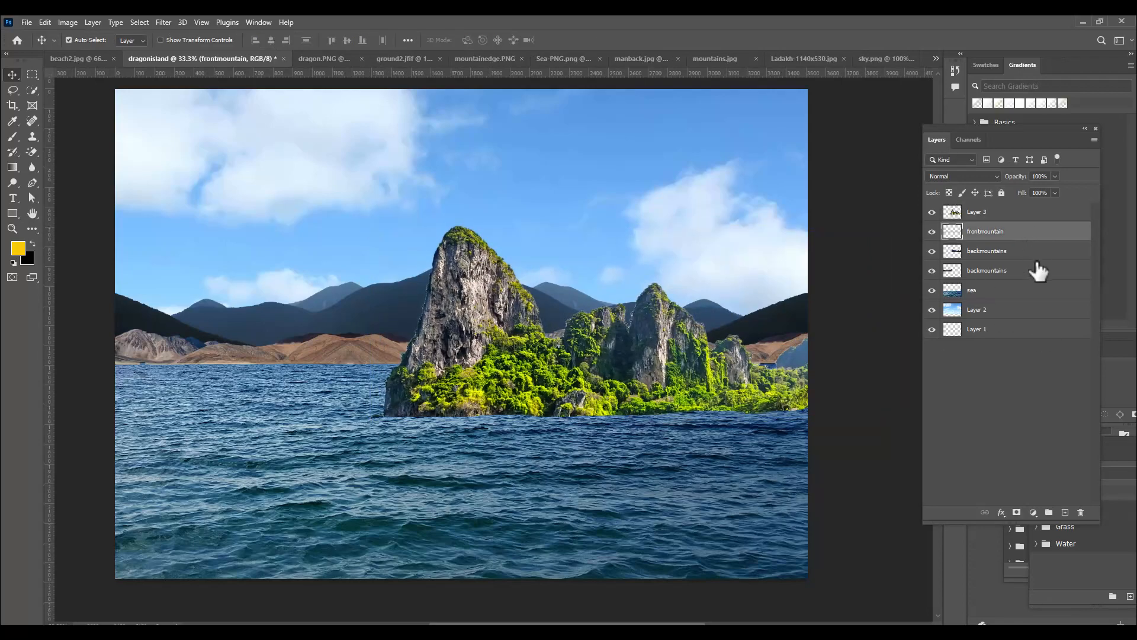
shift+click(1032, 272)
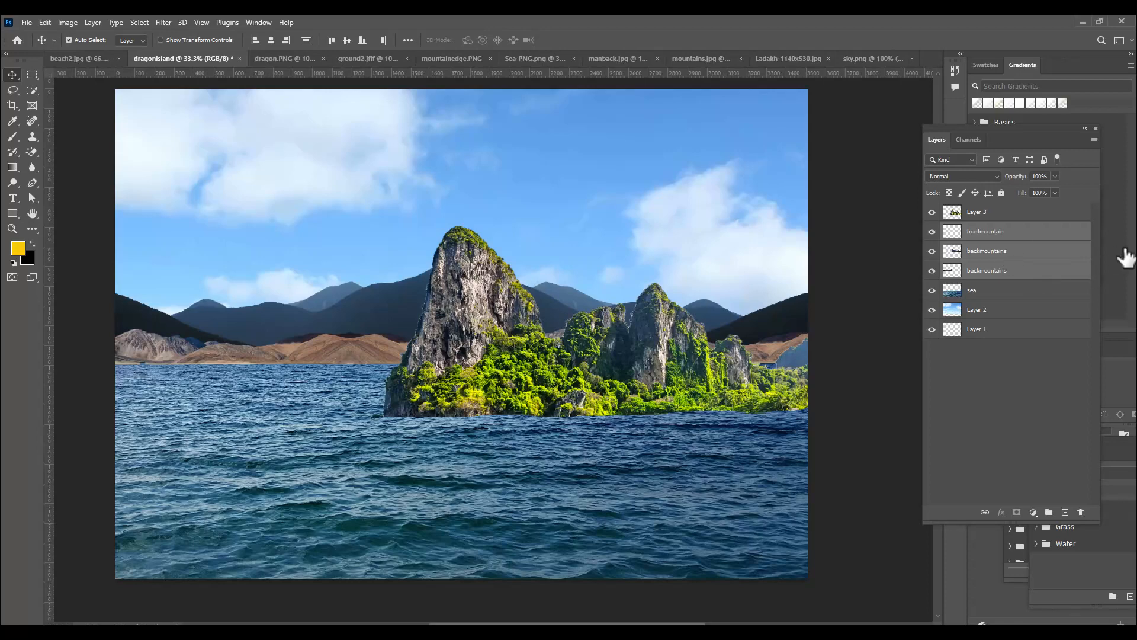
key(ctrl+t)
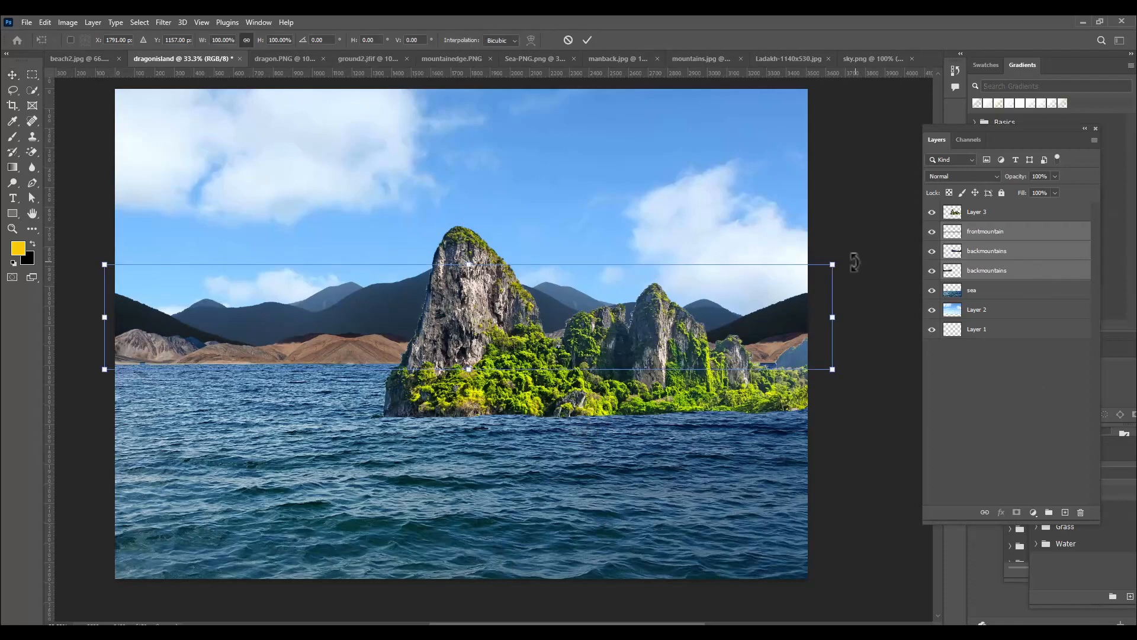
drag(833, 262, 794, 274)
drag(560, 290, 560, 293)
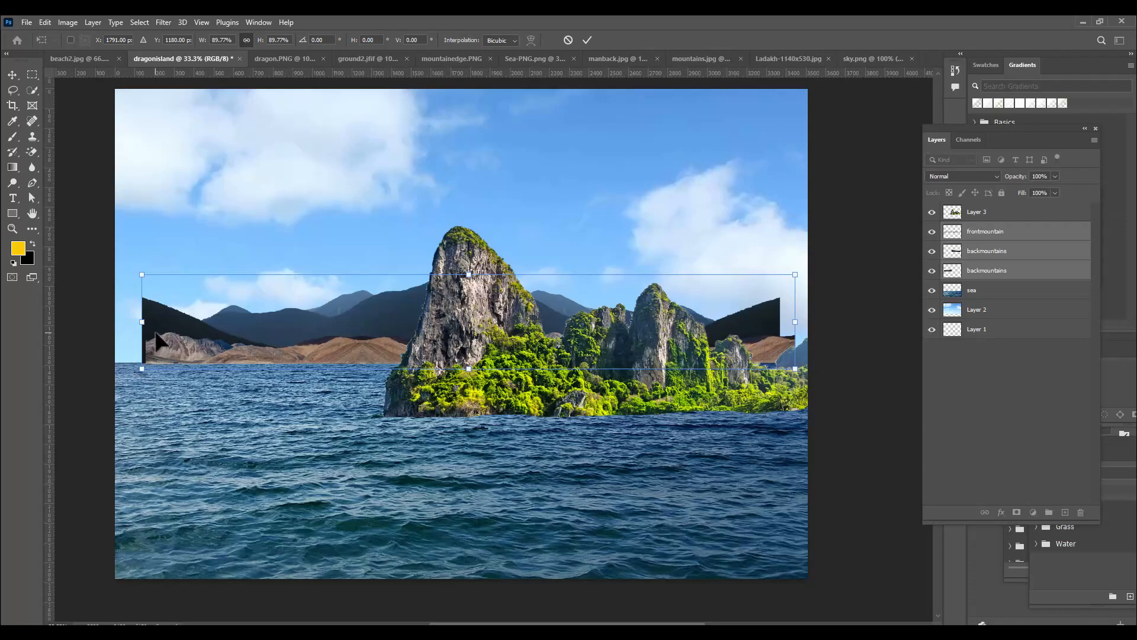
drag(141, 323, 109, 325)
drag(795, 322, 830, 322)
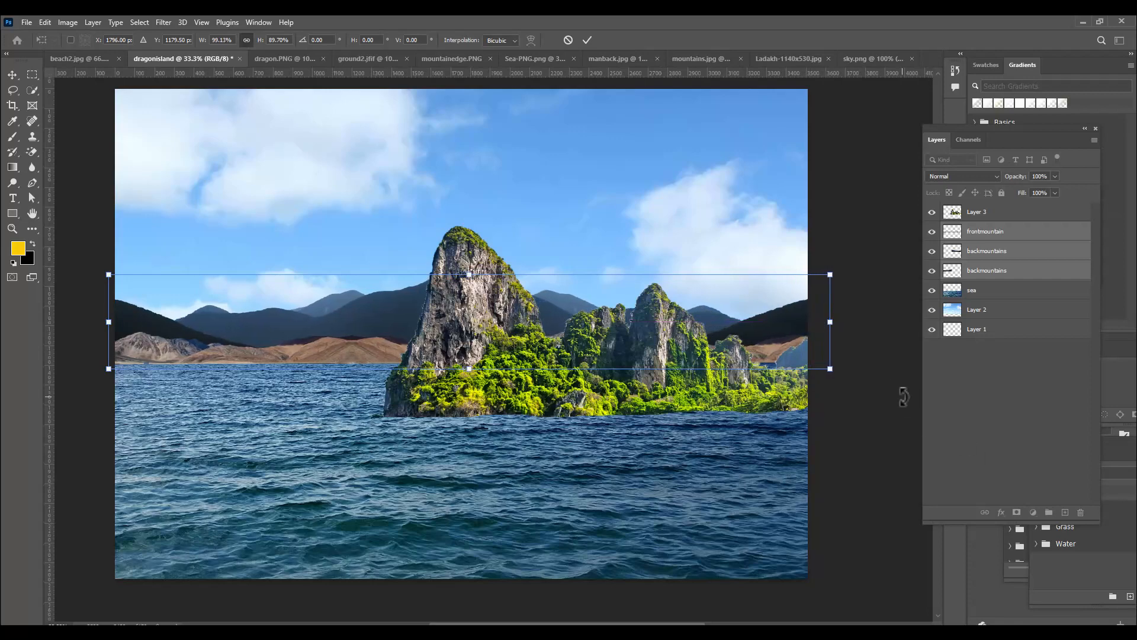
key(Return)
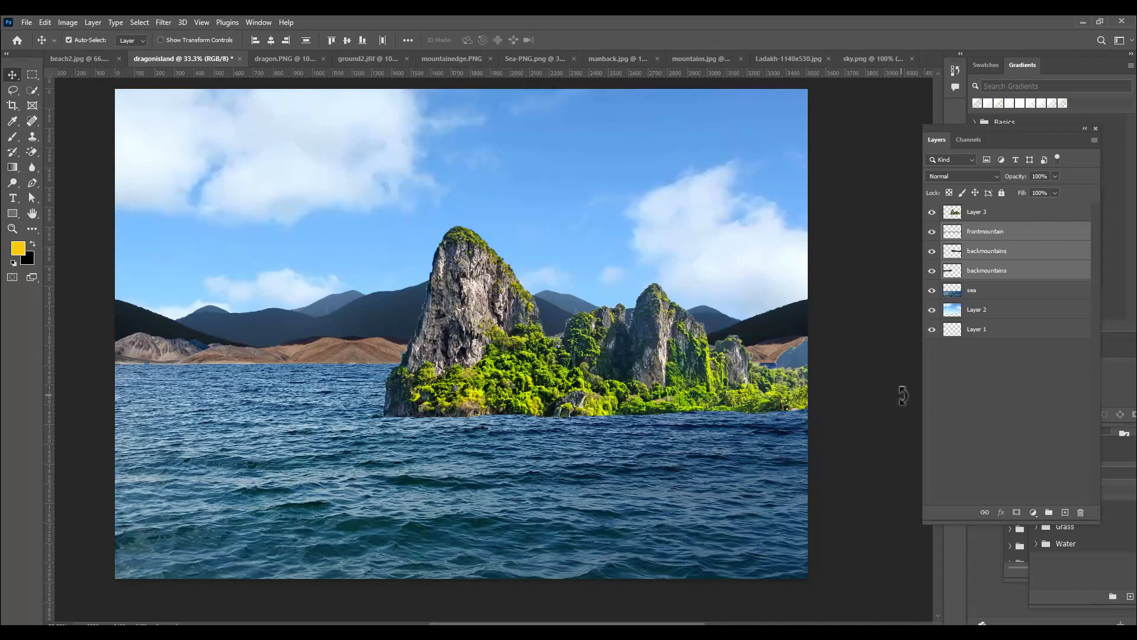
Add a new empty layer above the cliff layer and clip it to the cliffs as a clipping mask
key(ctrl+plus)
key(ctrl+plus)
key(ctrl+plus)
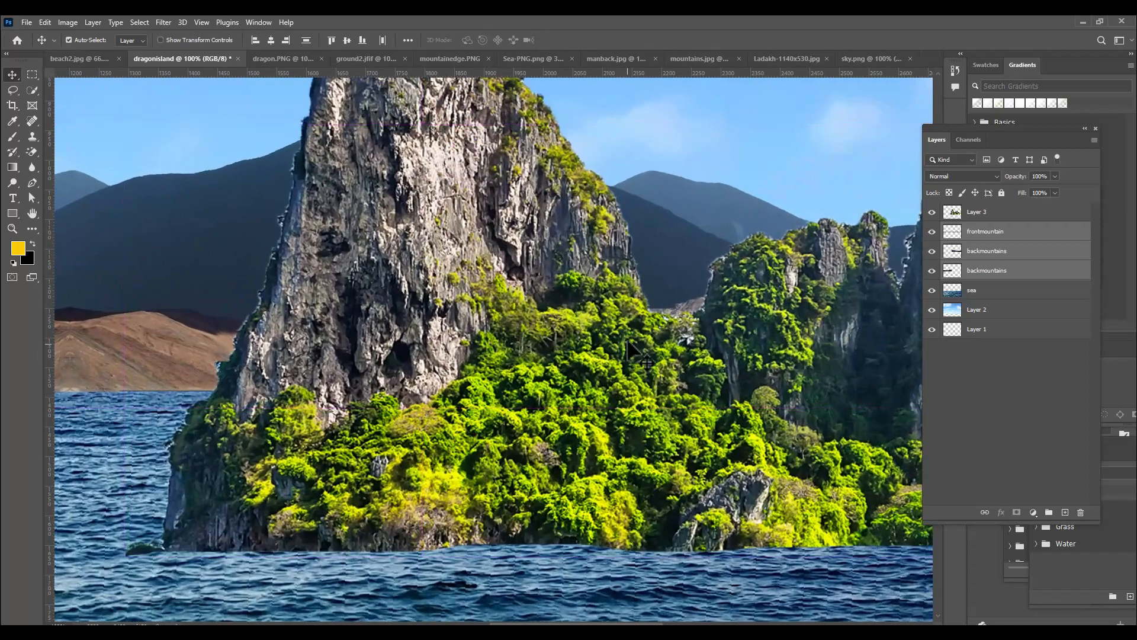
scroll(543, 283, up, 5)
scroll(541, 276, up, 1)
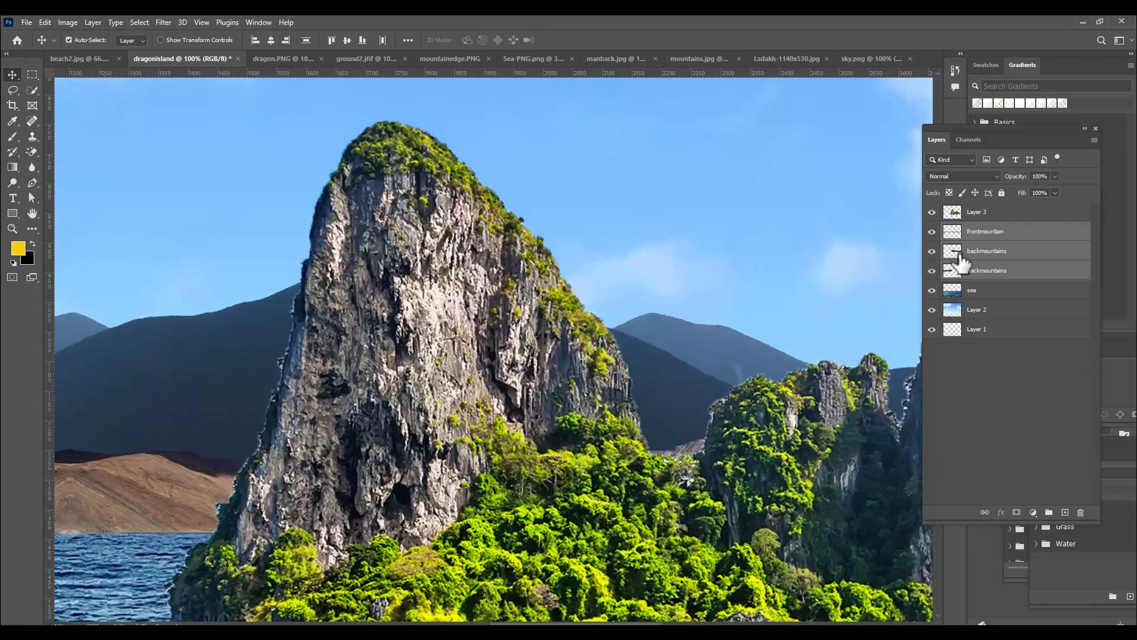
click(996, 214)
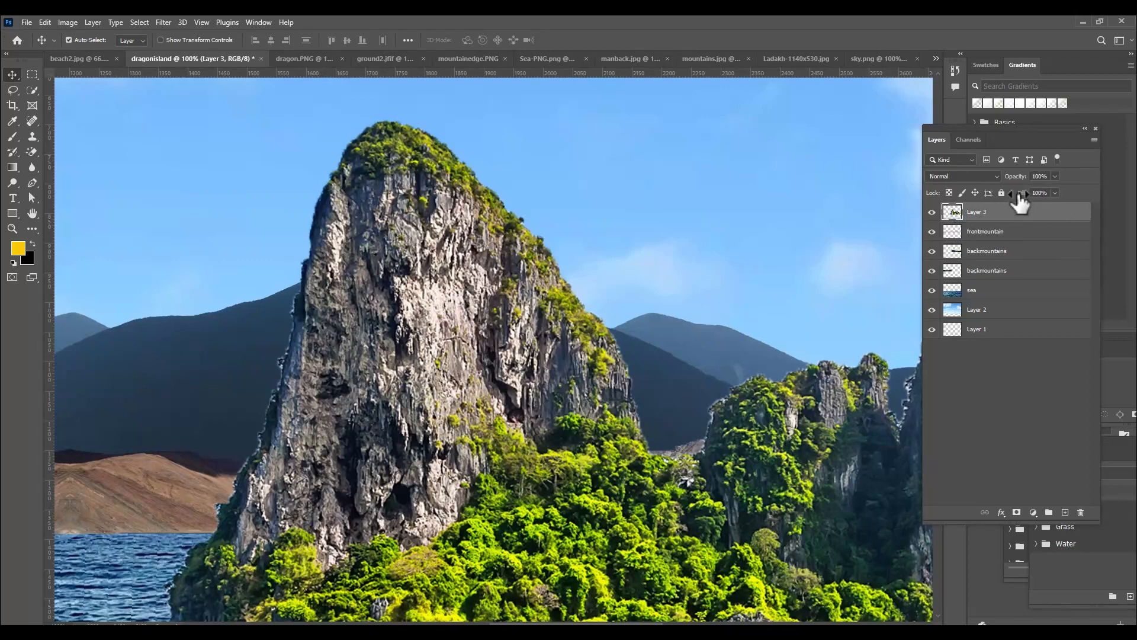
click(1065, 512)
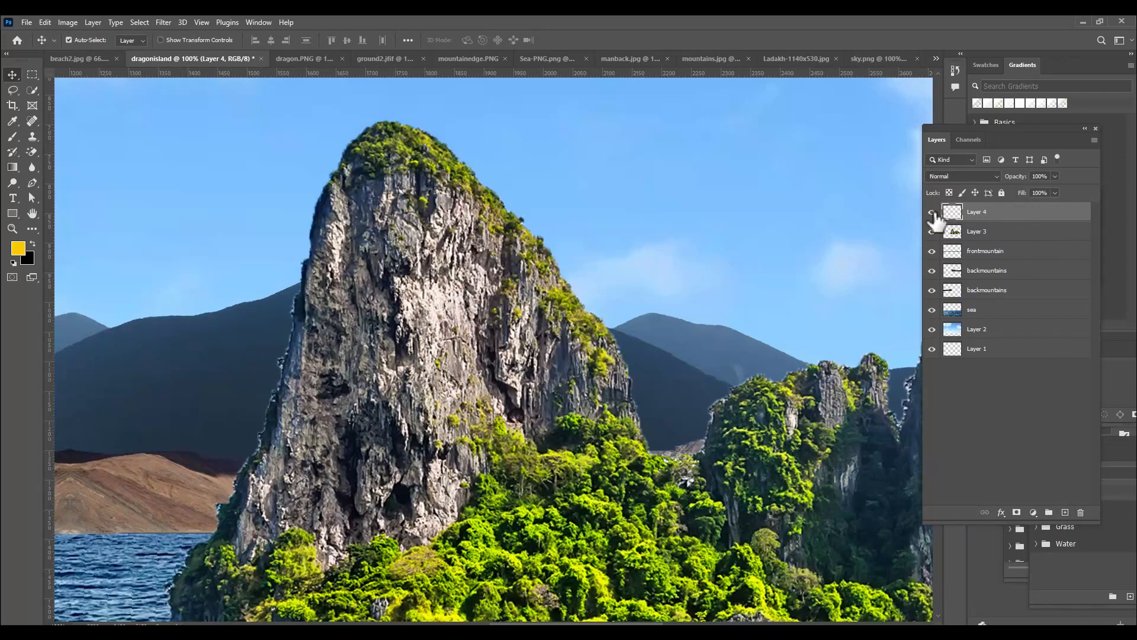
alt+click(1020, 221)
Clone rock and foliage texture over the light fringe along the tall cliff's left edge, using the Clone Stamp with a smaller brush
click(32, 136)
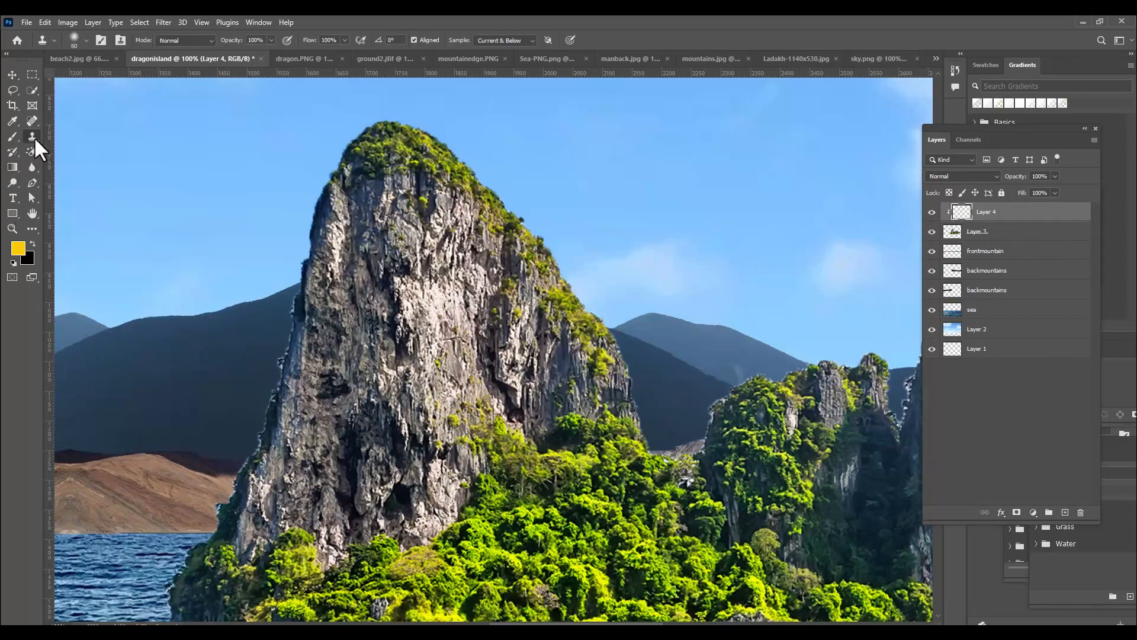
click(337, 176)
key(ctrl+z)
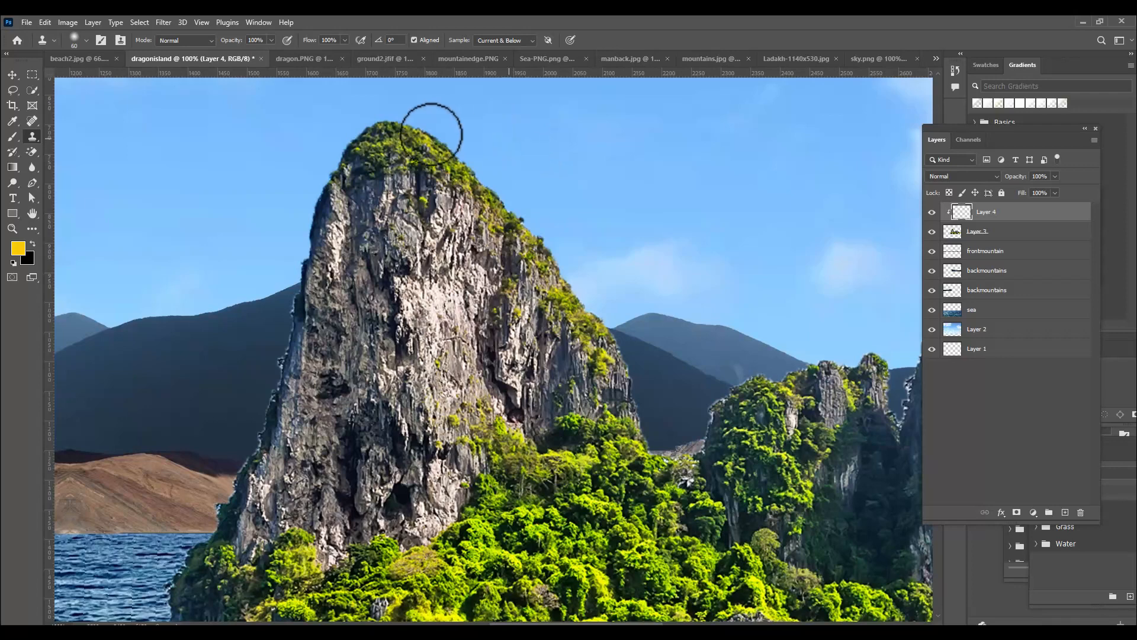
key(bracketleft)
key(bracketleft)
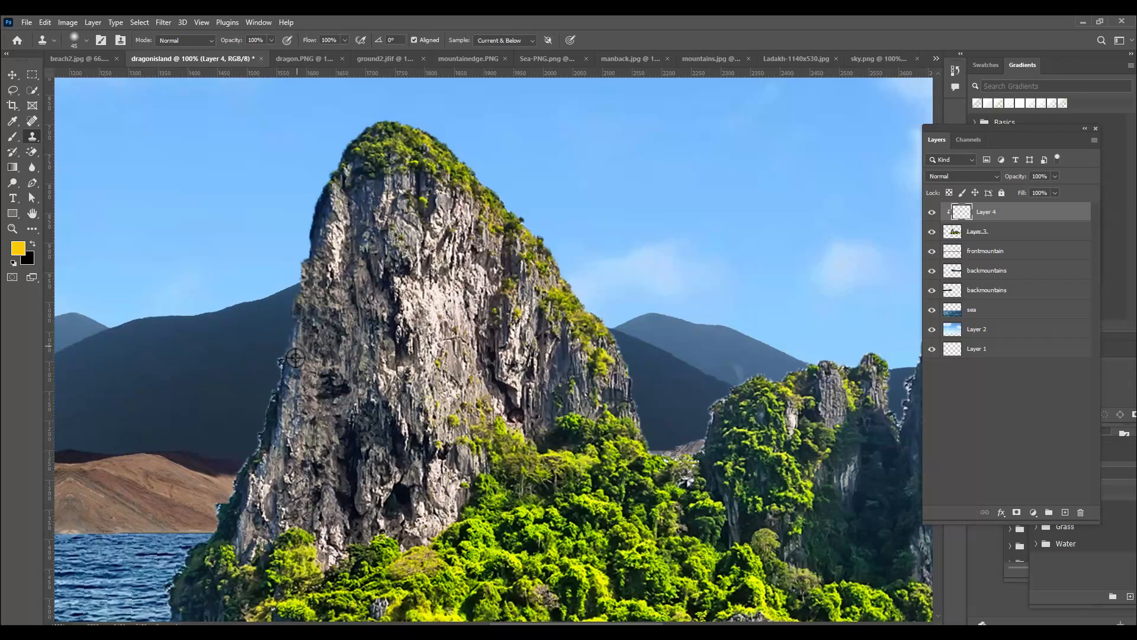
alt+click(291, 396)
mouse_move(280, 400)
mouse_down()
mouse_move(274, 458)
mouse_move(279, 394)
mouse_move(302, 382)
mouse_move(284, 447)
mouse_move(270, 449)
mouse_move(268, 434)
mouse_move(252, 470)
mouse_move(280, 485)
mouse_move(286, 470)
mouse_move(265, 487)
mouse_move(259, 471)
mouse_move(243, 490)
mouse_move(245, 466)
mouse_move(237, 490)
mouse_move(247, 510)
mouse_move(233, 511)
mouse_move(237, 495)
mouse_move(223, 514)
mouse_move(238, 556)
mouse_move(218, 565)
mouse_move(240, 500)
mouse_move(213, 571)
mouse_up()
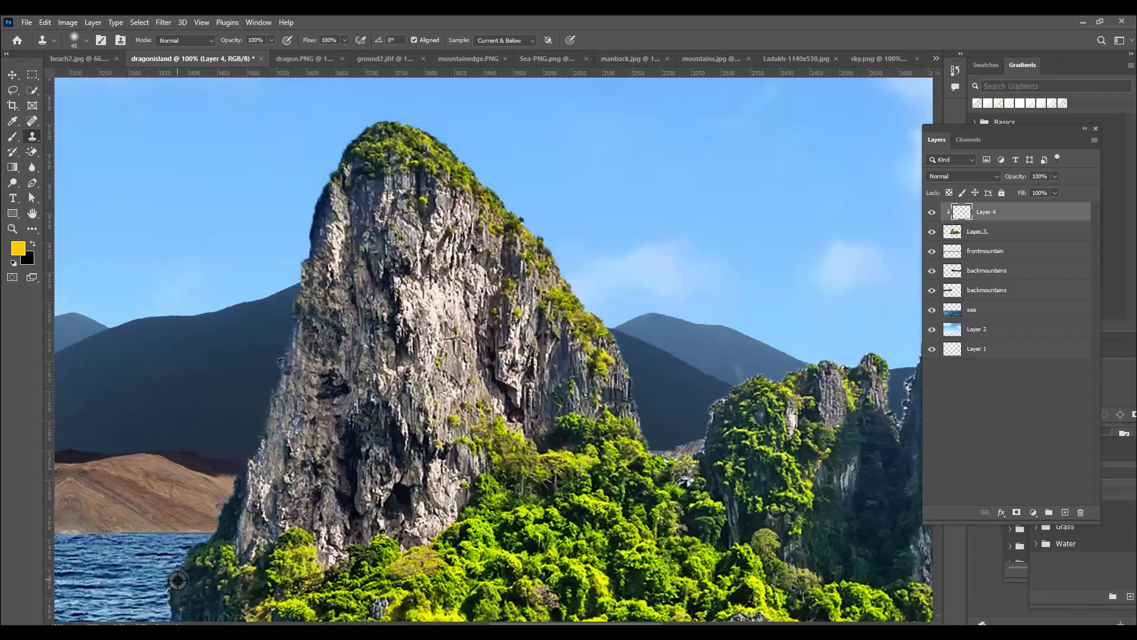
scroll(204, 553, down, 3)
alt+click(204, 544)
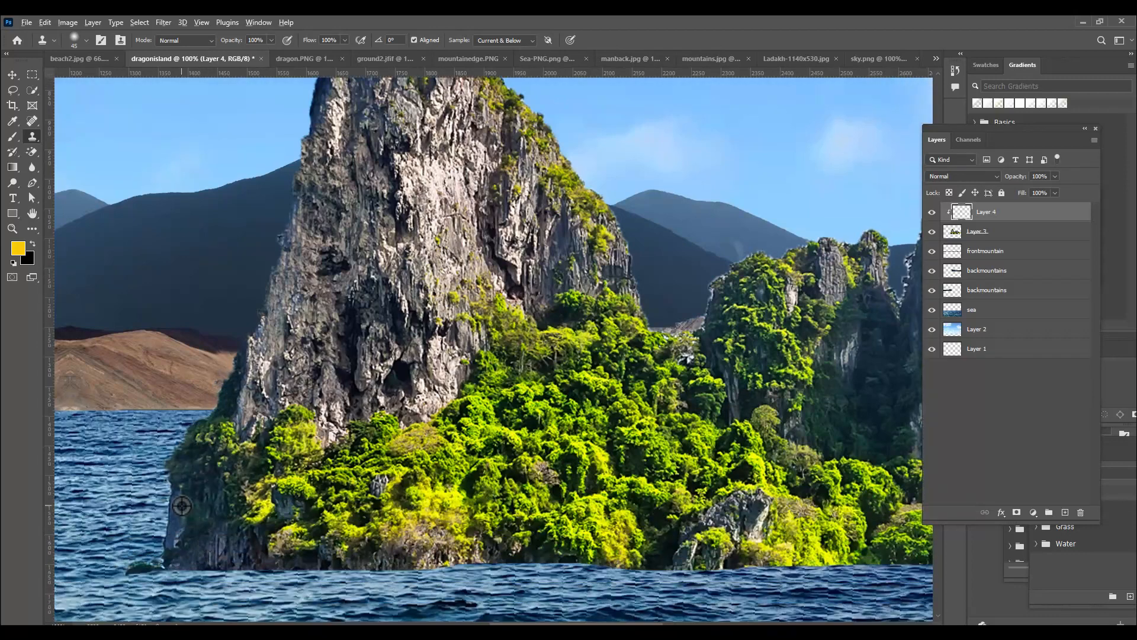
Clone foliage over the light fringe along the top and left edge of the smaller green cliff
scroll(563, 196, up, 3)
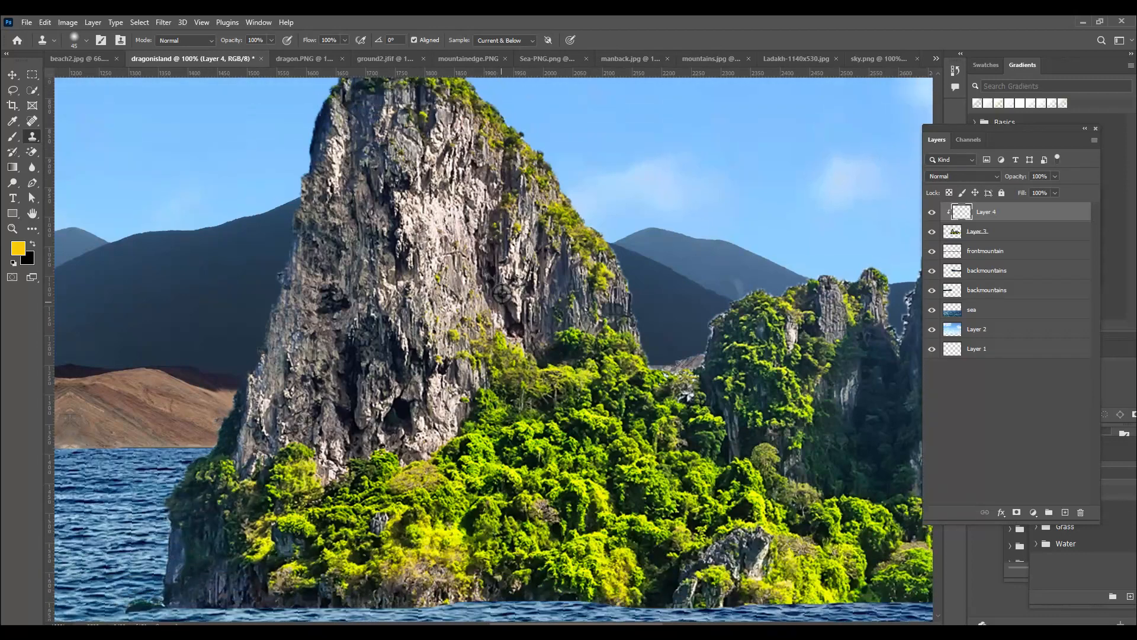
scroll(644, 266, down, 1)
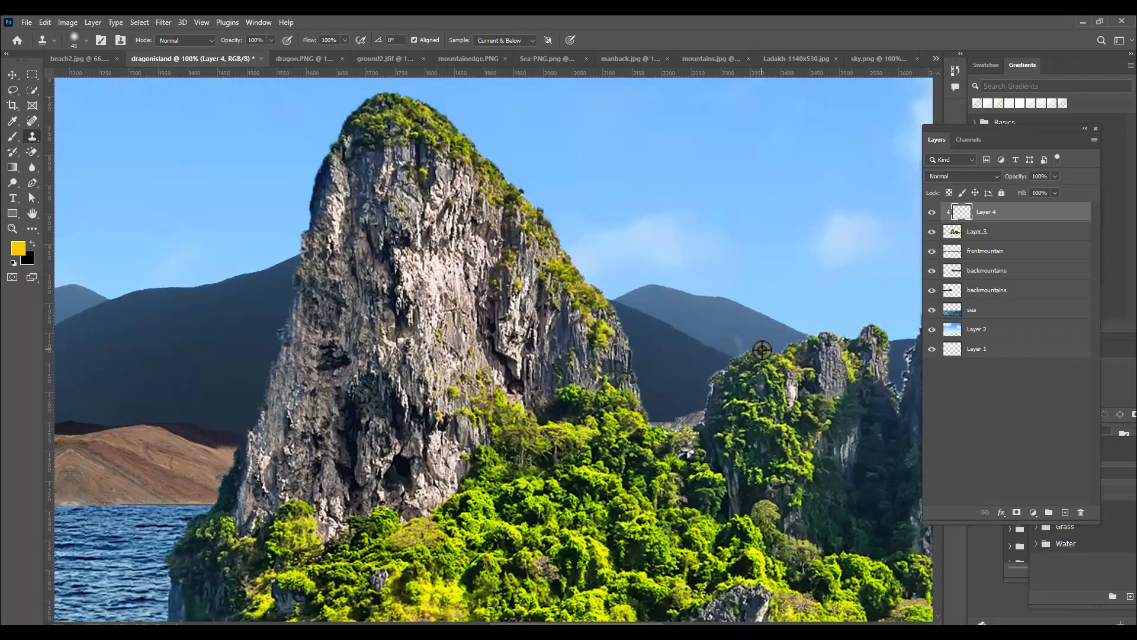
alt+click(749, 365)
drag(748, 353, 723, 372)
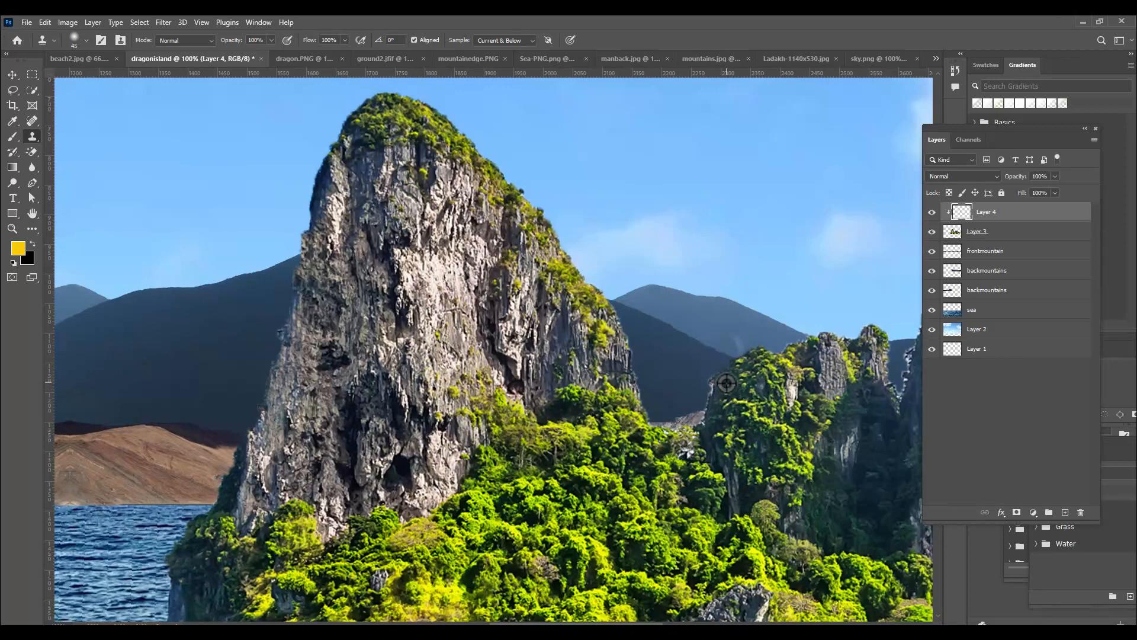
drag(715, 375, 718, 418)
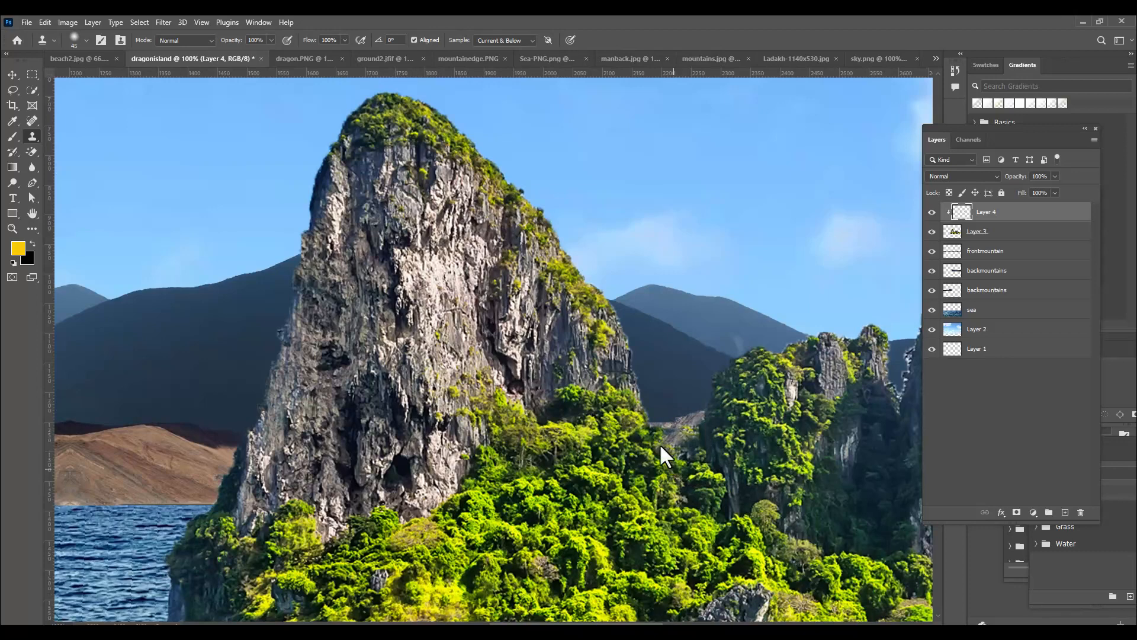
Clone dark rock over the light fringe in the gap between the small green cliff and the central peak
key(space)
drag(662, 445, 332, 398)
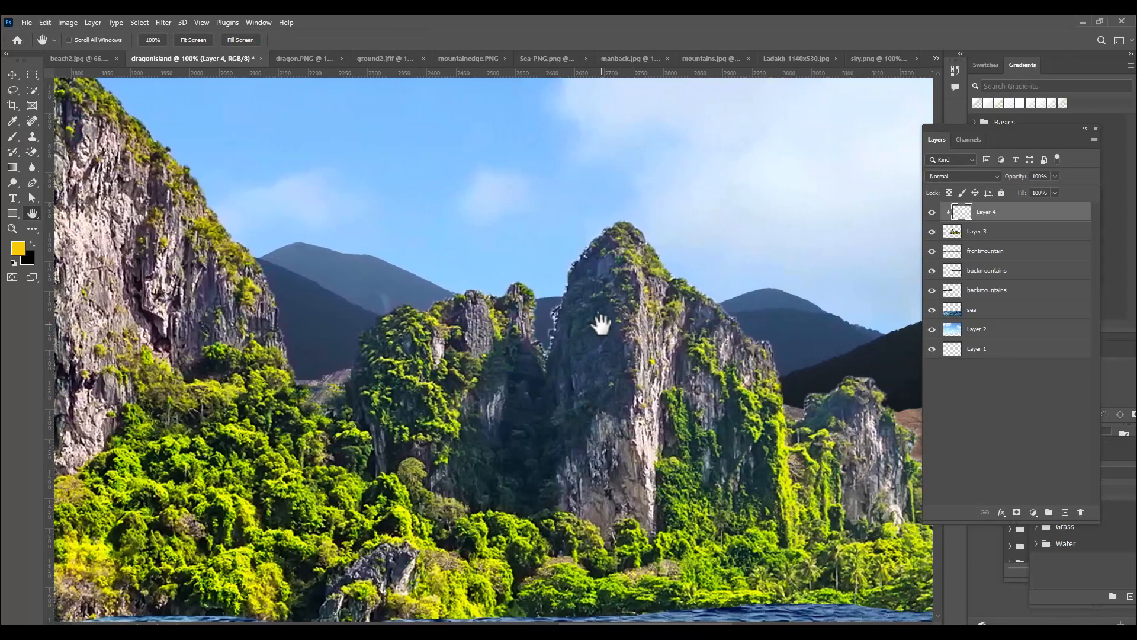
click(30, 135)
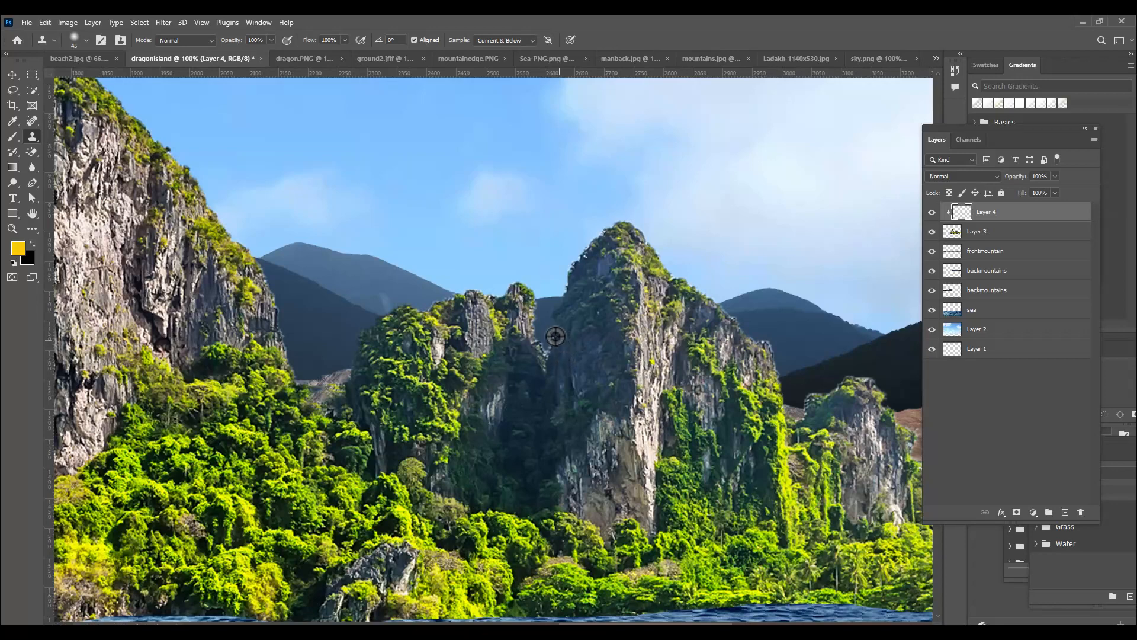
drag(525, 330, 519, 291)
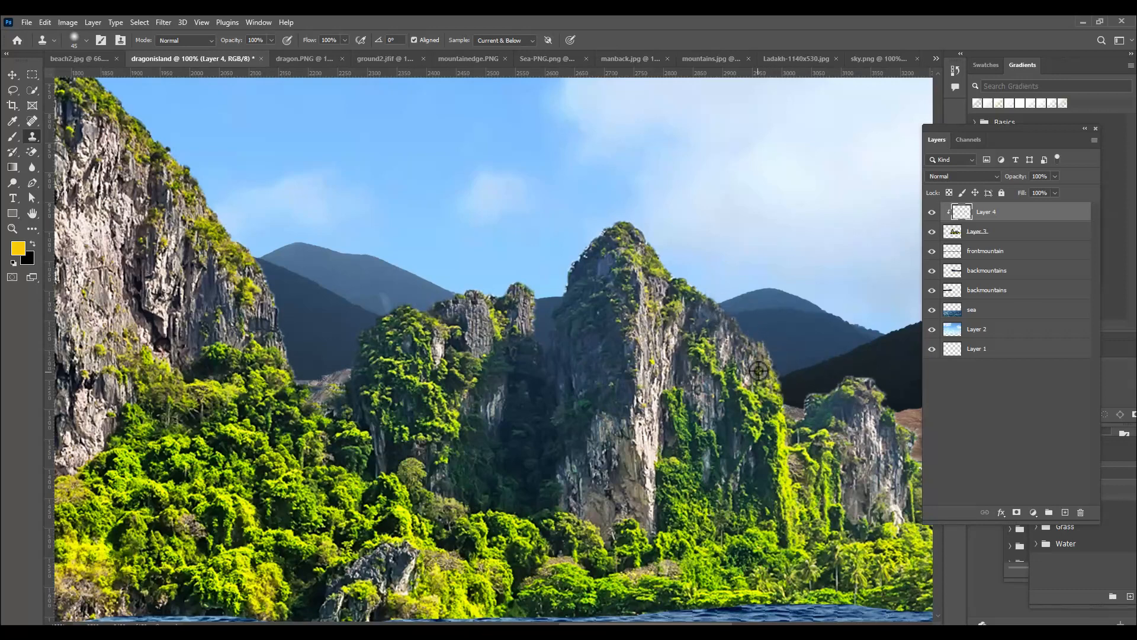
Clone rock and foliage over the light fringe along both edges of the small cliff beside the palm trees
alt+click(843, 399)
mouse_move(813, 403)
mouse_down()
mouse_move(836, 451)
mouse_move(813, 432)
mouse_move(812, 397)
mouse_move(805, 423)
mouse_up()
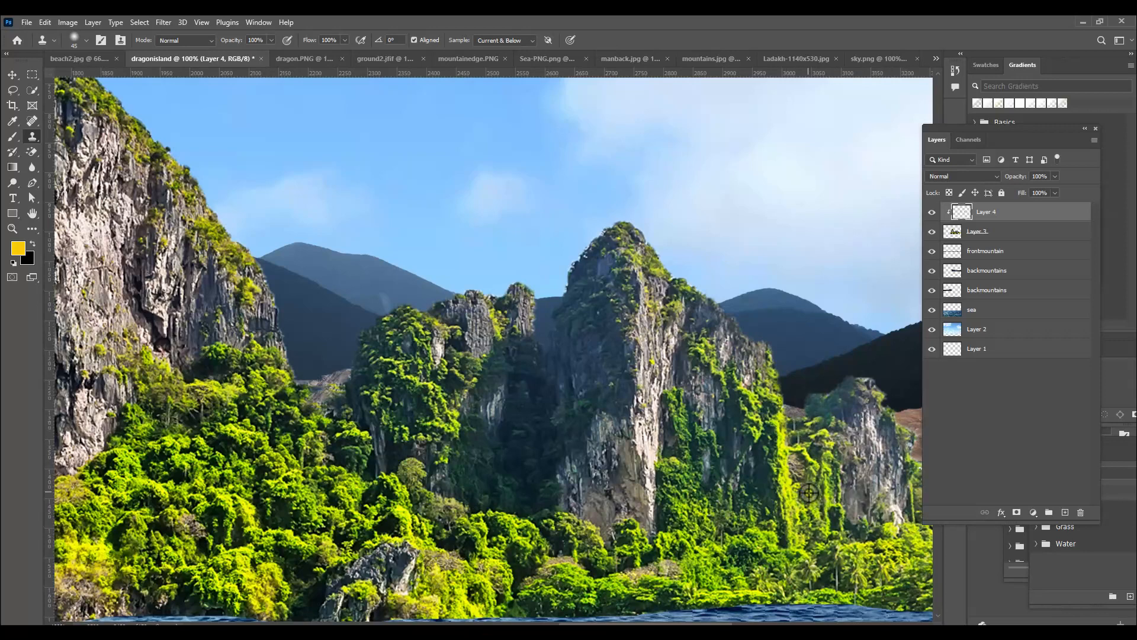
key(space)
mouse_move(652, 439)
mouse_down()
mouse_move(563, 410)
mouse_move(331, 390)
mouse_up()
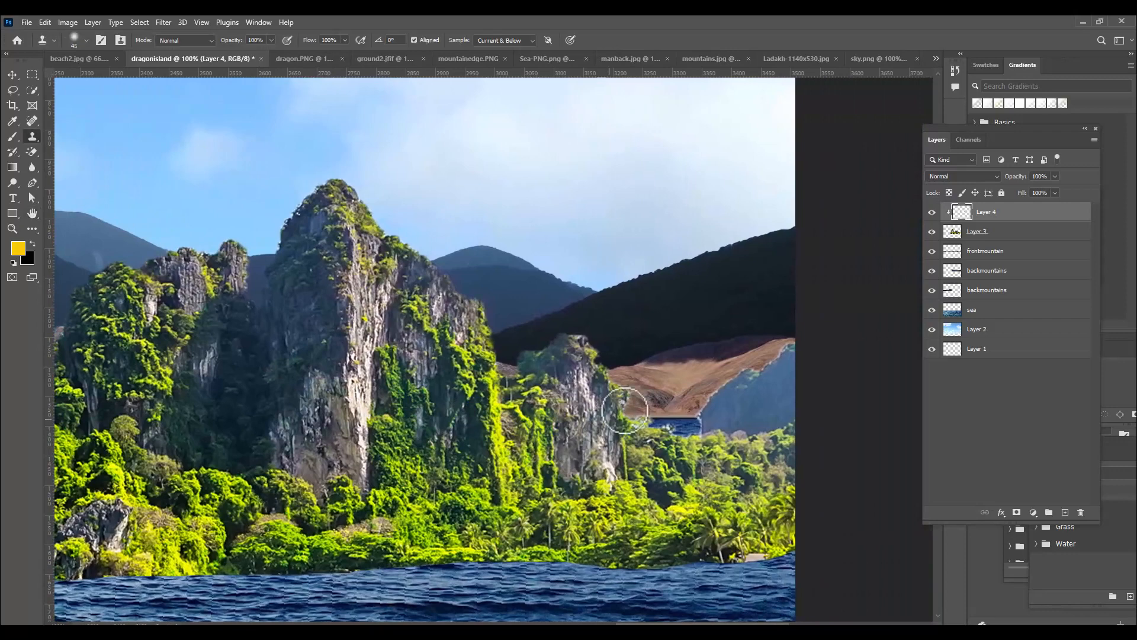
mouse_move(780, 367)
mouse_down()
mouse_move(787, 356)
mouse_move(745, 372)
mouse_move(699, 441)
mouse_move(669, 453)
mouse_move(632, 420)
mouse_move(626, 382)
mouse_up()
alt+click(639, 443)
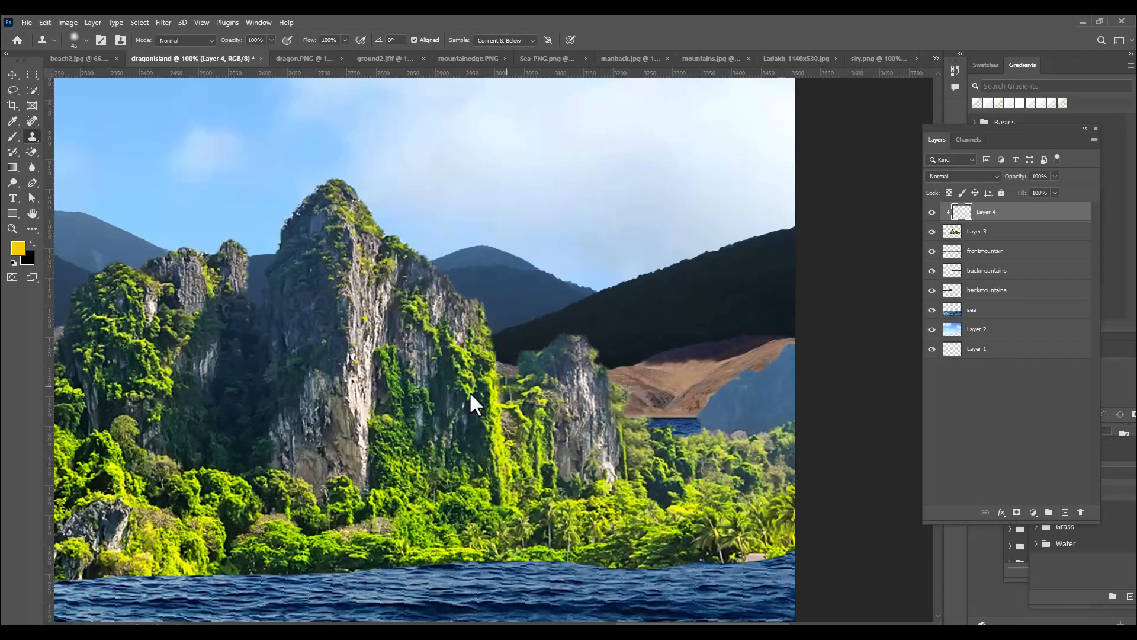
Clone rock over the remaining light fringe at the lower left edge of the tall cliff and review the whole composite
key(space)
mouse_move(330, 393)
mouse_down()
mouse_move(515, 381)
mouse_move(592, 408)
mouse_up()
drag(524, 389, 640, 414)
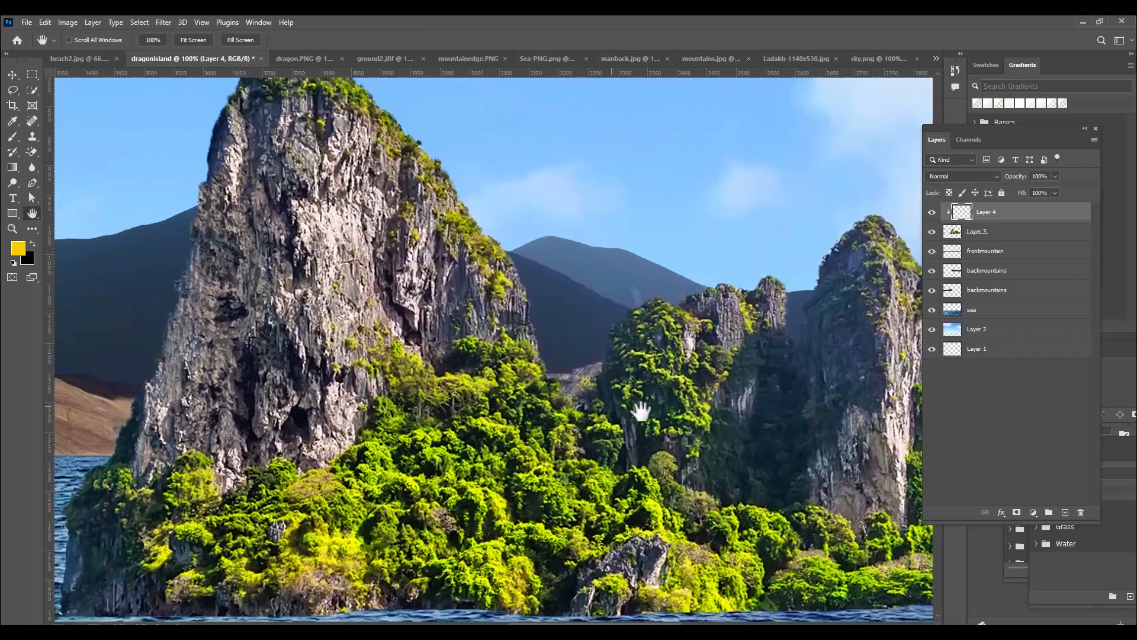
drag(529, 296, 449, 335)
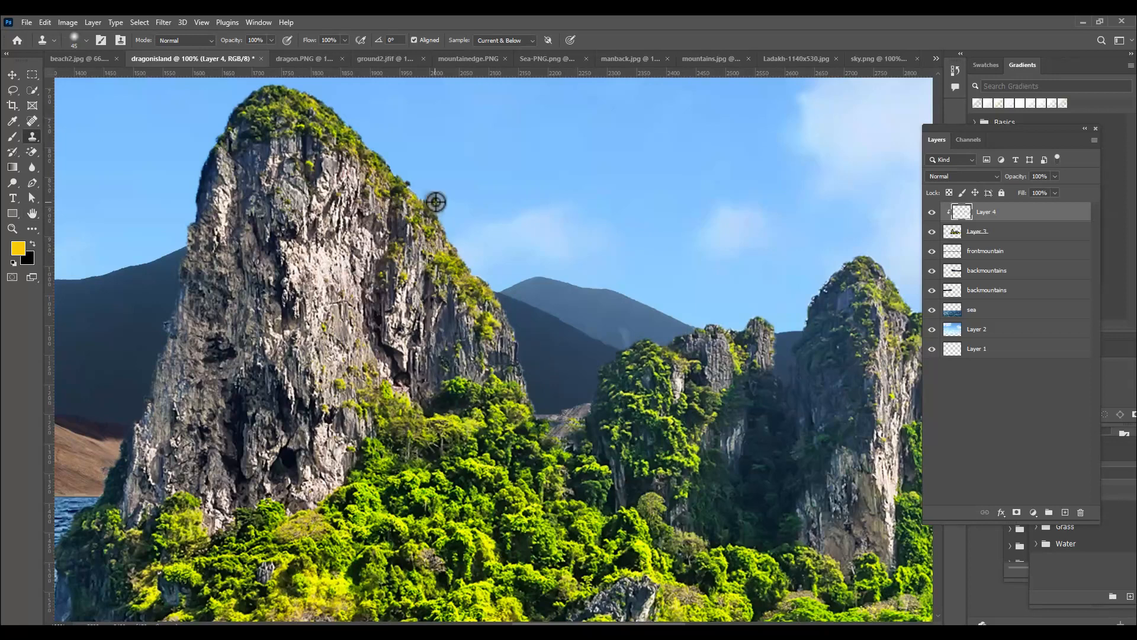
scroll(490, 361, down, 6)
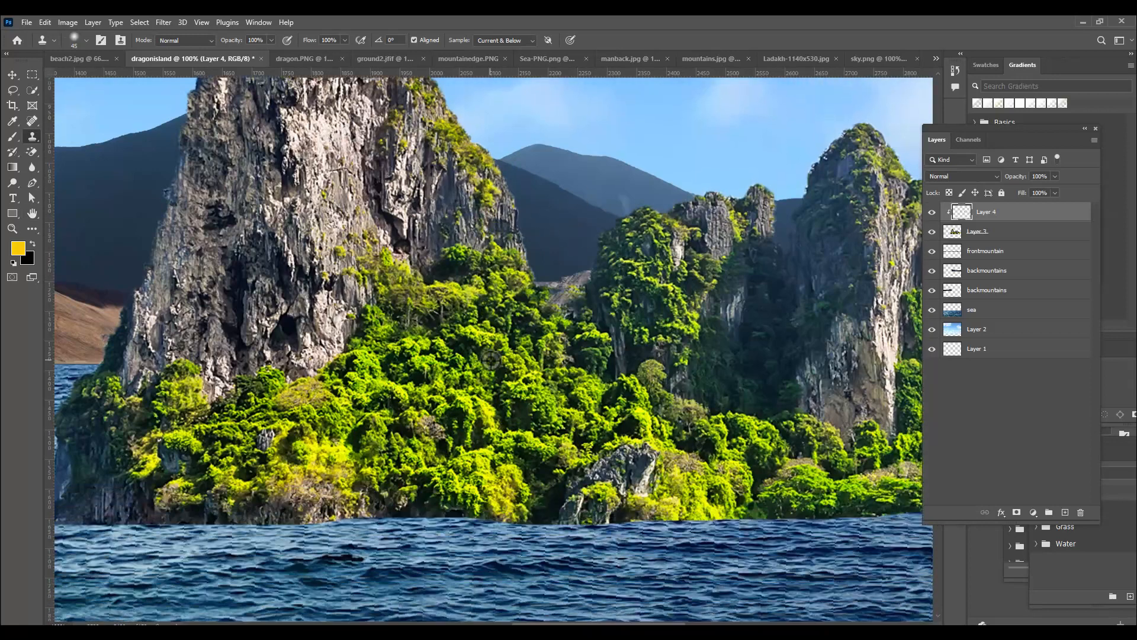
scroll(488, 395, up, 3)
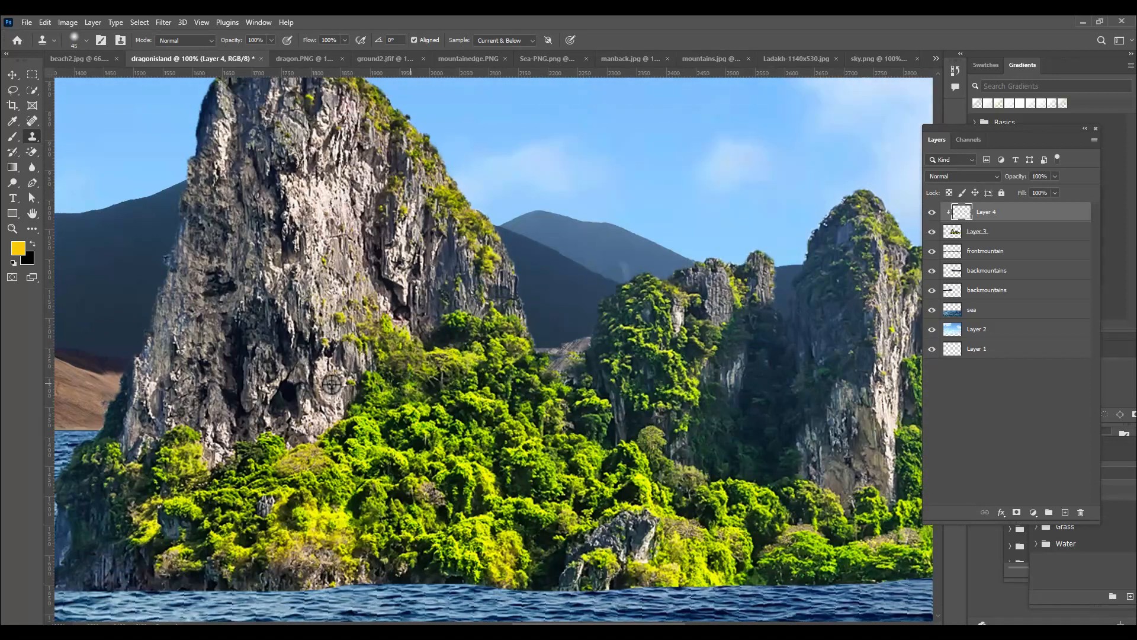
drag(280, 374, 449, 394)
key(space)
alt+click(298, 420)
drag(287, 429, 277, 428)
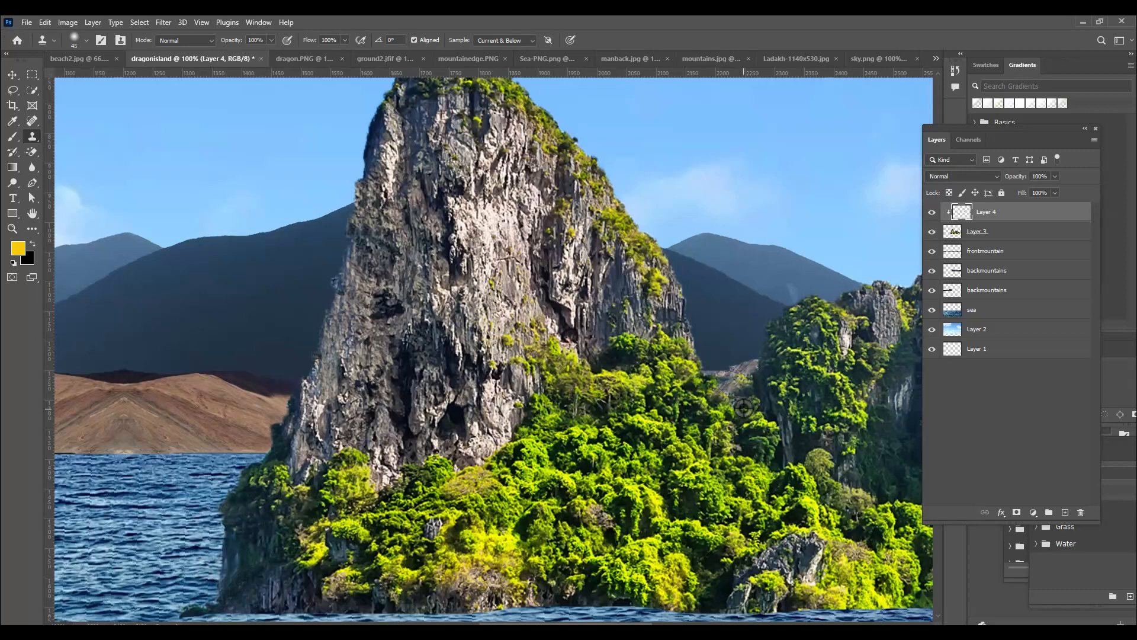
key(ctrl+minus)
key(ctrl+minus)
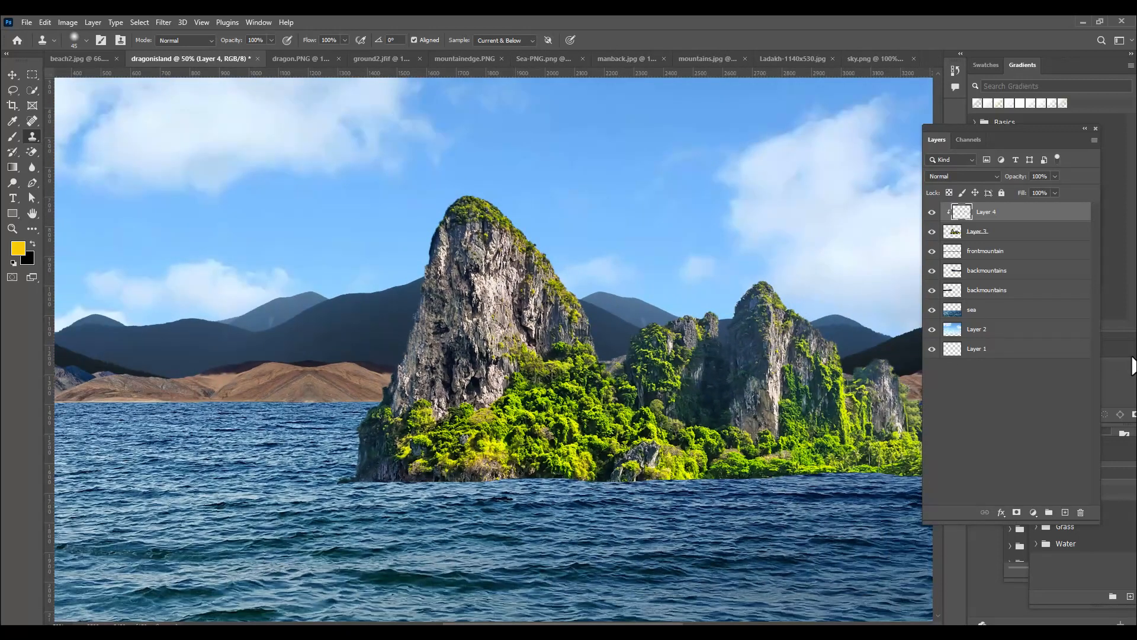
key(ctrl+minus)
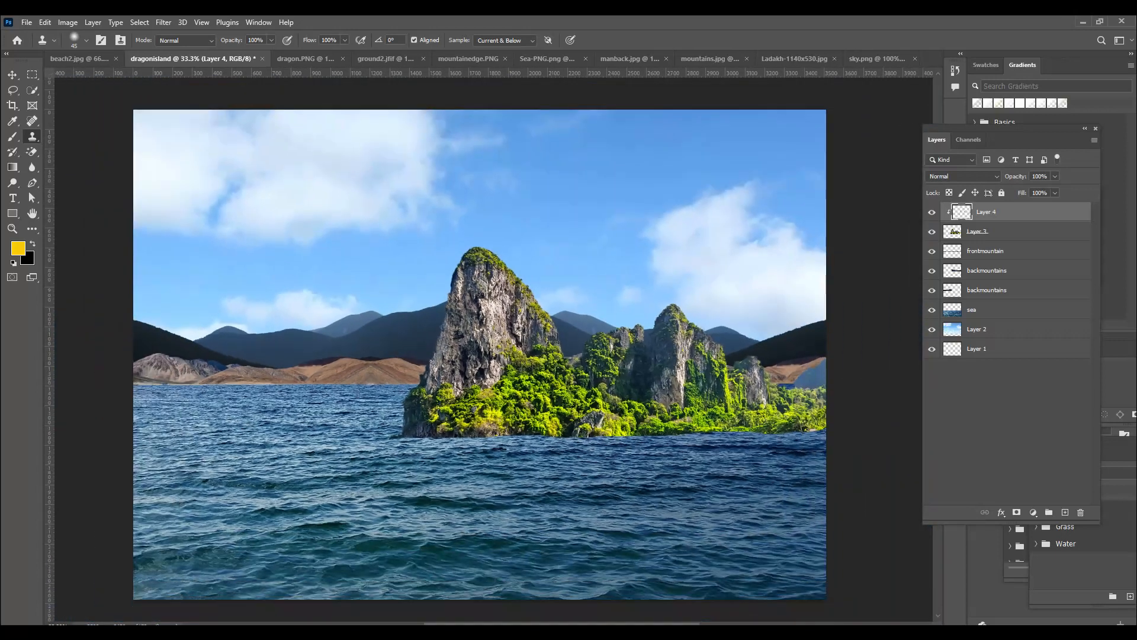
In dragon.PNG, select the dragon's head and front body with Quick Selection, leaving out the rear wing section and the tail
click(12, 75)
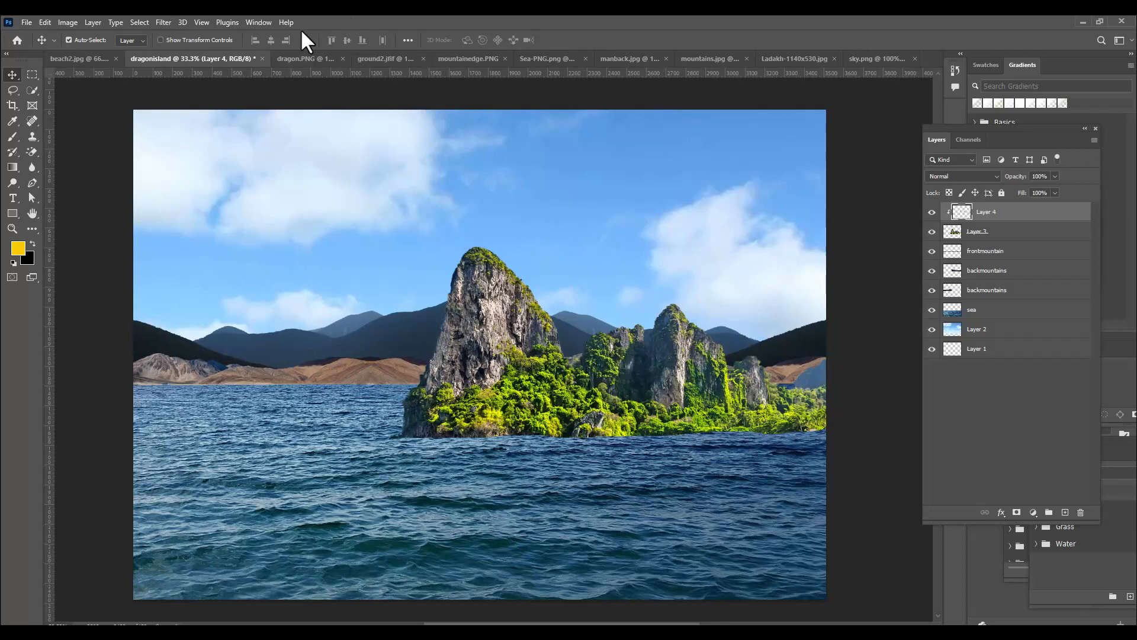
click(289, 59)
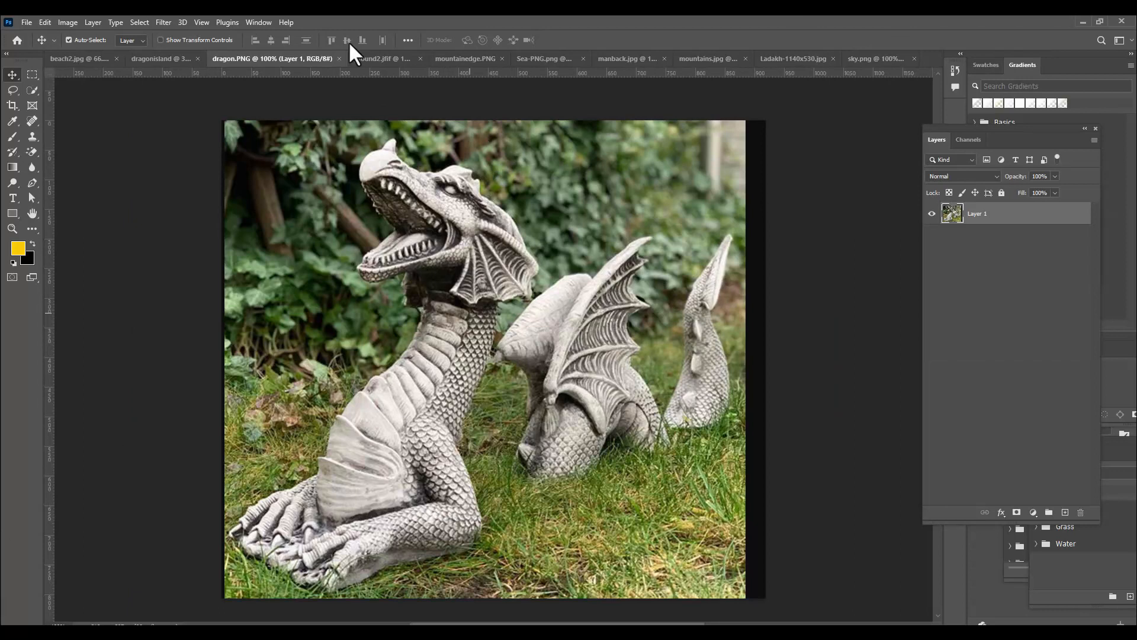
click(30, 89)
click(66, 101)
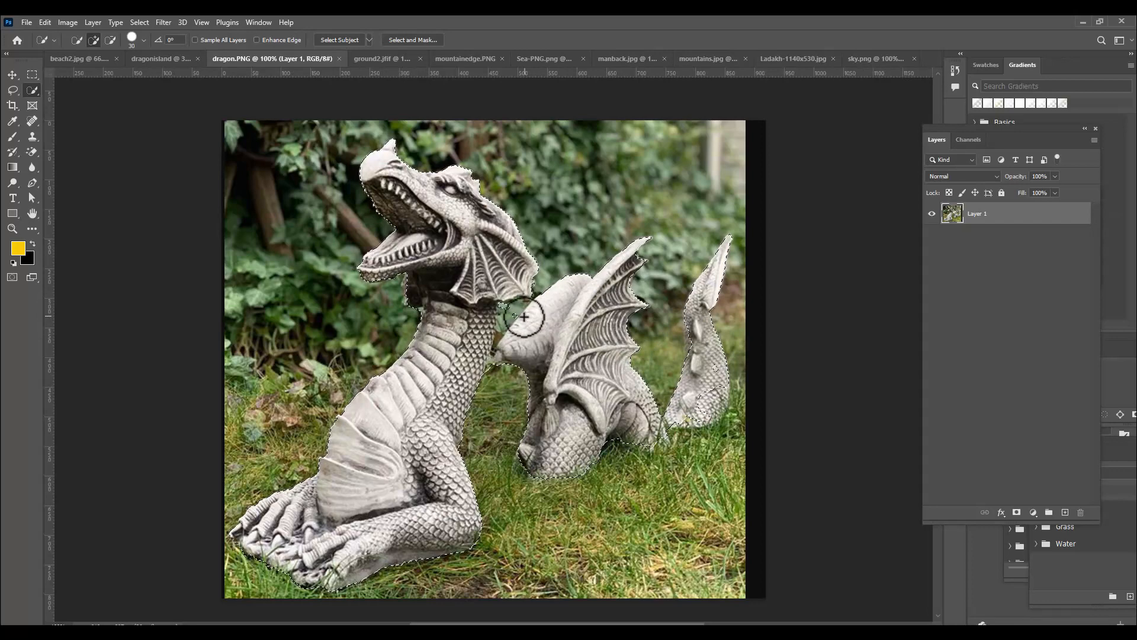
key(alt)
mouse_move(519, 316)
mouse_down()
mouse_move(504, 359)
mouse_move(561, 353)
mouse_move(542, 361)
mouse_move(525, 316)
mouse_move(510, 360)
mouse_up()
mouse_move(637, 272)
mouse_down()
mouse_move(627, 375)
mouse_move(636, 307)
mouse_move(553, 405)
mouse_move(539, 393)
mouse_move(522, 424)
mouse_move(527, 478)
mouse_move(559, 473)
mouse_move(583, 412)
mouse_move(627, 456)
mouse_up()
drag(726, 370, 729, 241)
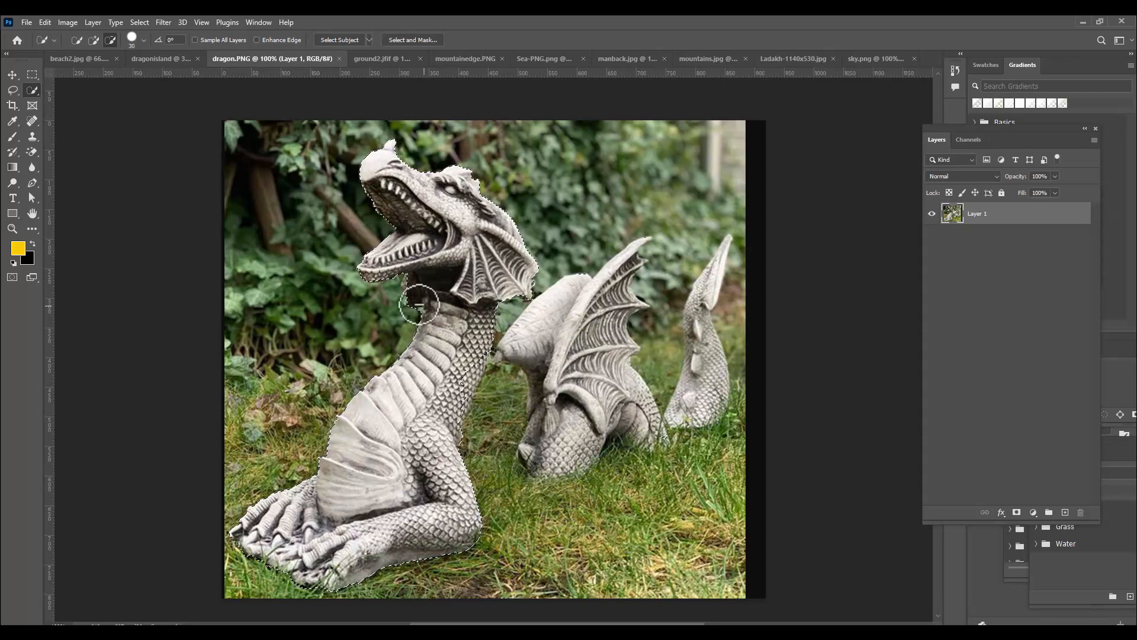
Refine the selection along the dragon's neck and back edge with a smaller Quick Selection brush
key(ctrl+plus)
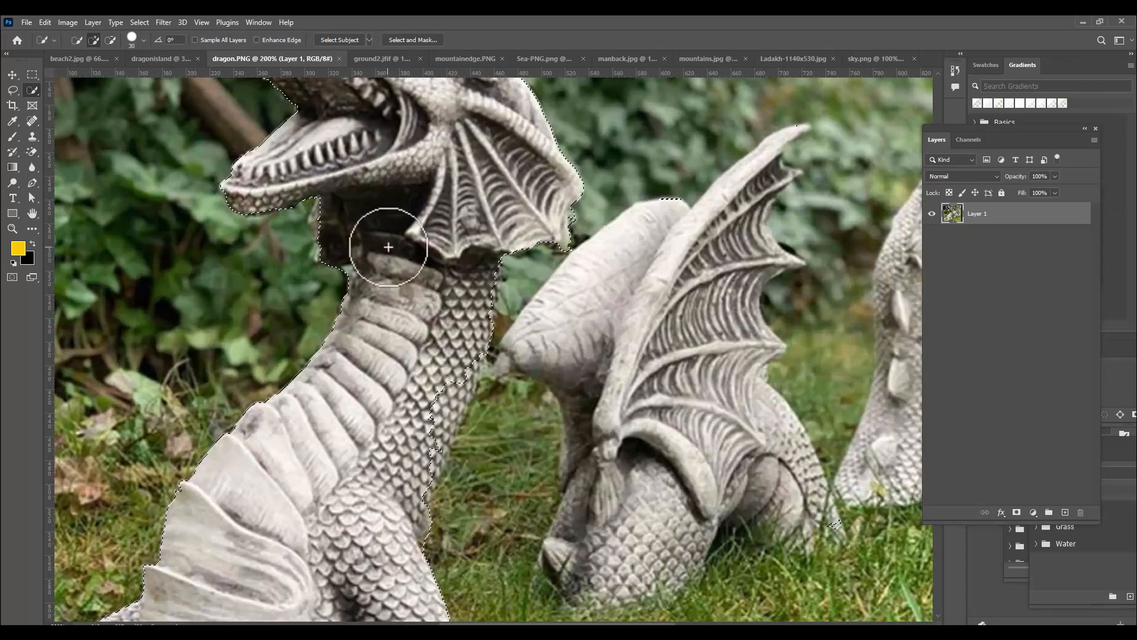
key(bracketleft)
key(bracketleft)
key(bracketleft)
key(bracketleft)
key(bracketleft)
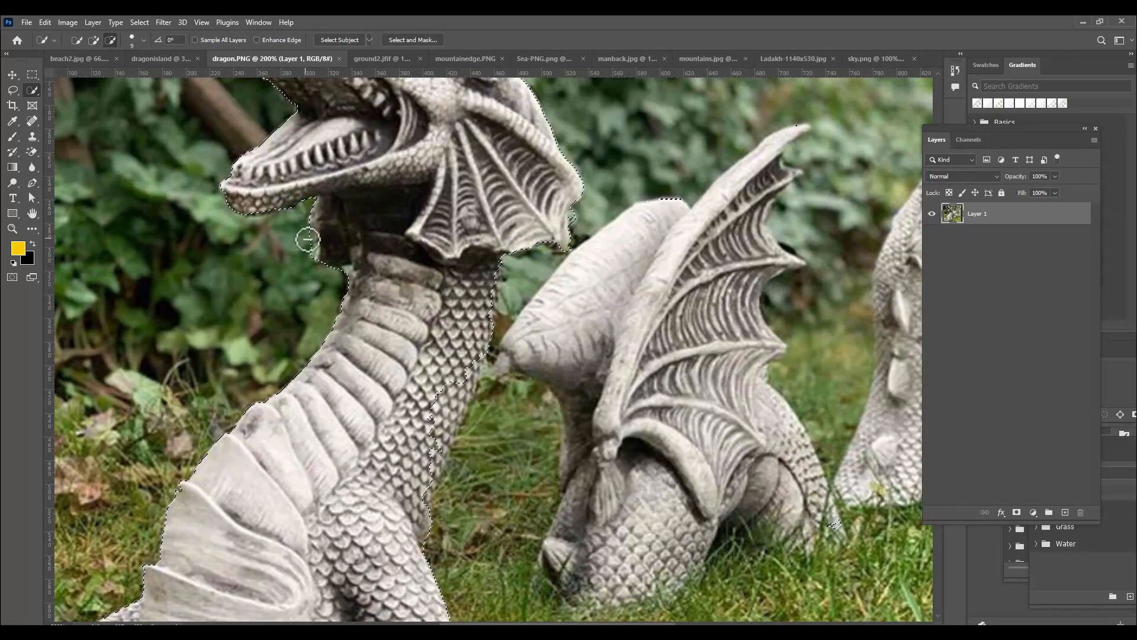
mouse_move(469, 293)
mouse_down()
mouse_move(515, 334)
mouse_move(442, 416)
mouse_move(470, 370)
mouse_move(441, 437)
mouse_up()
mouse_move(430, 475)
mouse_down()
mouse_move(445, 376)
mouse_move(431, 423)
mouse_up()
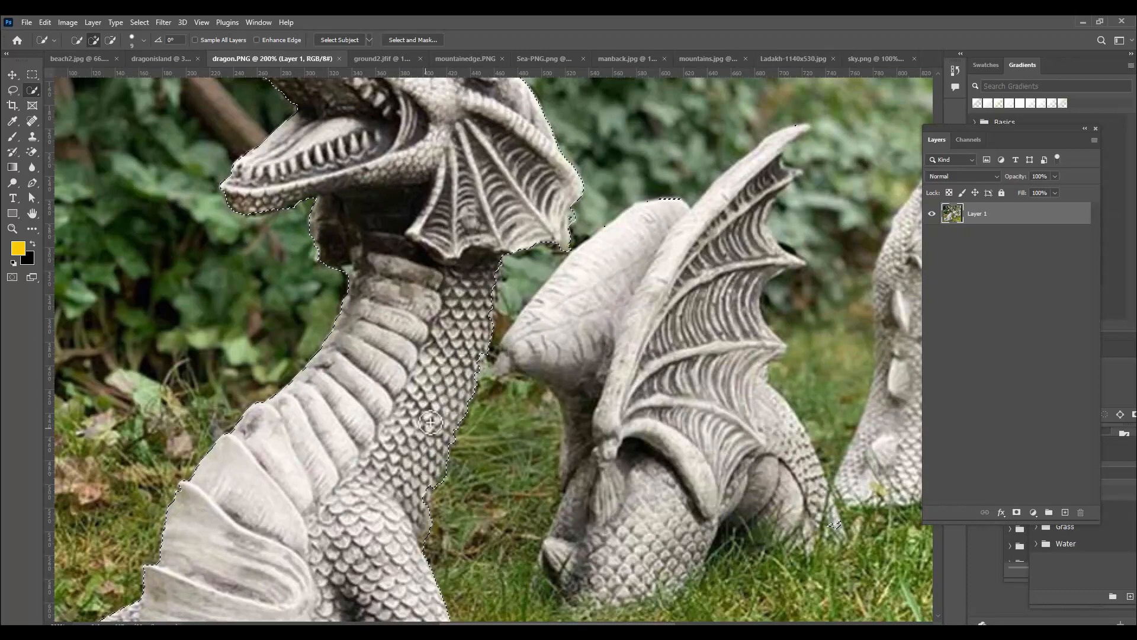
alt+click(424, 541)
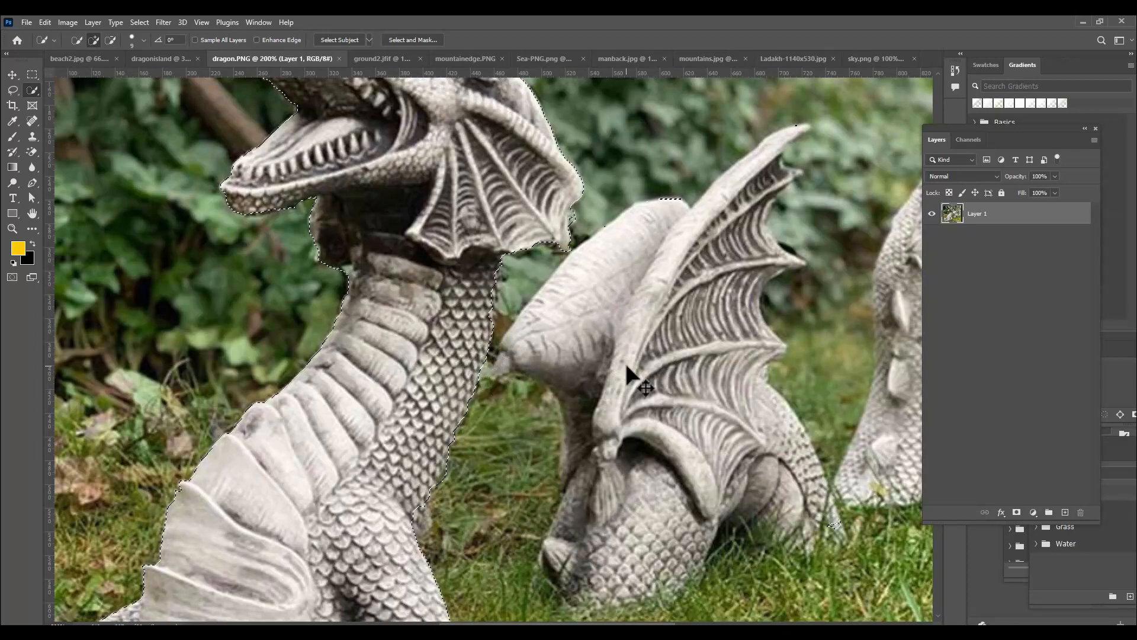
key(ctrl+minus)
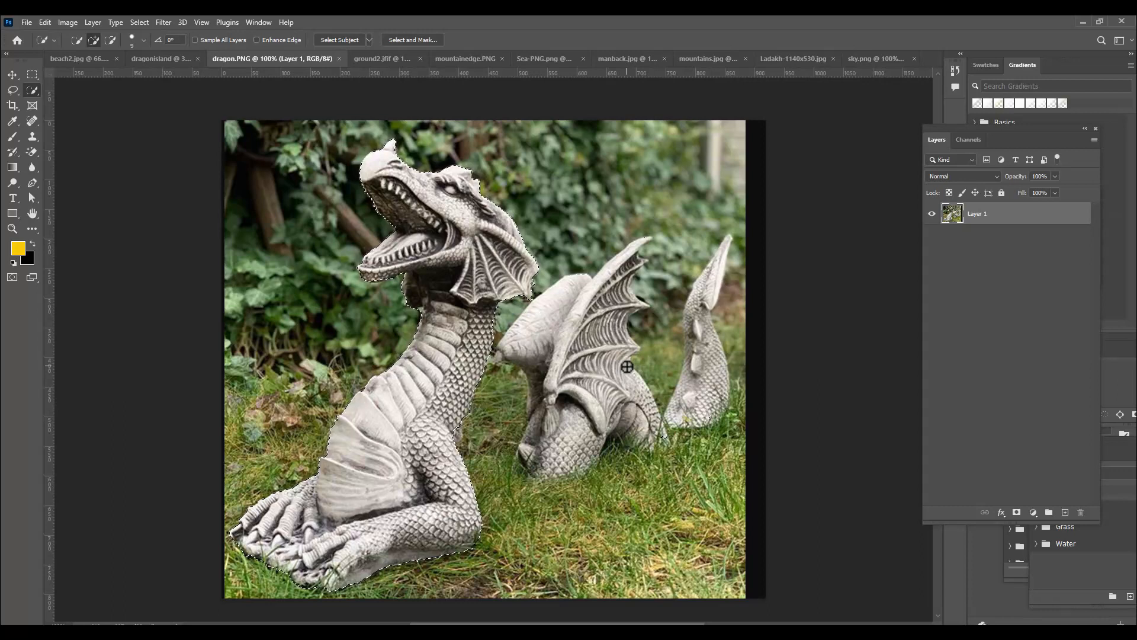
Move the selected dragon into the dragonisland document and rotate it to -27.56° in front of the tall cliff
click(12, 75)
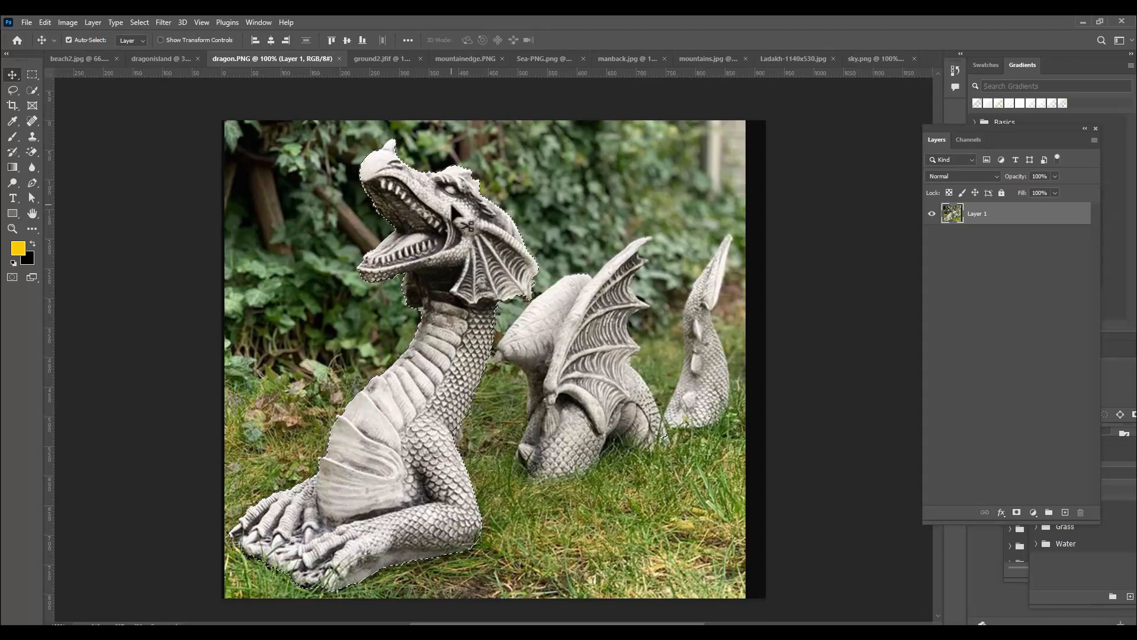
drag(454, 211, 459, 193)
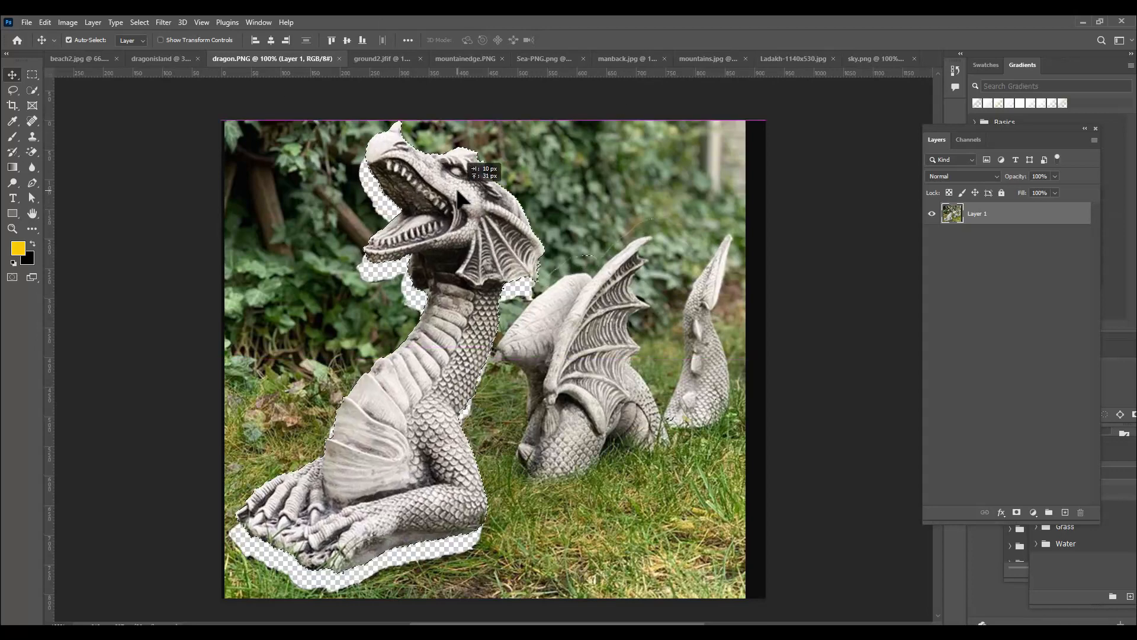
drag(459, 193, 489, 306)
key(ctrl+t)
drag(607, 443, 600, 373)
drag(483, 362, 487, 323)
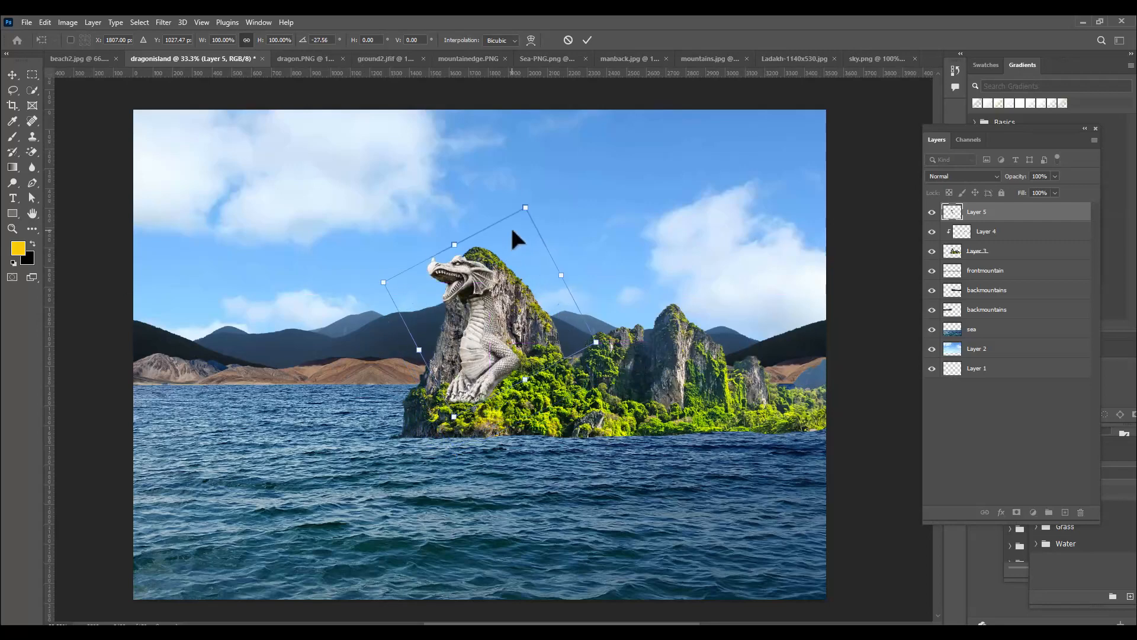
Scale the dragon proportionally to 118.29% and place it against the left side of the tall cliff
drag(525, 210, 532, 191)
drag(488, 274, 478, 262)
drag(609, 344, 602, 343)
drag(492, 350, 485, 350)
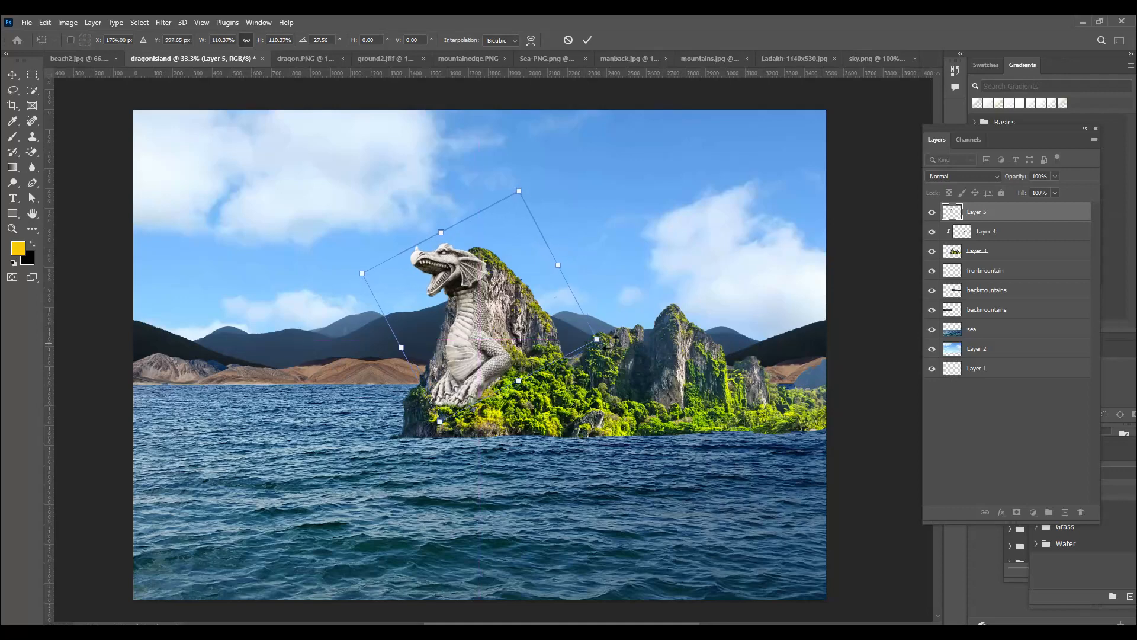
drag(593, 333, 605, 342)
Nudge the dragon up to Y 976.65 px, apply the transform, and shift it slightly left
key(Left)
key(Left)
key(Left)
key(Left)
key(Left)
key(Left)
key(Left)
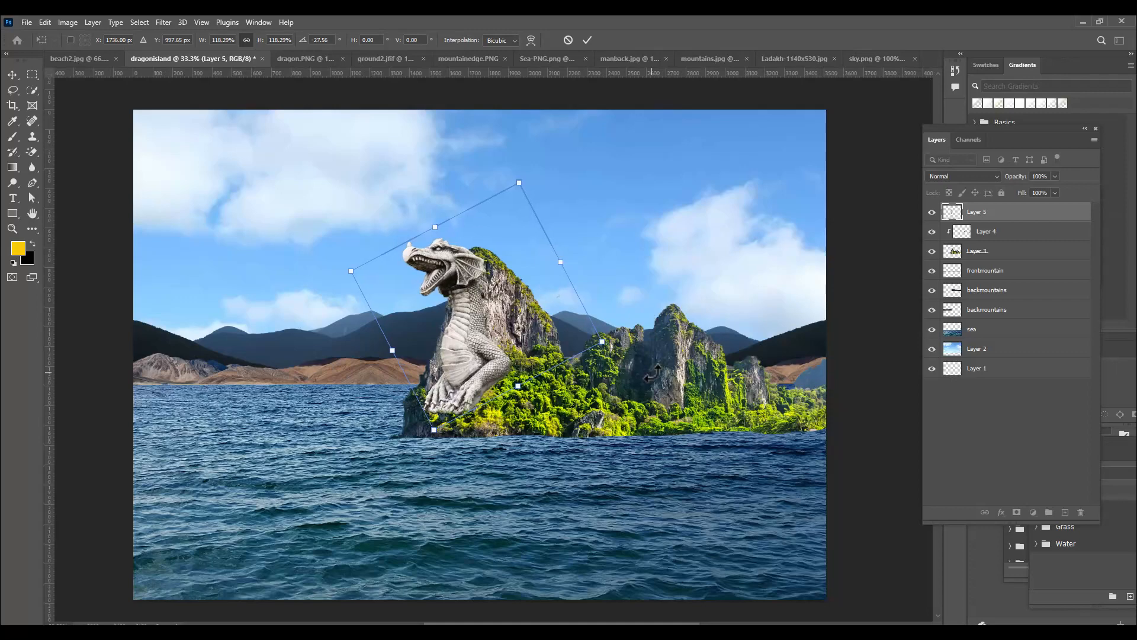
key(Up)
key(Up)
key(Up)
key(Right)
key(Right)
key(Right)
key(Right)
key(Right)
key(Right)
key(Right)
key(Up)
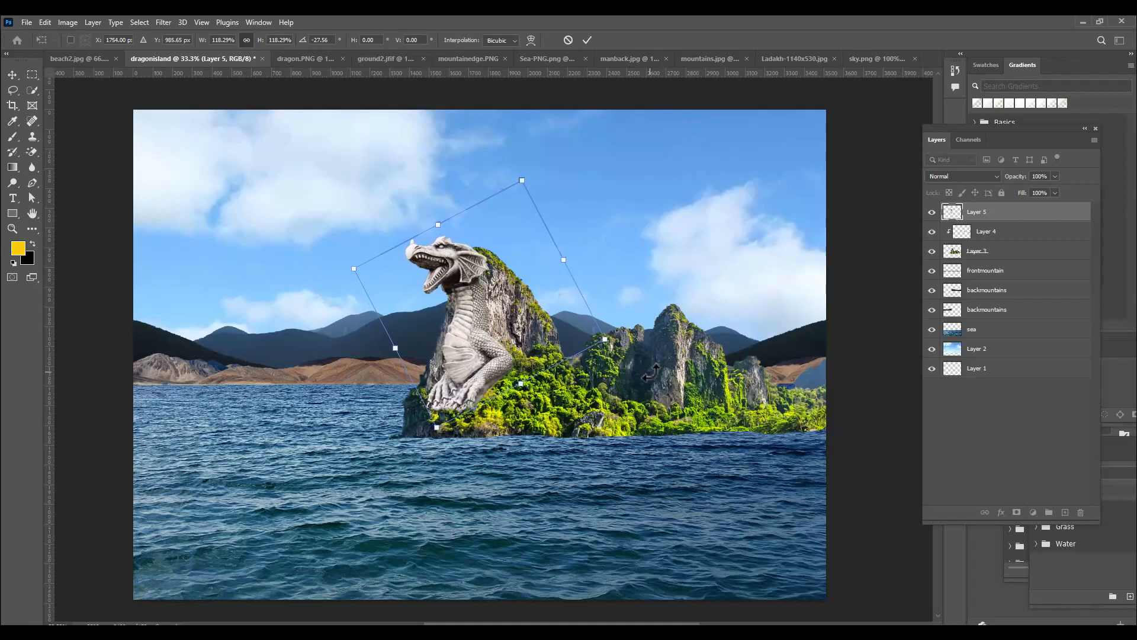
key(Up)
key(Up)
key(Up)
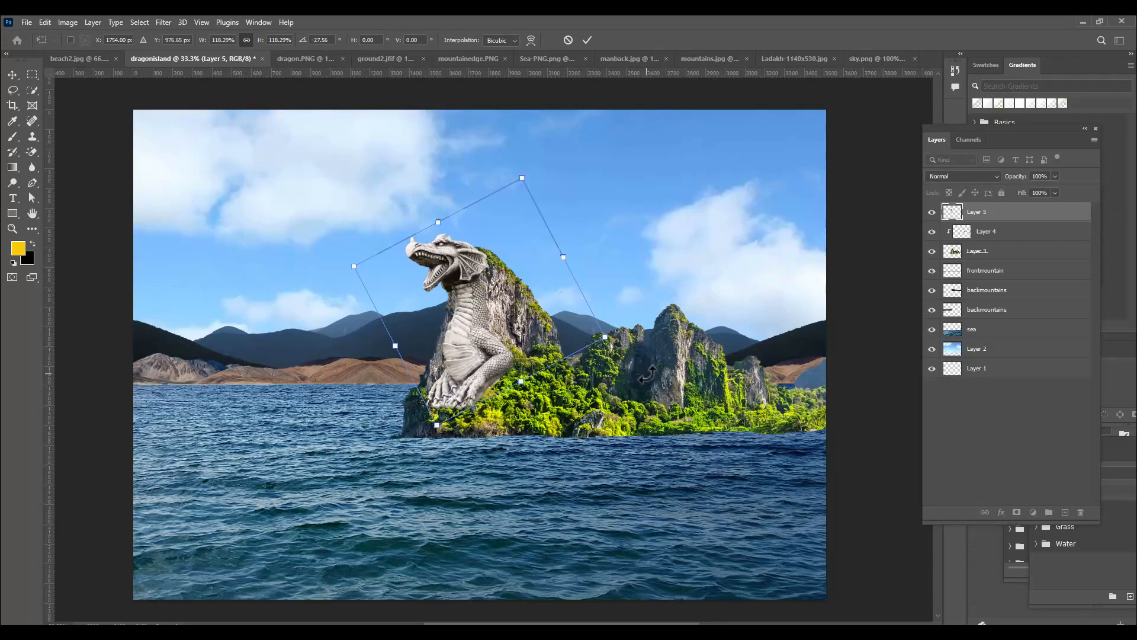
key(Return)
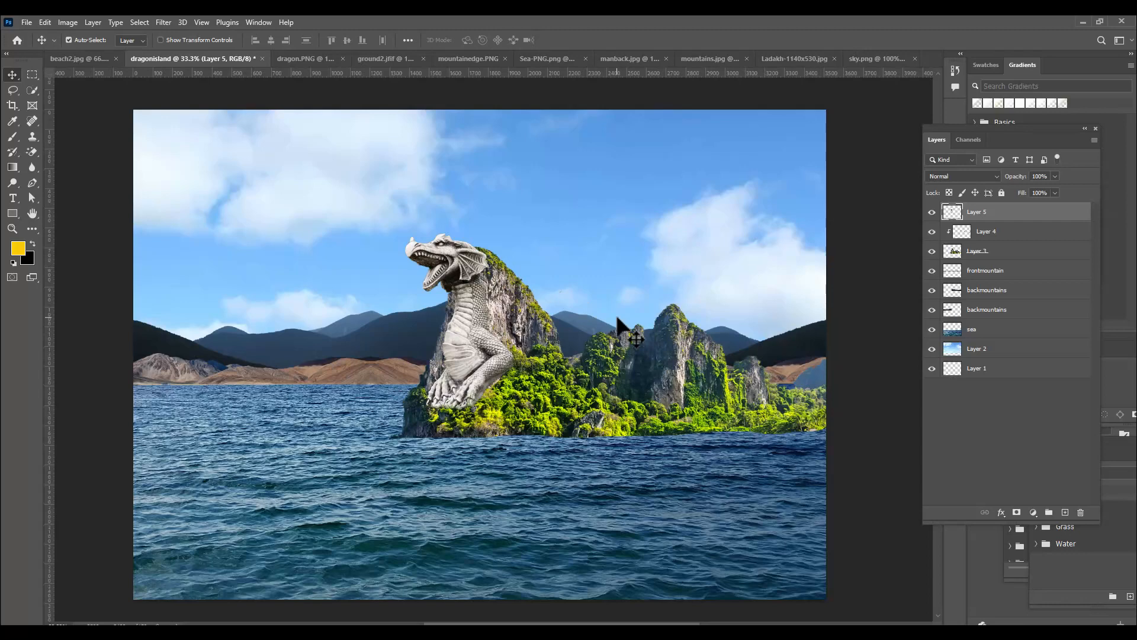
key(Left)
key(Left)
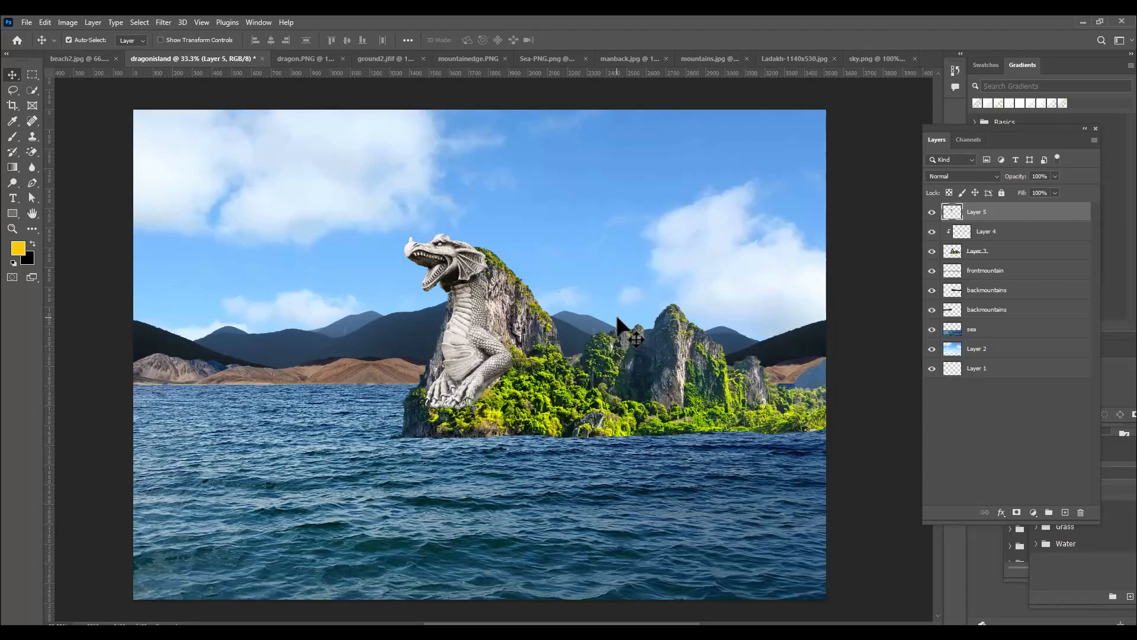
Rename the dragon's layer as dragonstatue and add a layer mask to it
double_click(976, 212)
key(Return)
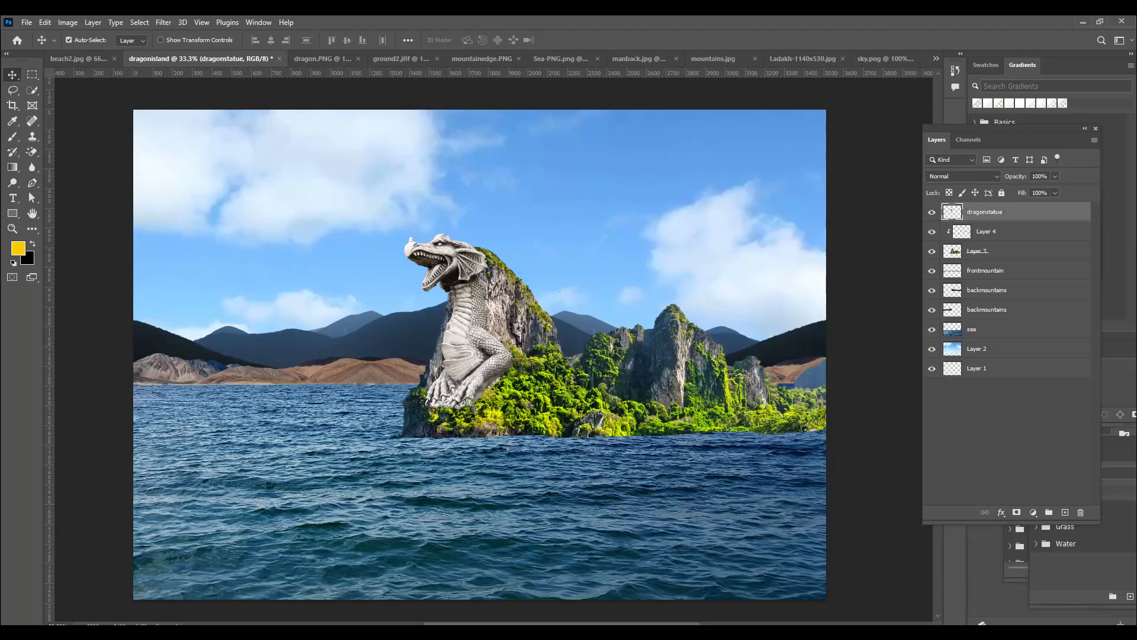
click(1016, 512)
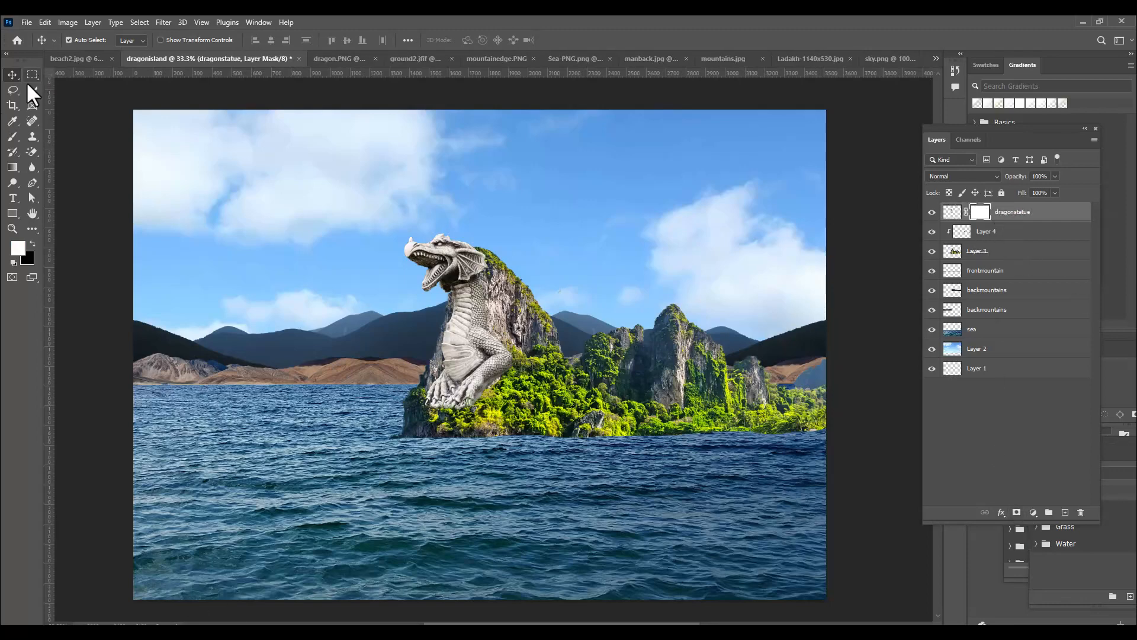
Set up the Brush tool with the Soft Round tip at 0% hardness and make black the painting colour
click(9, 133)
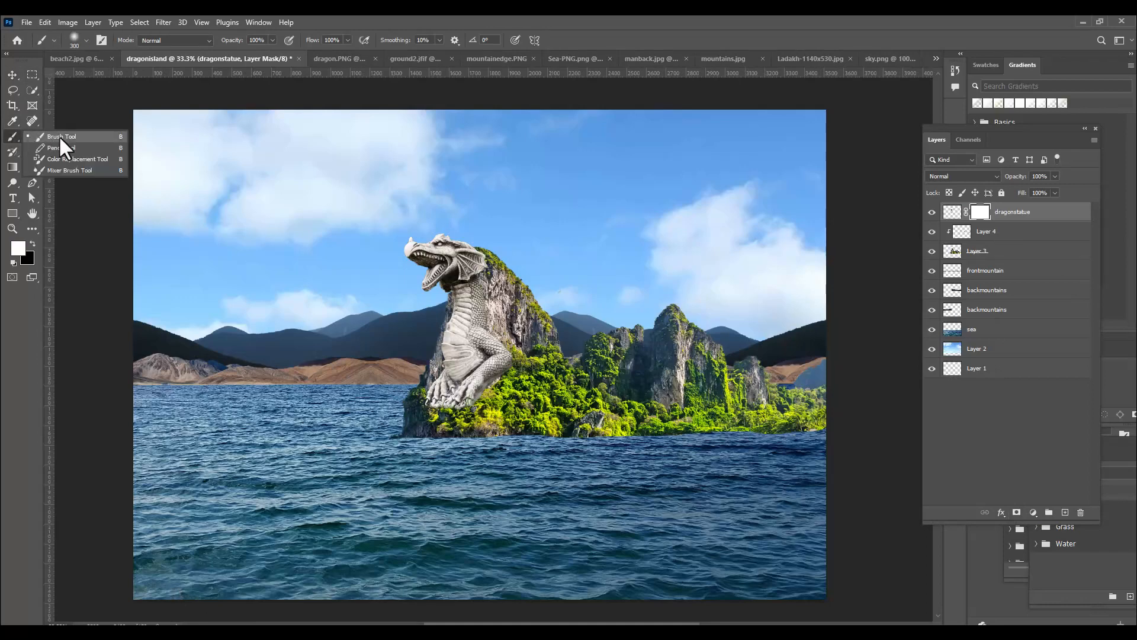
click(60, 138)
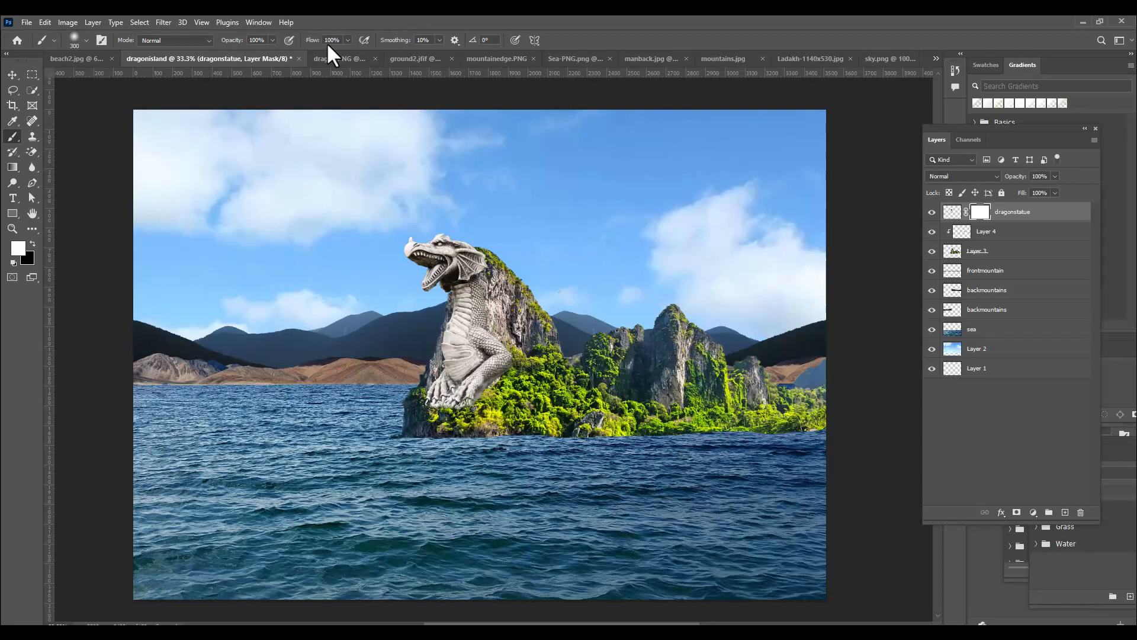
click(73, 38)
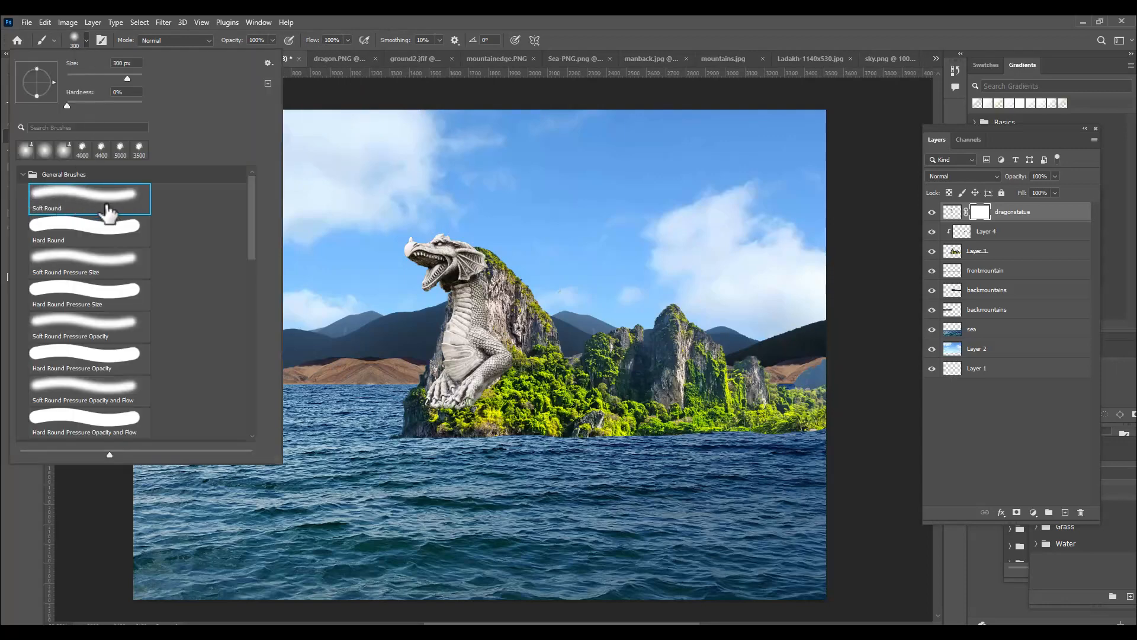
click(559, 19)
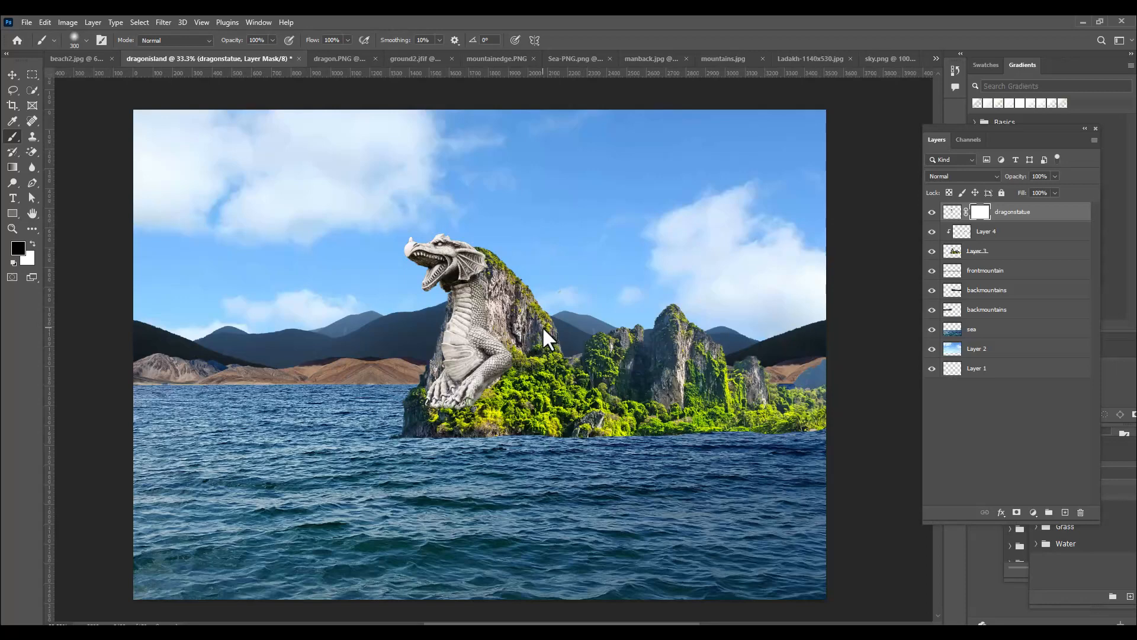
Paint black on the dragonstatue mask with a 400 px brush to hide the dragon's legs and lower body over the cliff
key(bracketright)
key(bracketright)
key(bracketright)
key(bracketleft)
key(bracketleft)
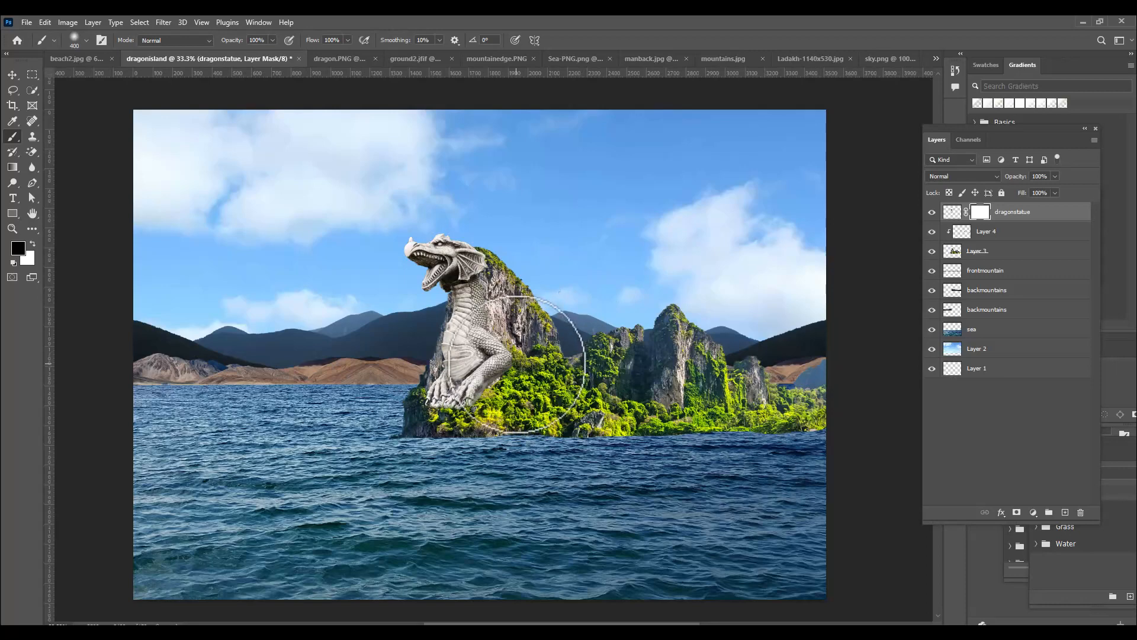
mouse_move(496, 382)
mouse_down()
mouse_move(507, 365)
mouse_move(493, 401)
mouse_move(447, 415)
mouse_move(509, 377)
mouse_up()
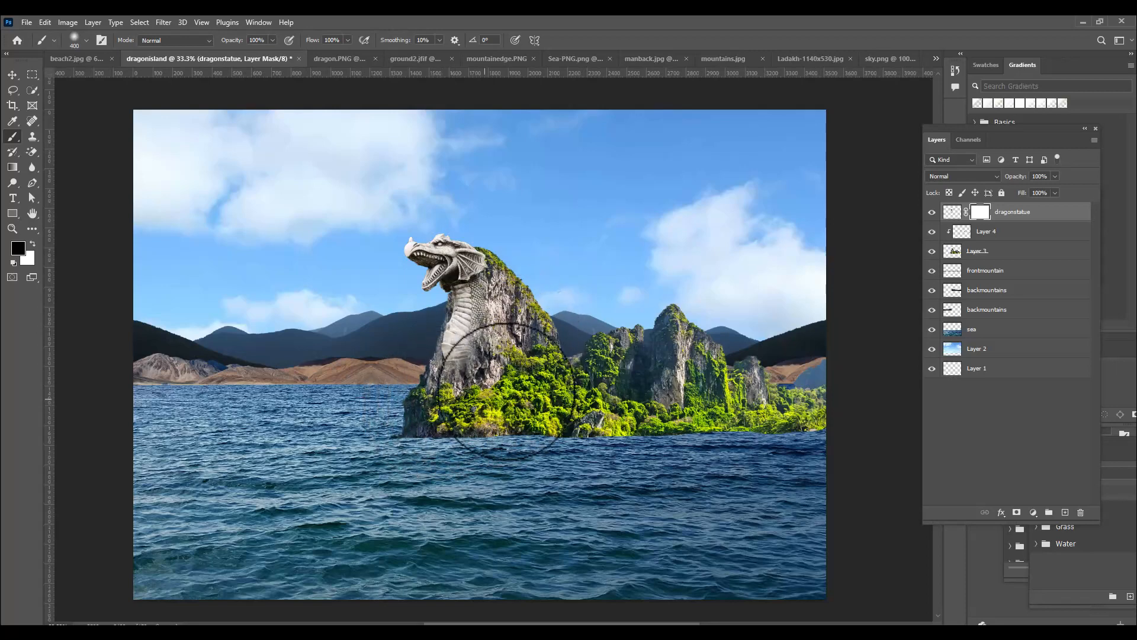
mouse_move(536, 344)
mouse_down()
mouse_move(484, 360)
mouse_move(484, 384)
mouse_move(516, 368)
mouse_up()
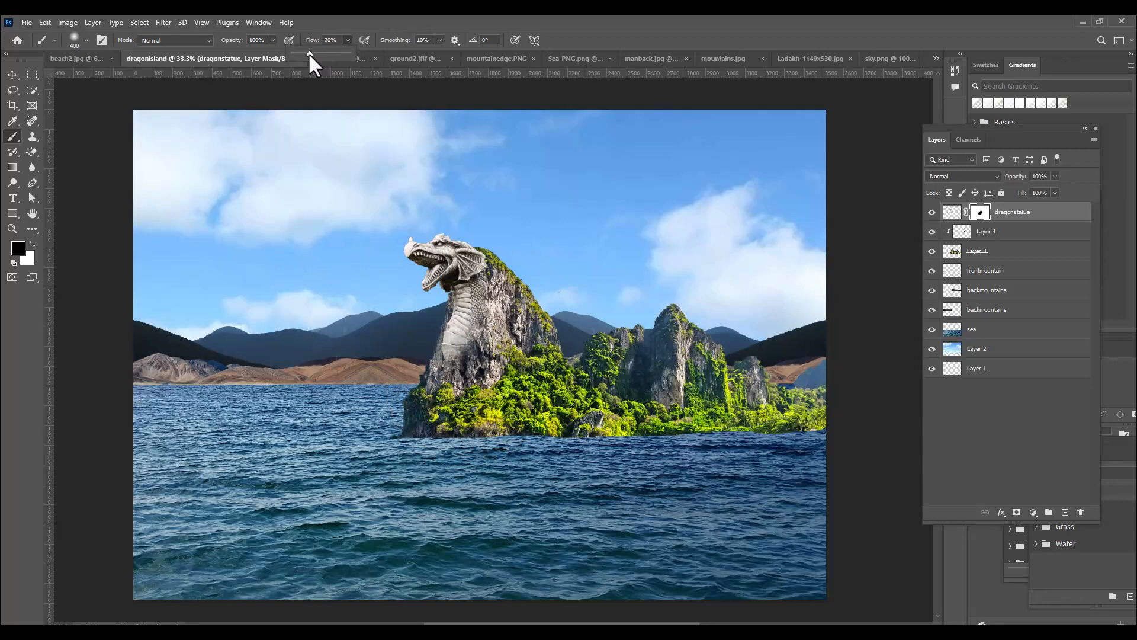
Lower the brush flow to 22%, blend the dragon's neck into the cliff with a 250 px brush, and undo the excess stroke
click(428, 20)
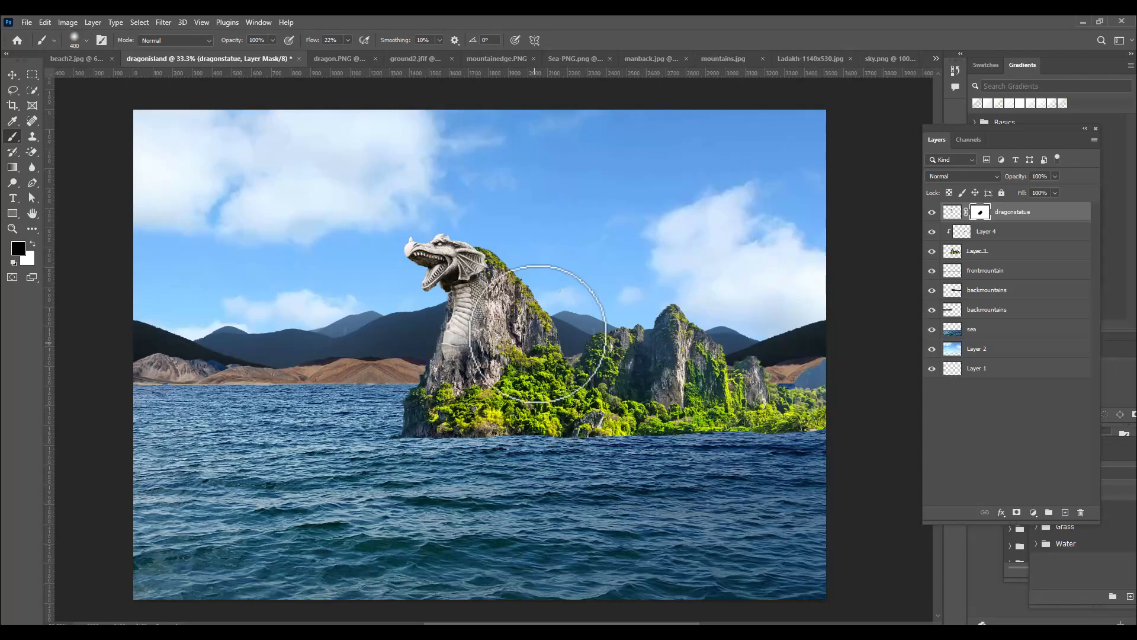
key(bracketleft)
key(bracketright)
key(bracketright)
key(bracketright)
key(bracketleft)
key(bracketleft)
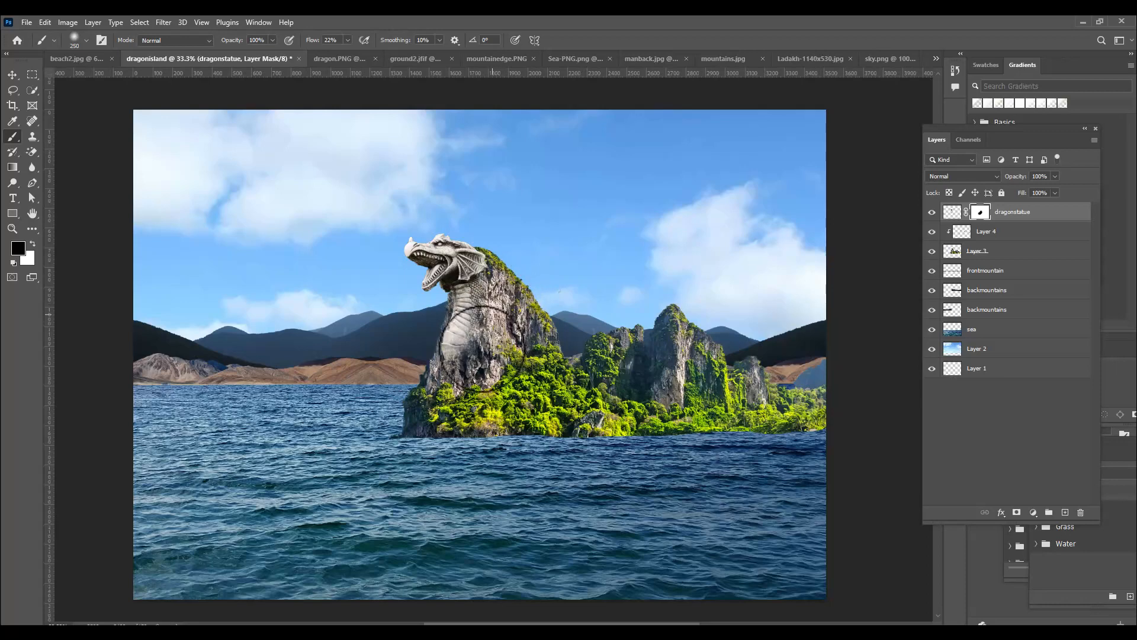
drag(466, 342, 494, 290)
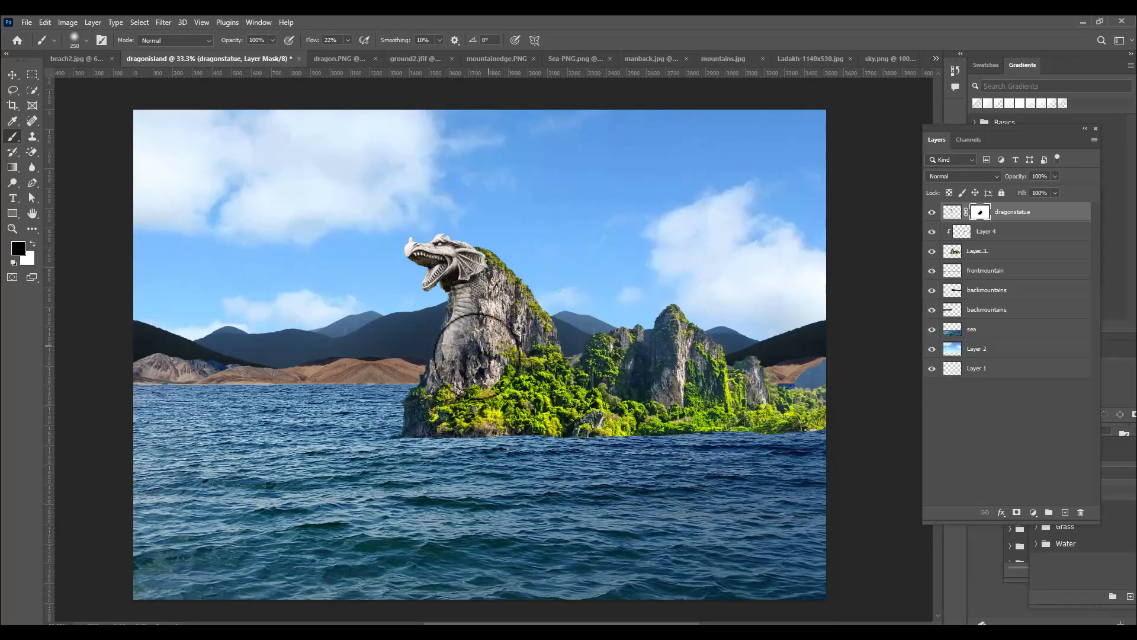
key(ctrl+z)
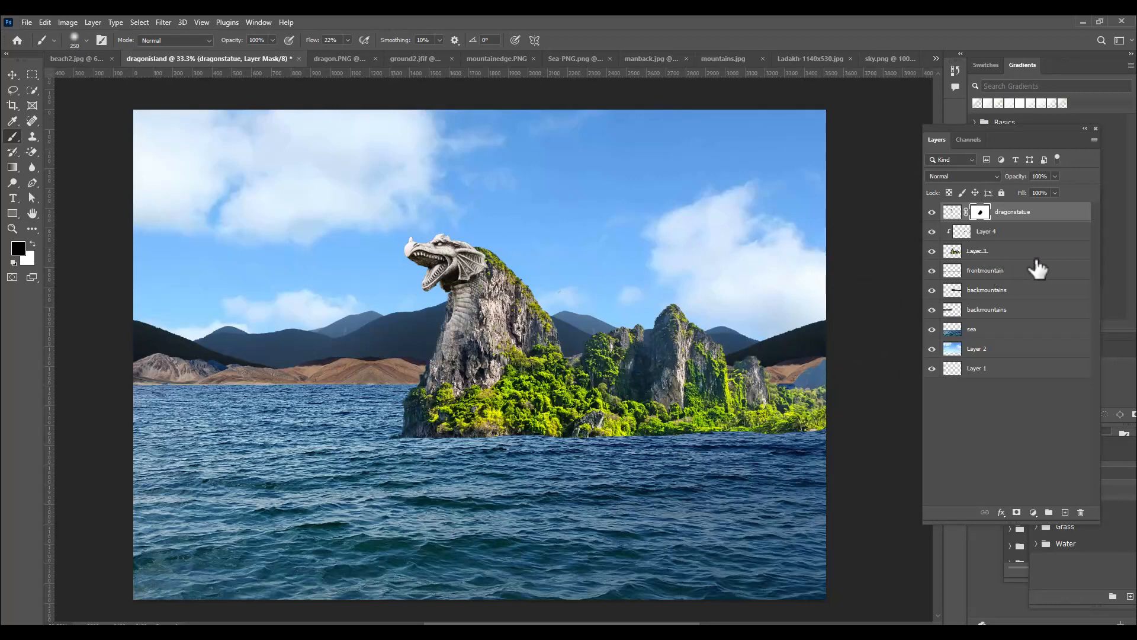
Merge Layer 4 with the cliff layer beneath it and rename the merged layer as island
click(1010, 234)
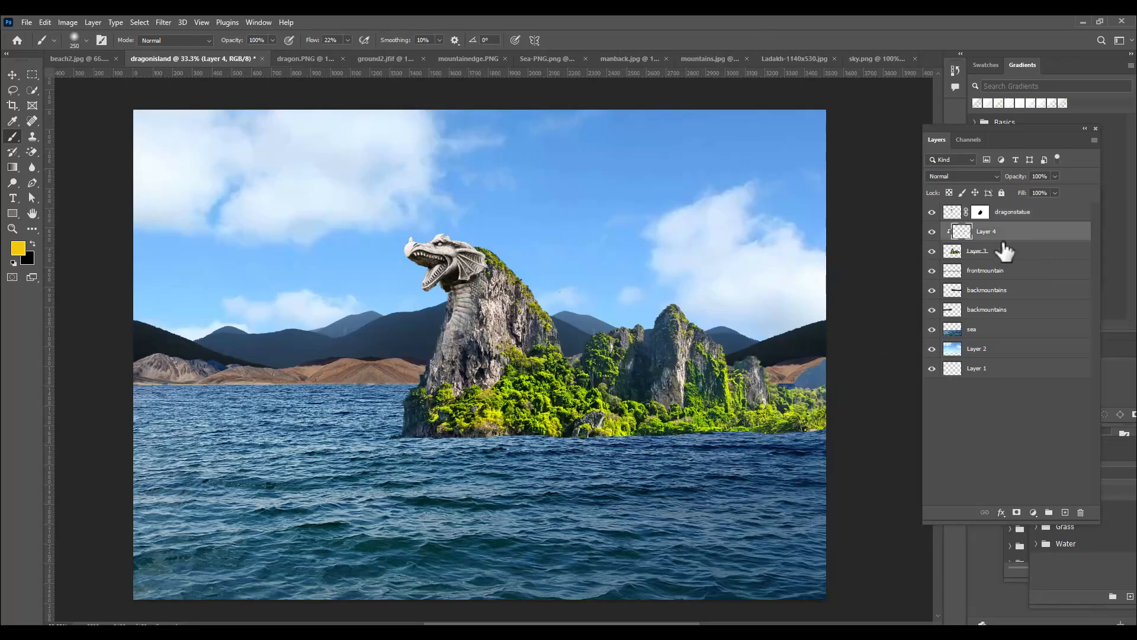
shift+click(1013, 253)
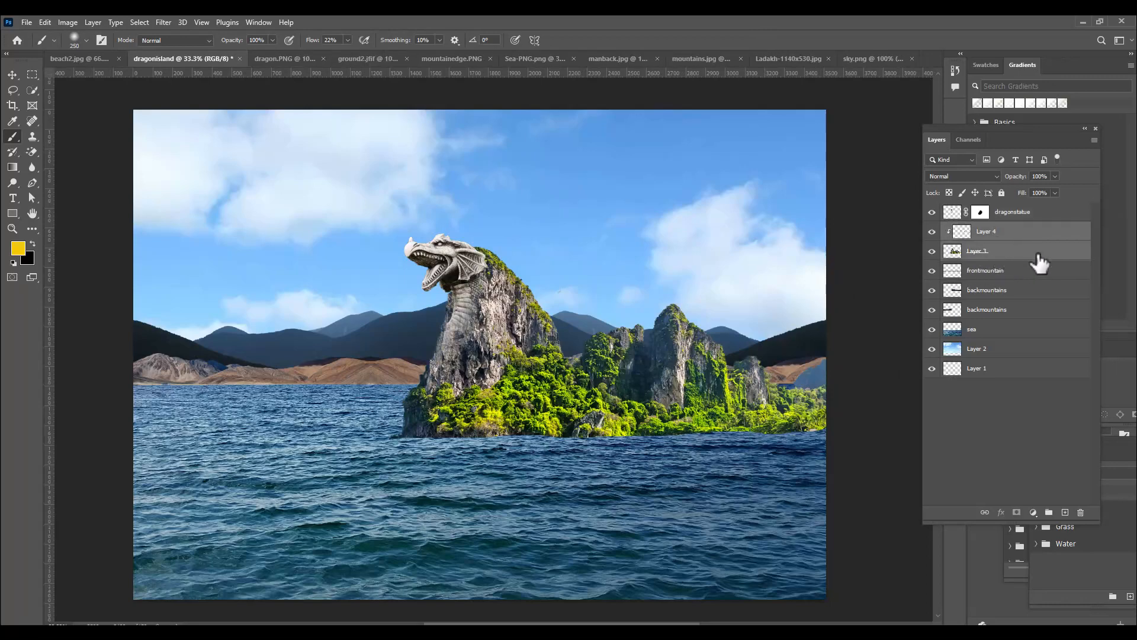
key(ctrl+e)
double_click(978, 231)
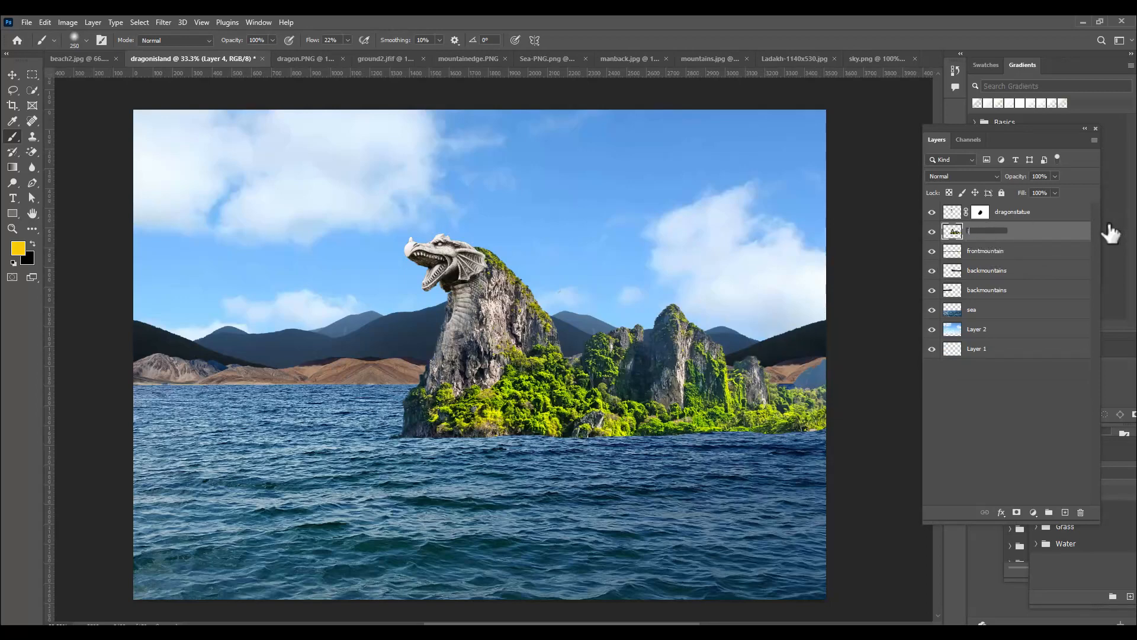
key(Return)
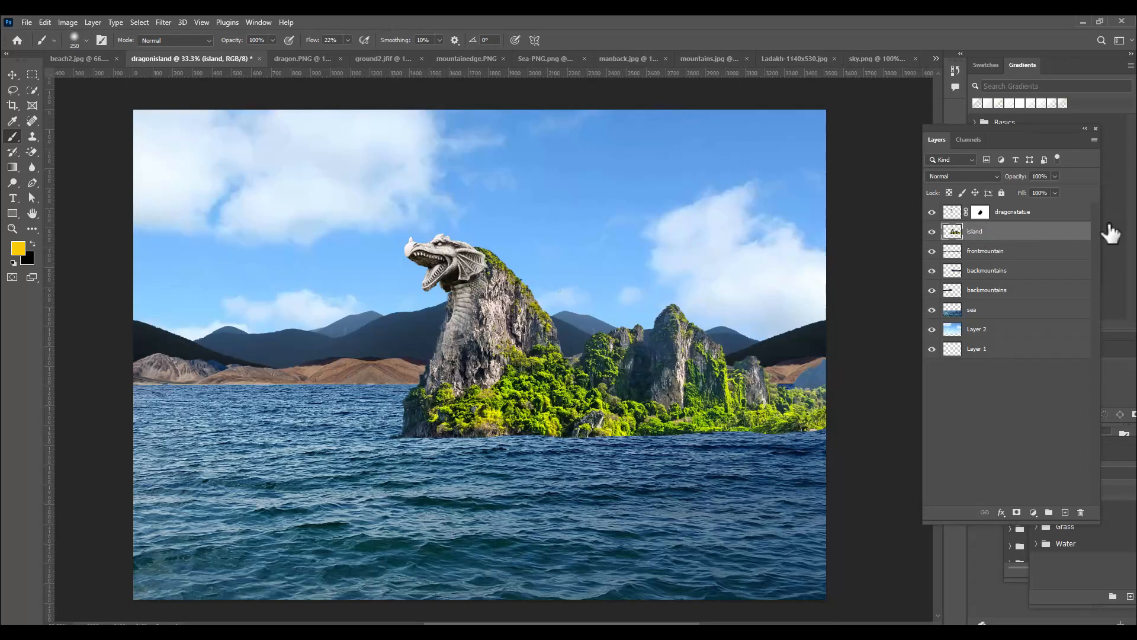
Add a layer mask to the island layer and softly fade its bottom edge into the water with a 200 px black brush
click(1016, 512)
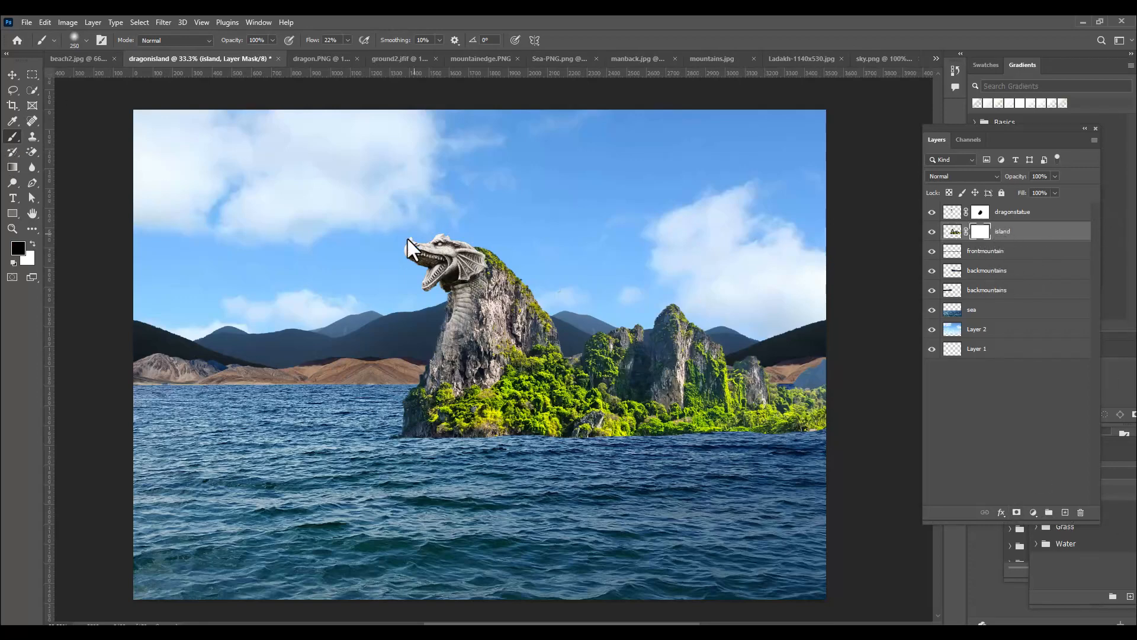
key(bracketleft)
key(bracketright)
mouse_move(430, 448)
mouse_down()
mouse_move(411, 447)
mouse_move(612, 441)
mouse_move(579, 451)
mouse_move(827, 436)
mouse_move(665, 452)
mouse_move(403, 451)
mouse_up()
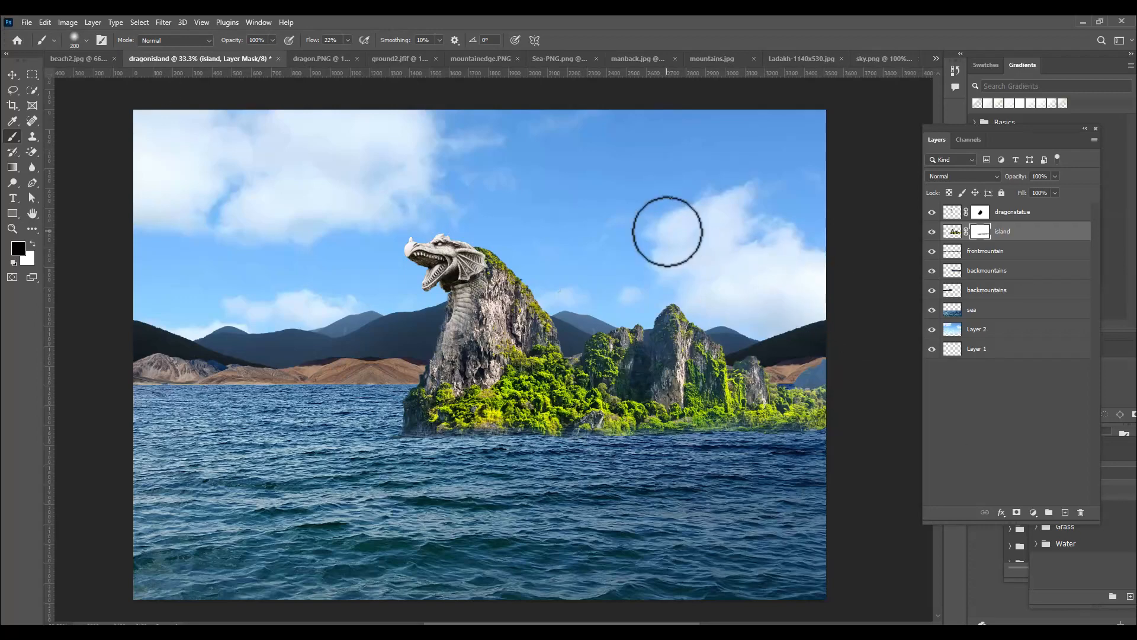
In ground2.jfif, select the full-width strip of rocky foreground below the horizon and feather the selection by 5 pixels
click(406, 59)
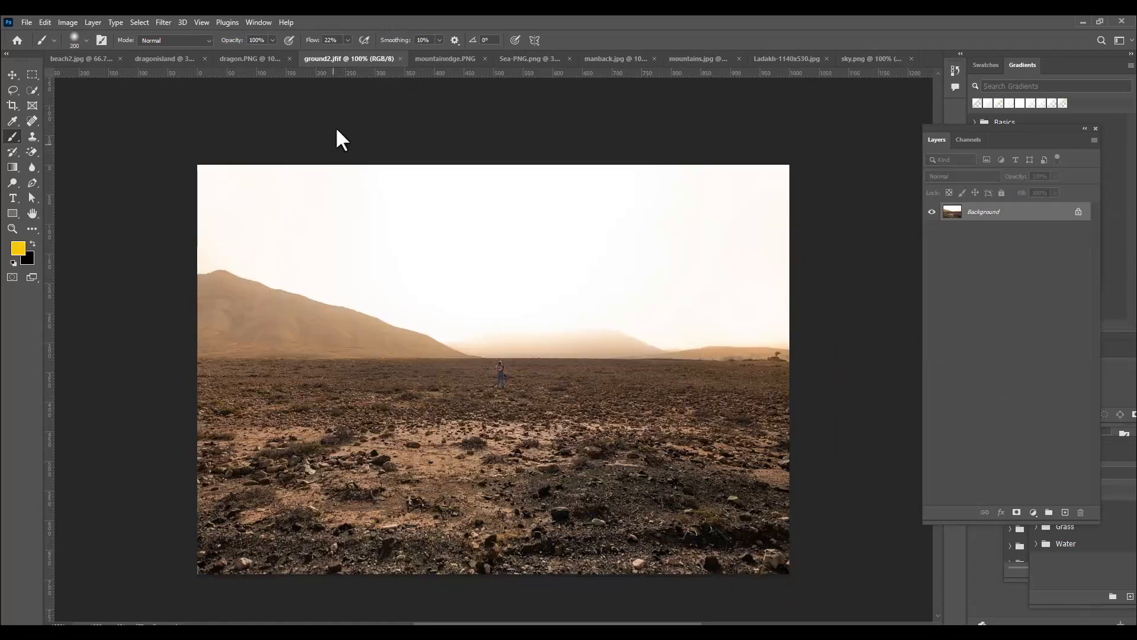
click(32, 75)
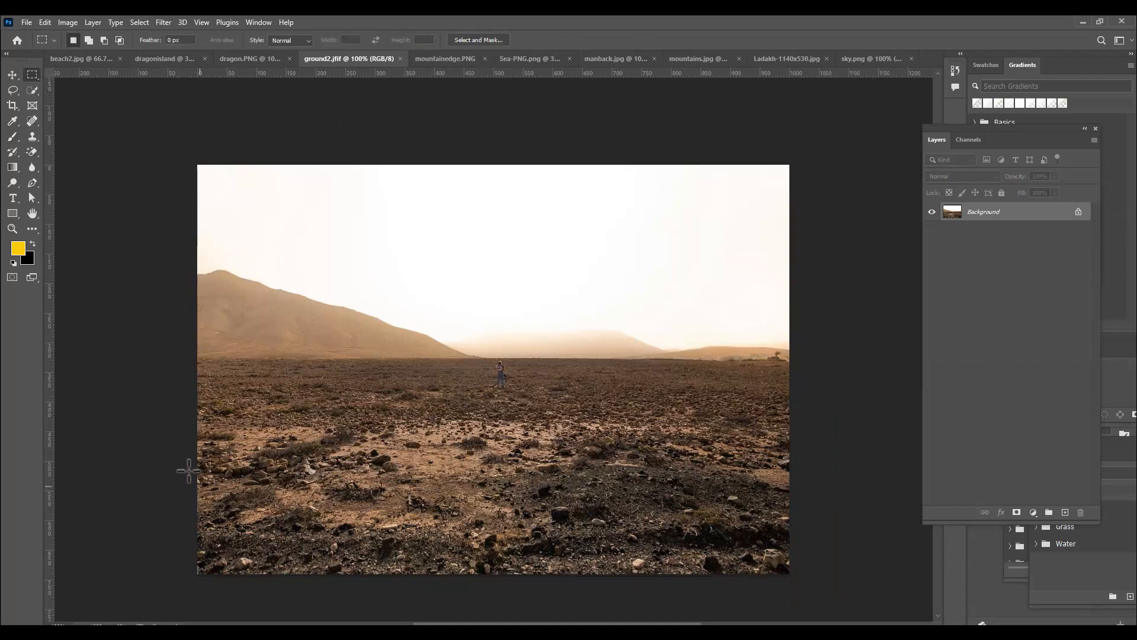
drag(196, 422, 800, 604)
click(12, 76)
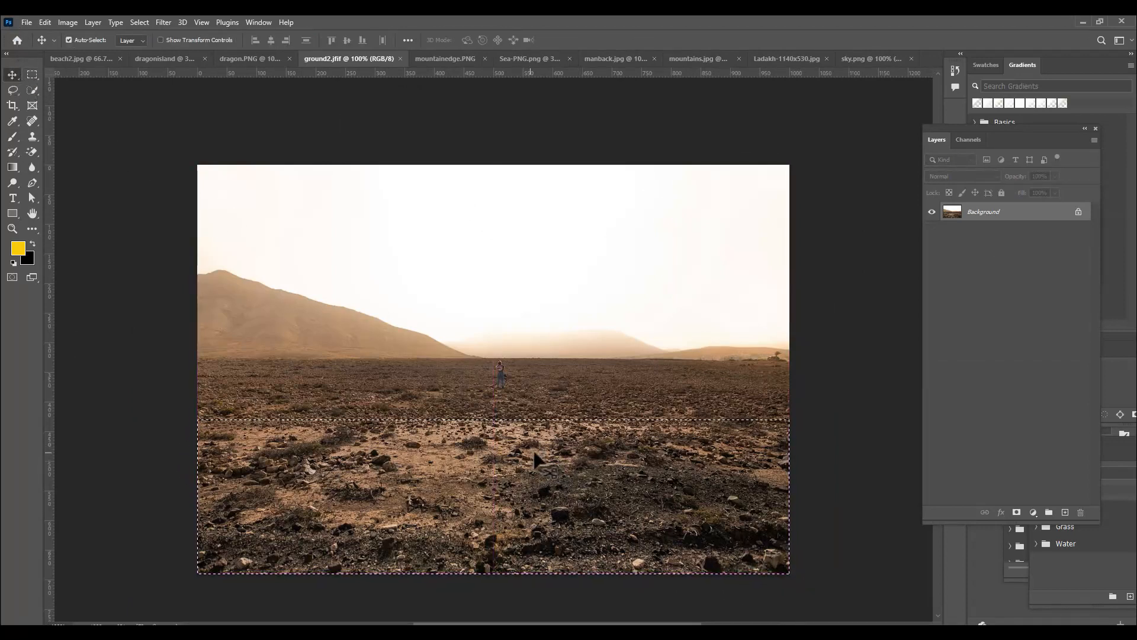
click(32, 74)
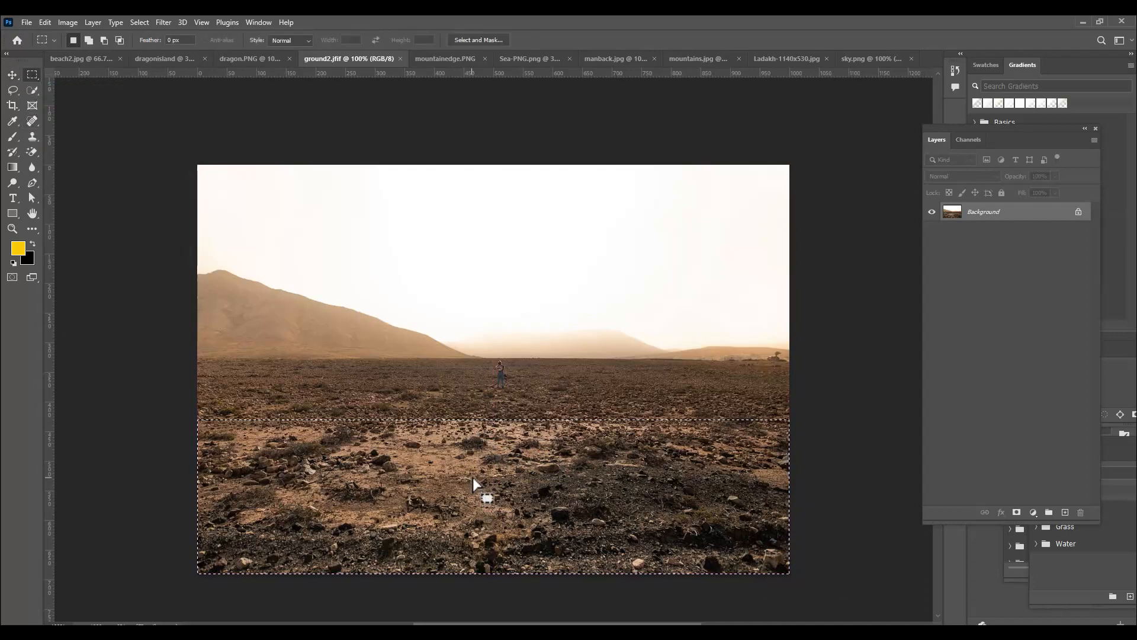
right_click(472, 473)
click(514, 271)
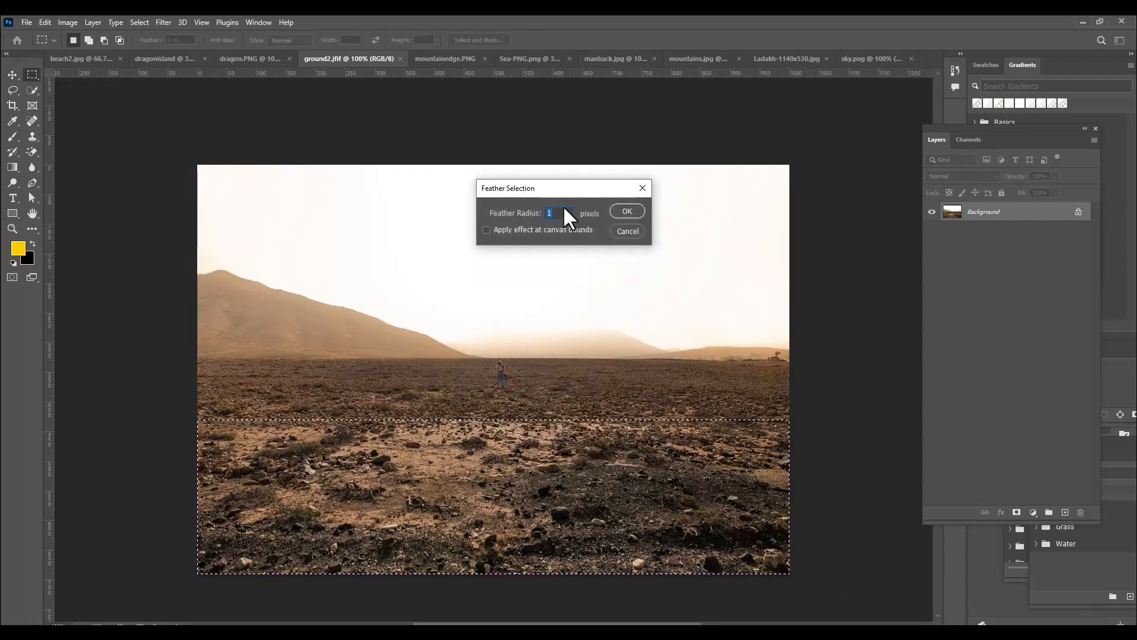
text(5)
click(625, 209)
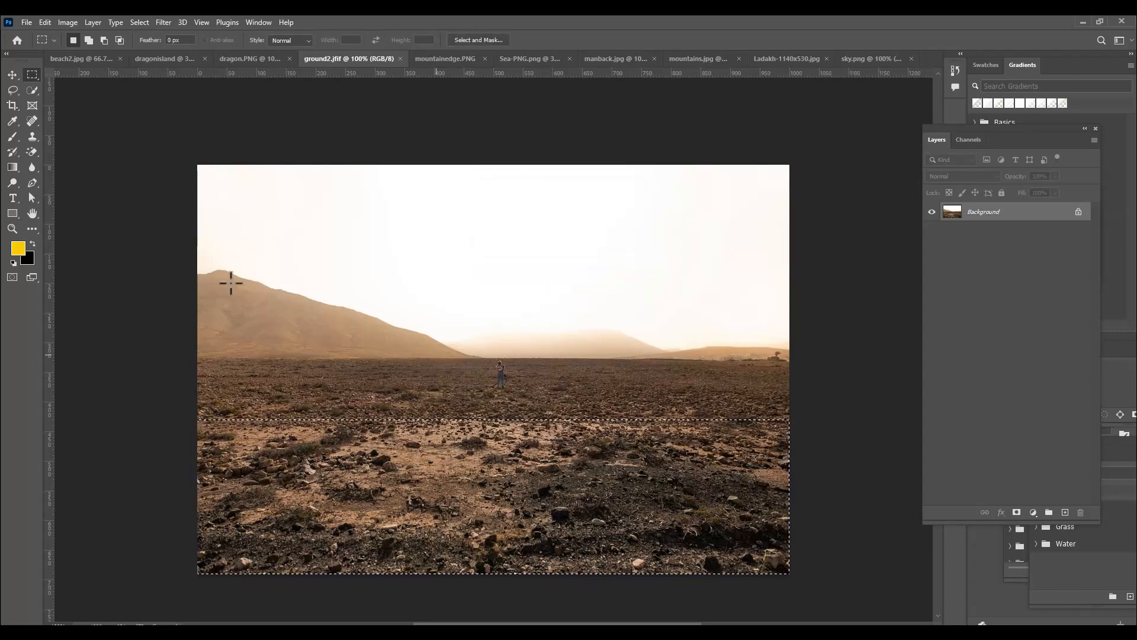
Move the selected ground into the dragonisland document, scale it proportionally to 277.78%, and place it over the island's base
click(12, 75)
drag(508, 469, 610, 463)
key(ctrl+t)
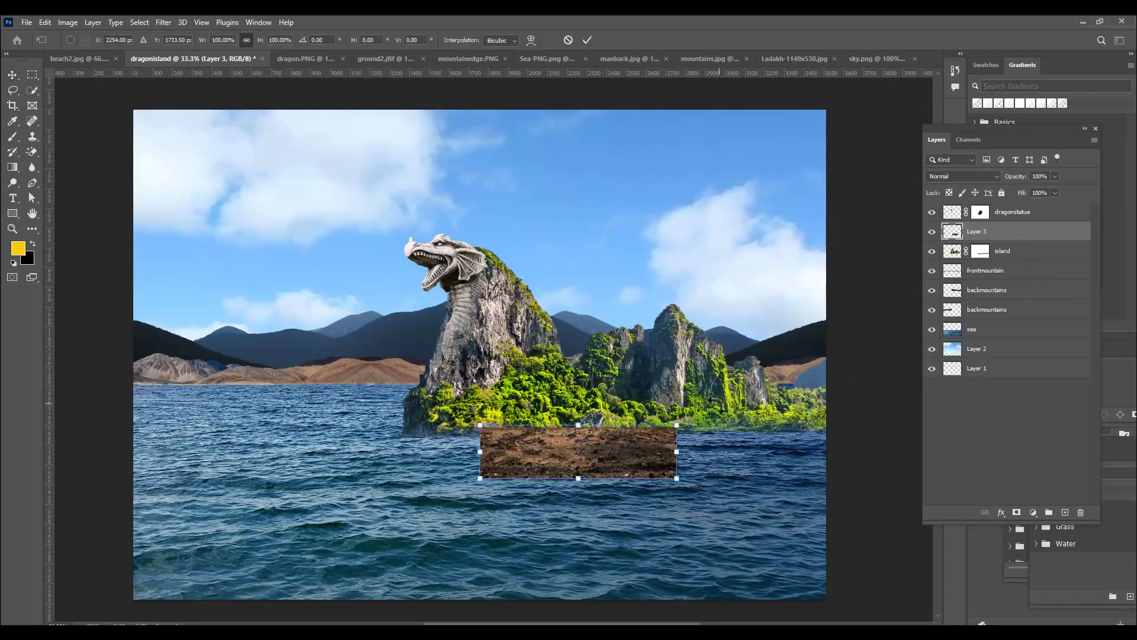
drag(676, 425, 851, 378)
drag(740, 434, 734, 421)
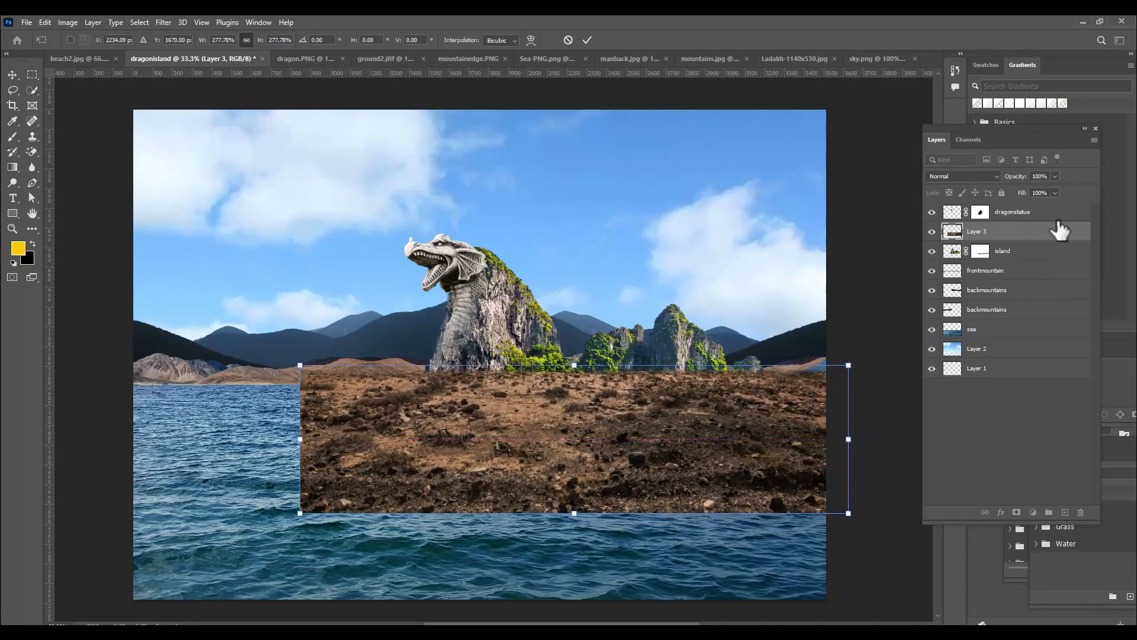
Apply the transform, rename the new layer as ground, and place it directly below the island layer
double_click(983, 232)
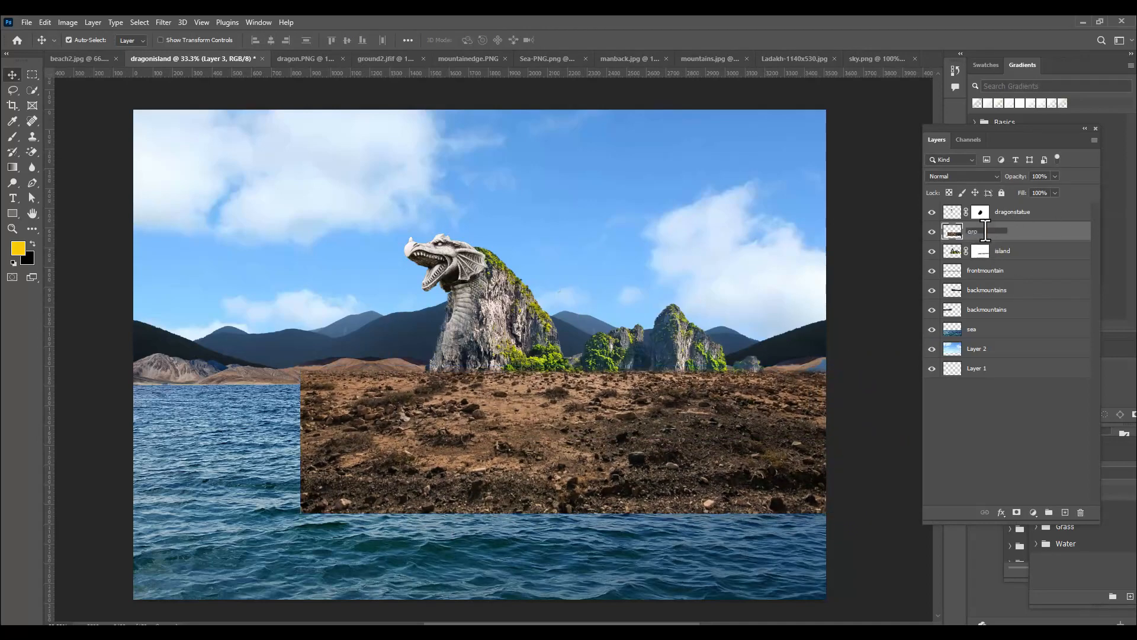
text(ground)
key(Return)
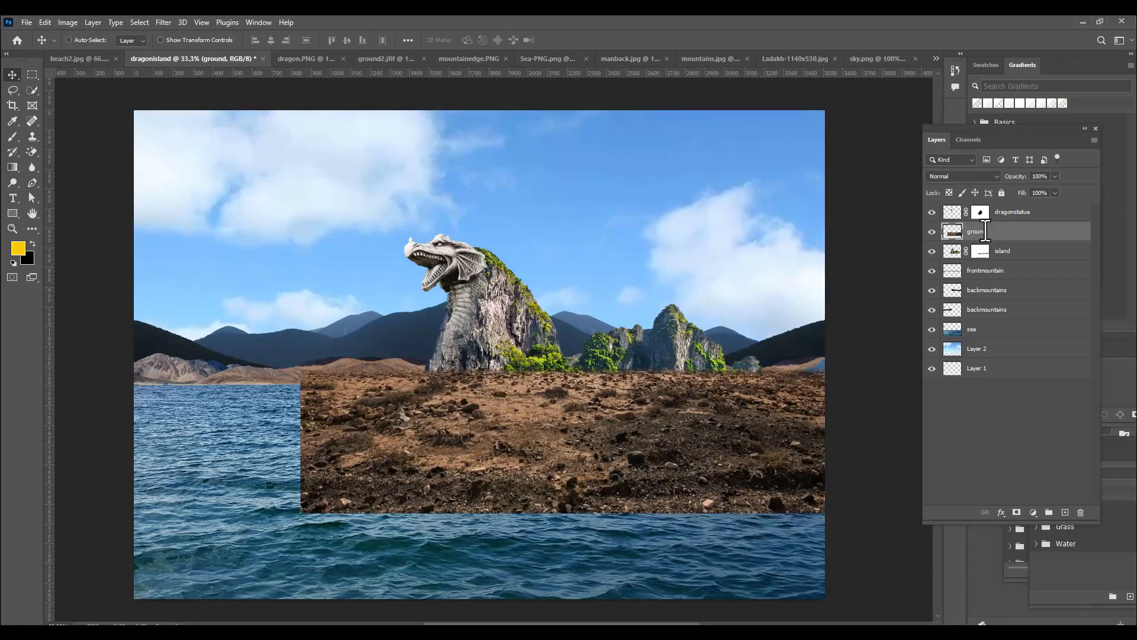
key(ctrl+minus)
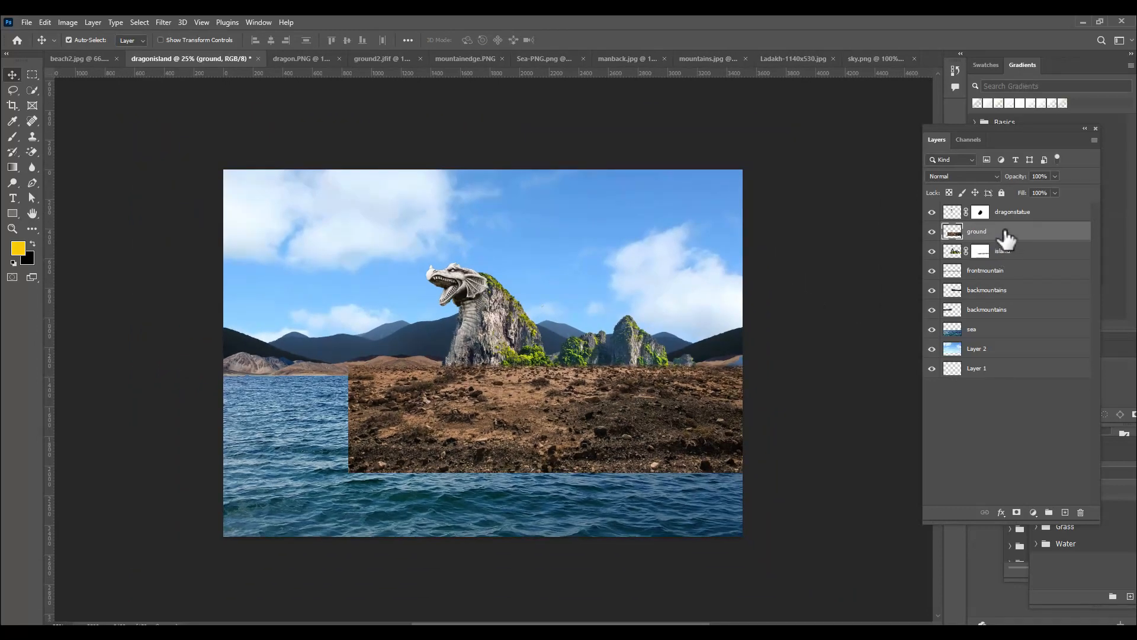
drag(1008, 235, 1014, 262)
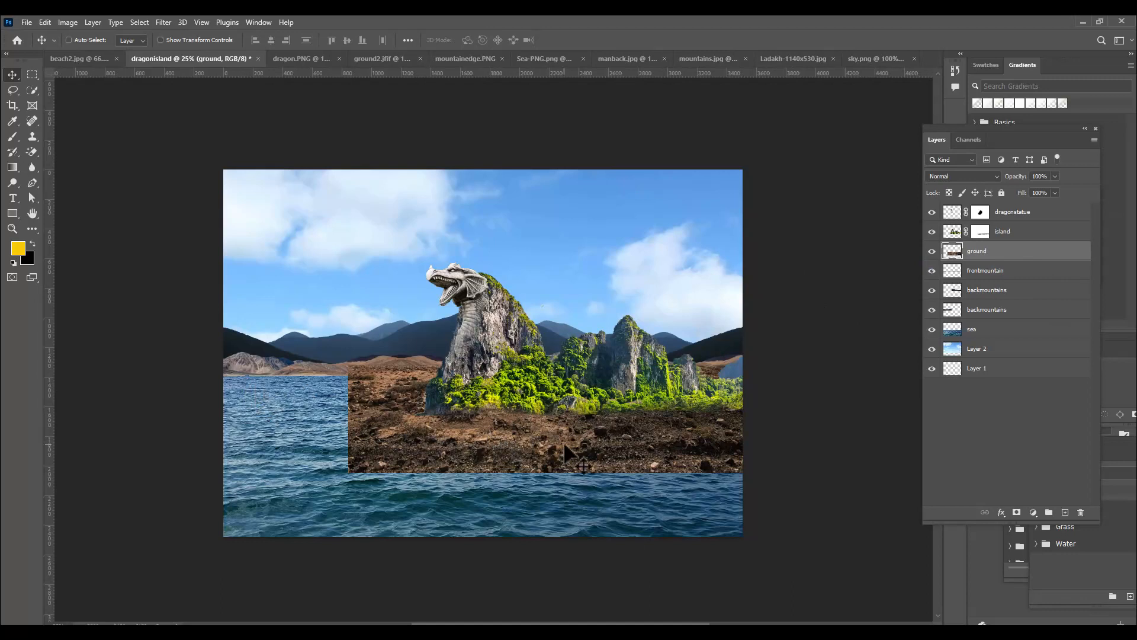
Distort the ground layer into a perspective shape by lowering and narrowing its far edge and widening its near edge beyond the canvas
key(ctrl+t)
right_click(517, 436)
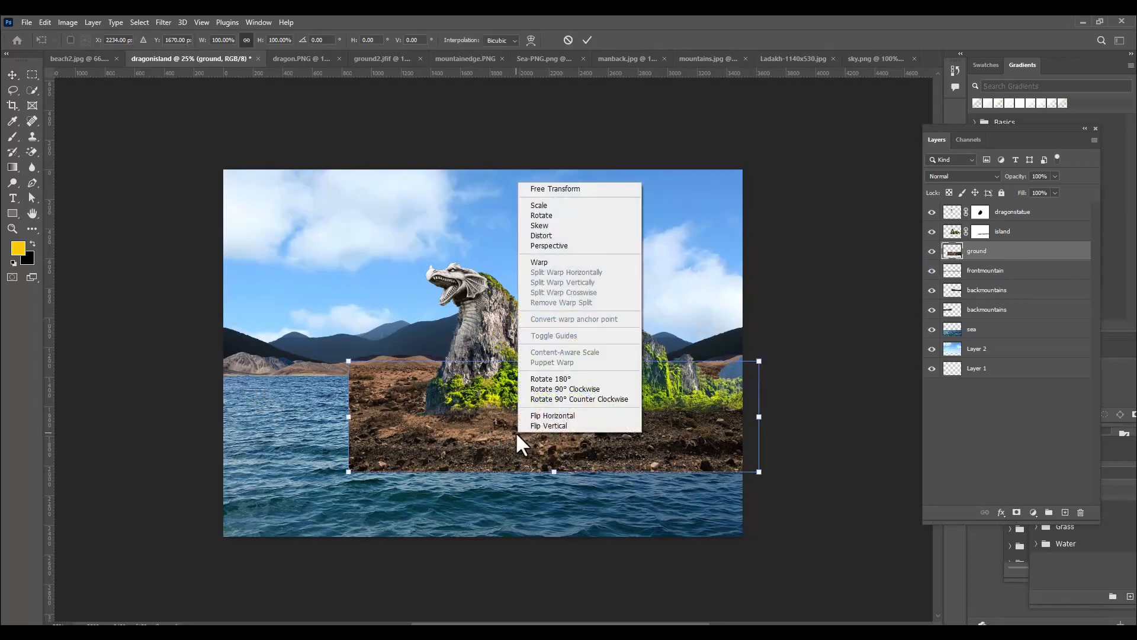
click(570, 238)
drag(347, 359, 382, 369)
drag(759, 472, 813, 463)
drag(759, 361, 757, 370)
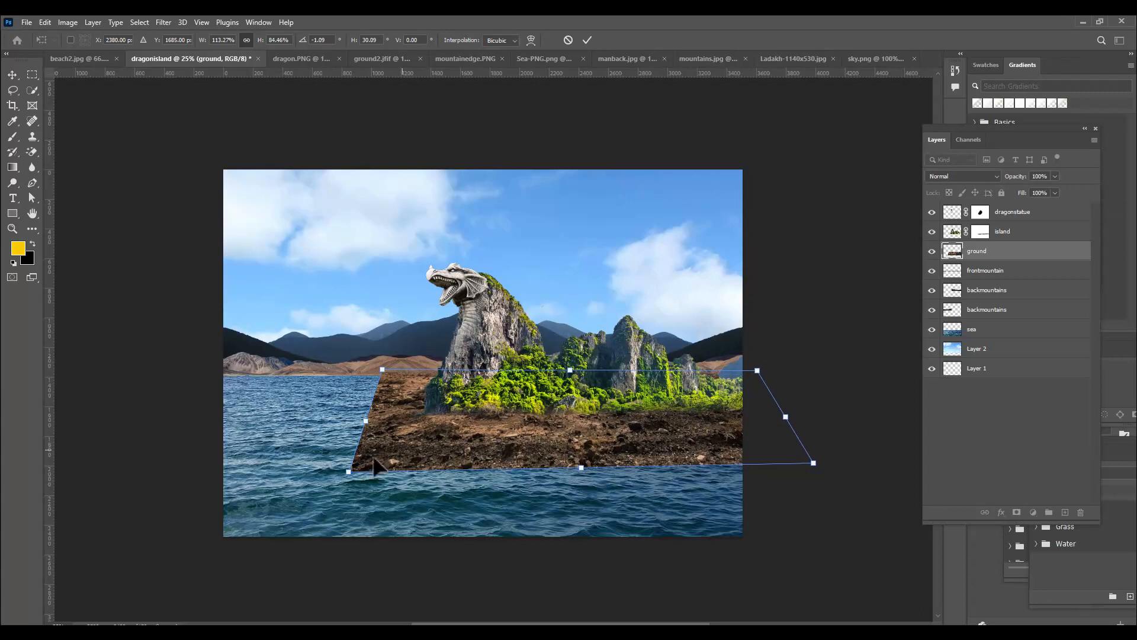
drag(349, 471, 330, 456)
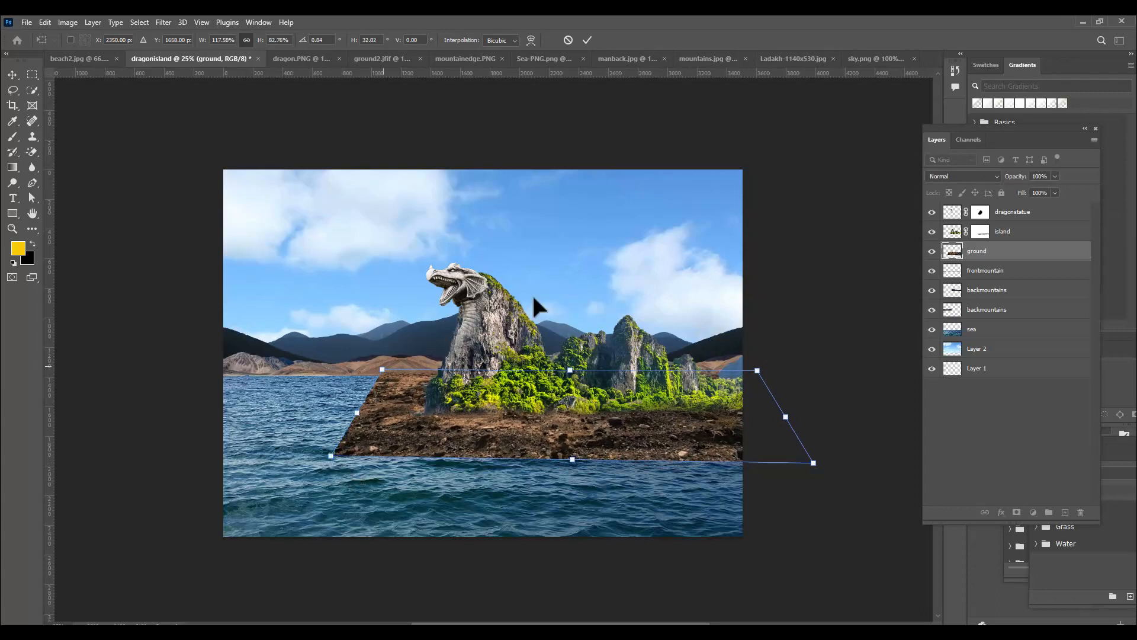
drag(382, 370, 403, 379)
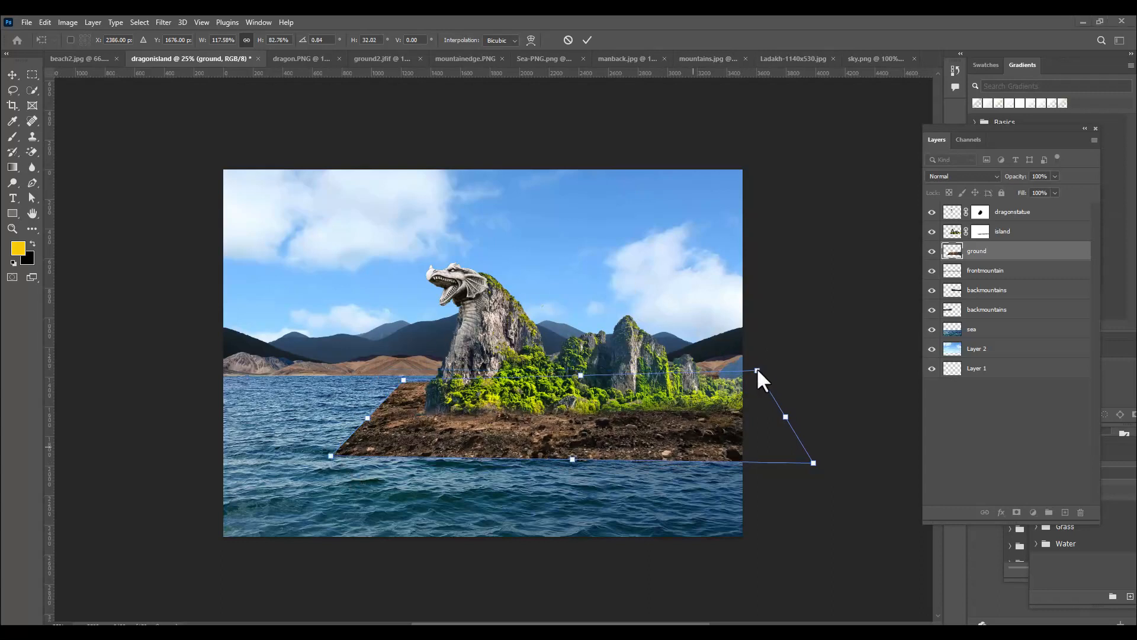
drag(758, 373, 762, 382)
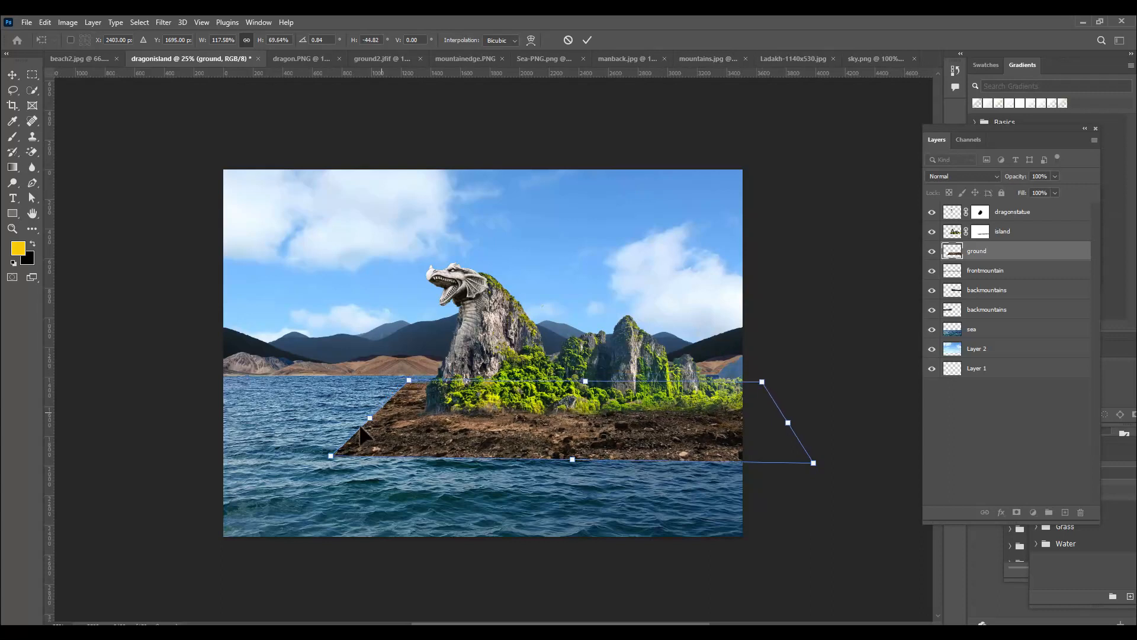
Flatten the distorted ground into a thin strip with a level near edge just below the island, and apply the transform
drag(333, 454, 340, 449)
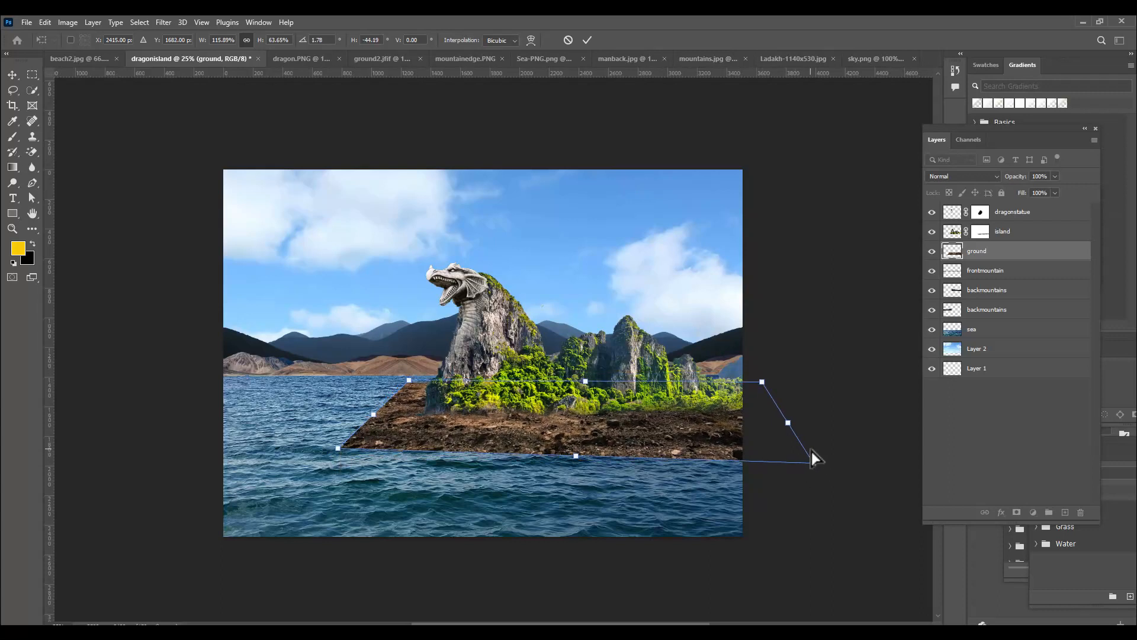
mouse_move(814, 465)
mouse_down()
mouse_move(826, 442)
mouse_move(807, 452)
mouse_up()
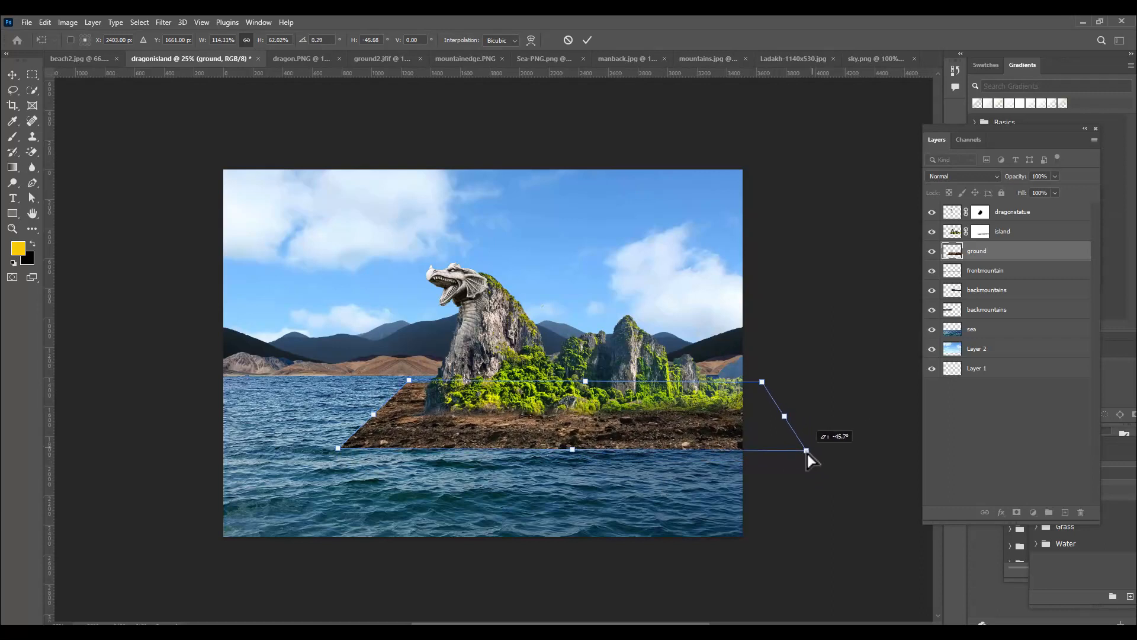
drag(762, 382, 765, 388)
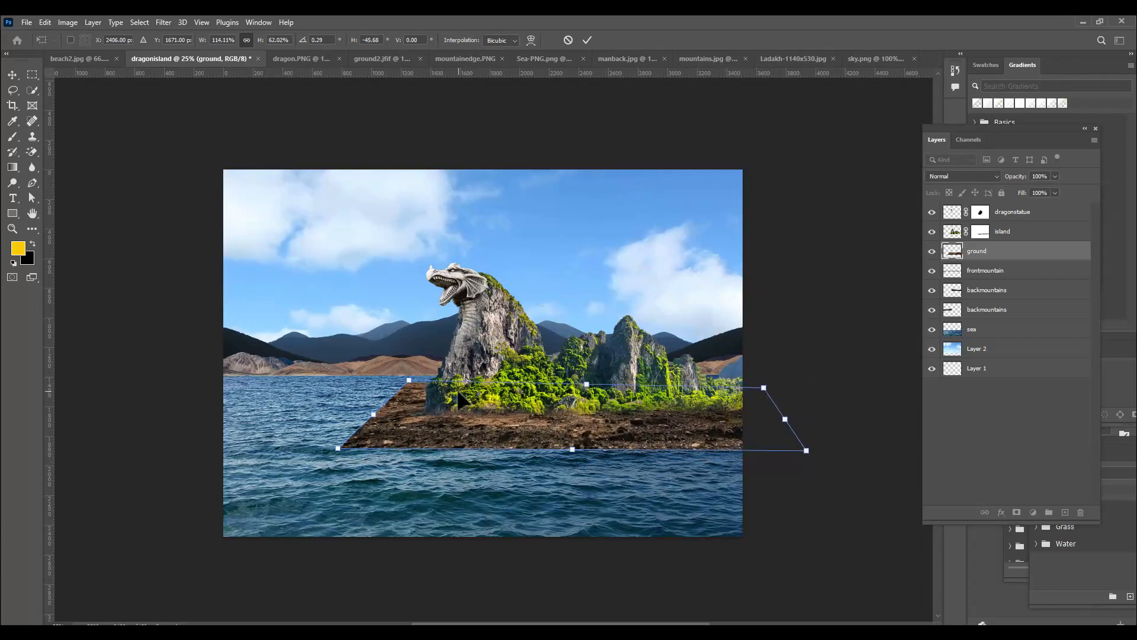
drag(410, 380, 410, 380)
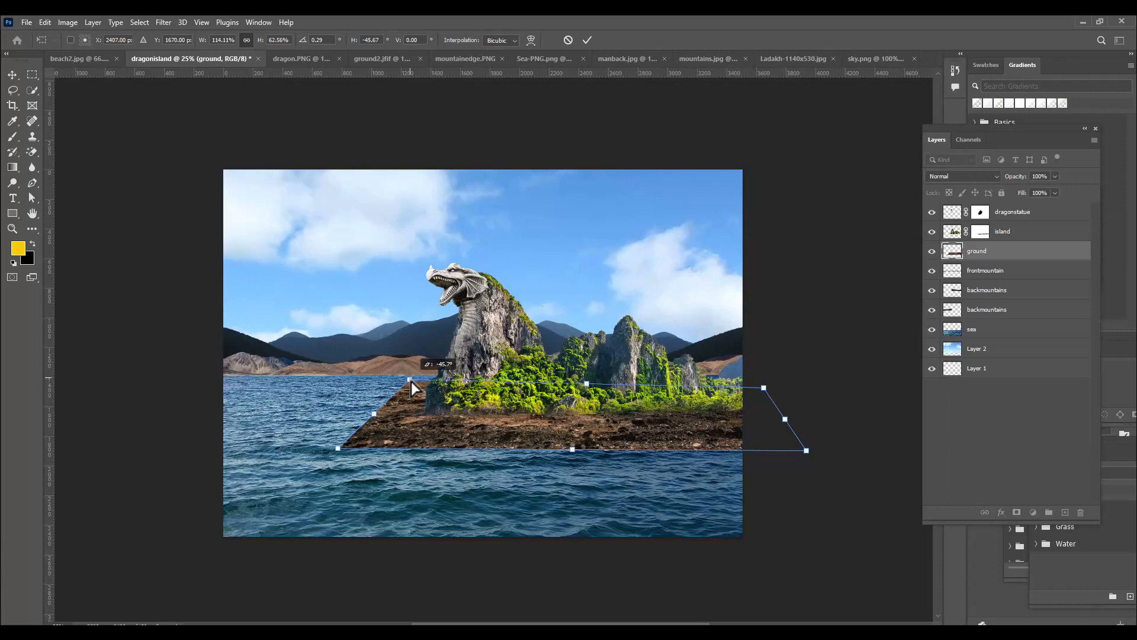
drag(338, 451, 356, 437)
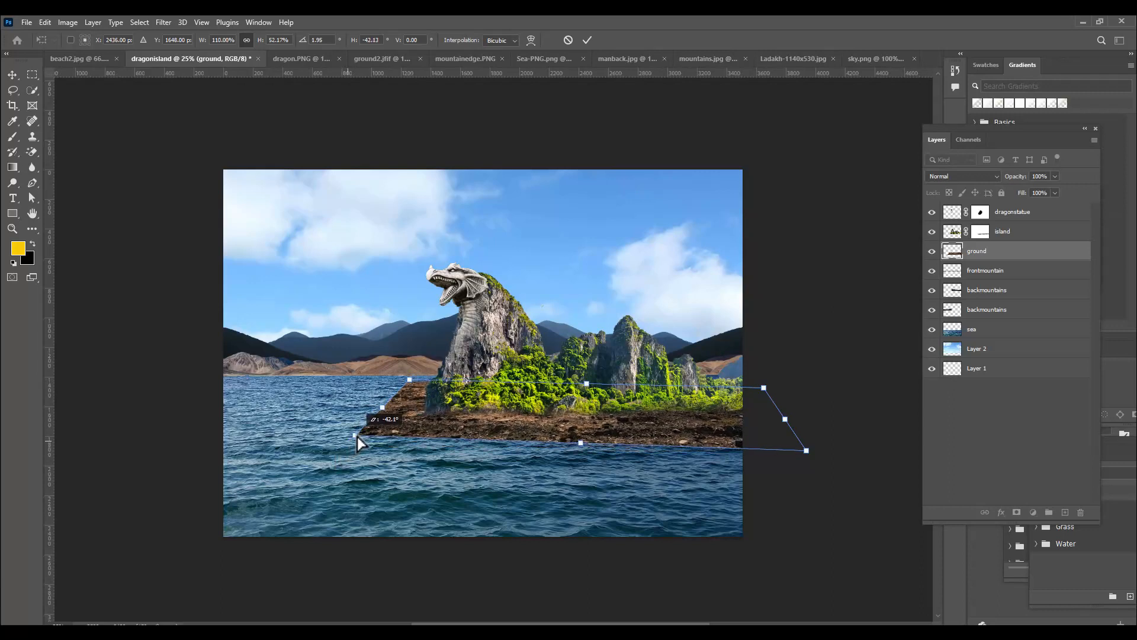
drag(809, 453, 816, 439)
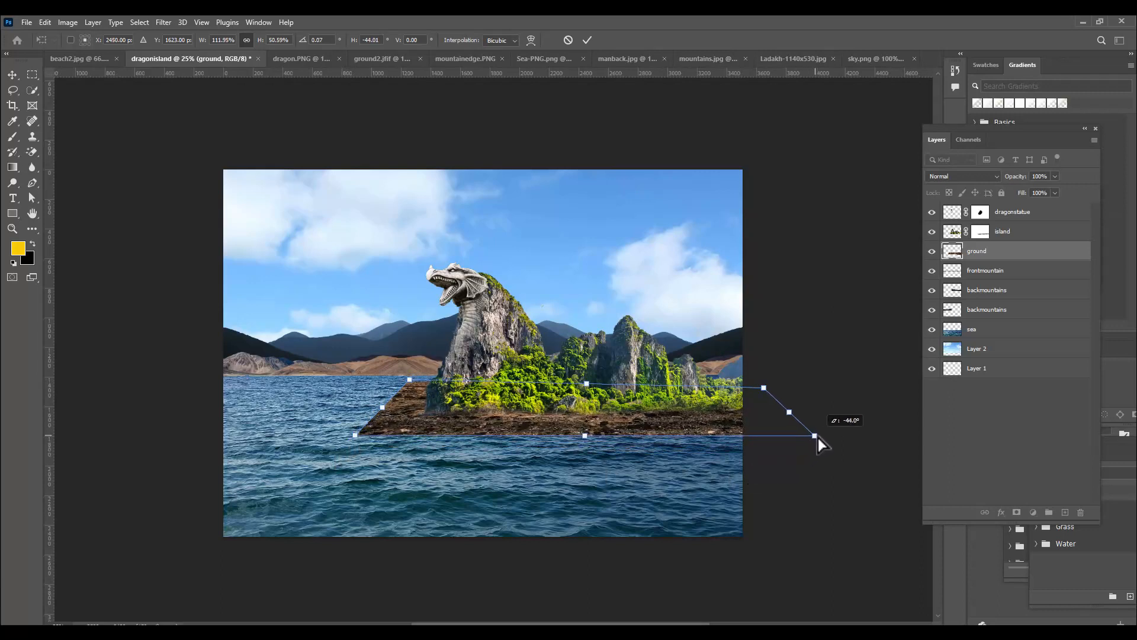
drag(766, 390, 766, 388)
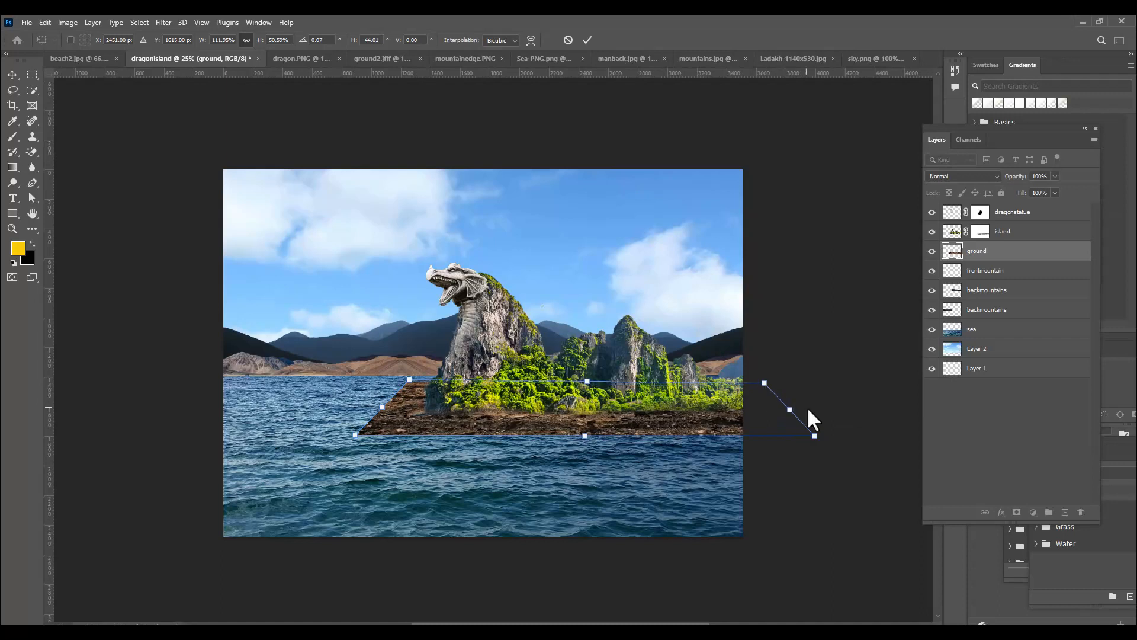
key(Return)
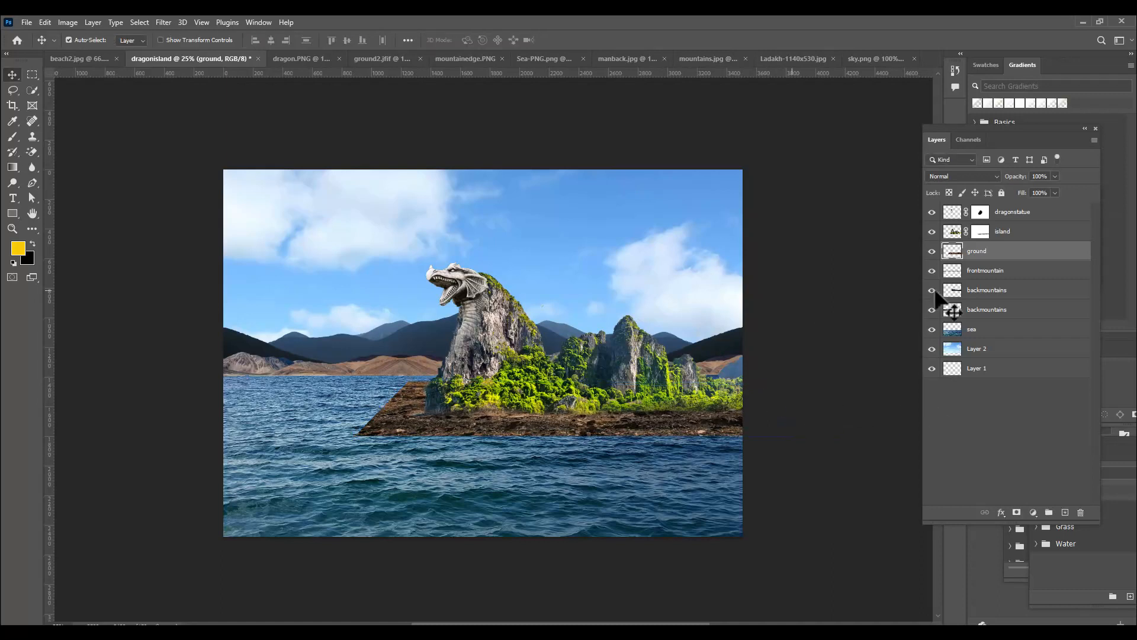
Add a layer mask to the ground layer and paint its outer edges away with a soft 250 px black brush at 100% flow
click(1016, 511)
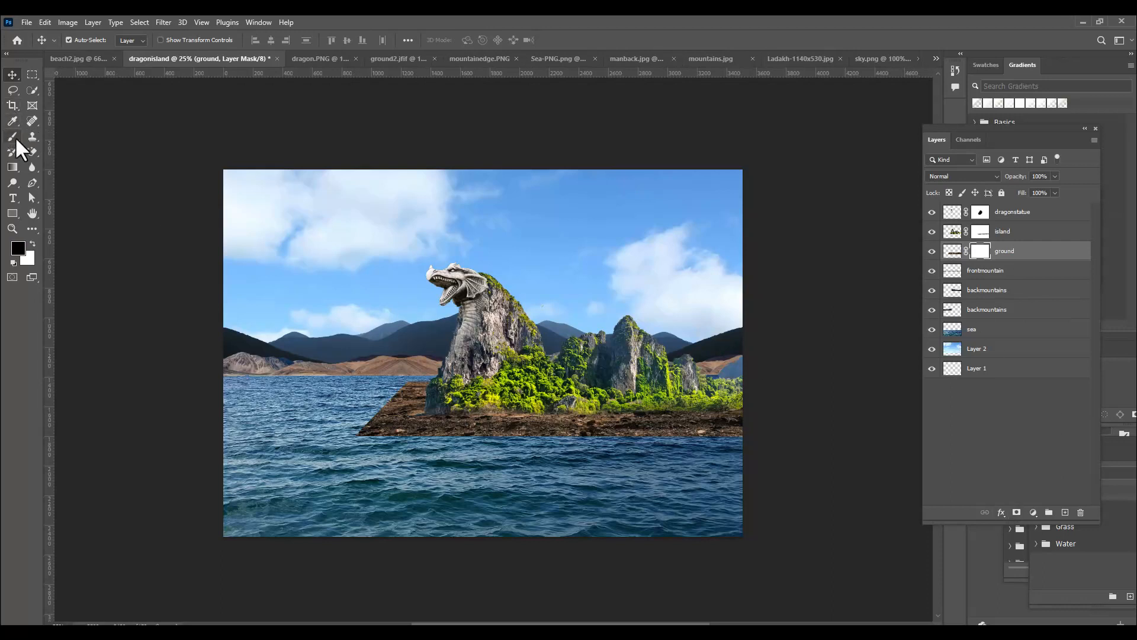
drag(12, 136, 46, 136)
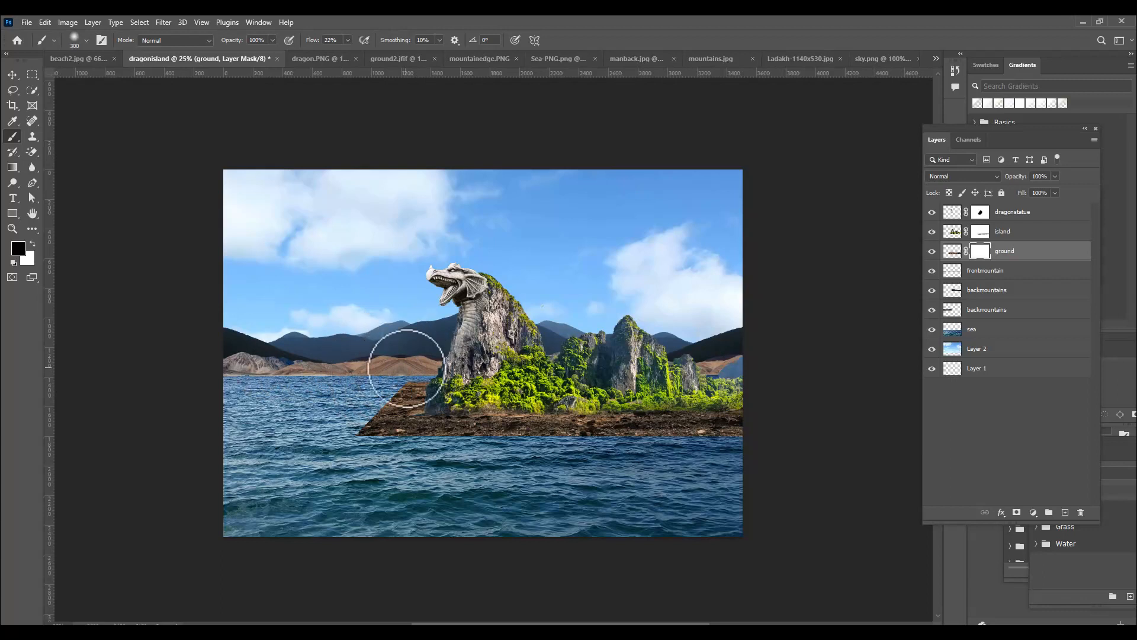
key(bracketright)
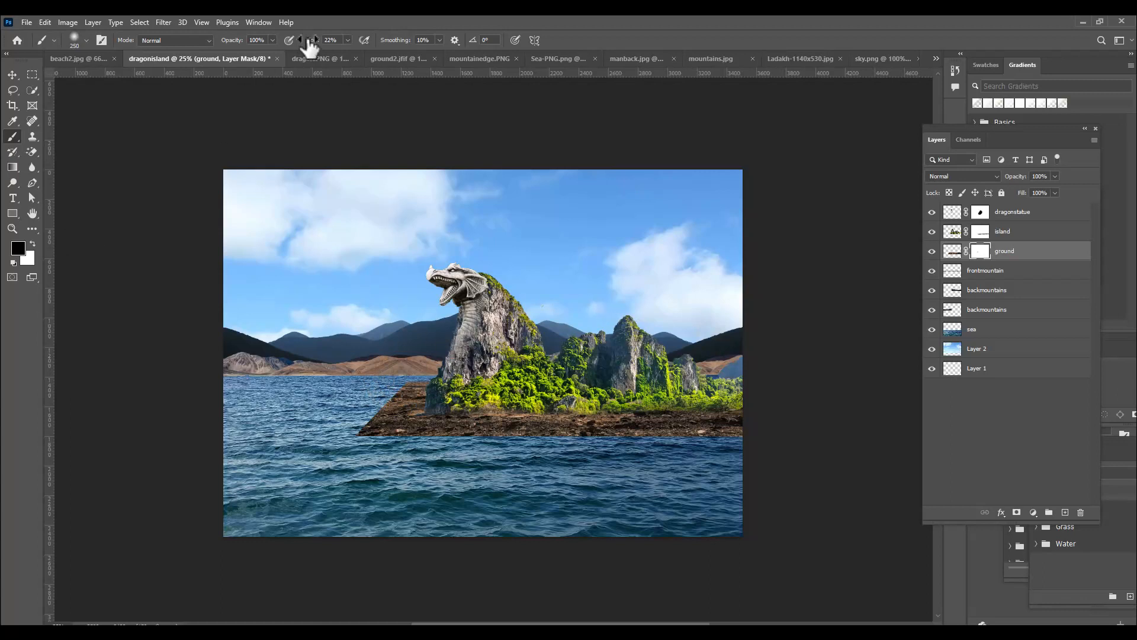
click(347, 40)
drag(342, 52, 405, 59)
mouse_move(423, 374)
mouse_down()
mouse_move(381, 384)
mouse_move(396, 378)
mouse_move(352, 432)
mouse_move(363, 419)
mouse_move(368, 442)
mouse_move(365, 430)
mouse_move(394, 455)
mouse_move(379, 442)
mouse_move(450, 460)
mouse_move(423, 451)
mouse_move(589, 459)
mouse_move(555, 448)
mouse_move(765, 437)
mouse_up()
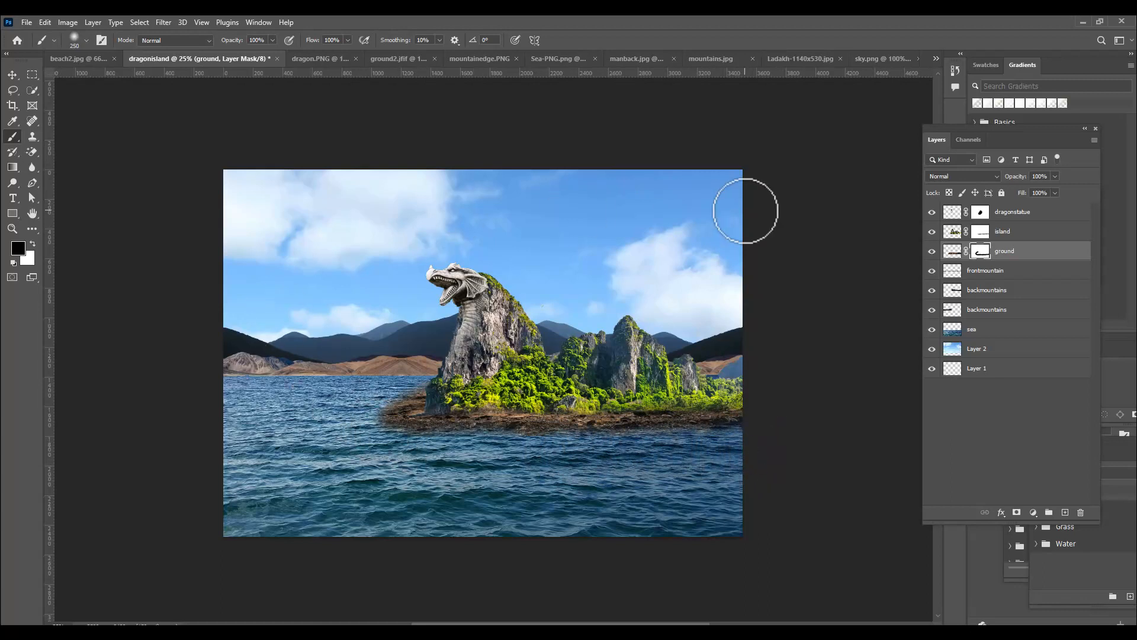
Set the brush flow to 23% for painting on the ground layer's mask
click(348, 39)
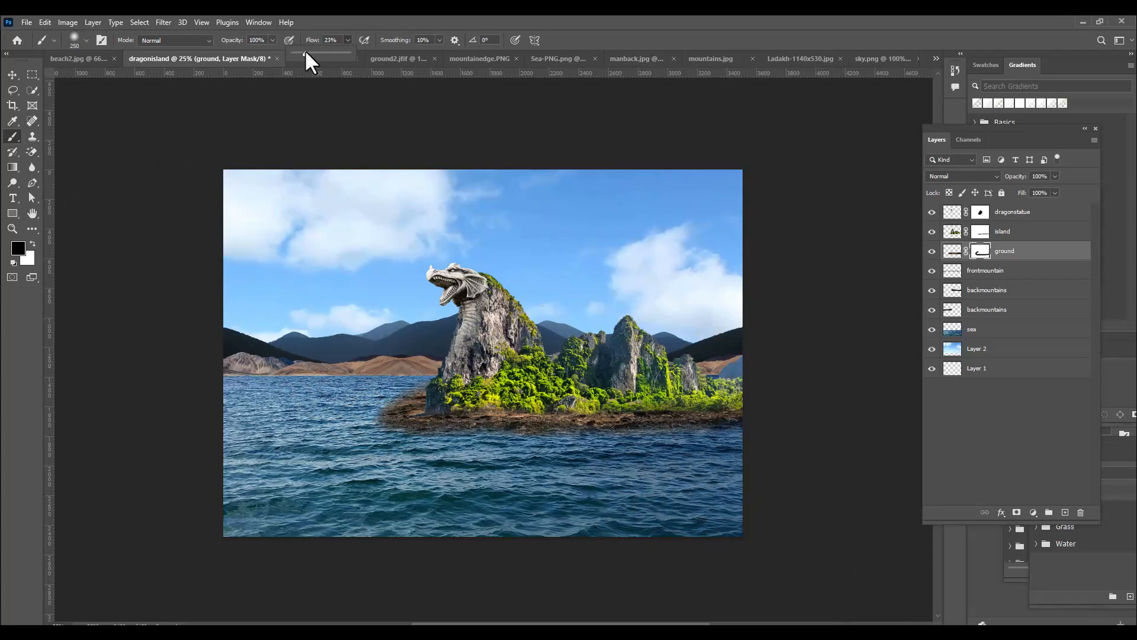
click(369, 23)
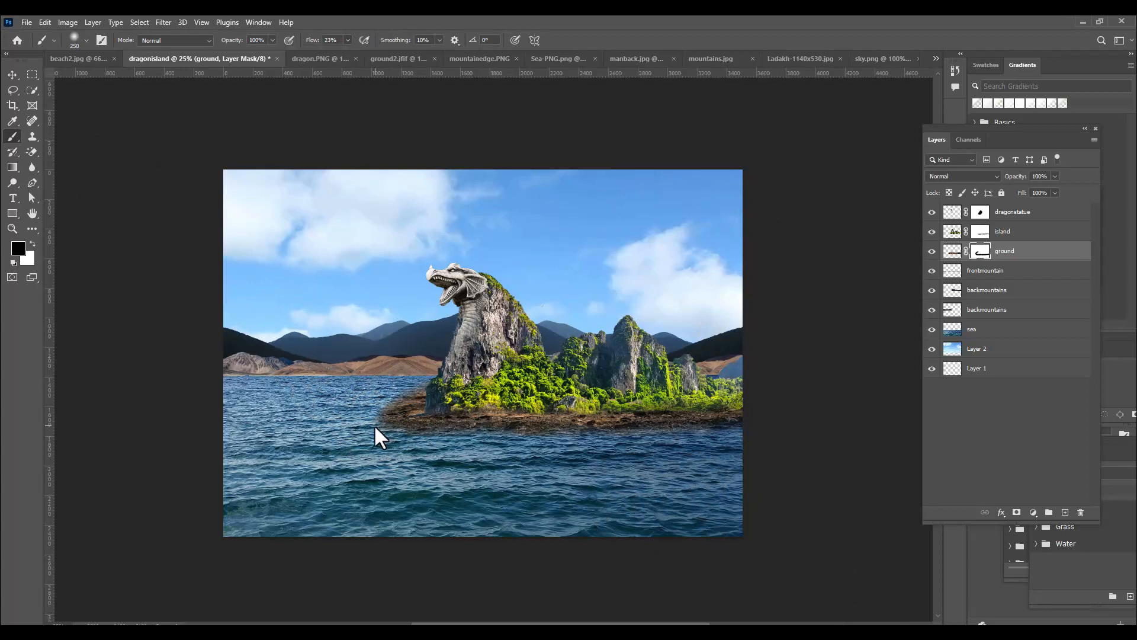
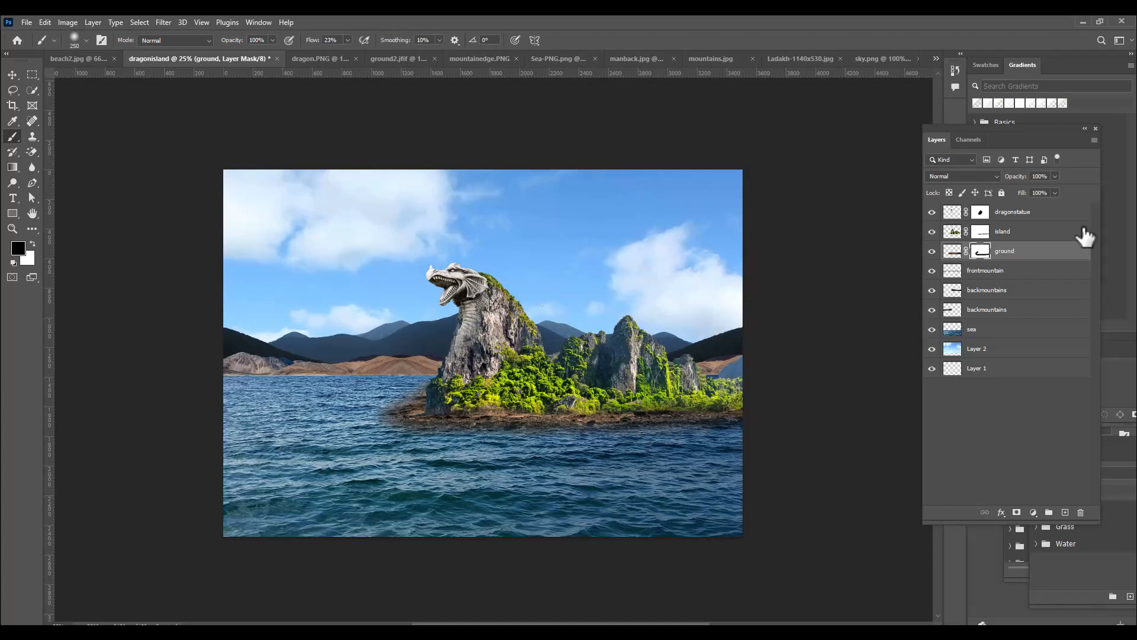
Rename the blue cloudy sky layer as "sky"
double_click(979, 350)
text(sky)
key(Return)
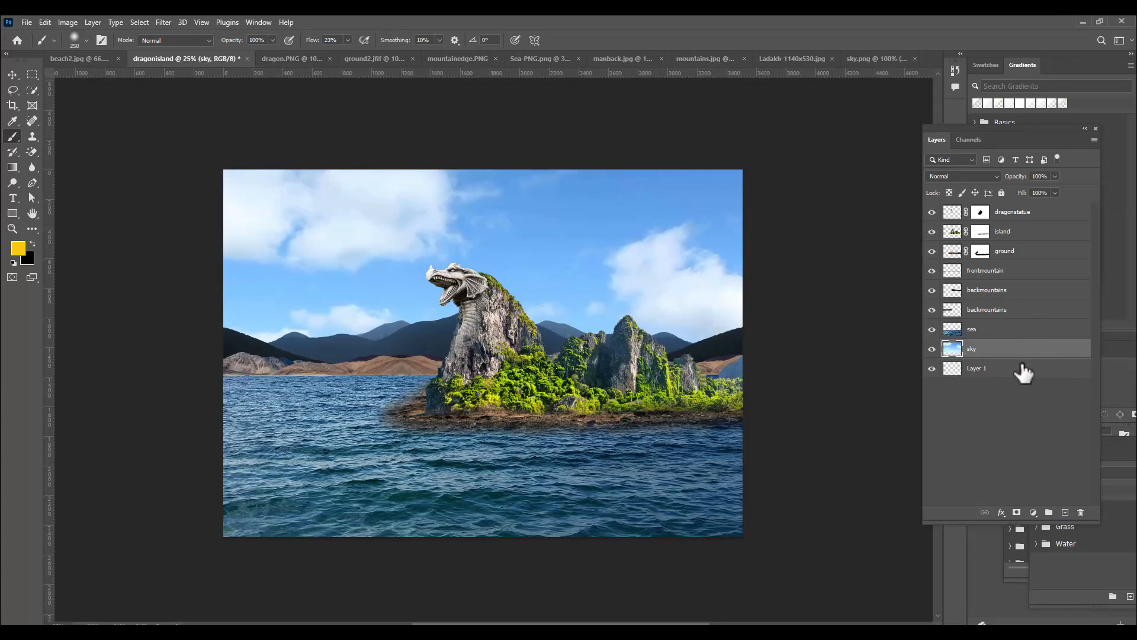
Add a new layer directly above the sky layer and fill it with an orange of about #fb9d0a
click(1064, 512)
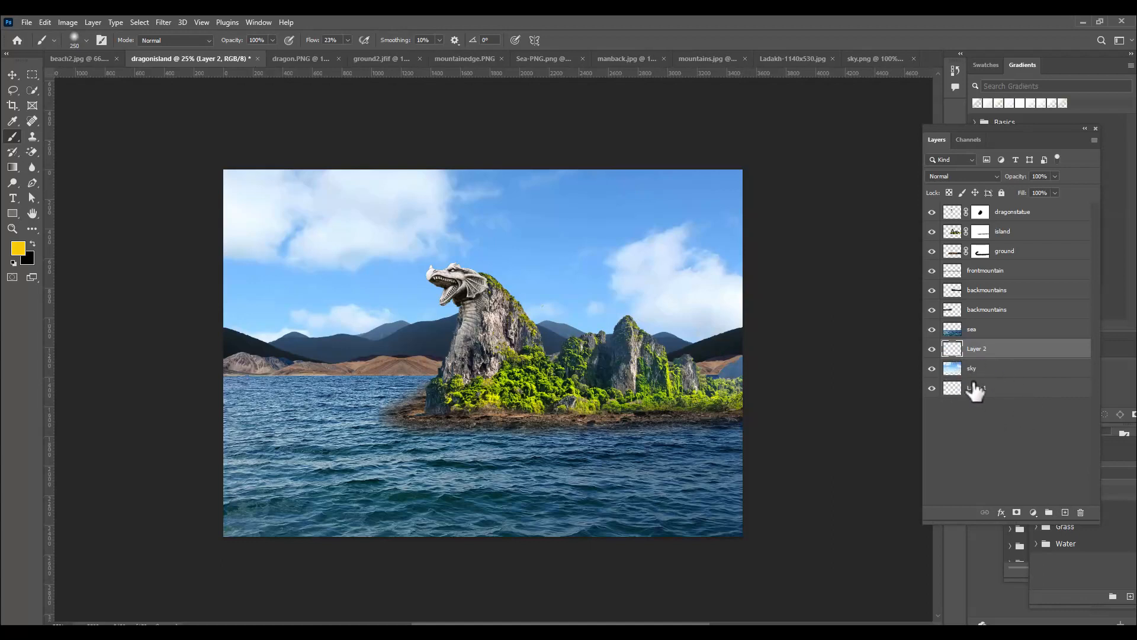
click(18, 247)
drag(878, 314, 876, 307)
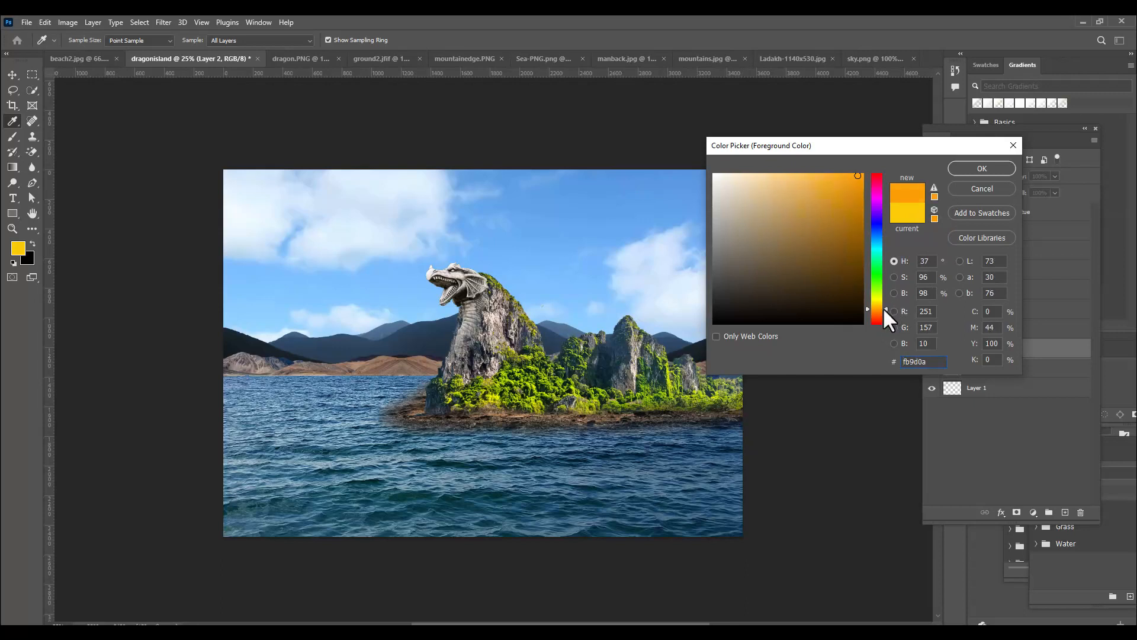
drag(883, 306, 881, 307)
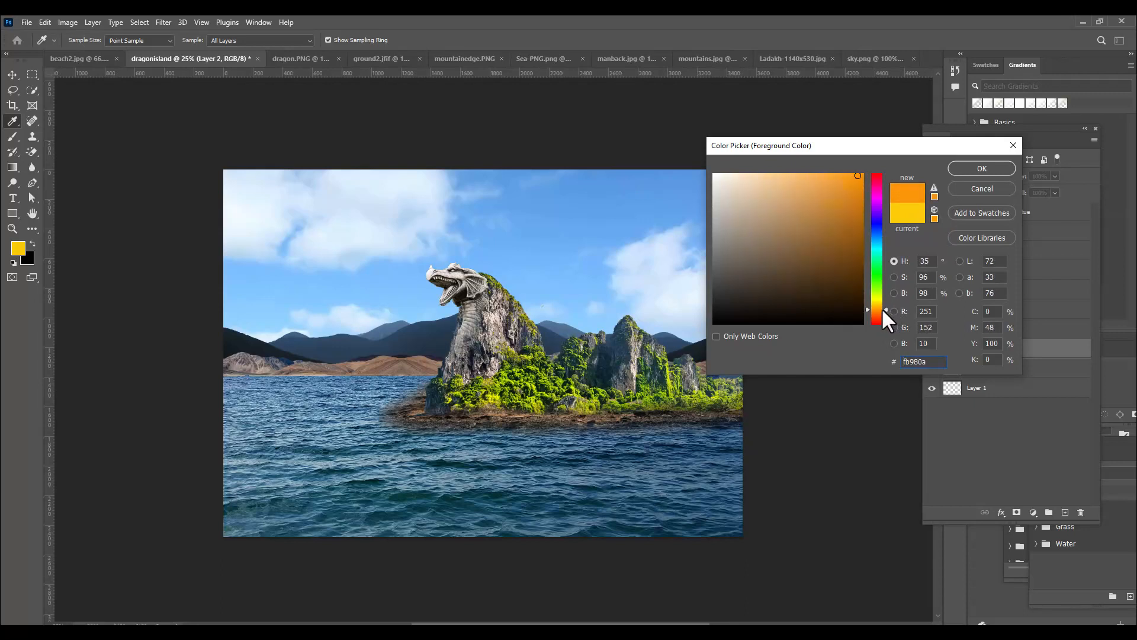
click(965, 169)
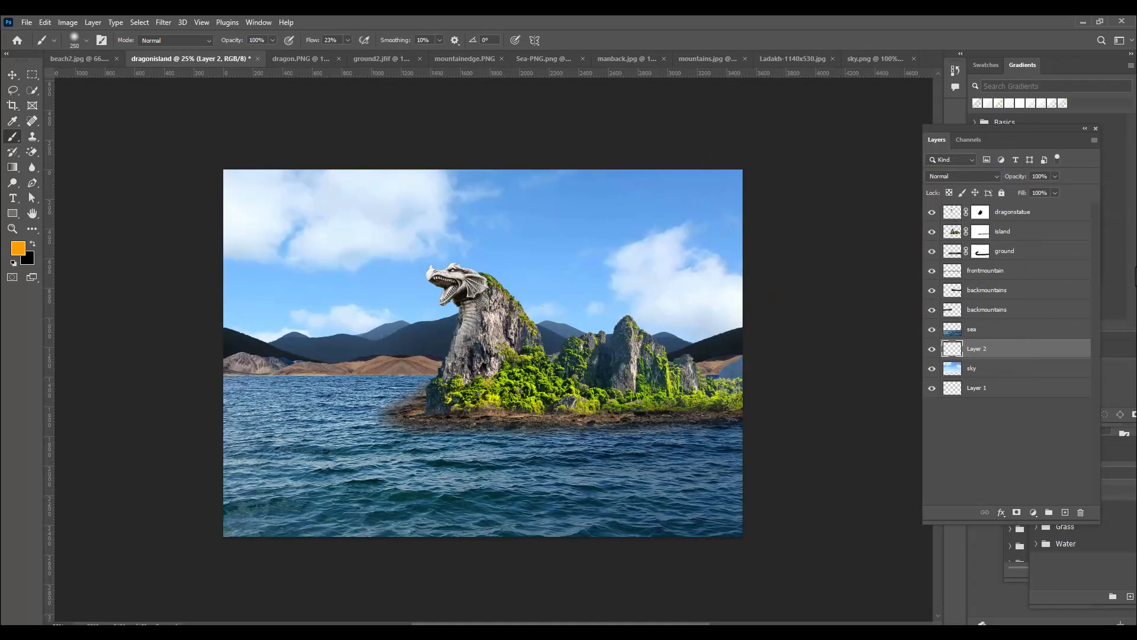
key(alt+BackSpace)
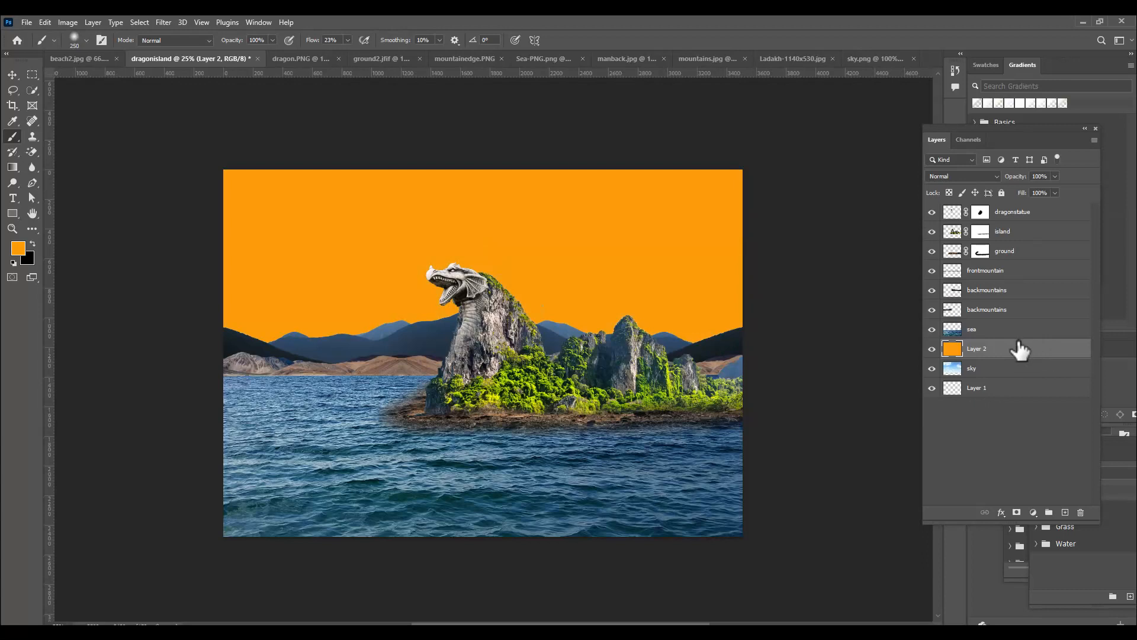
Set the orange fill layer's blend mode to Hard Light and its opacity to 63%
click(968, 176)
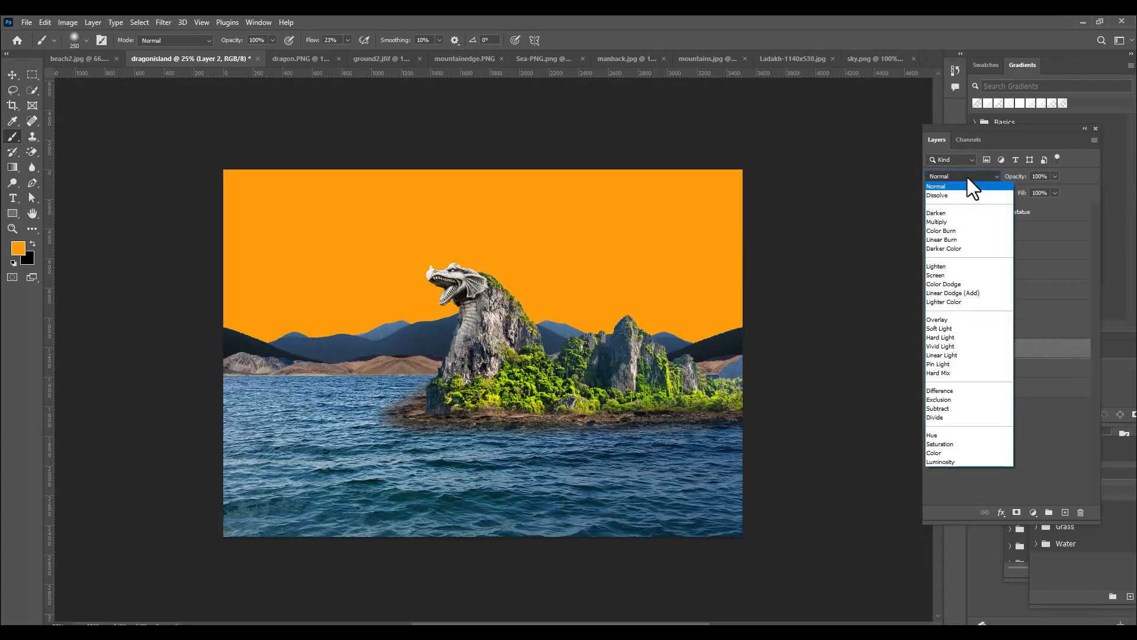
click(971, 336)
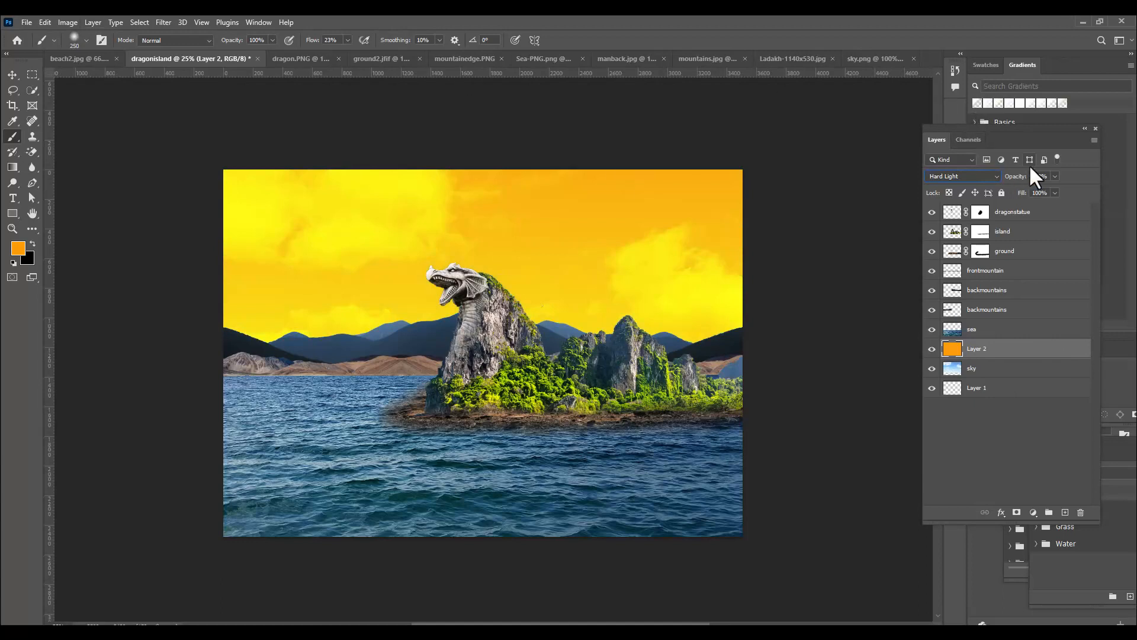
click(1054, 176)
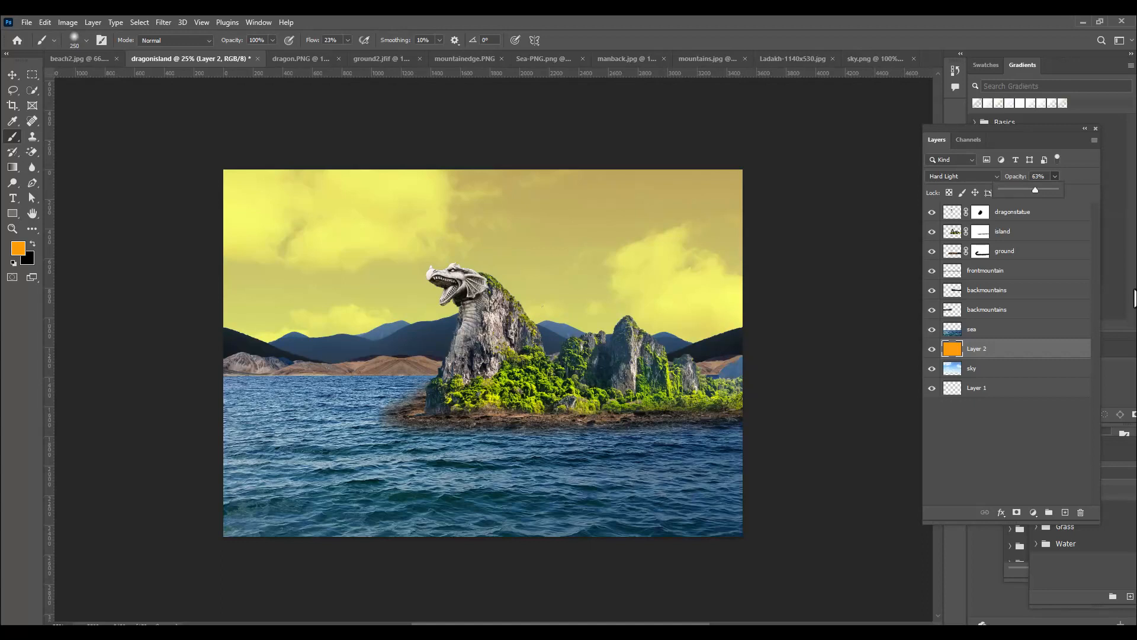
click(1120, 179)
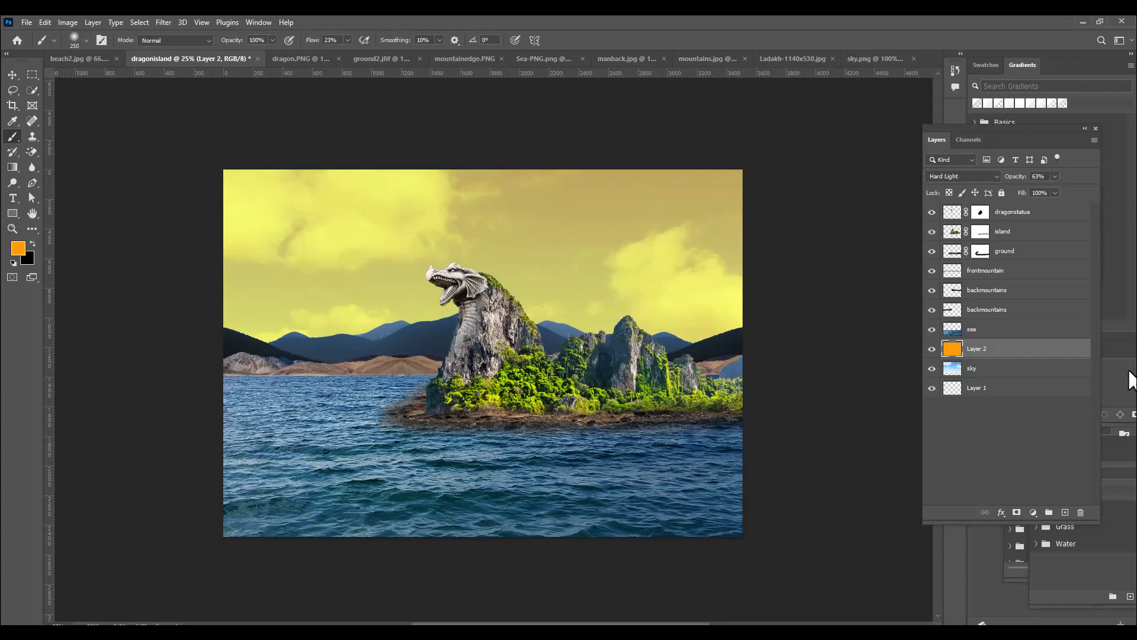
Select the overhanging rock ledge in mountainedge.PNG with the Quick Selection tool, covering it from its upper edge to the base
click(703, 54)
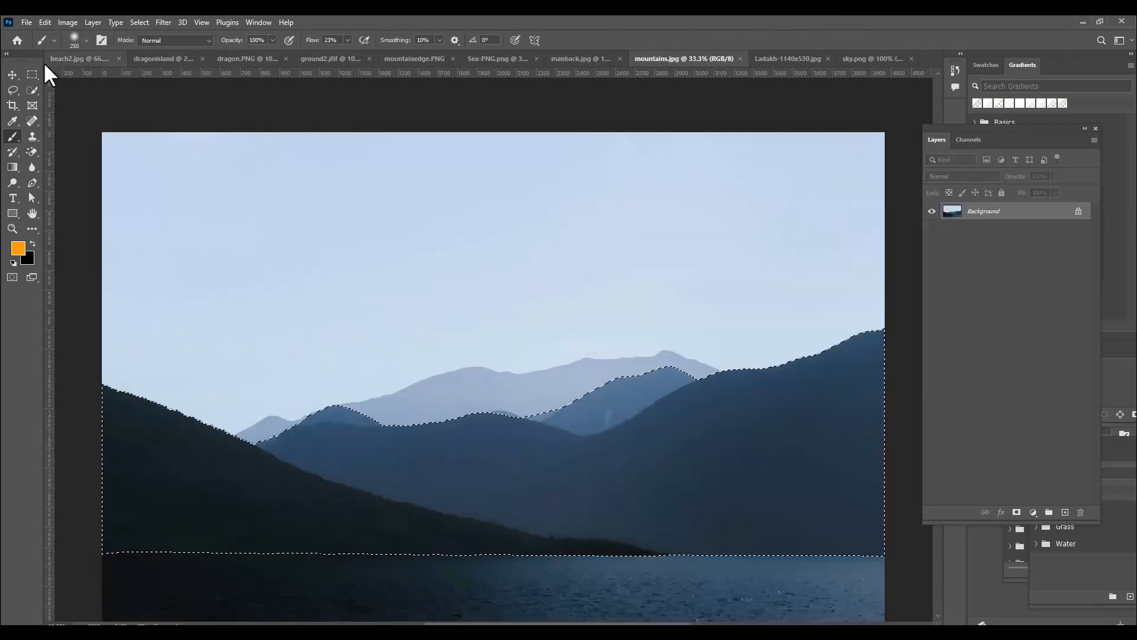
click(401, 58)
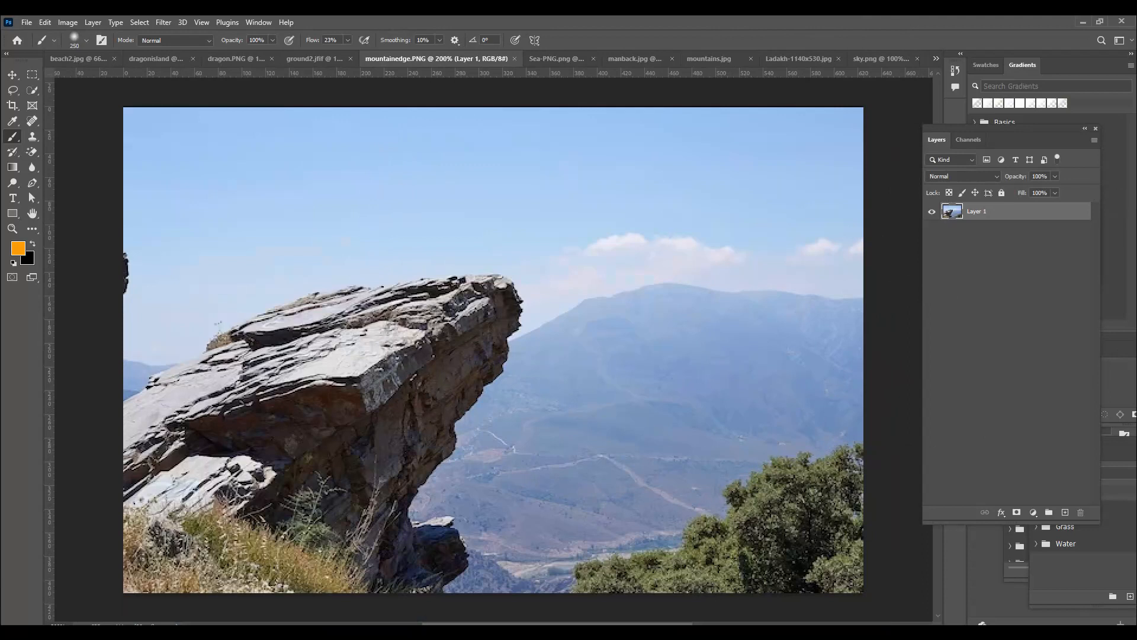
click(34, 91)
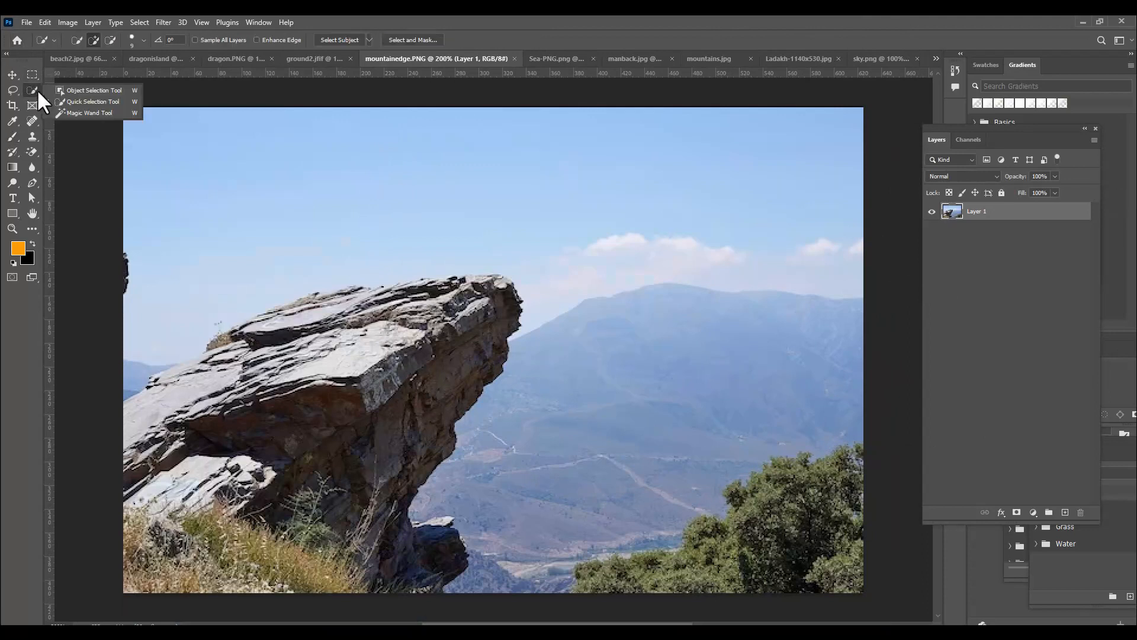
click(77, 102)
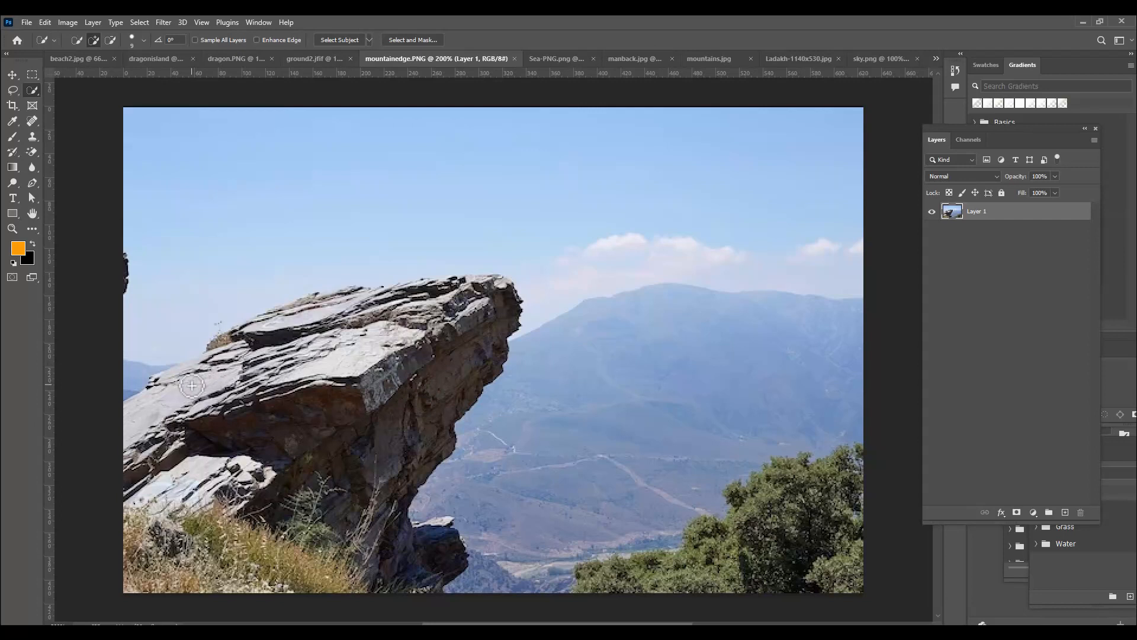
mouse_move(481, 313)
mouse_down()
mouse_move(466, 363)
mouse_move(203, 548)
mouse_move(165, 471)
mouse_move(186, 412)
mouse_move(250, 359)
mouse_move(147, 389)
mouse_move(228, 342)
mouse_move(303, 322)
mouse_move(372, 330)
mouse_move(256, 329)
mouse_move(354, 293)
mouse_move(253, 333)
mouse_move(306, 434)
mouse_move(401, 552)
mouse_move(437, 531)
mouse_move(442, 522)
mouse_move(229, 548)
mouse_move(277, 550)
mouse_move(132, 574)
mouse_move(222, 523)
mouse_up()
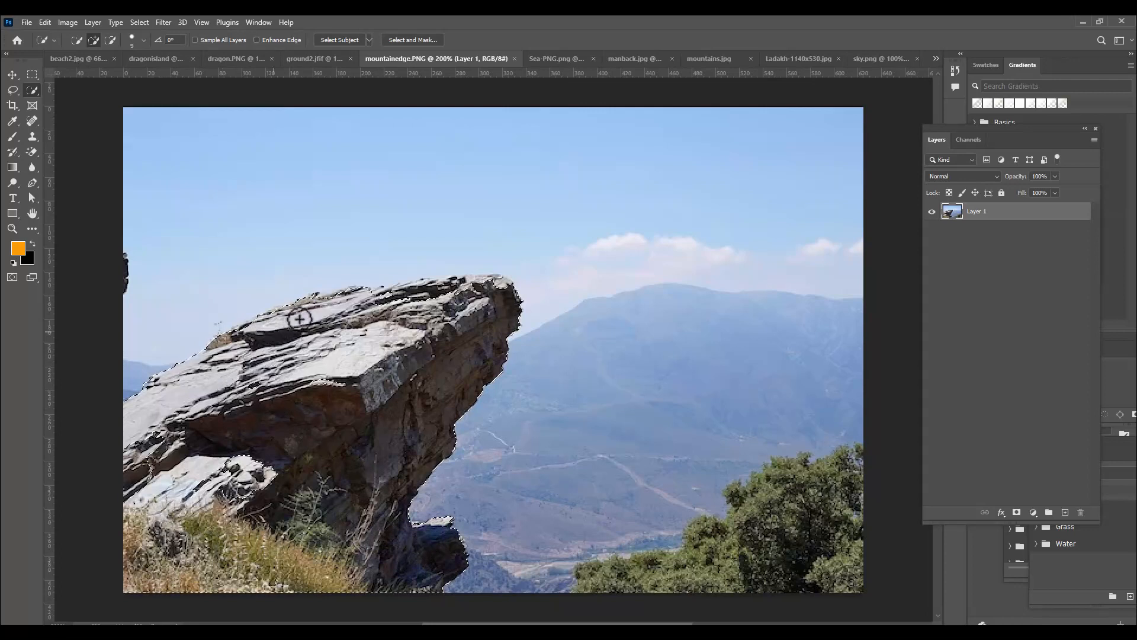
mouse_move(323, 298)
mouse_down()
mouse_move(370, 314)
mouse_move(437, 309)
mouse_move(423, 281)
mouse_move(379, 293)
mouse_move(507, 285)
mouse_up()
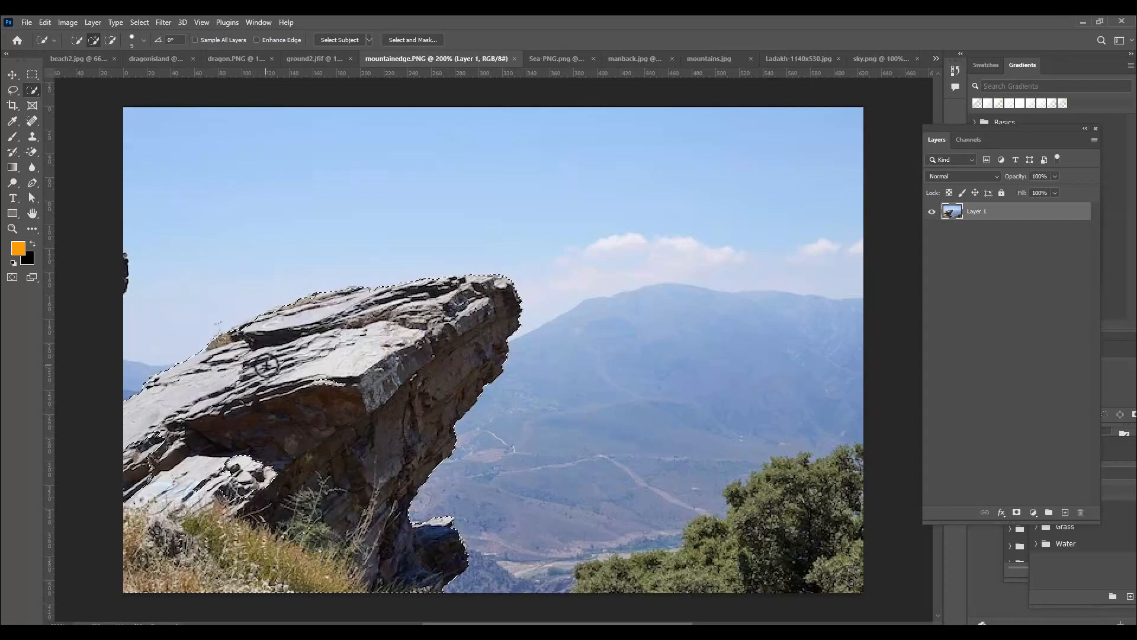
Copy the selected rock ledge into the dragonisland document and place its layer above the dragonstatue layer
click(12, 75)
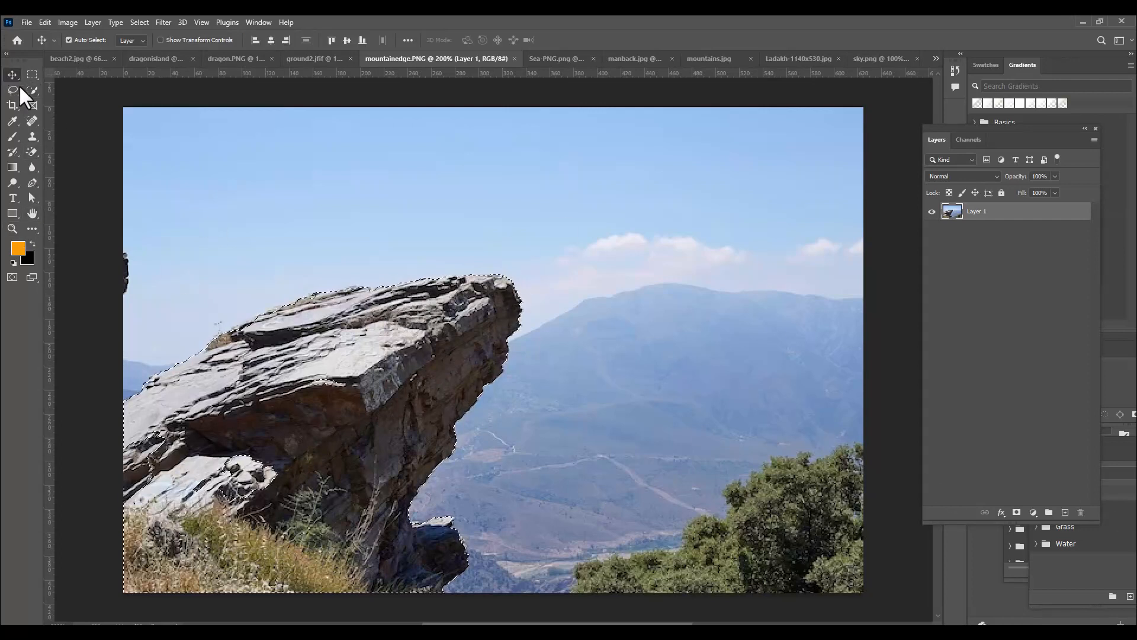
drag(342, 306, 280, 444)
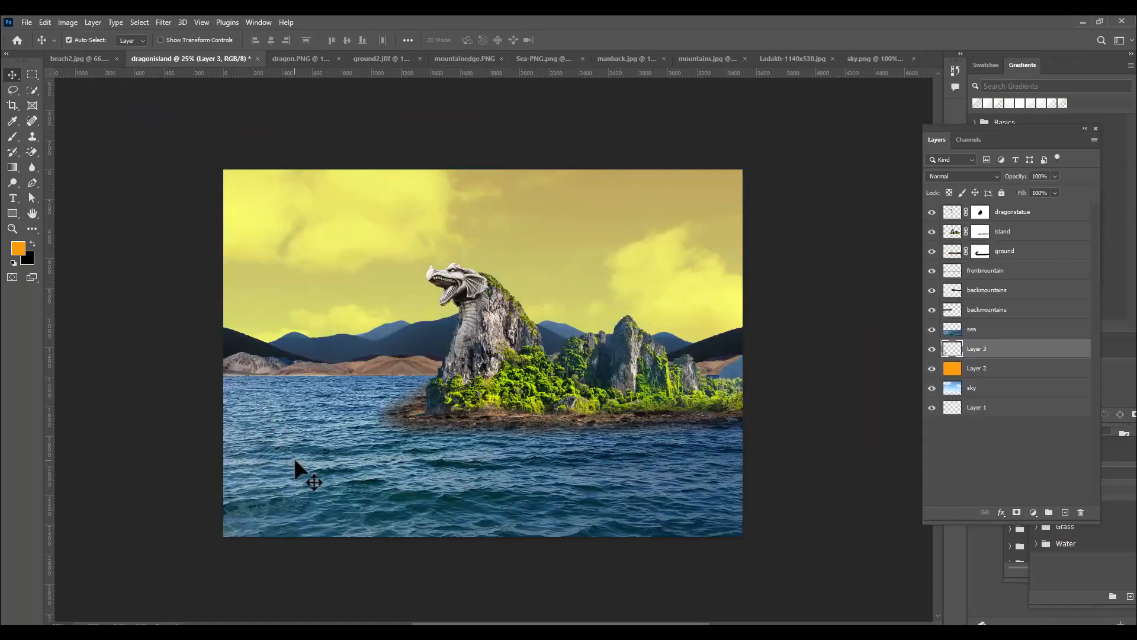
drag(1015, 354, 1007, 205)
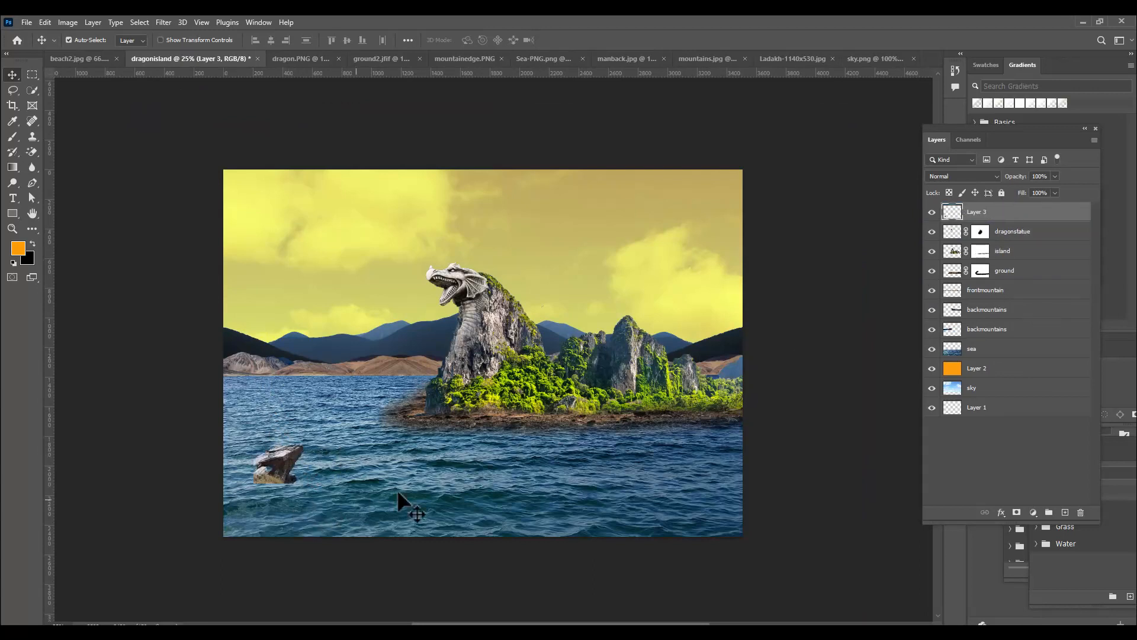
Enlarge the copied rock ledge to about 559% at the left side of the sea, and delete its layer
key(ctrl+t)
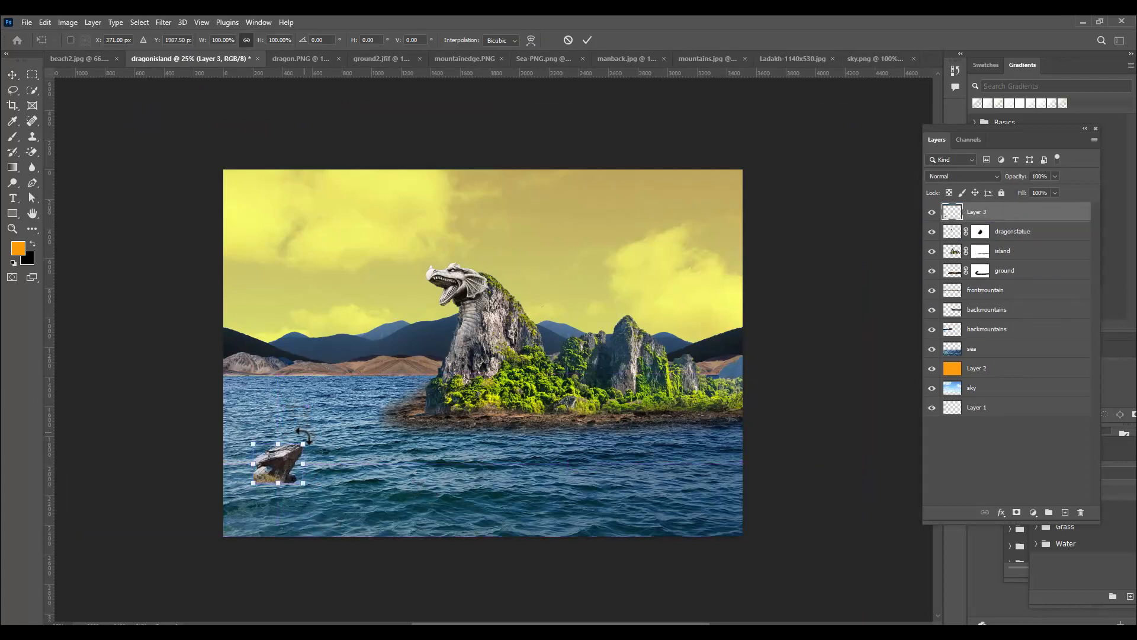
drag(303, 443, 394, 320)
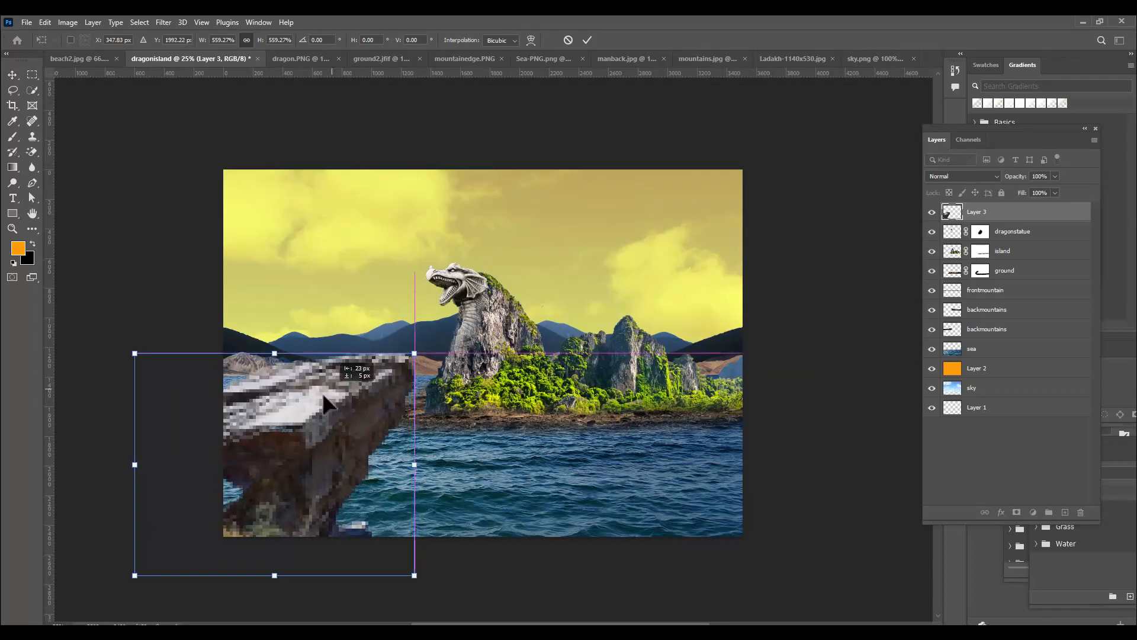
drag(323, 393, 323, 399)
key(Return)
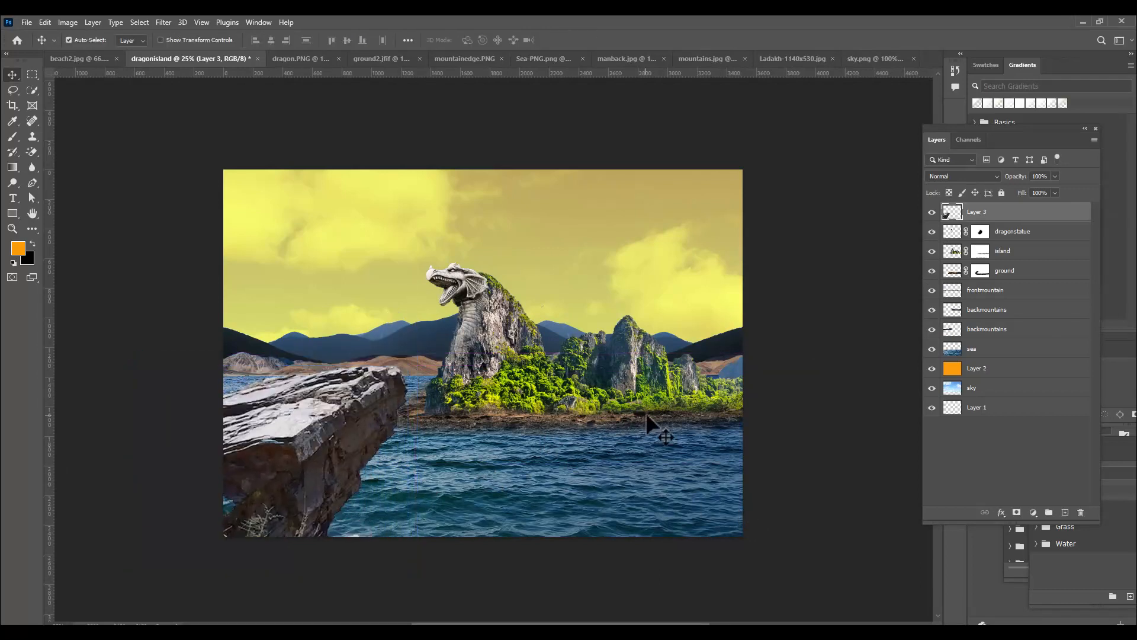
key(Delete)
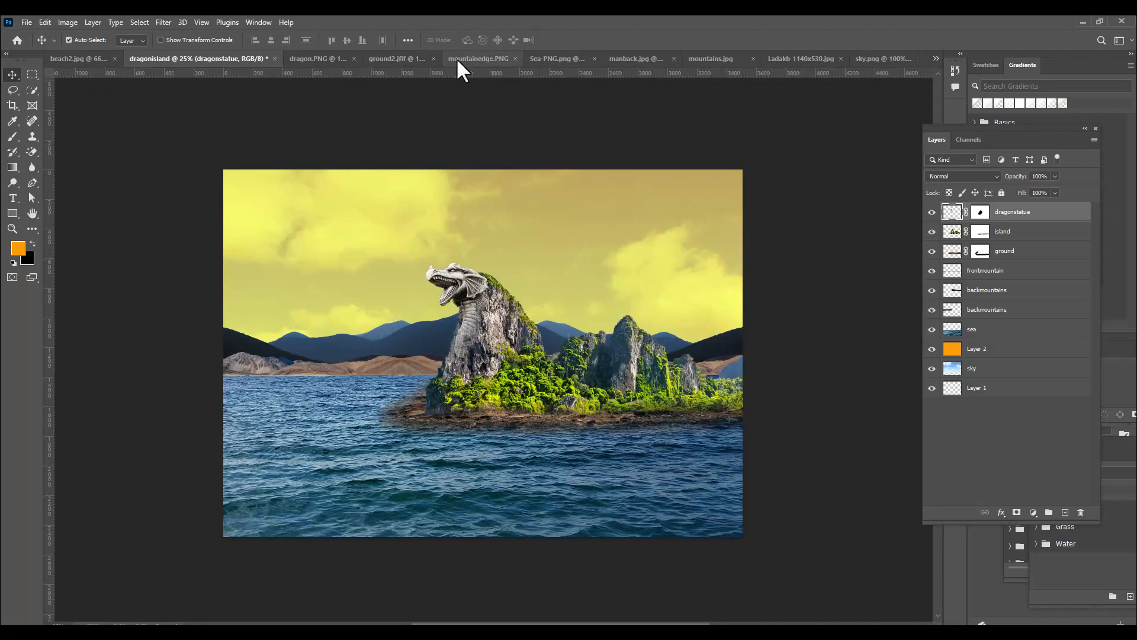
Enlarge the Quick Selection brush to 25 px in mountainedge.PNG and copy the selected rock ledge into dragonisland as the topmost layer
click(471, 57)
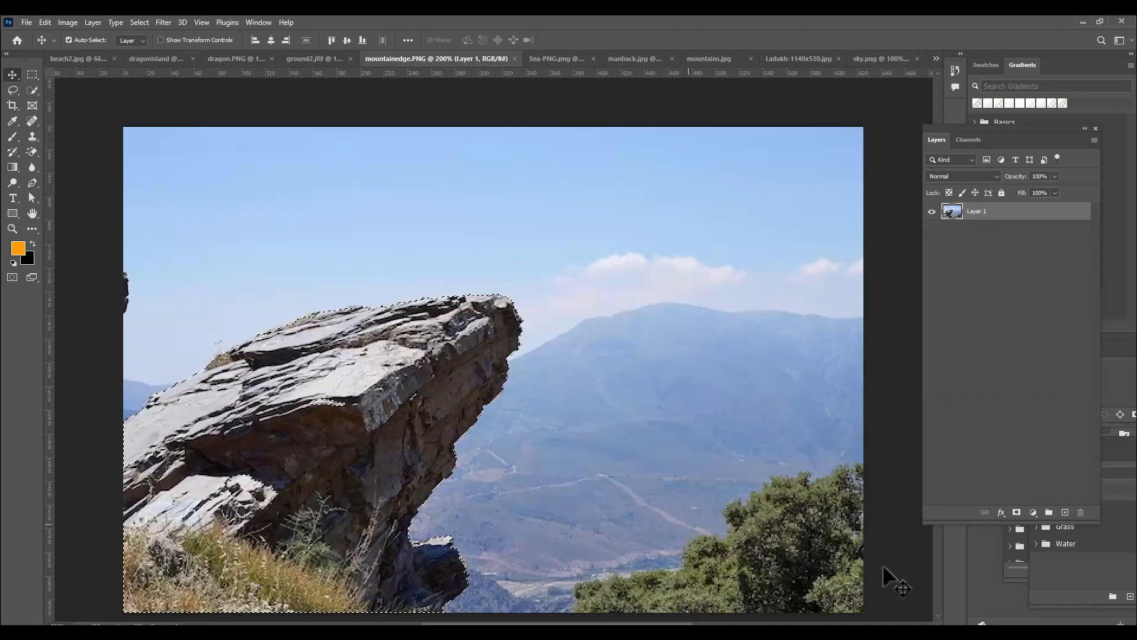
click(33, 90)
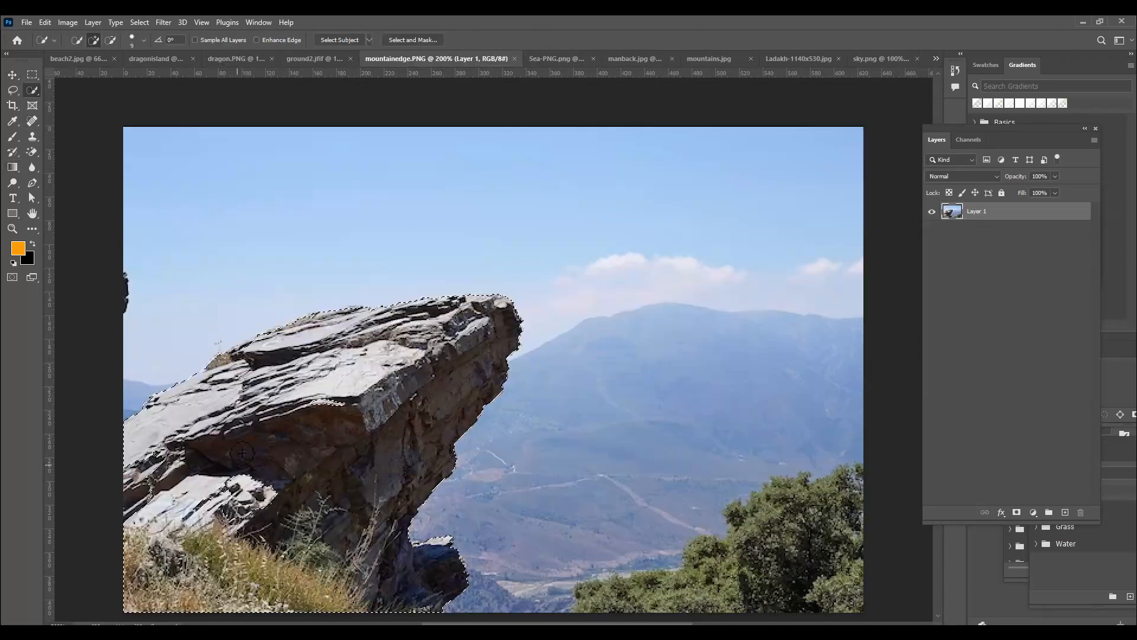
key(bracketright)
key(bracketright)
key(bracketright)
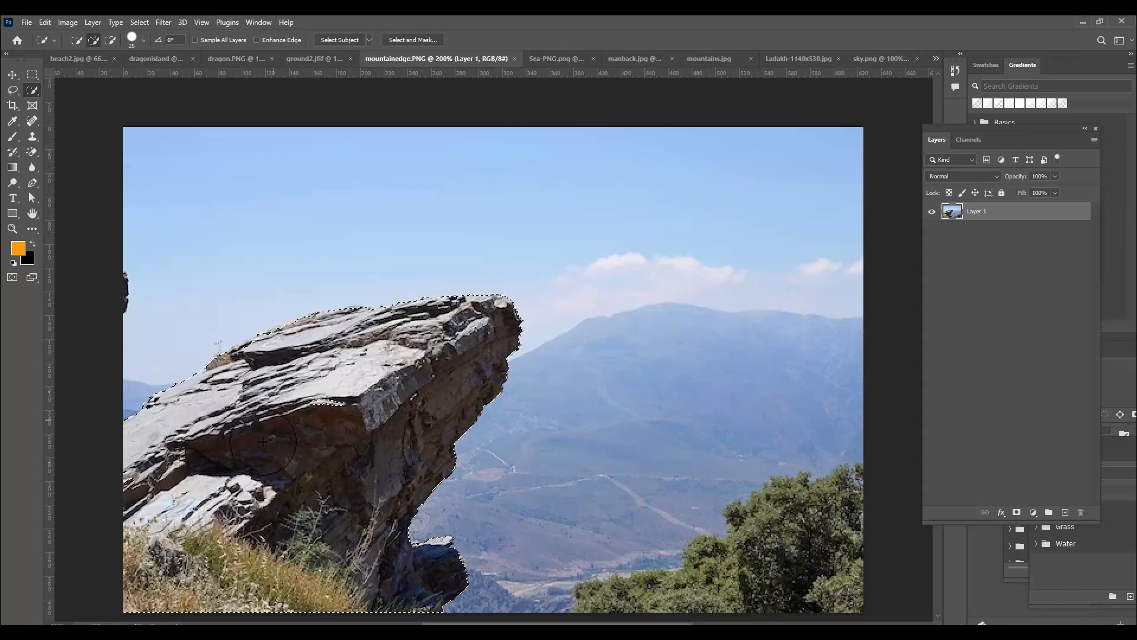
click(12, 74)
drag(392, 391, 308, 441)
Scale the rock ledge to about 586%, position it in the left foreground with its tip before the dragon's cliff, and apply the transform
key(ctrl+t)
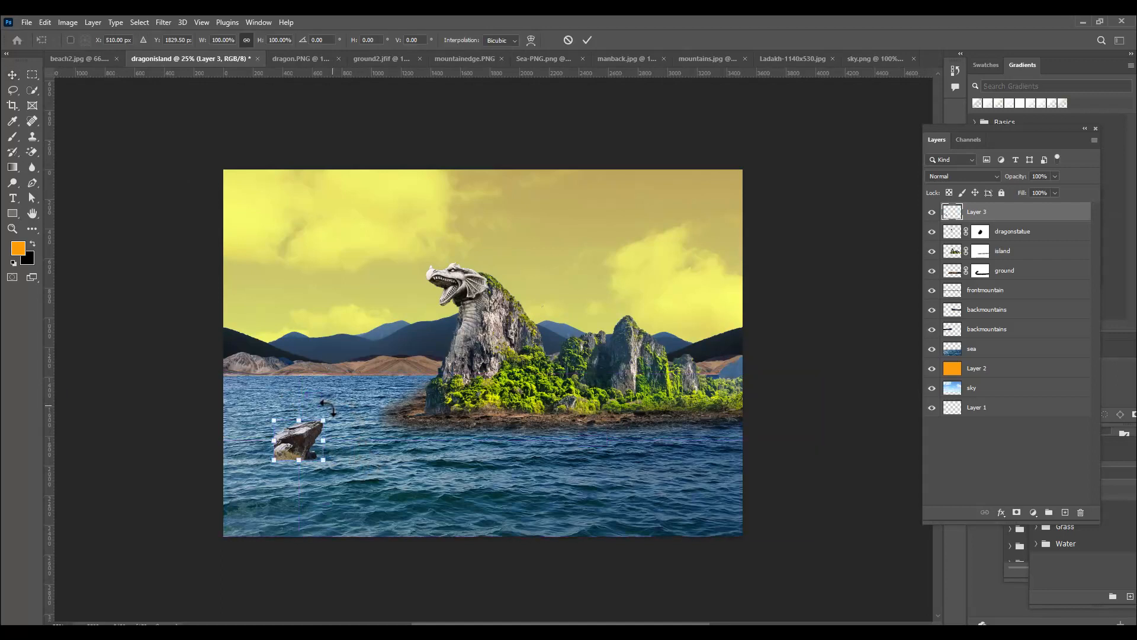
drag(324, 419, 379, 280)
drag(347, 372, 380, 408)
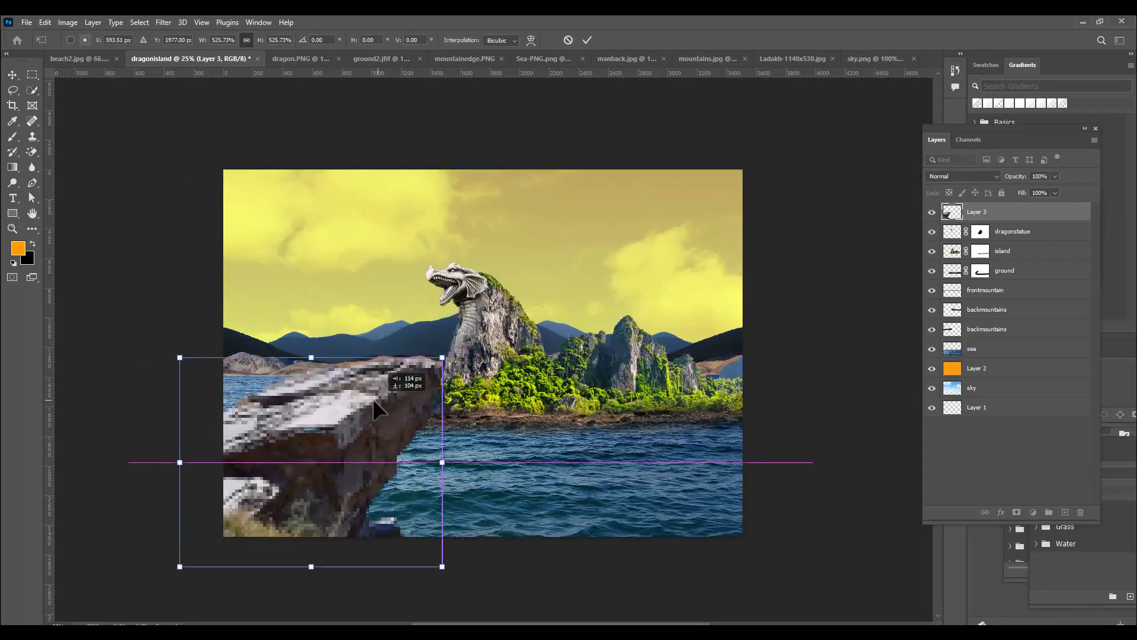
drag(442, 358, 469, 339)
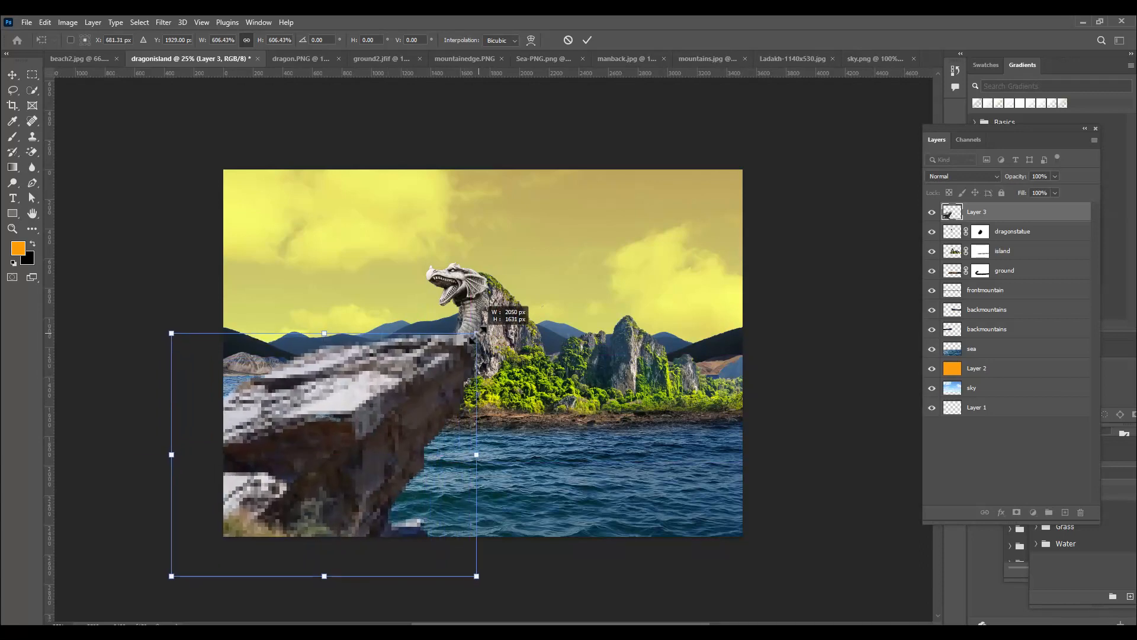
drag(378, 373, 369, 371)
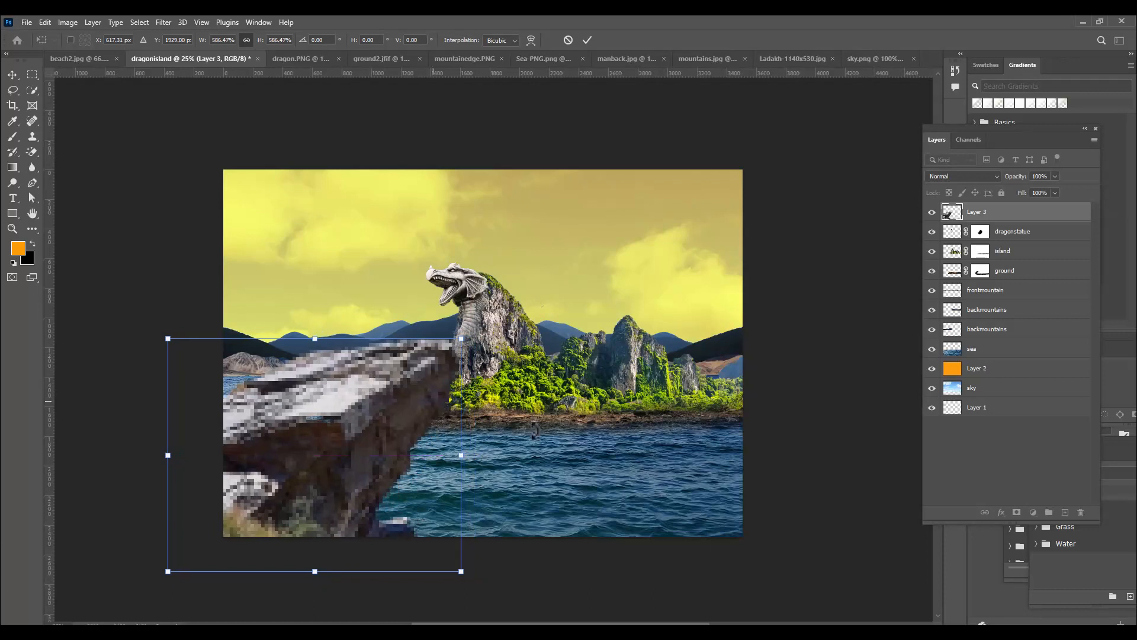
key(Return)
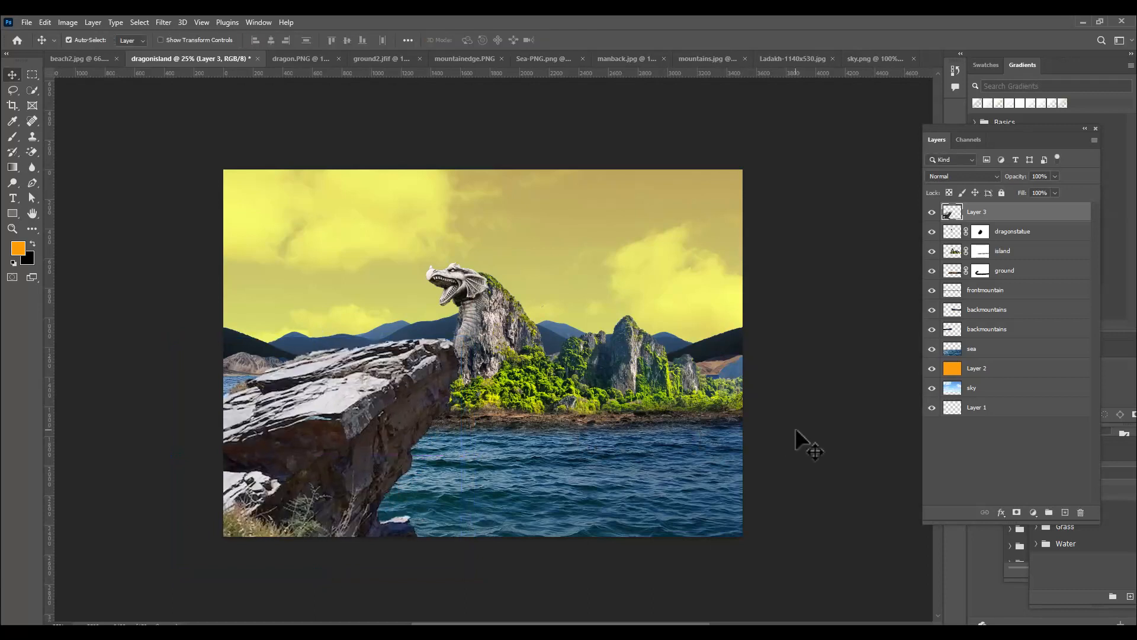
Select the island and ground layers together
click(1046, 252)
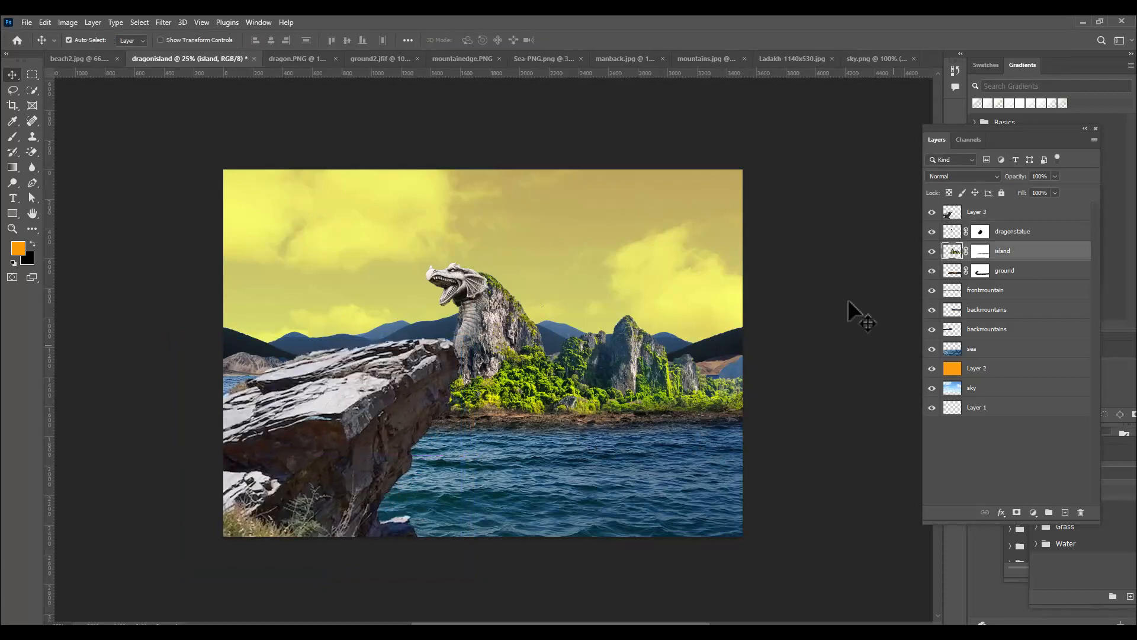
shift+click(1052, 272)
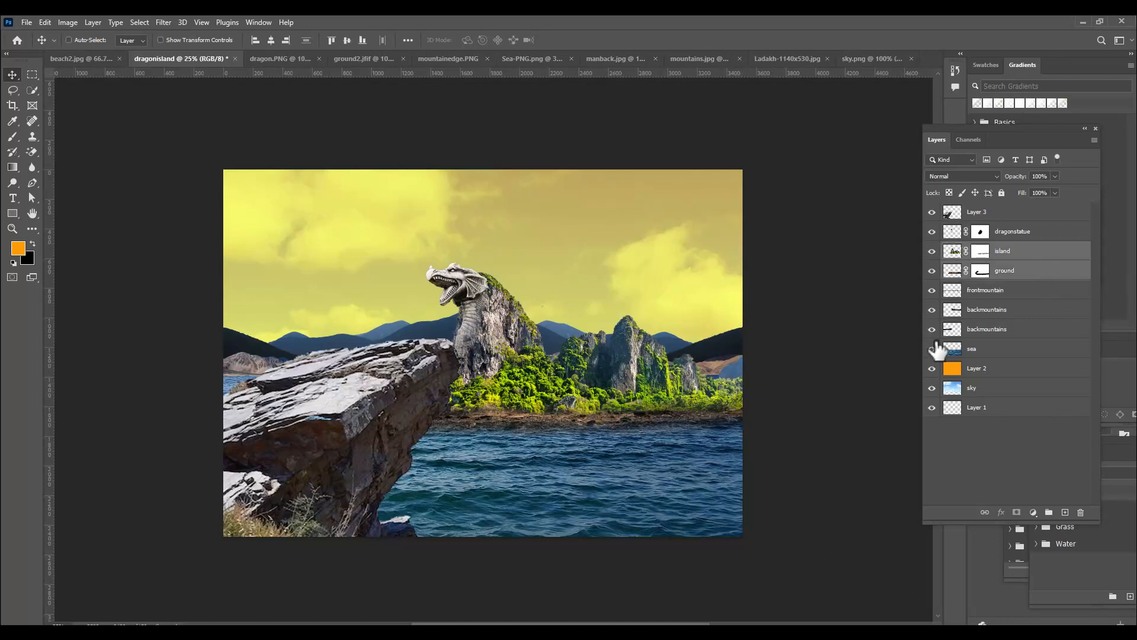
key(ctrl+t)
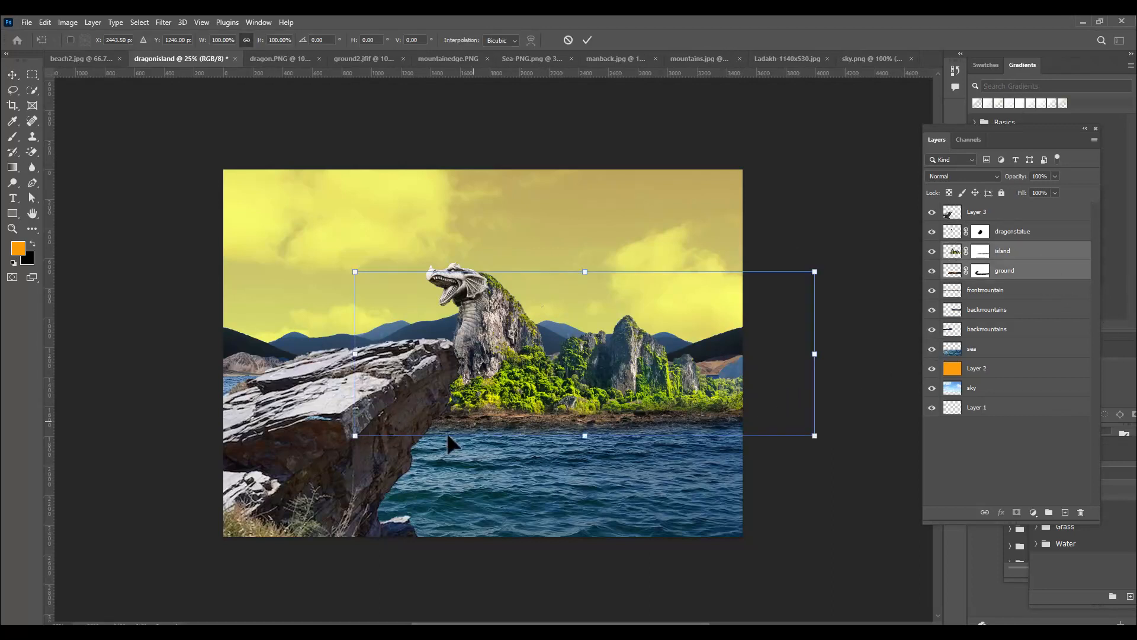
drag(537, 360, 562, 361)
key(ctrl+z)
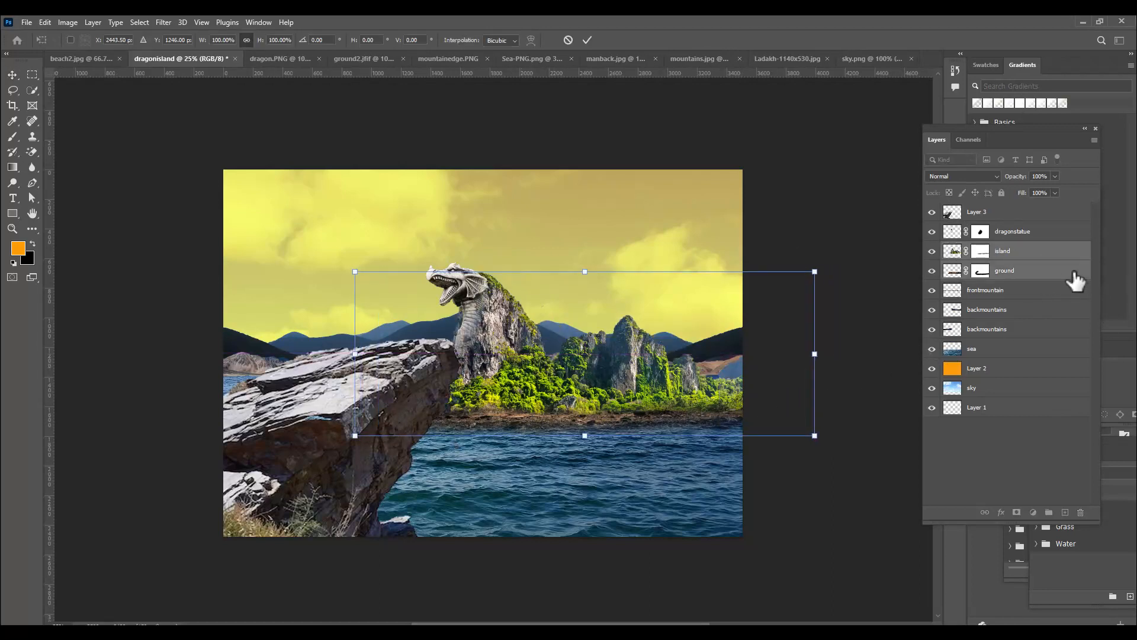
Add dragonstatue to the selected island and ground layers, scale all three to about 87%, and move them right, clear of the rock ledge
shift+click(1053, 232)
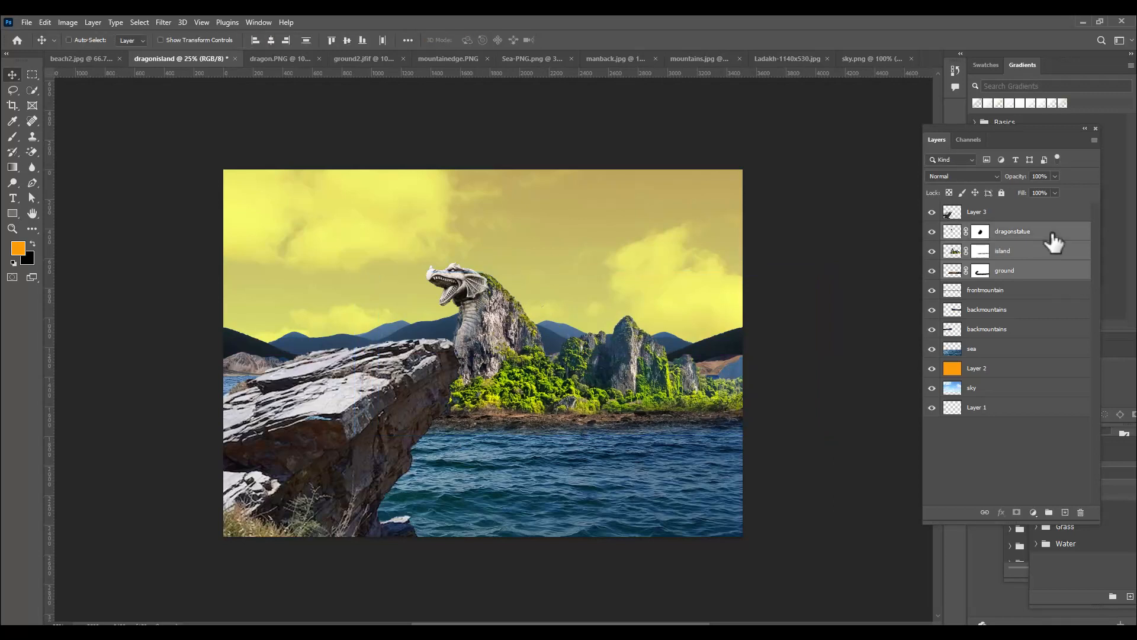
drag(526, 379, 566, 385)
drag(395, 441, 420, 431)
drag(831, 431, 820, 414)
drag(597, 371, 589, 372)
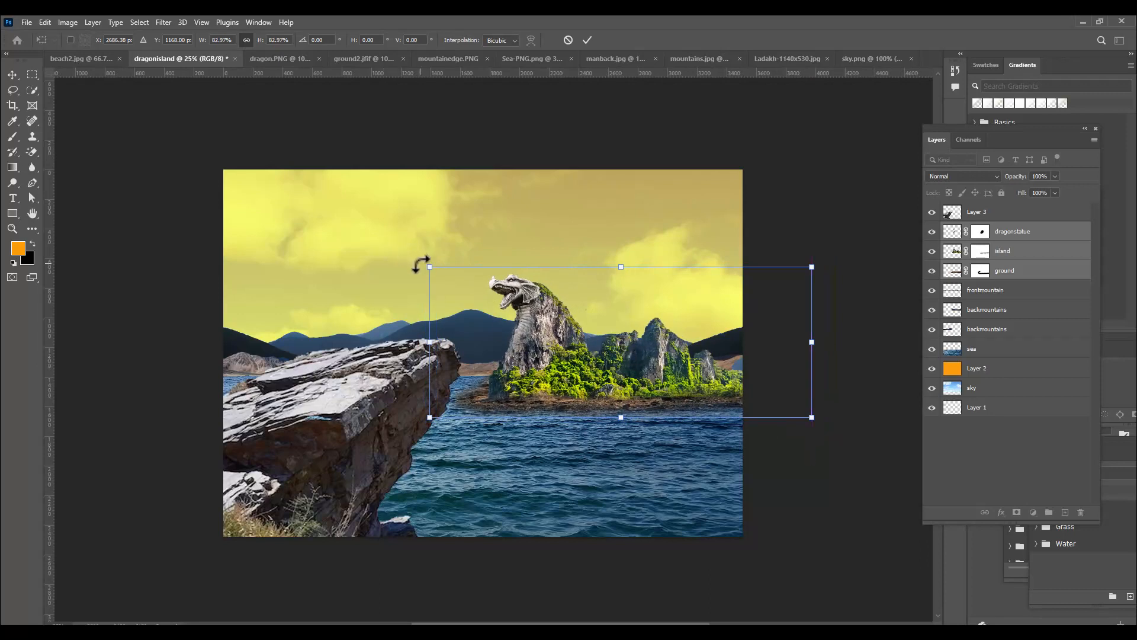
drag(429, 266, 422, 265)
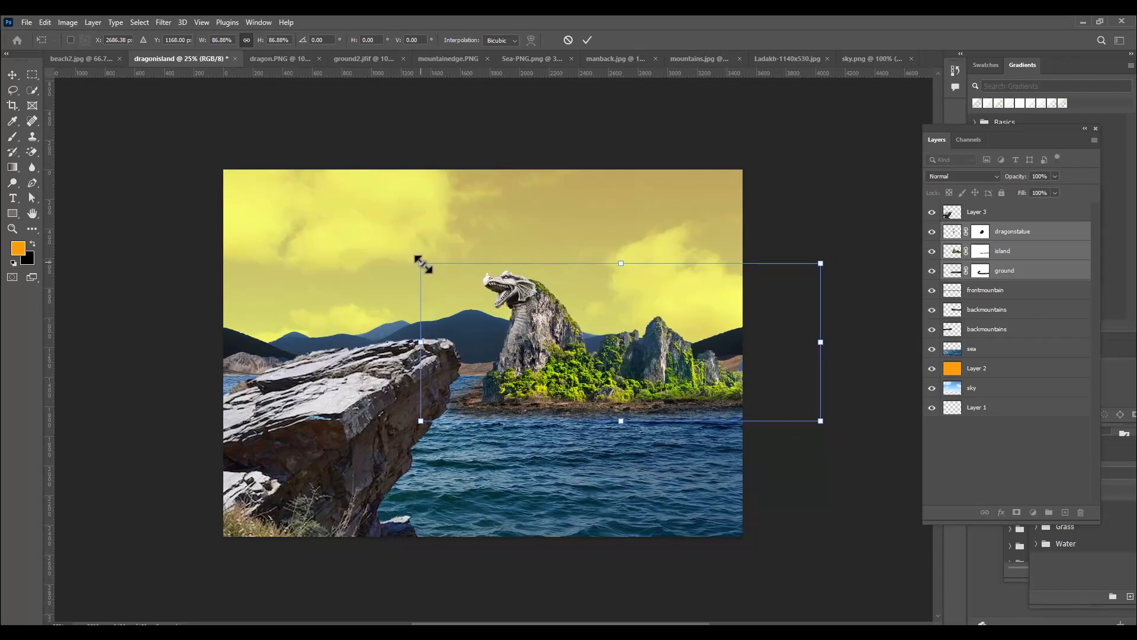
key(Return)
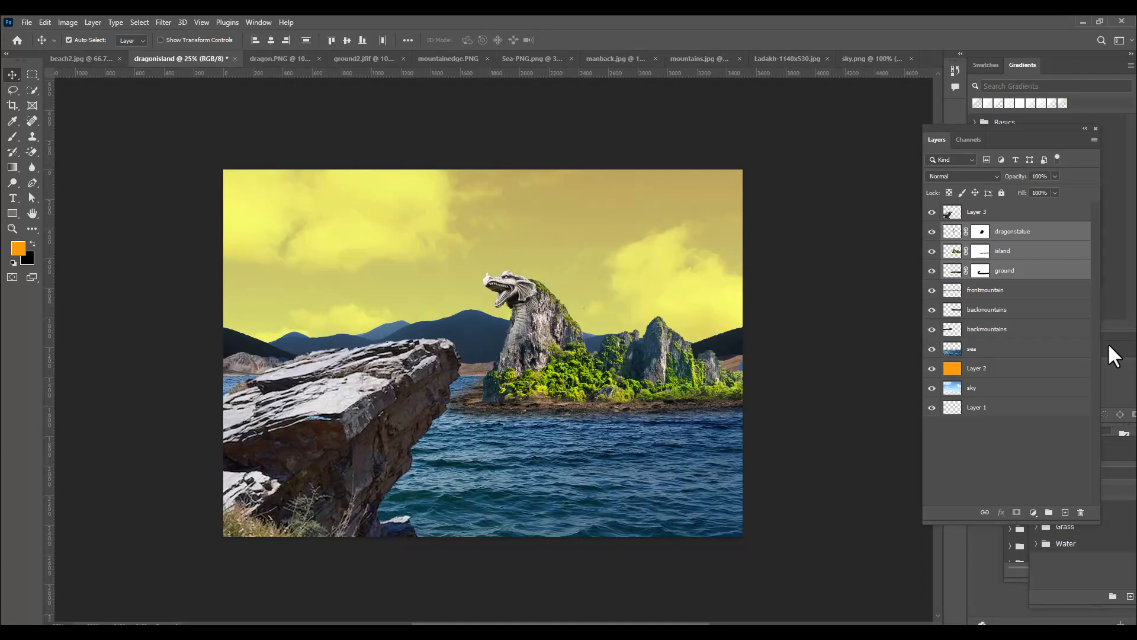
Add a Gradient fill layer directly above the frontmountain layer
click(1066, 291)
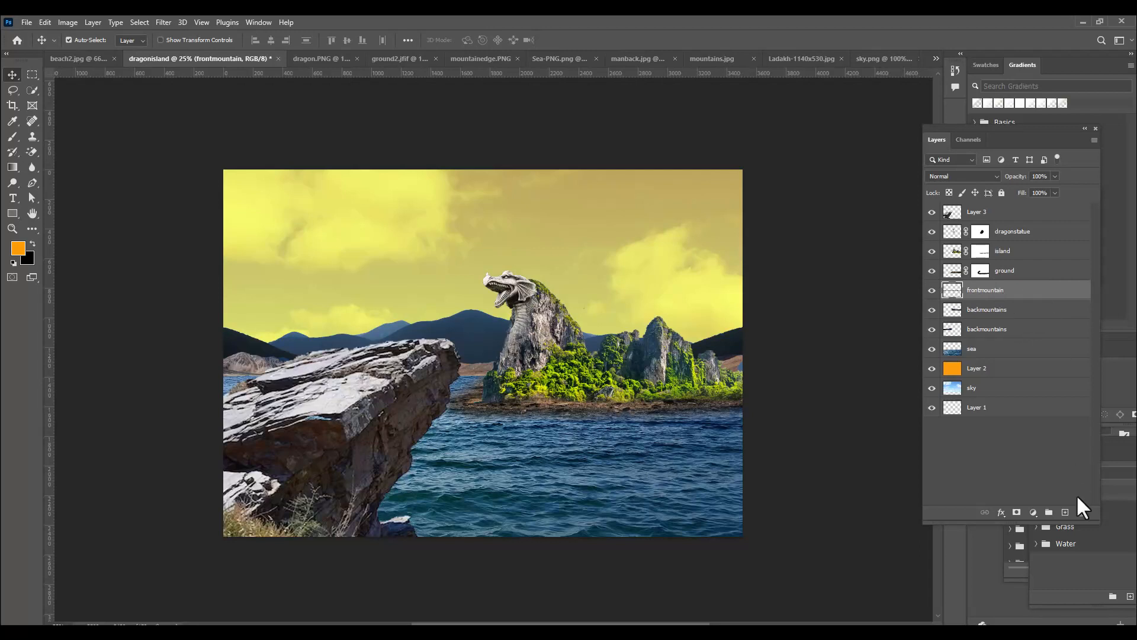
click(1033, 512)
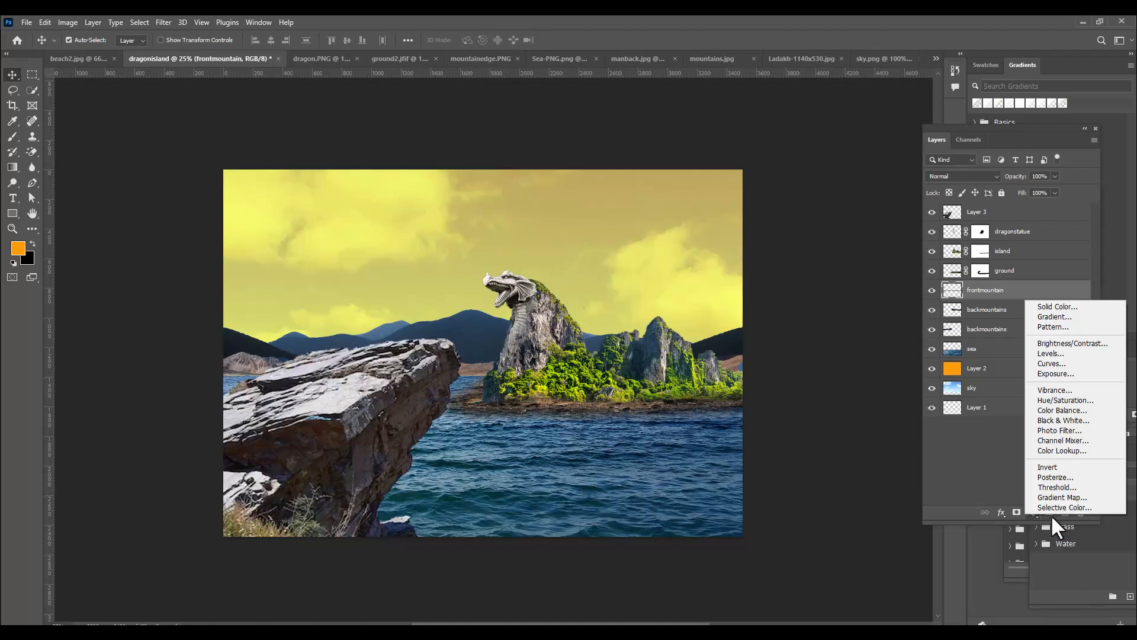
click(1067, 319)
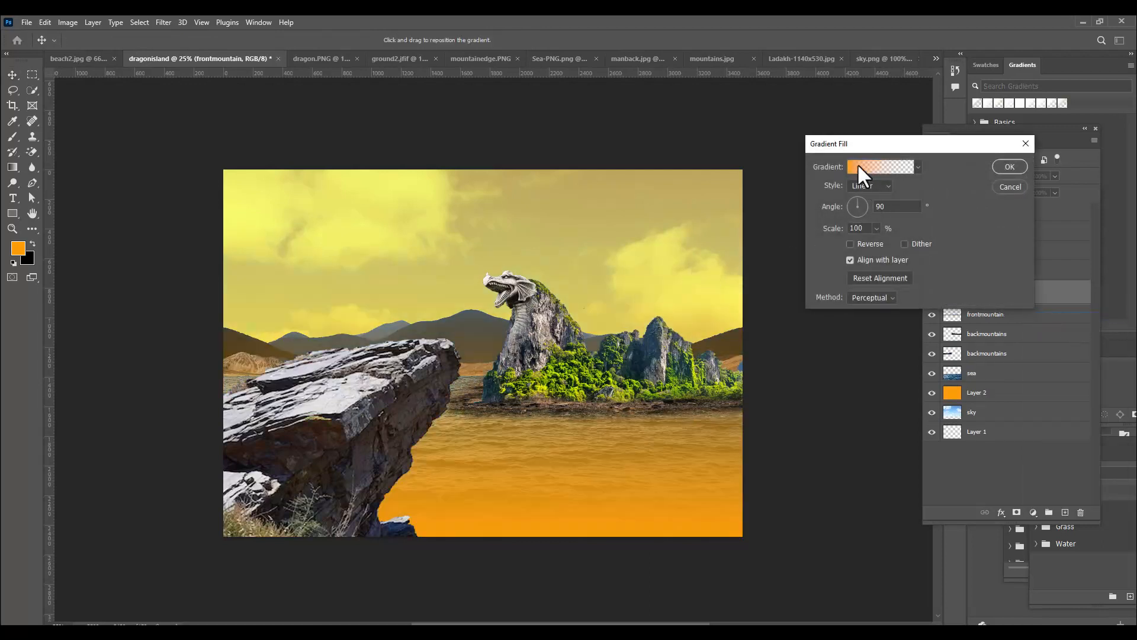
drag(818, 142, 681, 178)
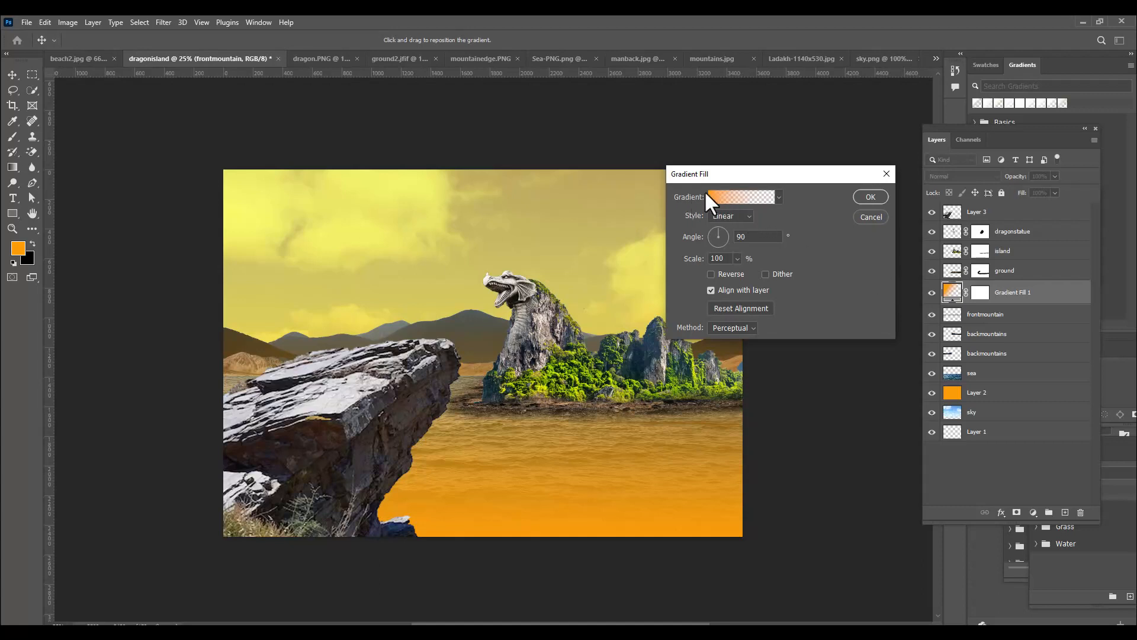
Edit the fill's gradient so that both its start and end color stops are white (ffffff)
click(720, 197)
click(648, 285)
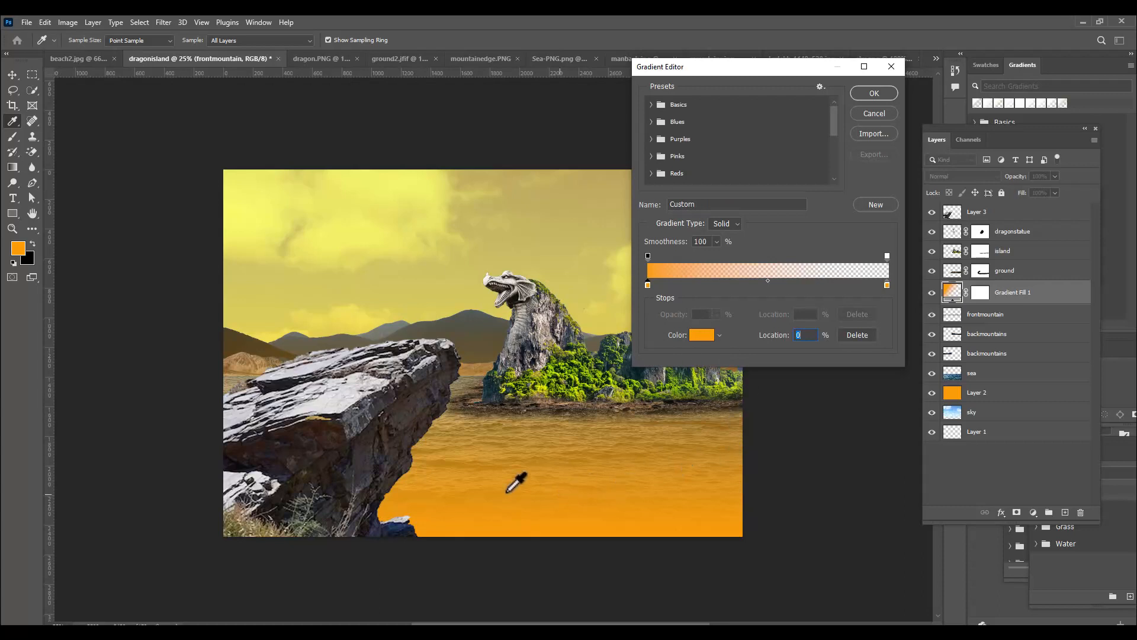
click(705, 335)
text(ffffff)
click(982, 169)
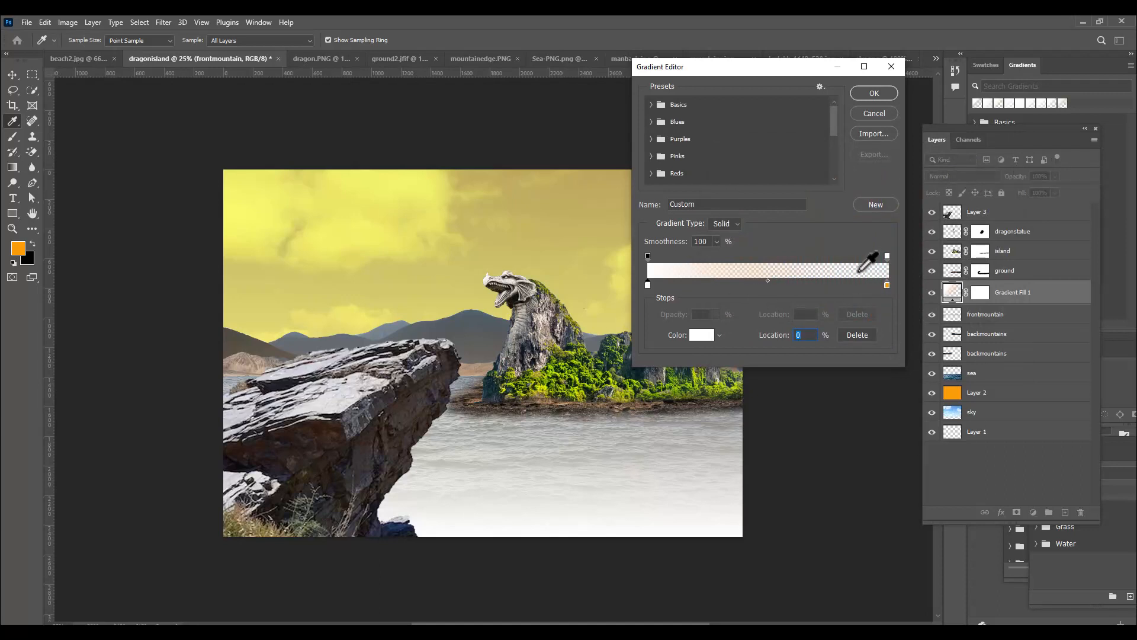
click(886, 285)
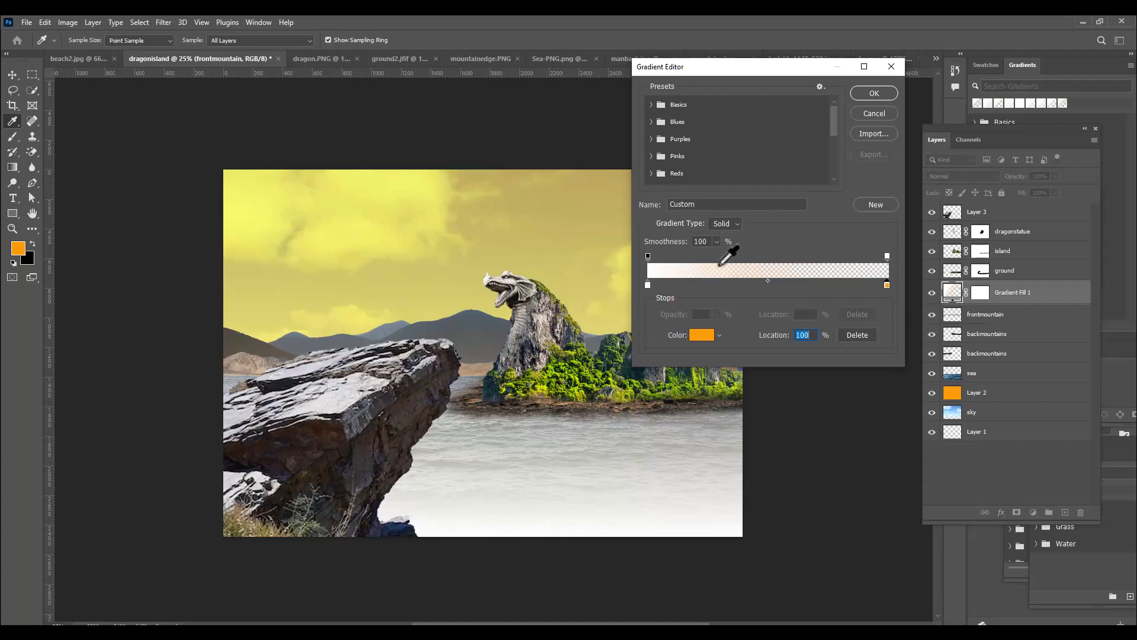
click(707, 336)
drag(741, 287, 570, 79)
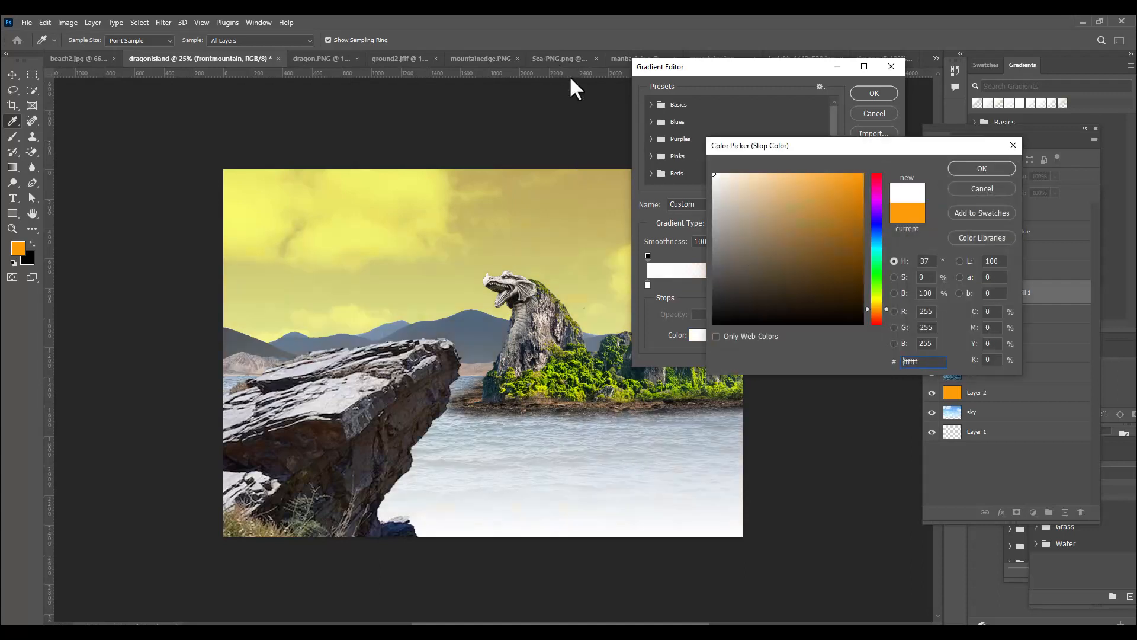
click(978, 168)
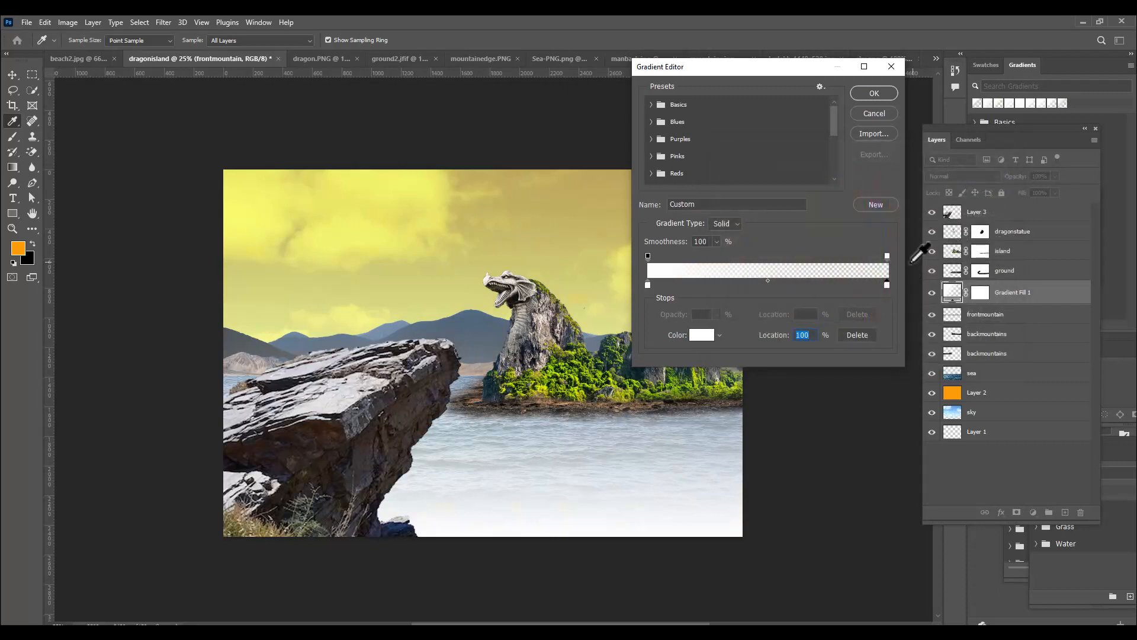
Set the gradient's end opacity stop at location 100% to 54% opacity and accept the gradient
click(887, 257)
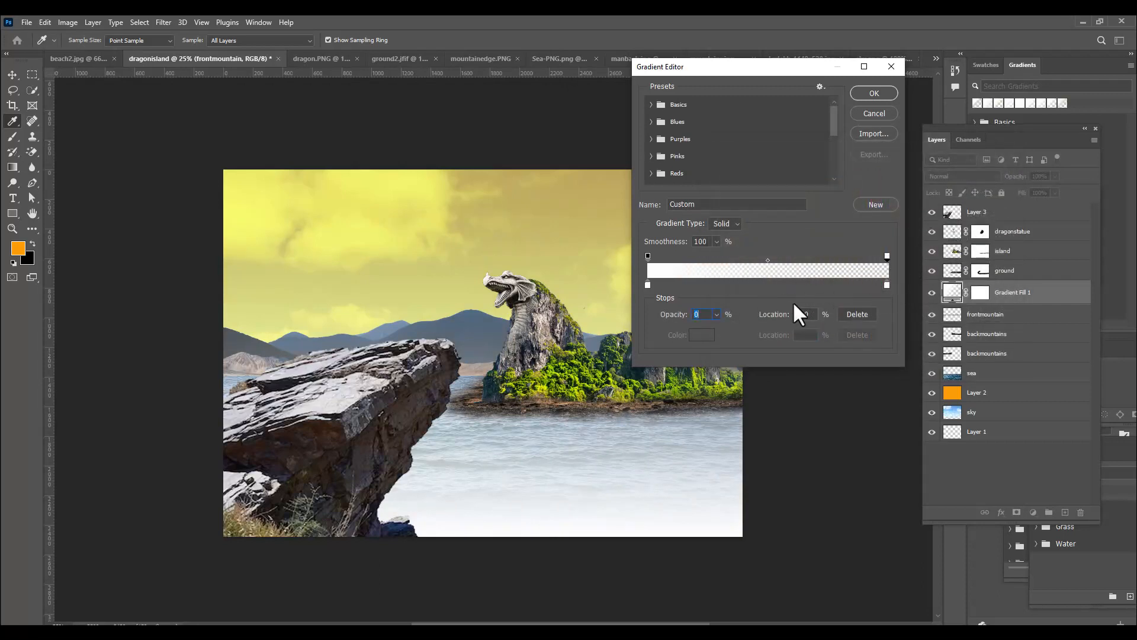
click(715, 314)
drag(712, 327, 741, 325)
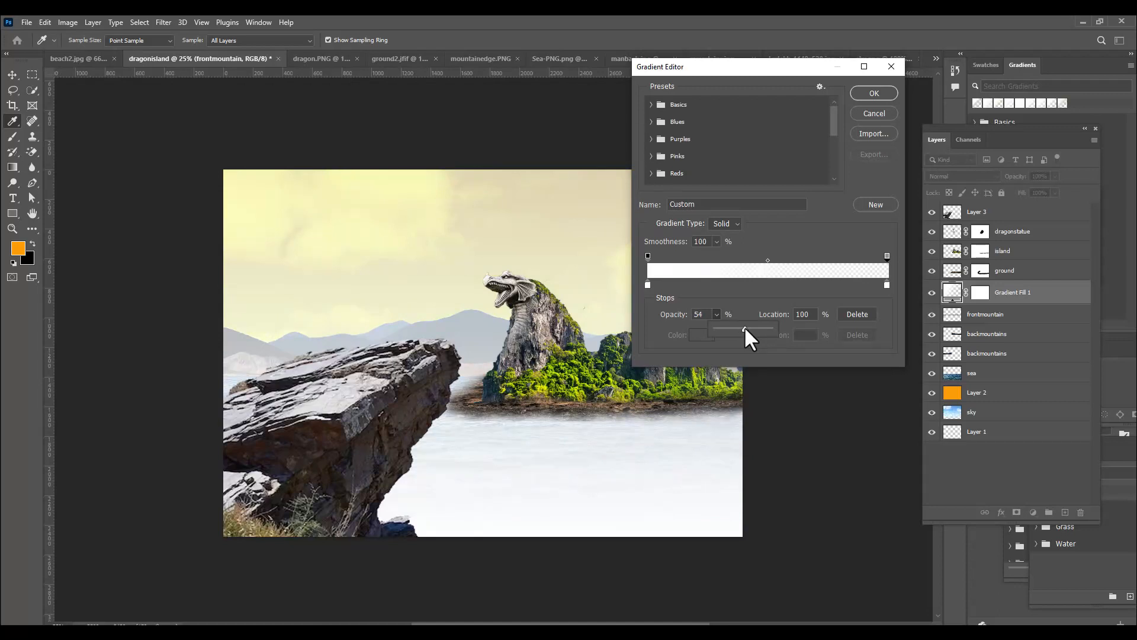
click(887, 255)
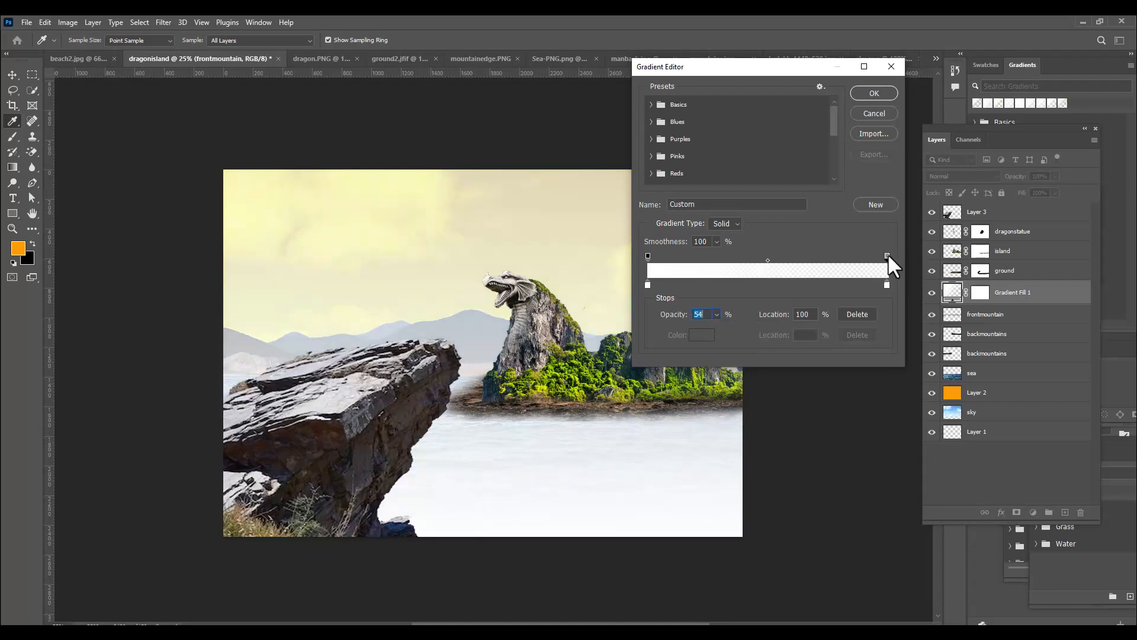
click(877, 94)
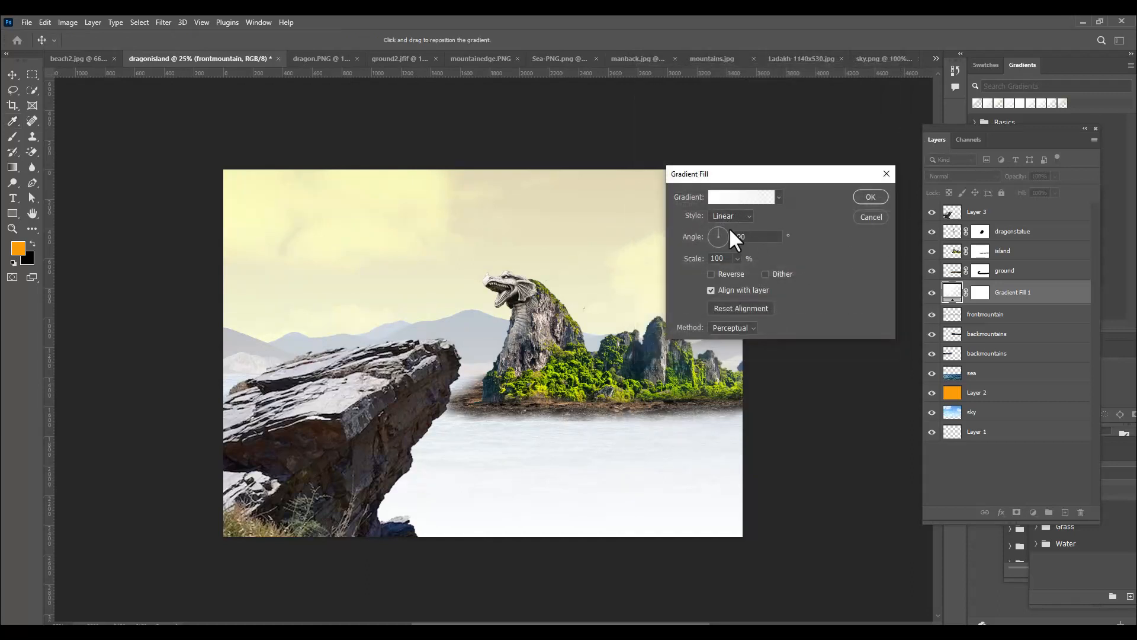
Rotate the linear gradient fill to an angle of about -92.67° and apply the fill
drag(719, 229, 717, 247)
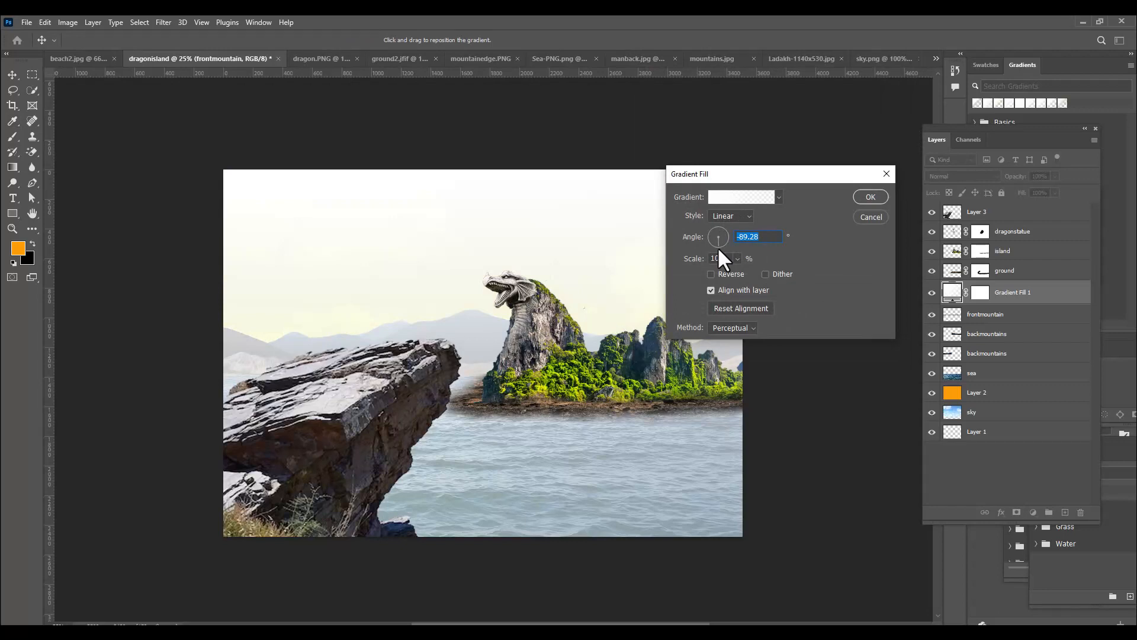
drag(718, 240, 717, 244)
drag(765, 176, 730, 165)
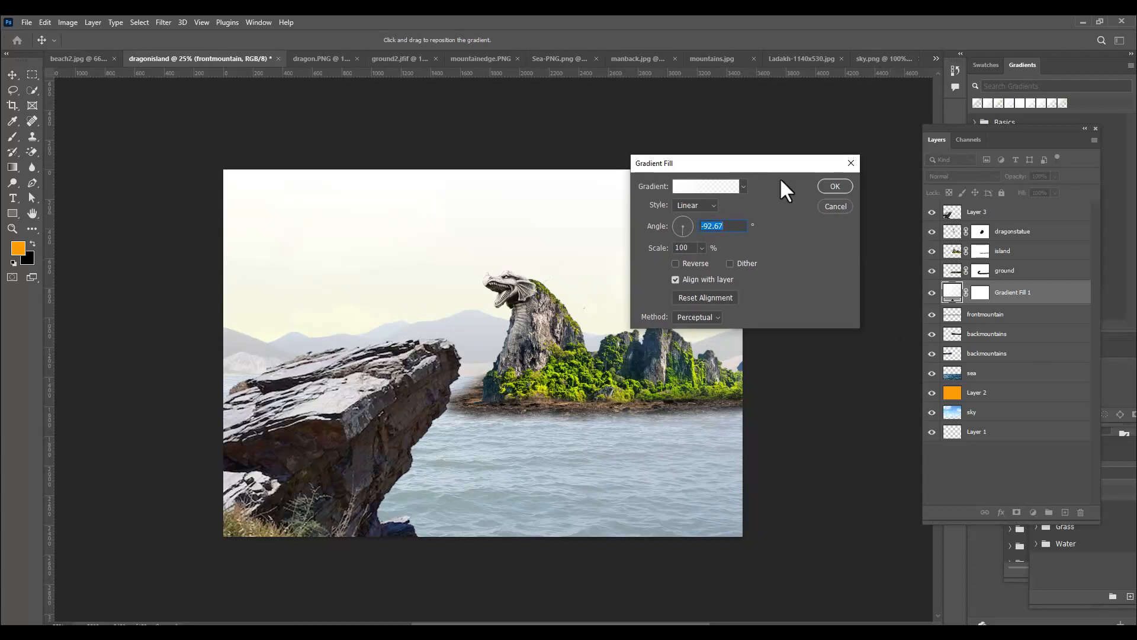
drag(805, 161, 801, 158)
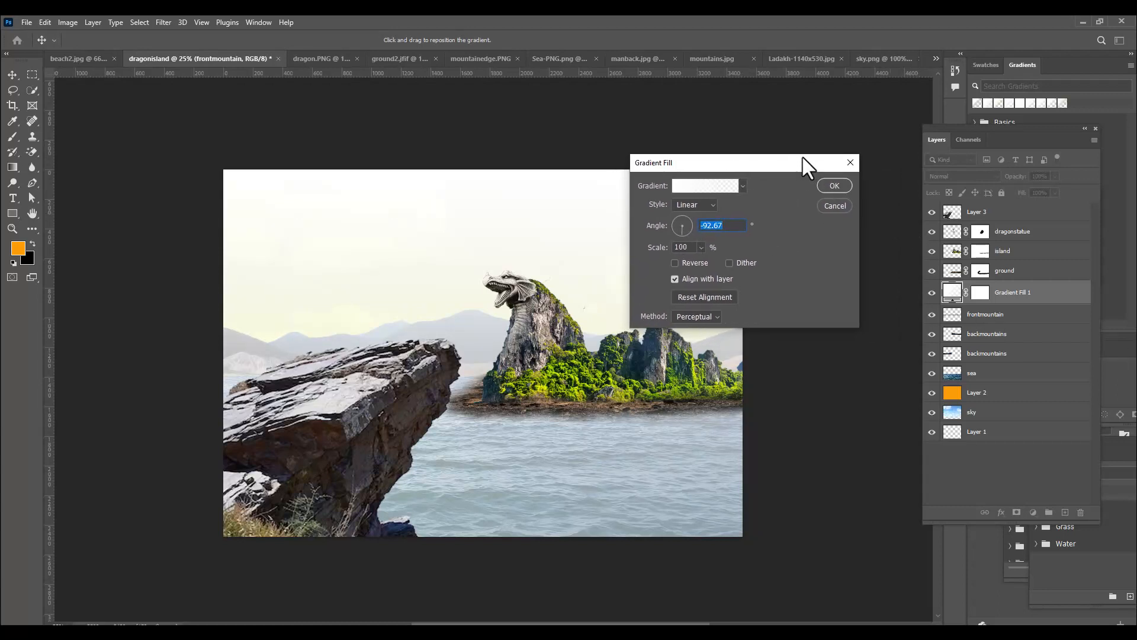
drag(801, 157, 791, 159)
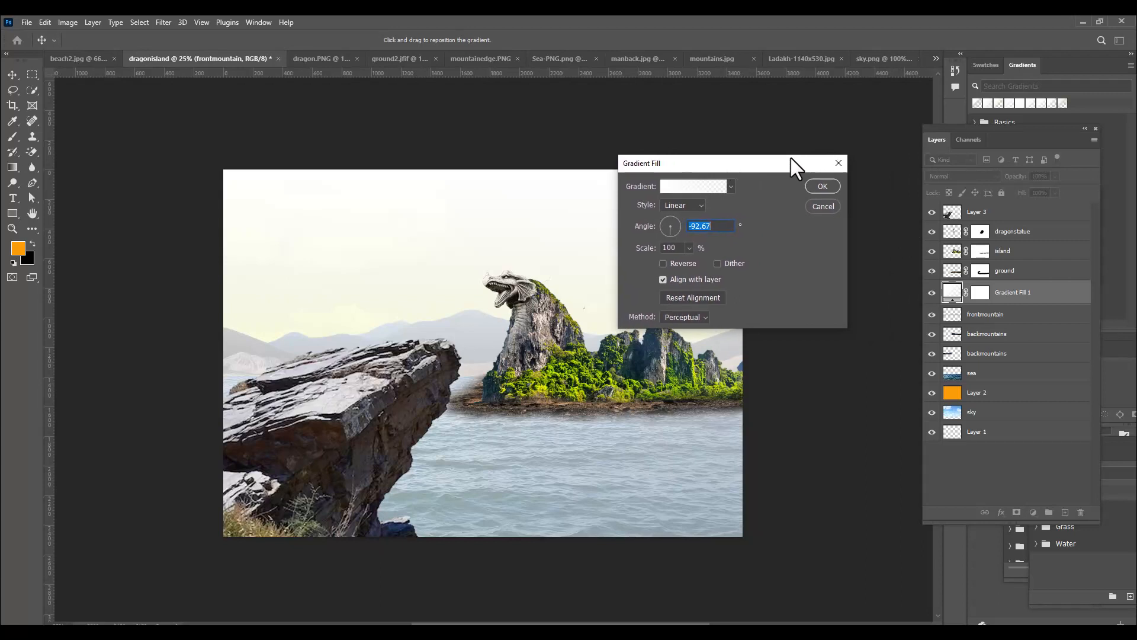
click(823, 187)
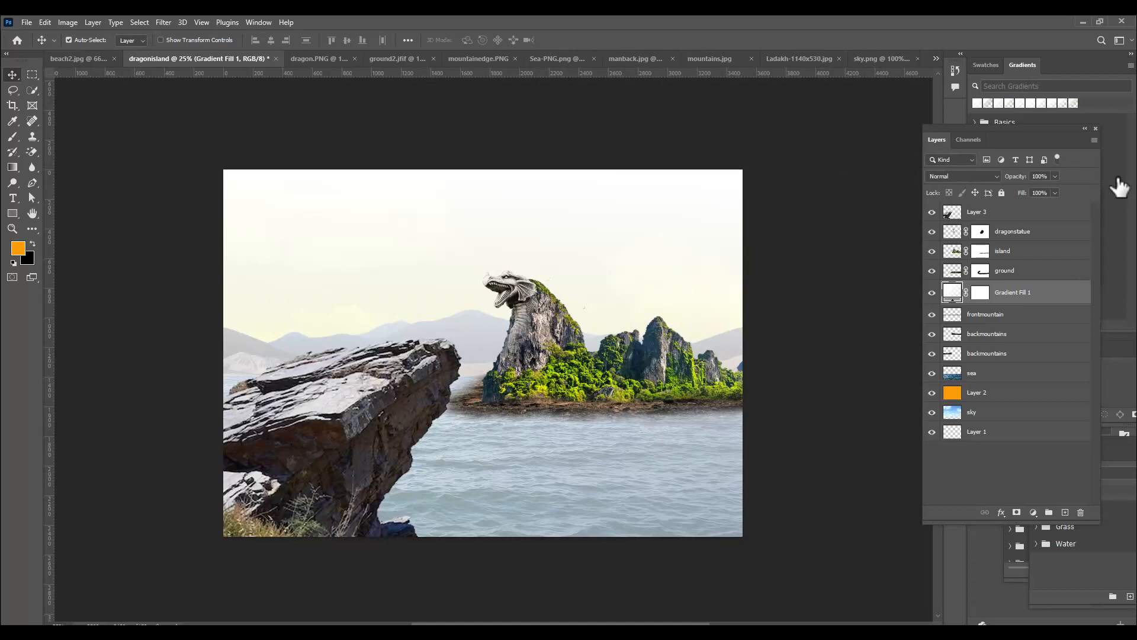
Invert the Gradient Fill 1 layer mask to black and ready the Brush tool with white as the foreground color
click(978, 295)
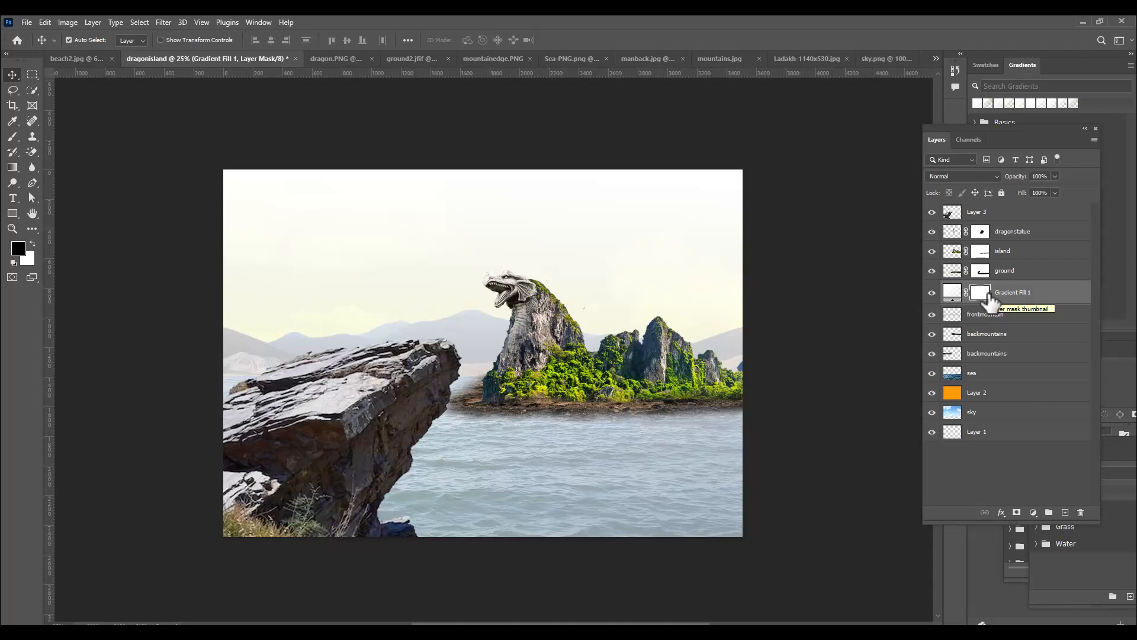
key(ctrl+i)
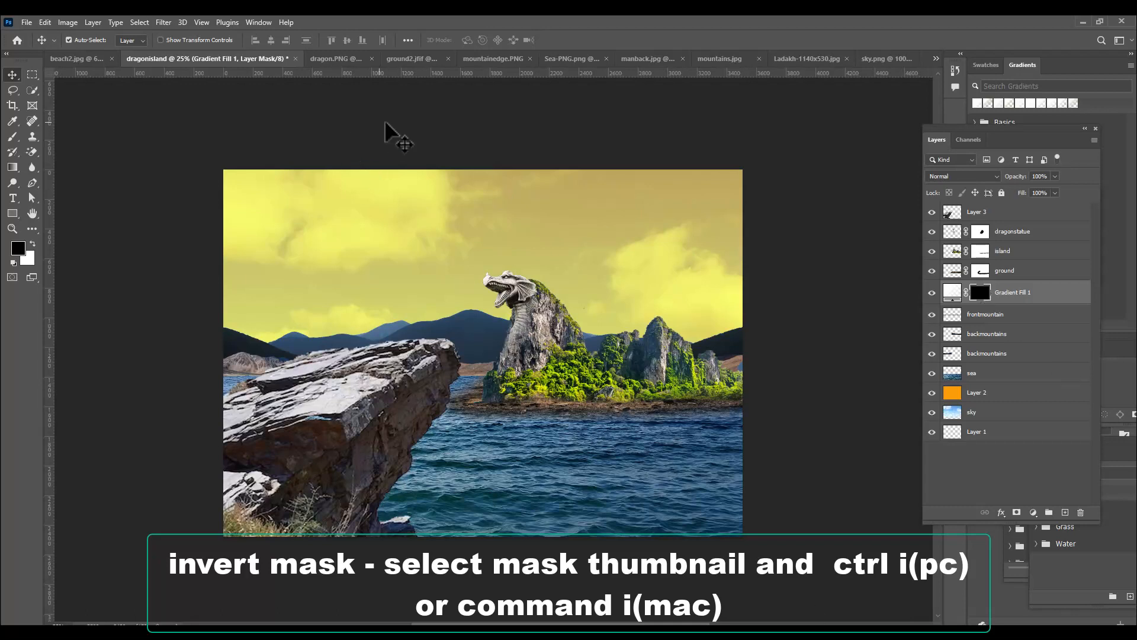
right_click(11, 135)
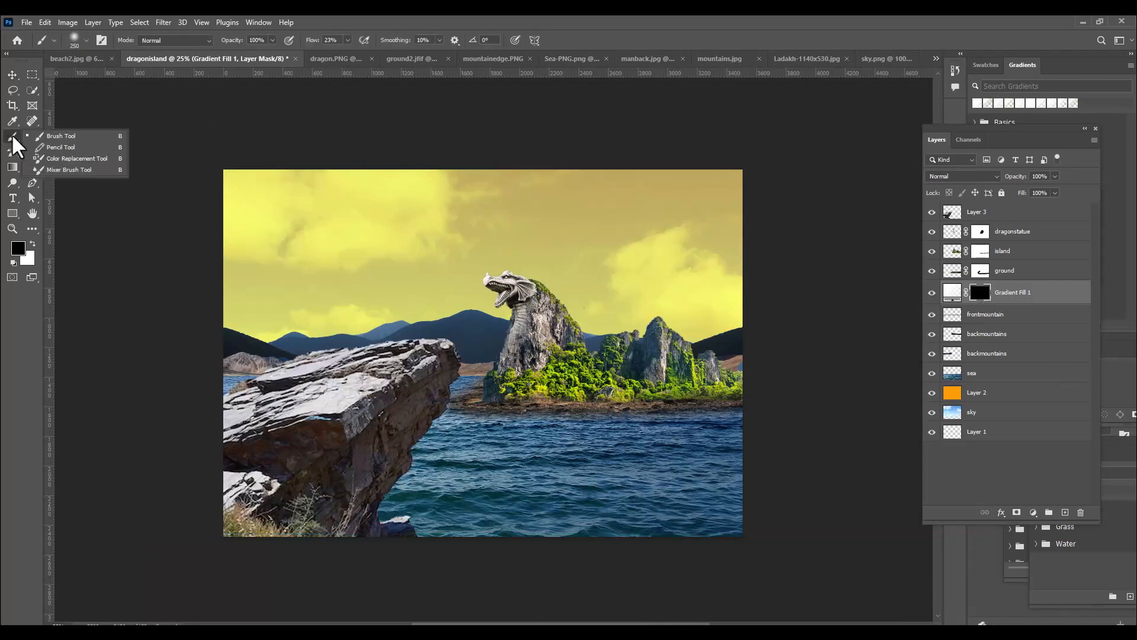
click(65, 137)
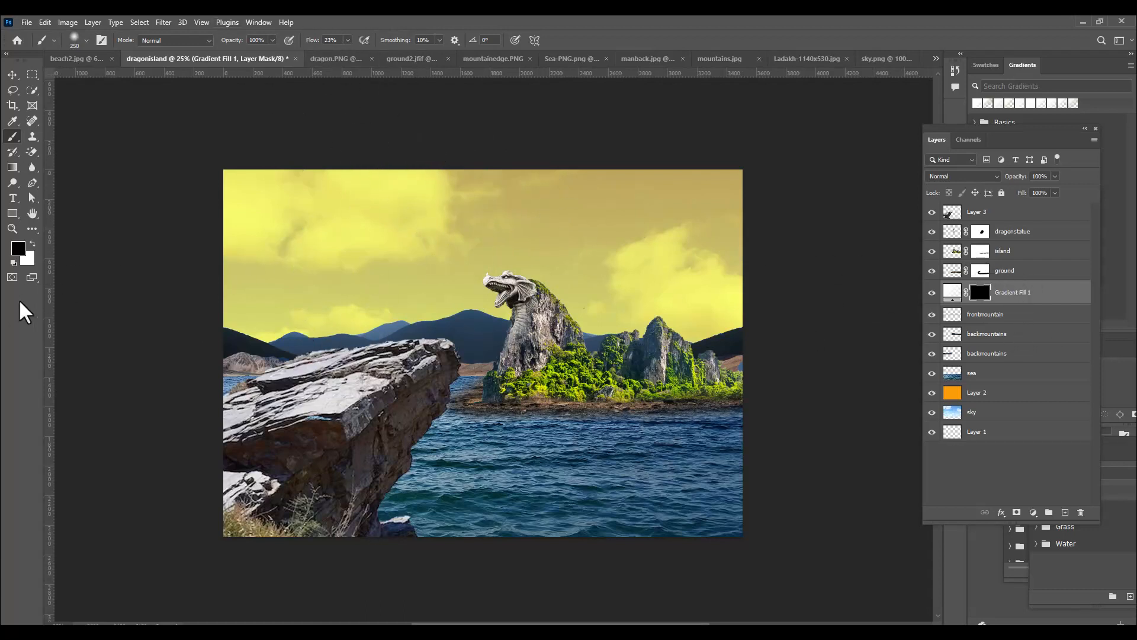
click(32, 245)
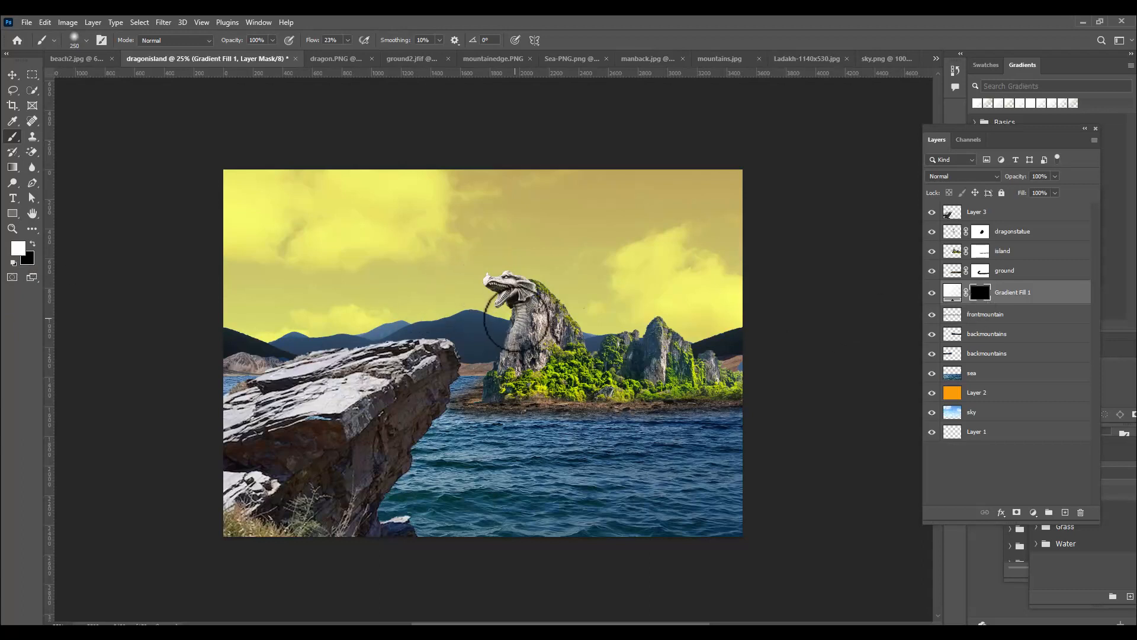
Paint white mist on the gradient mask along the back mountains, starting with an 1100 px brush and reducing it to 700 px
key(bracketright)
key(bracketright)
key(bracketright)
key(bracketright)
key(bracketright)
key(bracketright)
key(bracketright)
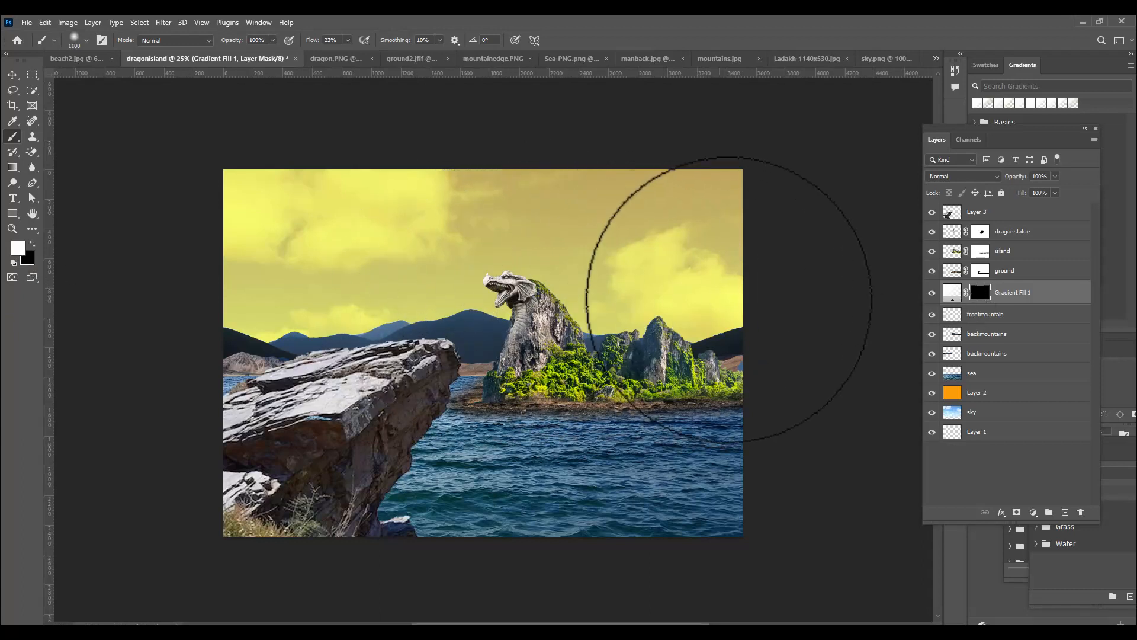
click(220, 329)
click(463, 318)
key(bracketleft)
key(bracketleft)
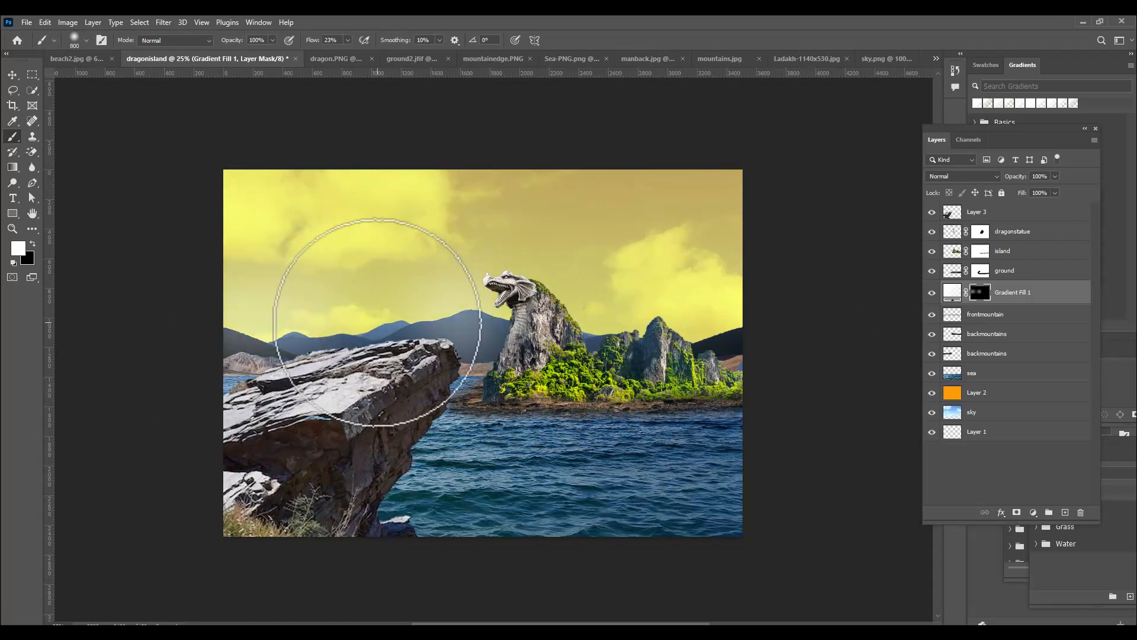
key(bracketleft)
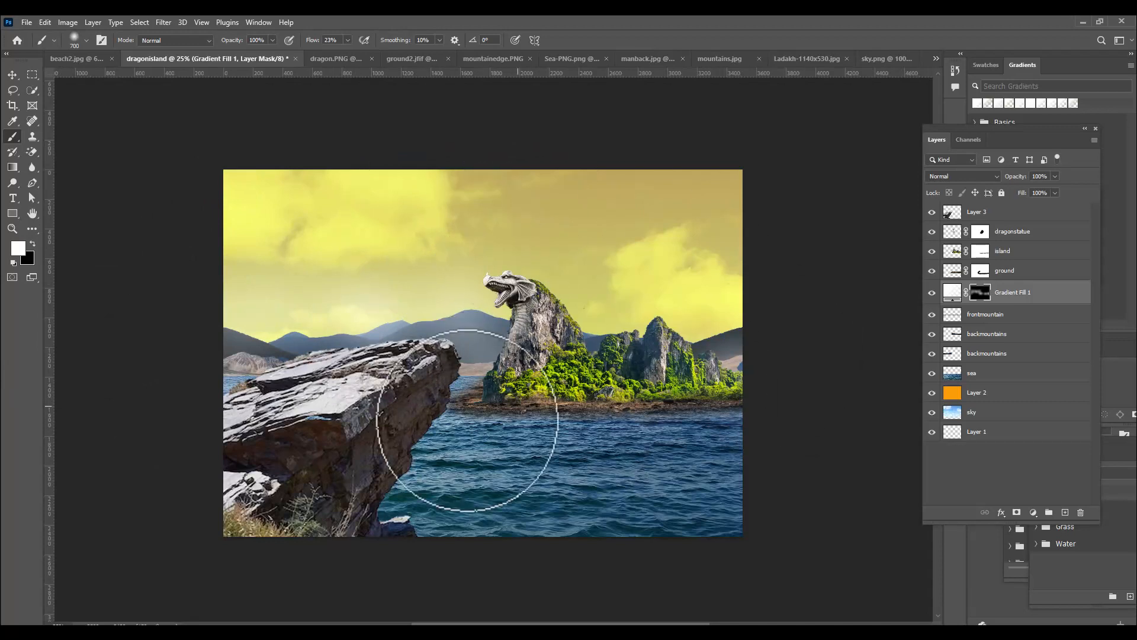
Enlarge the brush to 900 px and paint soft white haze on the gradient mask across both sides of the sky
key(bracketright)
key(bracketright)
mouse_move(694, 259)
mouse_down()
mouse_move(653, 281)
mouse_move(897, 212)
mouse_move(575, 200)
mouse_move(744, 207)
mouse_move(704, 208)
mouse_move(819, 193)
mouse_up()
drag(388, 210, 46, 211)
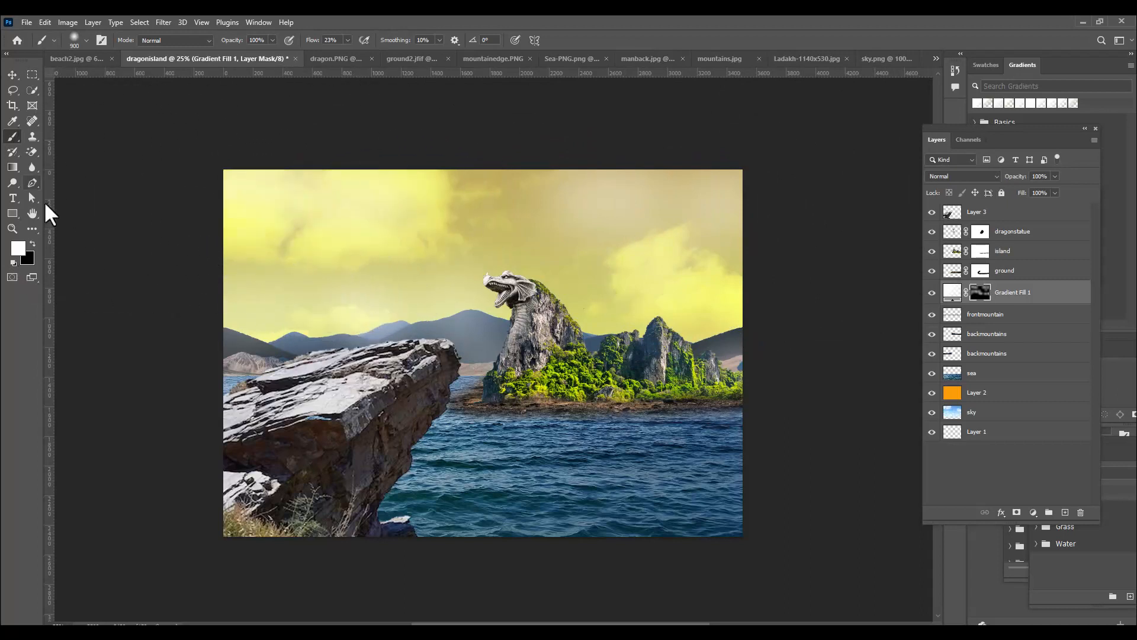
drag(278, 265, 109, 275)
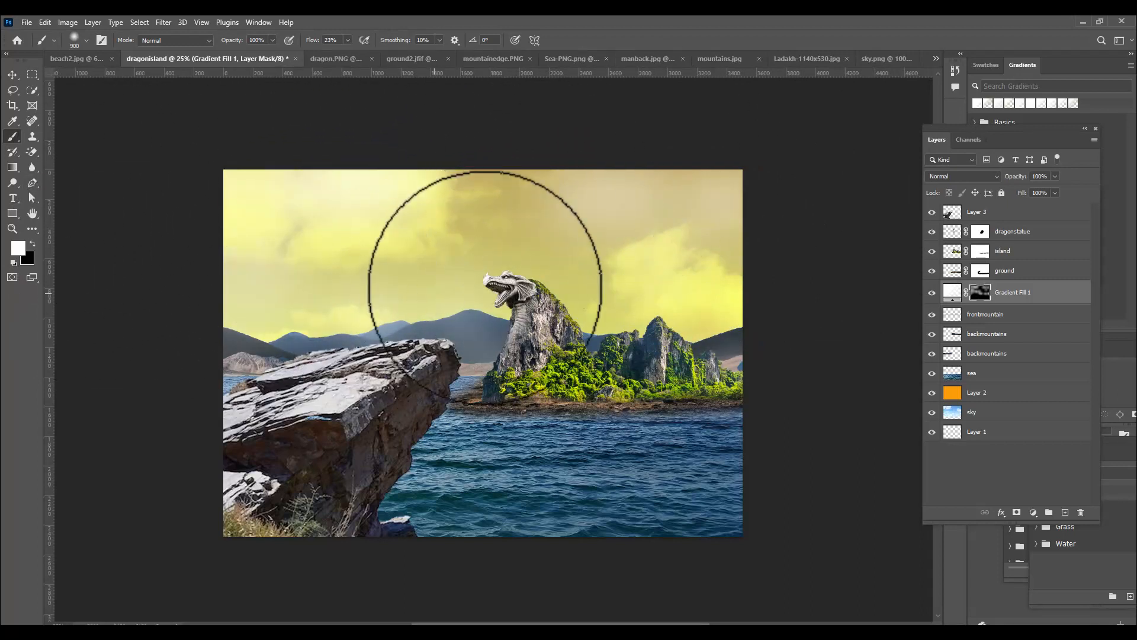
Refine the white mist on the gradient mask over the mountains behind the ledge, reducing the brush to 700 px and 400 px
key(bracketleft)
key(bracketleft)
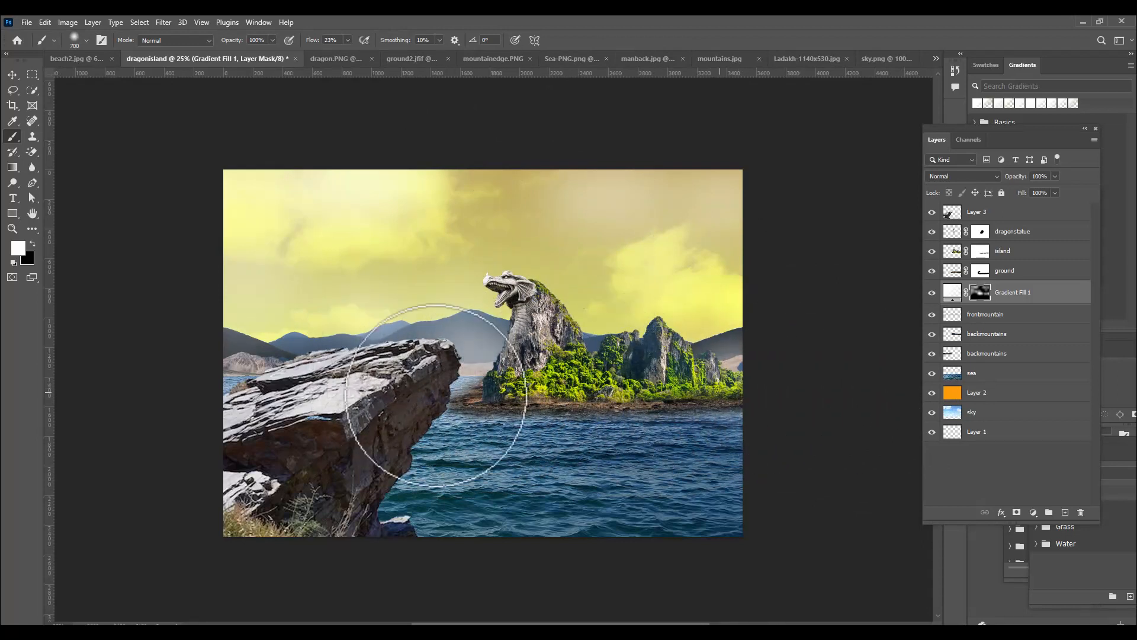
key(bracketleft)
key(bracketleft)
key(bracketleft)
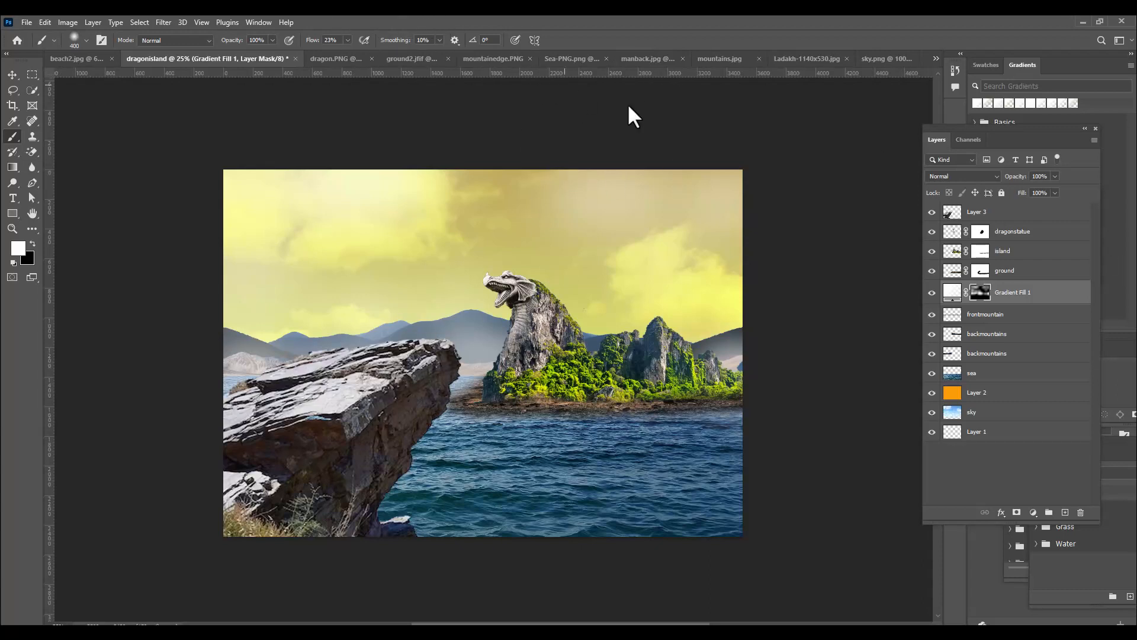
Quick-select the man in manback.jpg and bring him into dragonisland, placing his layer above Layer 3
click(639, 59)
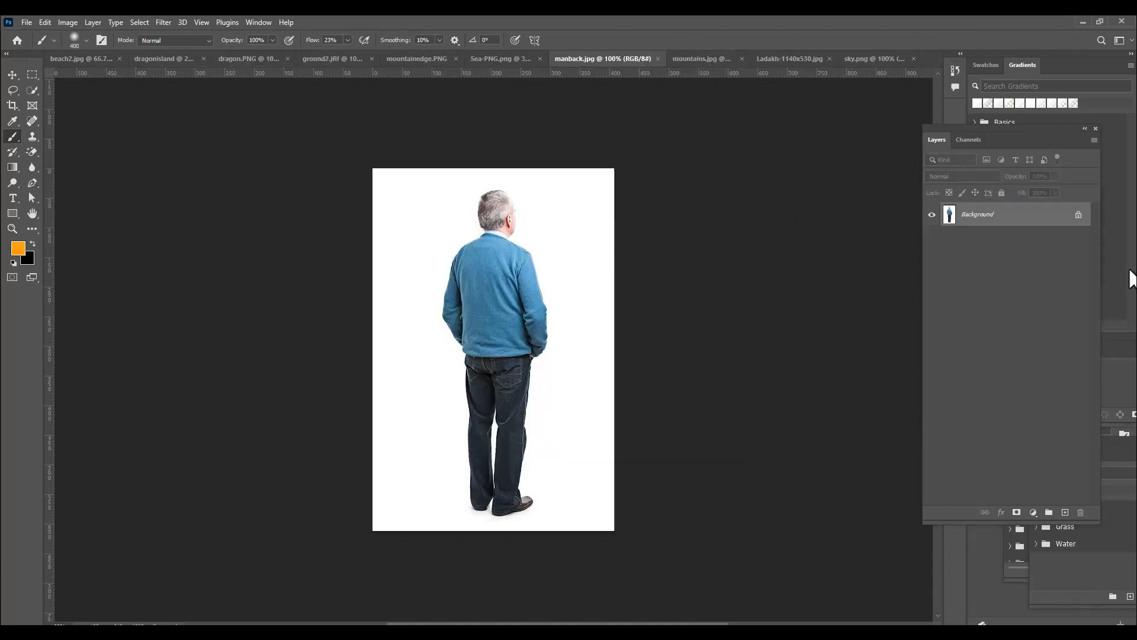
drag(30, 88, 71, 100)
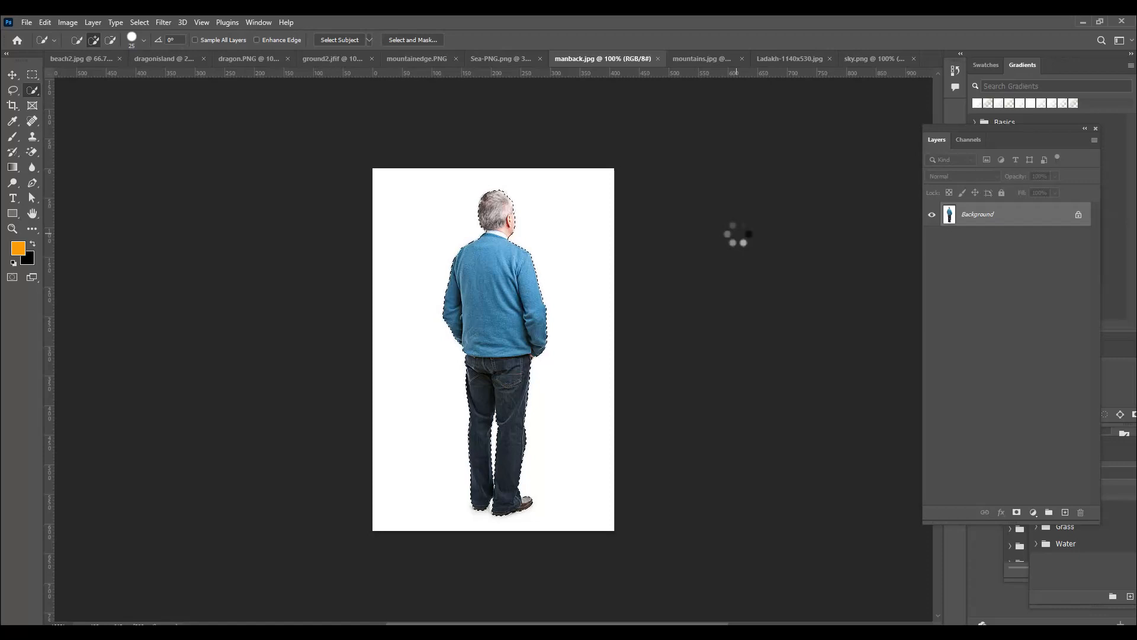
click(12, 75)
drag(501, 265, 375, 342)
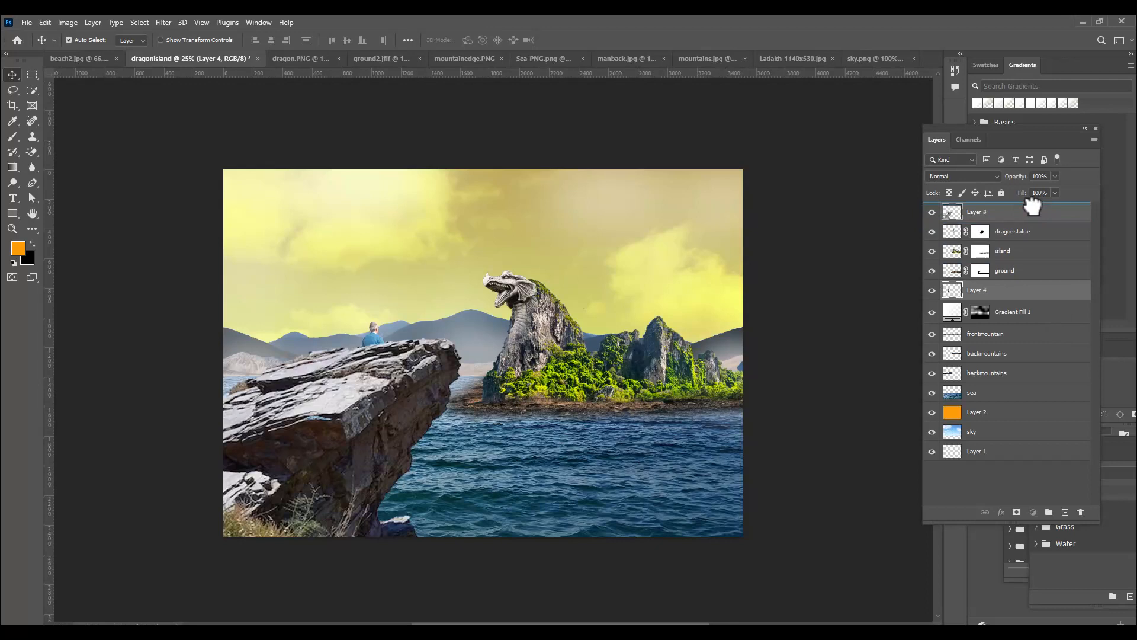
drag(1047, 296, 1023, 204)
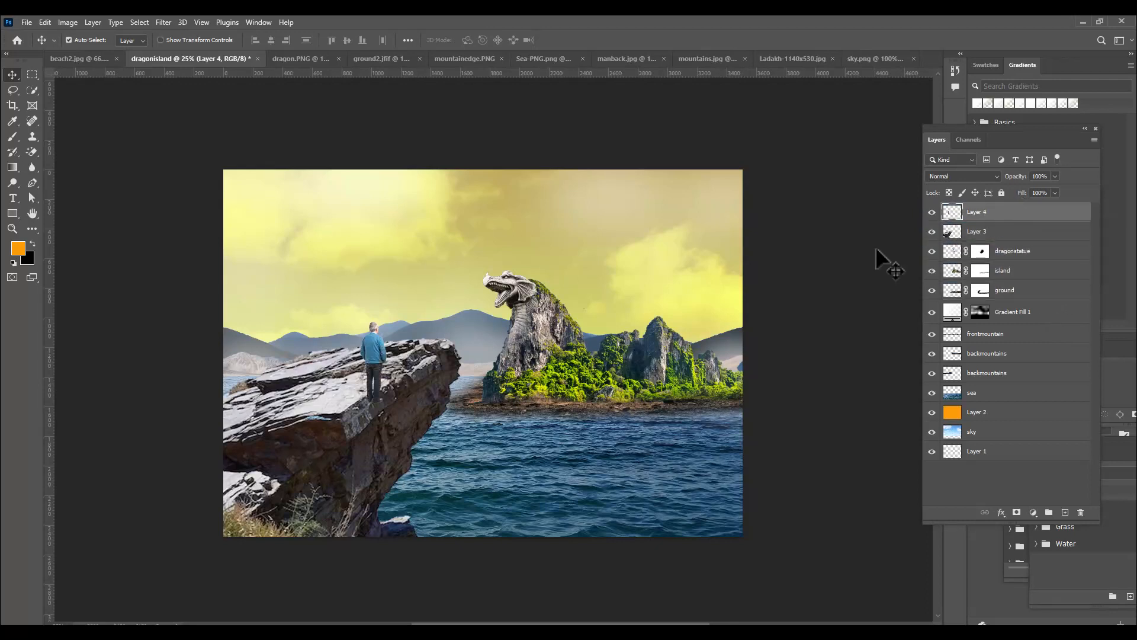
Stand the man near the tip of the rock ledge and scale him proportionally to about 106.87%
drag(379, 358, 393, 323)
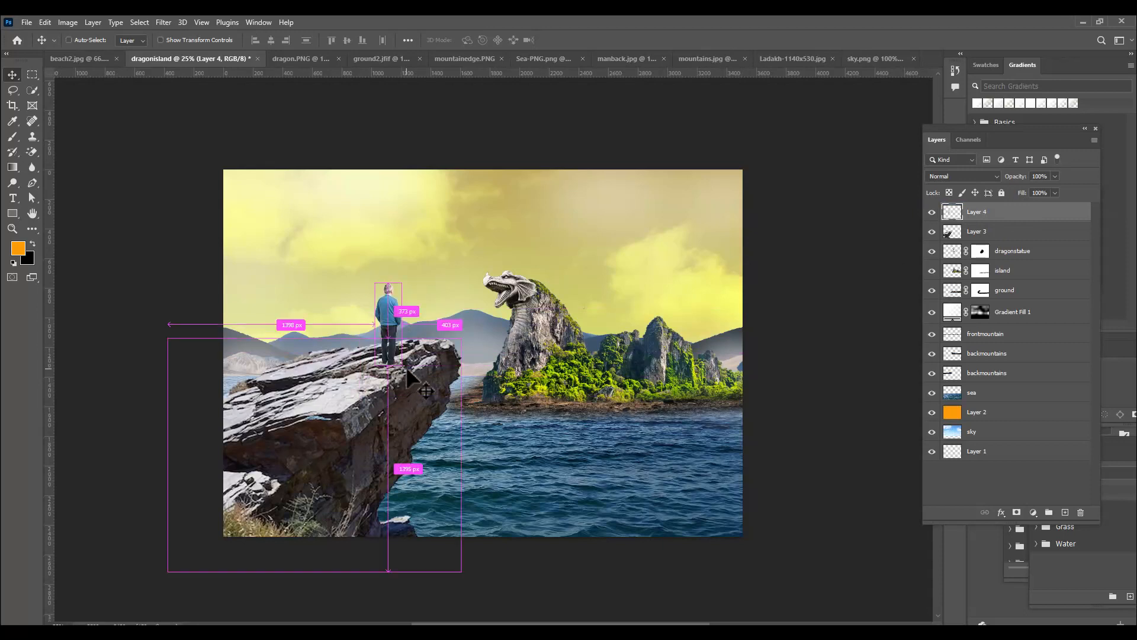
key(ctrl+t)
drag(404, 280, 403, 279)
key(Up)
key(Up)
key(Up)
key(Up)
key(Up)
key(Up)
key(Up)
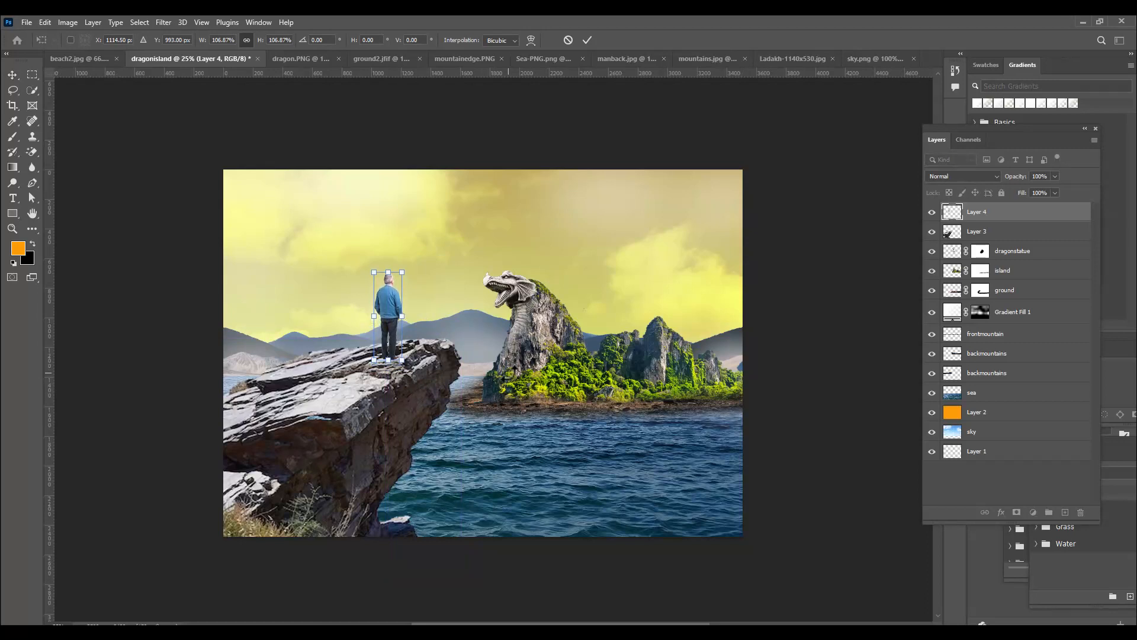
key(Return)
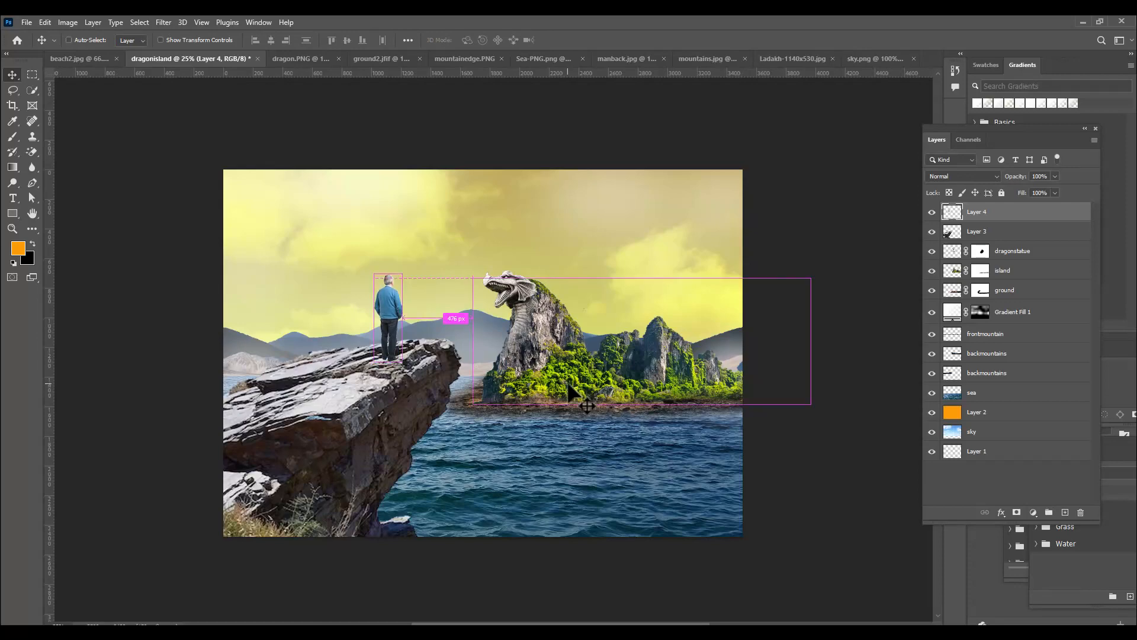
scroll(568, 391, up, 3)
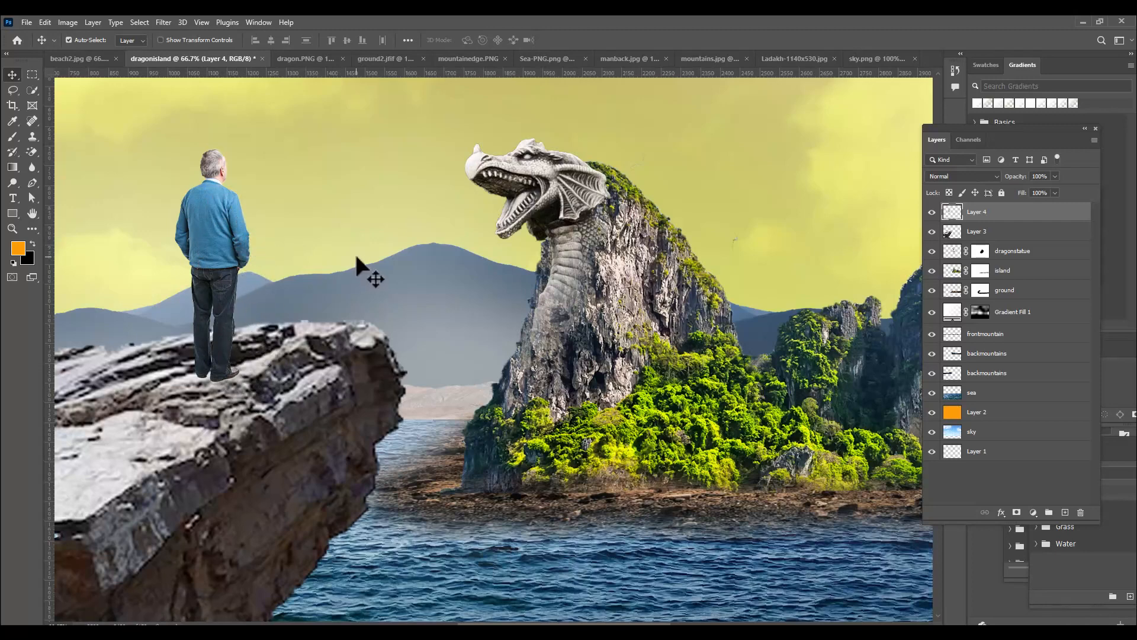
key(ctrl+minus)
key(ctrl+minus)
key(ctrl+minus)
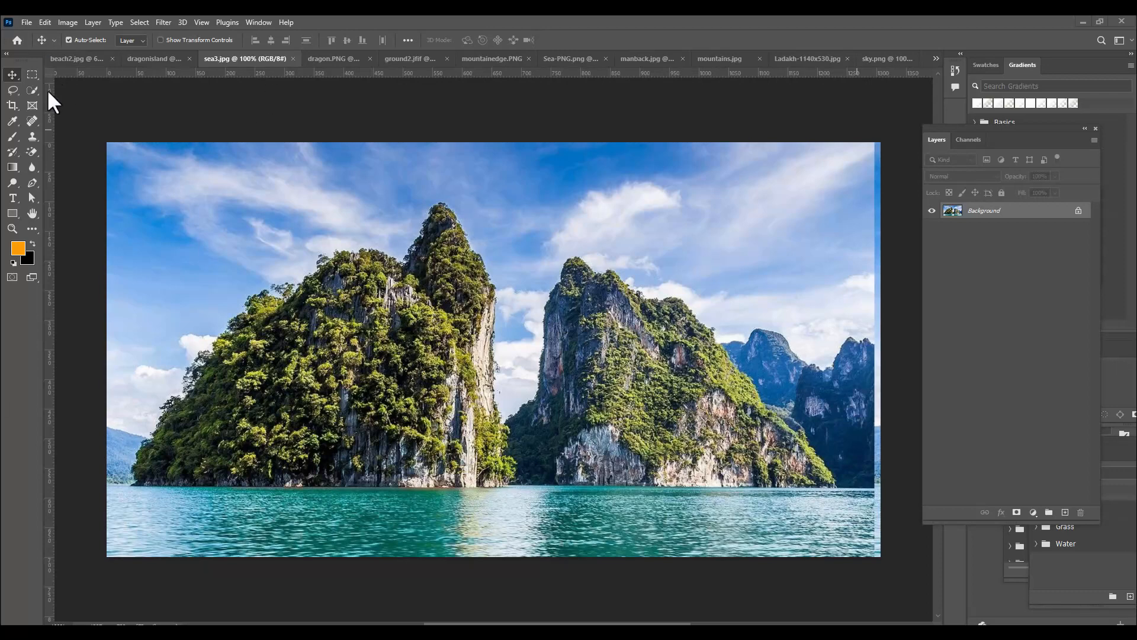
Select the tall left-hand island in sea3.jpg with the Quick Selection tool and bring it into dragonisland
click(31, 92)
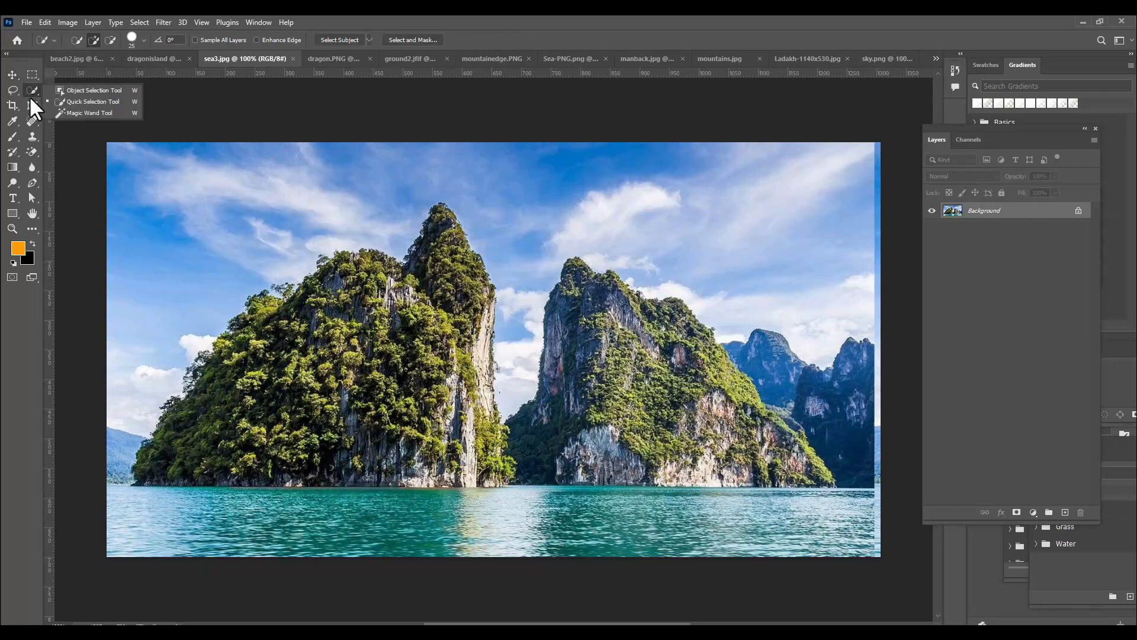
click(81, 101)
mouse_move(441, 214)
mouse_down()
mouse_move(444, 330)
mouse_move(472, 421)
mouse_move(477, 296)
mouse_move(484, 329)
mouse_up()
mouse_move(405, 372)
mouse_down()
mouse_move(281, 388)
mouse_move(263, 359)
mouse_move(335, 295)
mouse_move(402, 273)
mouse_move(417, 278)
mouse_move(384, 384)
mouse_move(239, 425)
mouse_move(424, 420)
mouse_move(494, 469)
mouse_move(492, 456)
mouse_move(270, 412)
mouse_move(176, 439)
mouse_move(201, 385)
mouse_move(273, 333)
mouse_move(285, 365)
mouse_move(343, 416)
mouse_move(389, 345)
mouse_move(374, 427)
mouse_move(409, 447)
mouse_move(208, 450)
mouse_up()
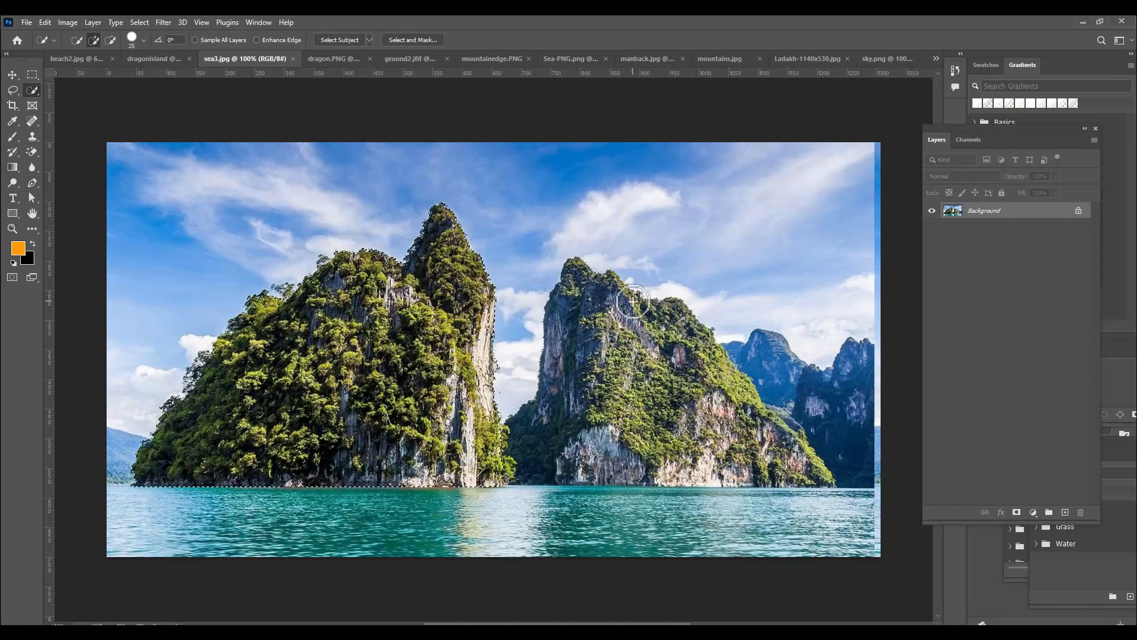
click(11, 74)
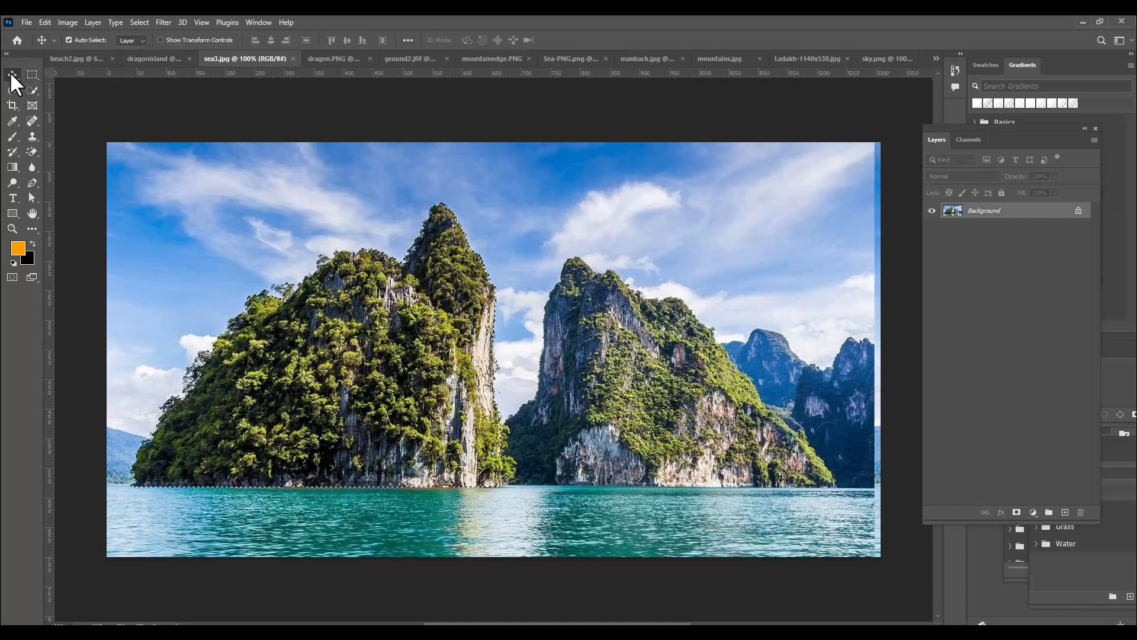
drag(373, 317, 779, 313)
Flip the new cliff horizontally, enlarge it to about 350.32% and place it at the image's right edge
key(ctrl+t)
right_click(663, 441)
click(699, 423)
drag(632, 455, 745, 431)
drag(580, 309, 533, 272)
drag(586, 396, 543, 356)
drag(909, 234, 860, 275)
drag(681, 379, 745, 401)
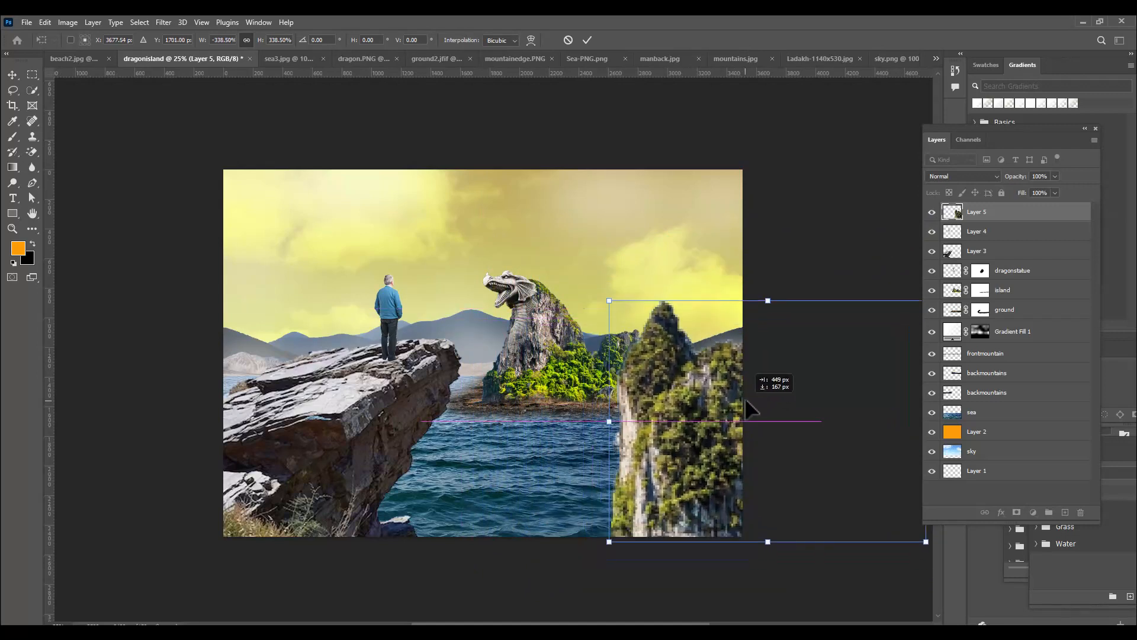
mouse_move(607, 297)
mouse_down()
mouse_move(599, 288)
mouse_move(607, 299)
mouse_up()
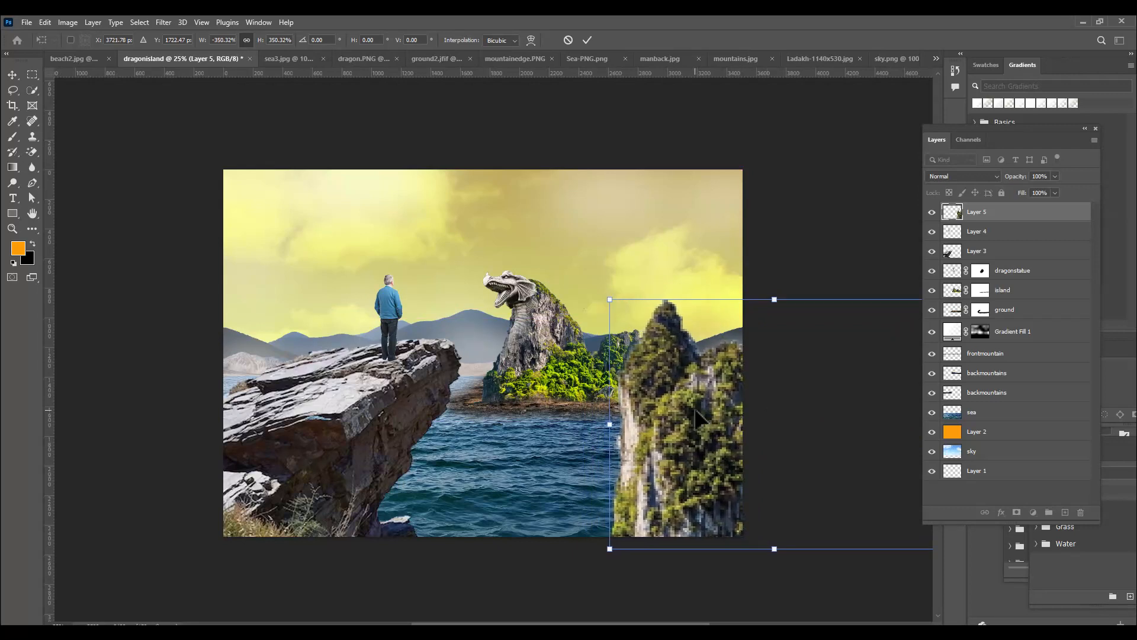
Stretch the cliff vertically past 406.02% height and shift it toward the right edge with its base below the canvas
drag(744, 376, 769, 373)
drag(796, 292, 796, 256)
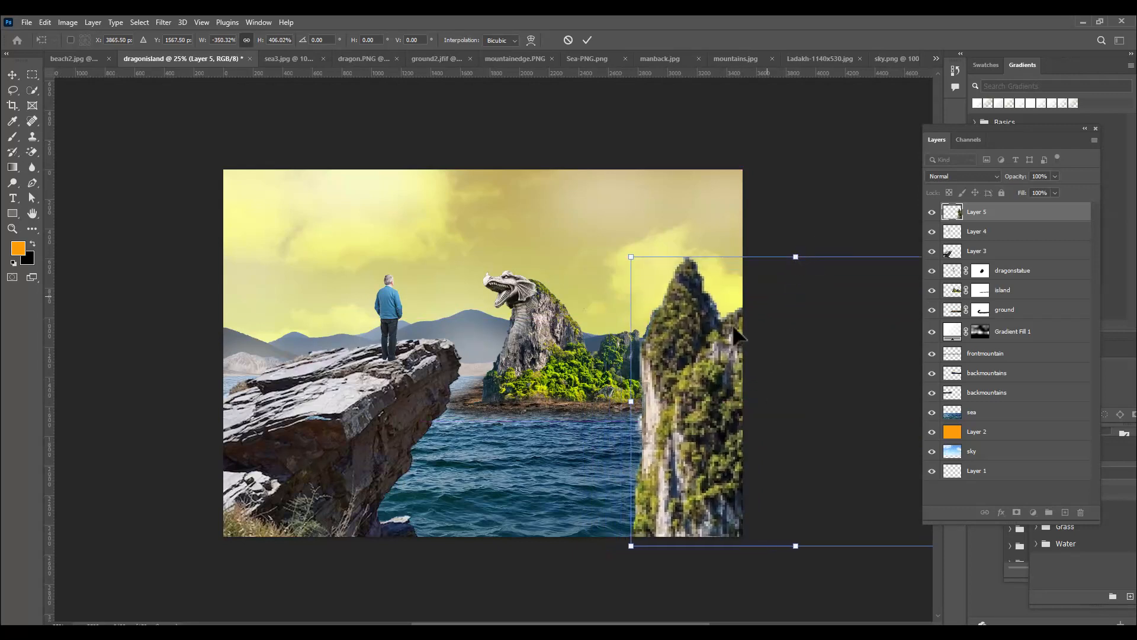
drag(707, 377, 732, 361)
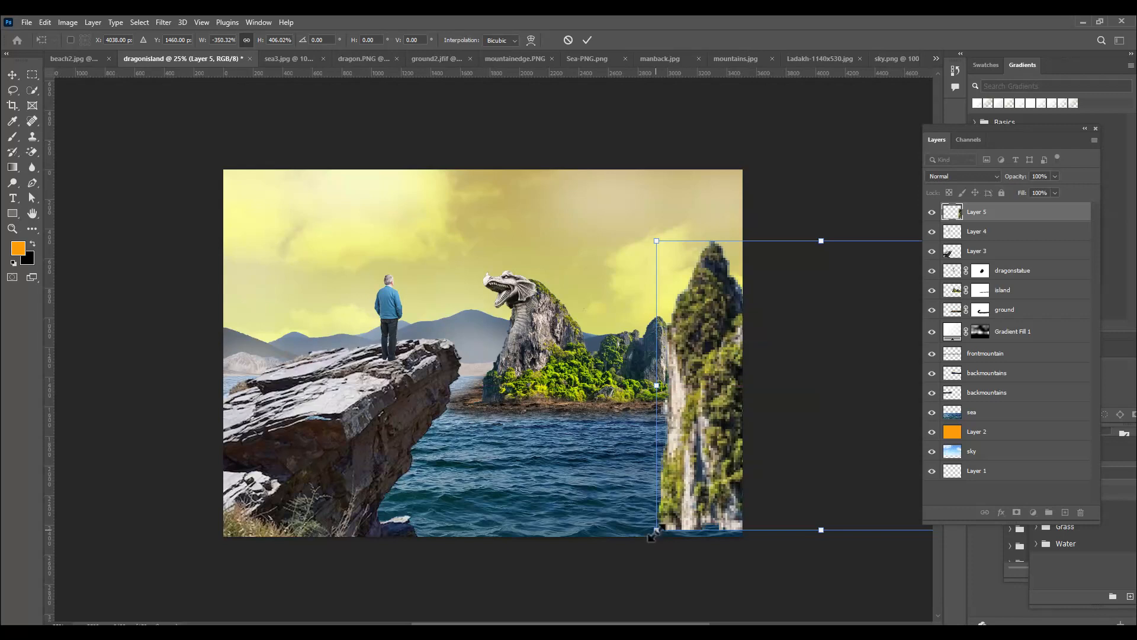
drag(657, 530, 653, 549)
key(Return)
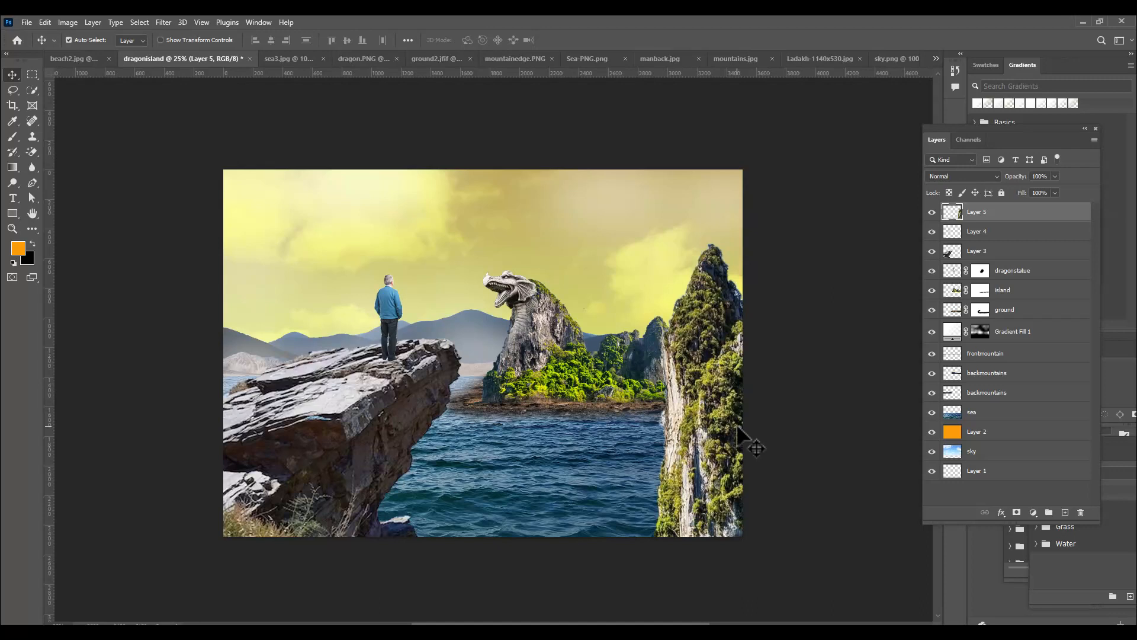
Shift the cliff slightly further right and nudge it up a little
drag(699, 415, 712, 423)
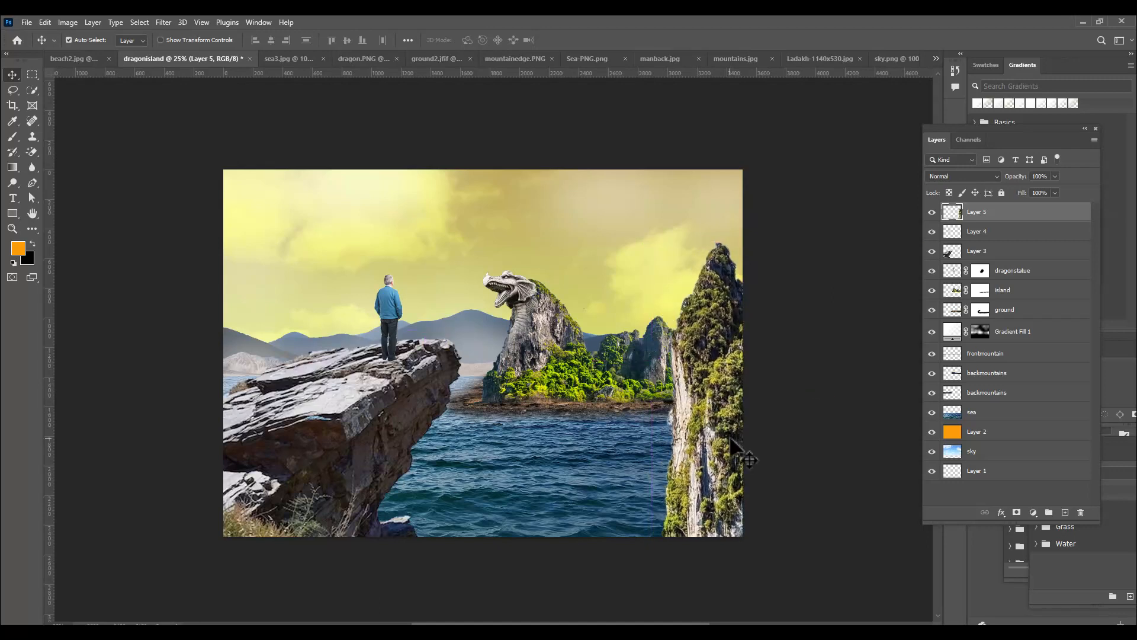
key(Up)
key(Up)
key(Up)
key(Up)
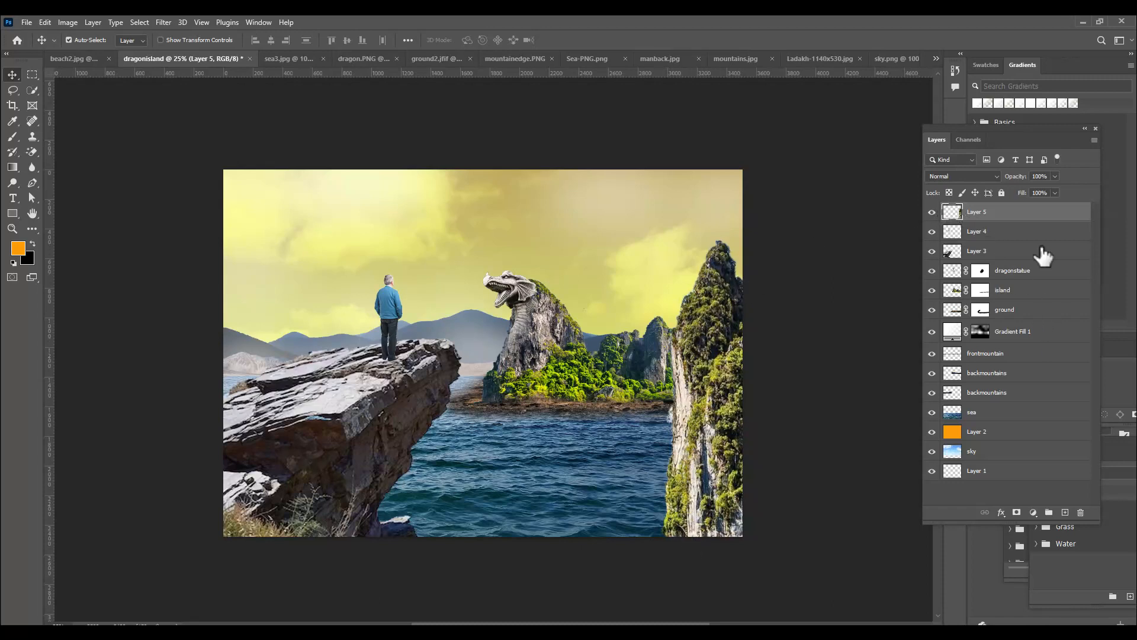
Clone foliage and rock texture over the cliff's peak and left edge using a 90 px Clone Stamp brush
click(30, 136)
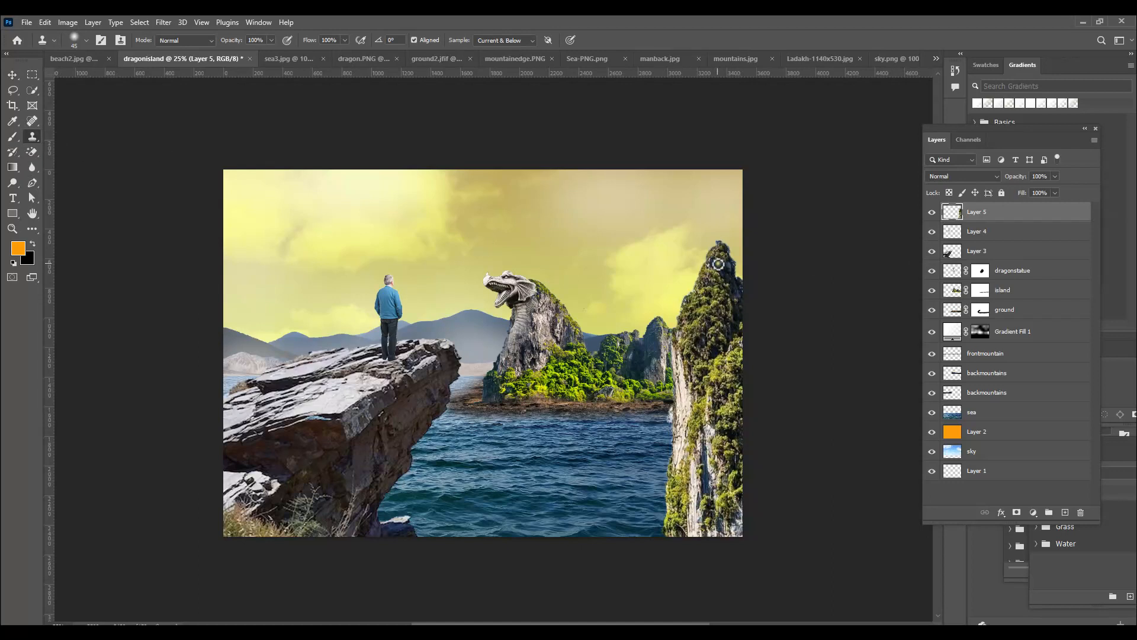
key(bracketright)
key(bracketright)
key(bracketright)
key(bracketright)
key(bracketright)
alt+click(721, 250)
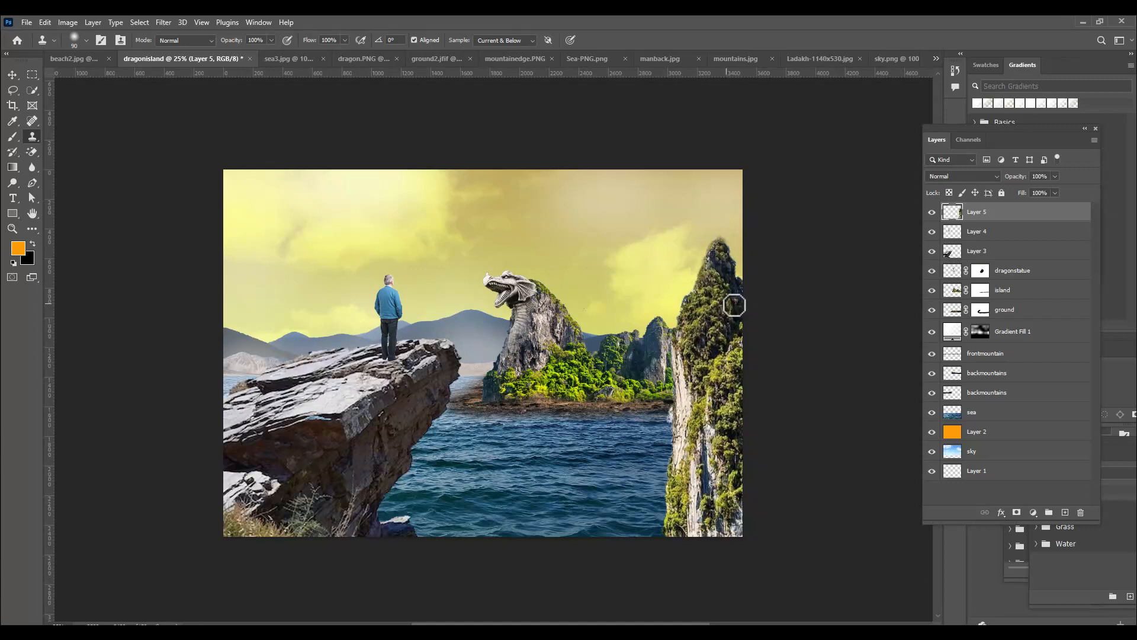
alt+click(699, 305)
drag(689, 296, 682, 341)
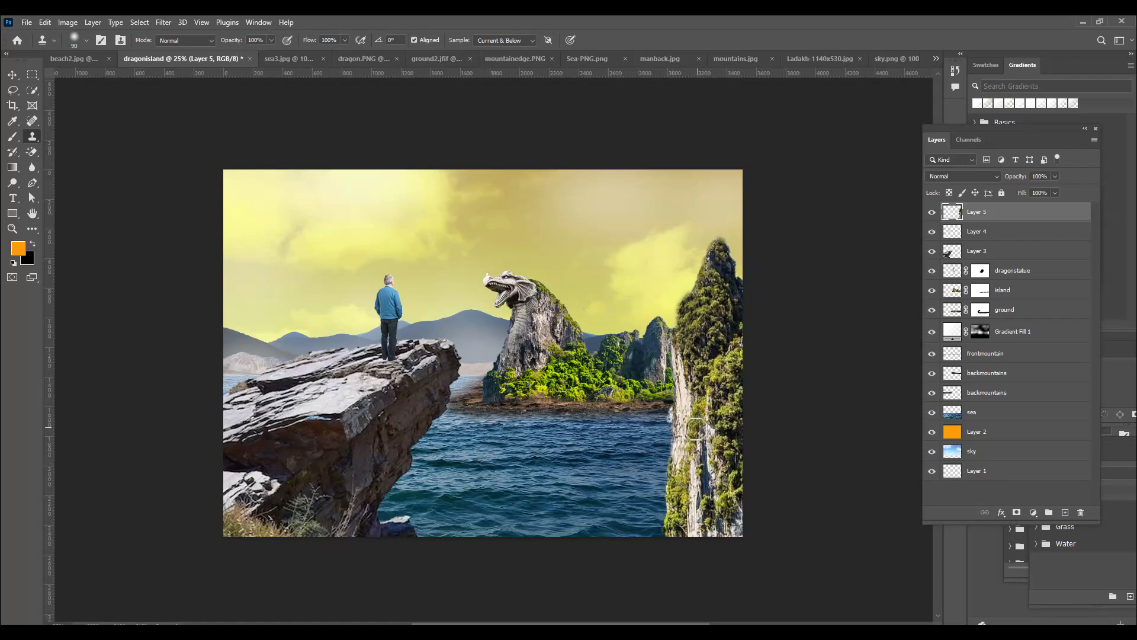
mouse_move(679, 416)
mouse_down()
mouse_move(677, 407)
mouse_move(679, 424)
mouse_up()
Lasso the unwanted area along the cliff's left edge beside the island shore, delete it and deselect
click(11, 90)
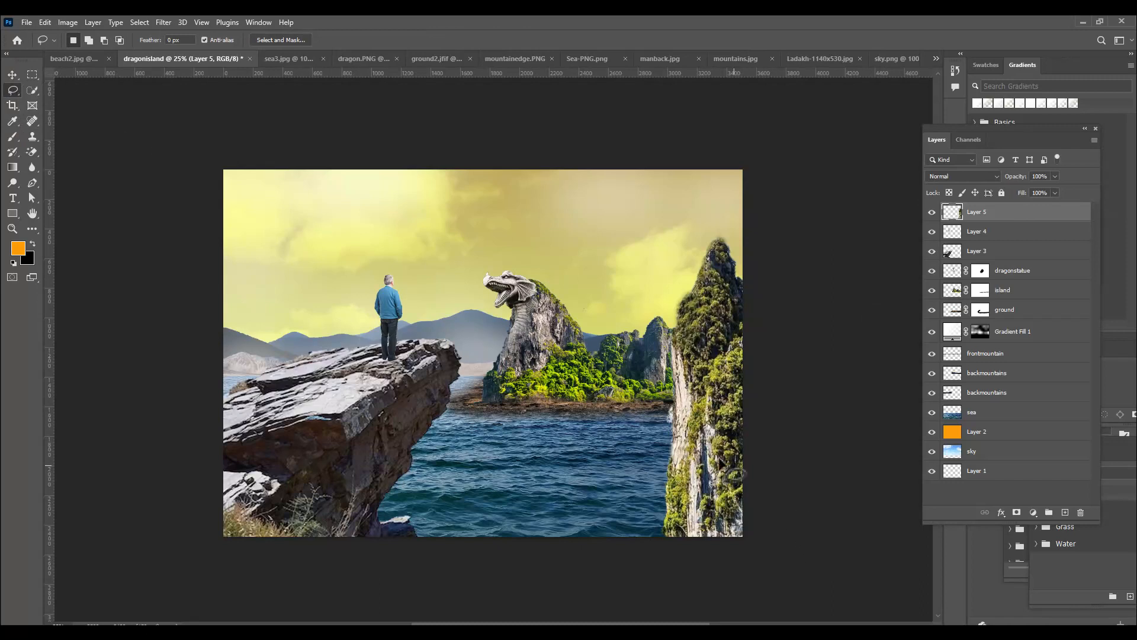
mouse_move(675, 408)
mouse_down()
mouse_move(664, 426)
mouse_move(672, 400)
mouse_up()
key(Delete)
key(ctrl+d)
Start a Match Color adjustment on the ground layer, using dragonisland as the source and its sea layer as the reference
click(12, 72)
click(1045, 310)
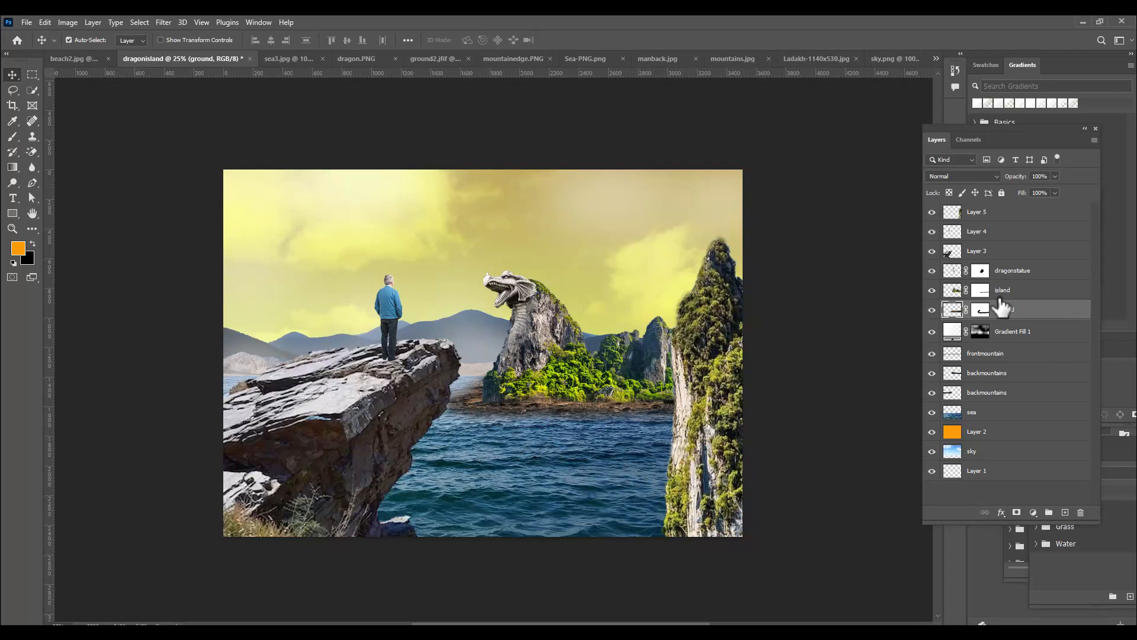
click(67, 22)
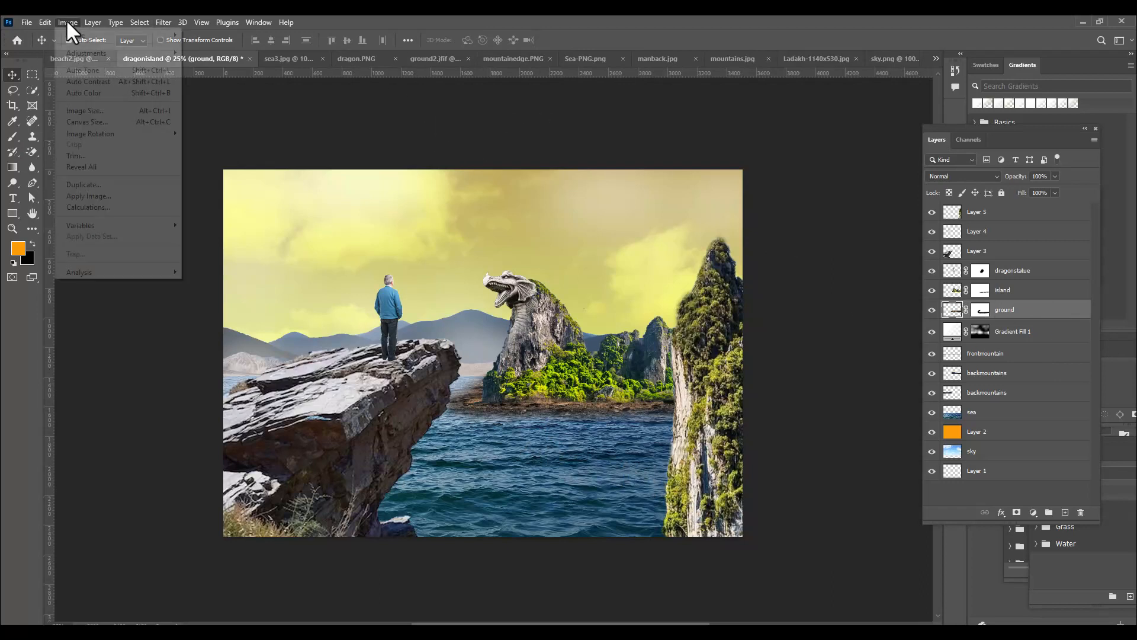
mouse_move(96, 55)
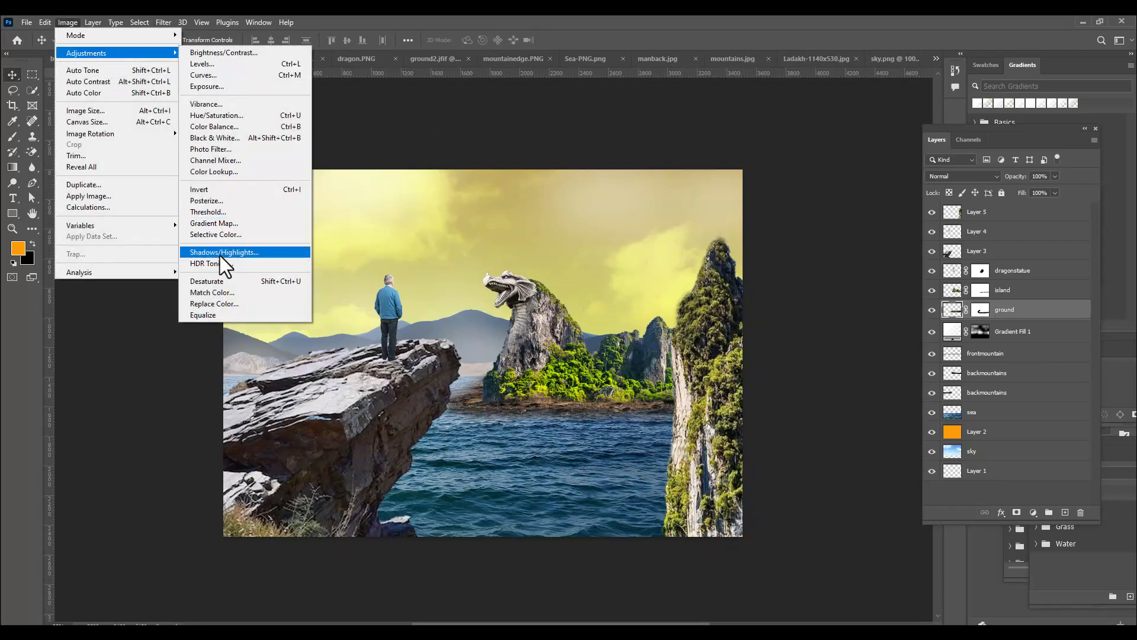
click(237, 292)
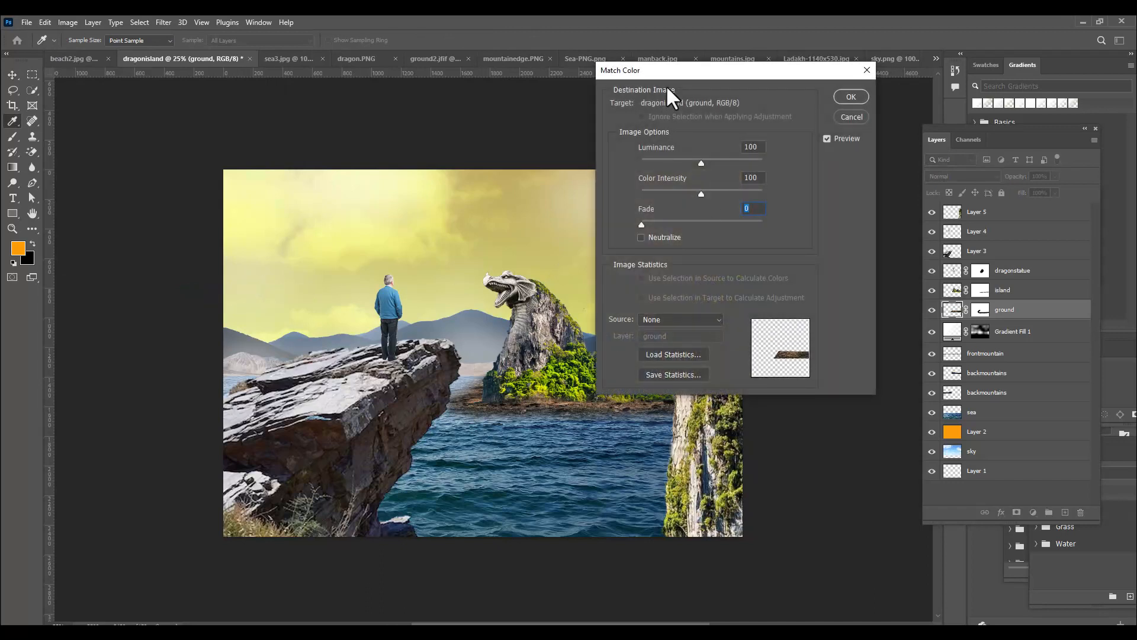
drag(695, 69, 770, 76)
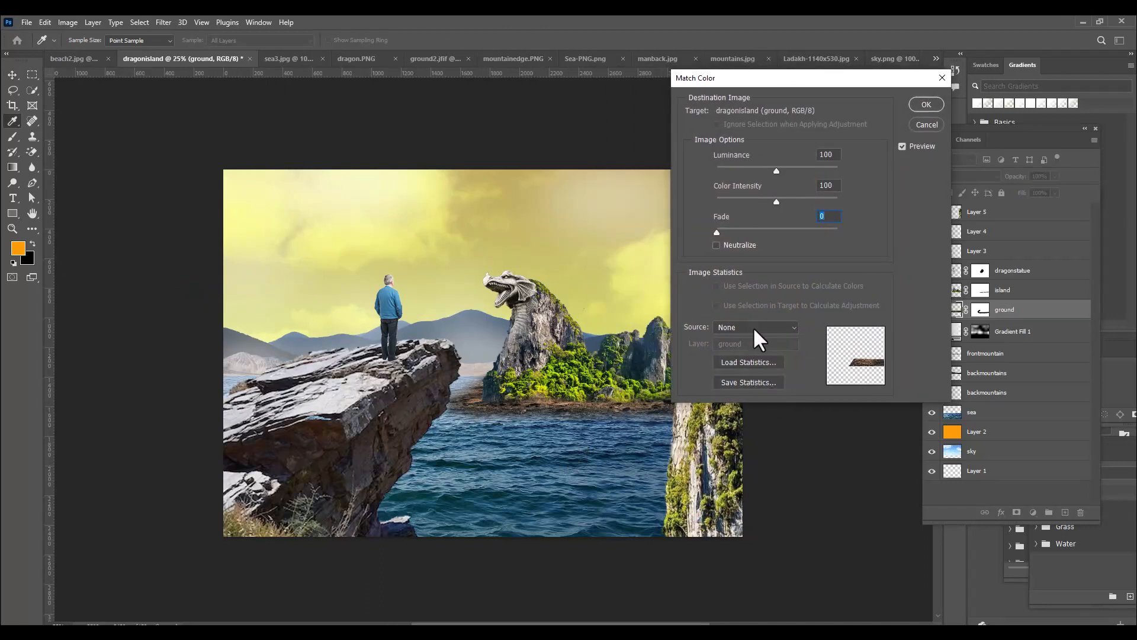
drag(739, 80, 714, 79)
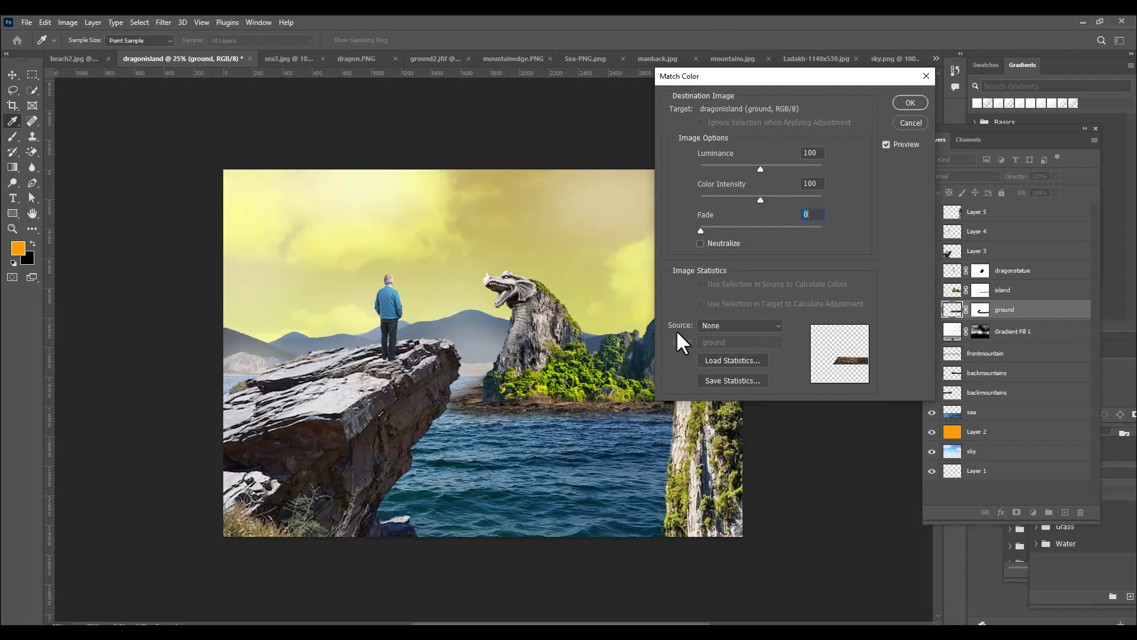
click(731, 325)
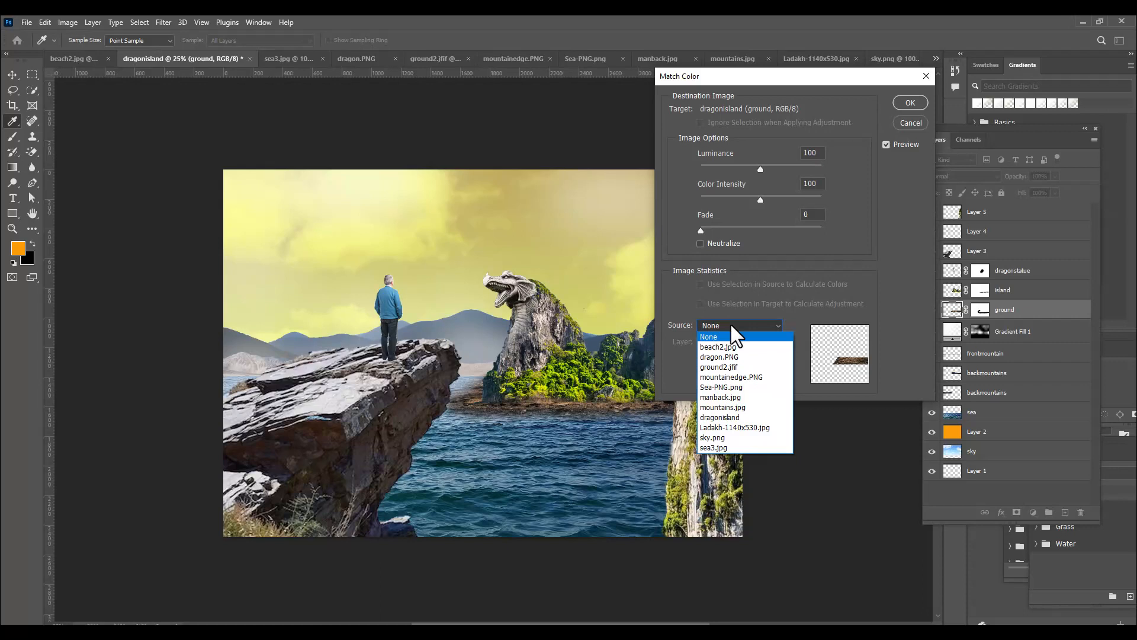
click(745, 417)
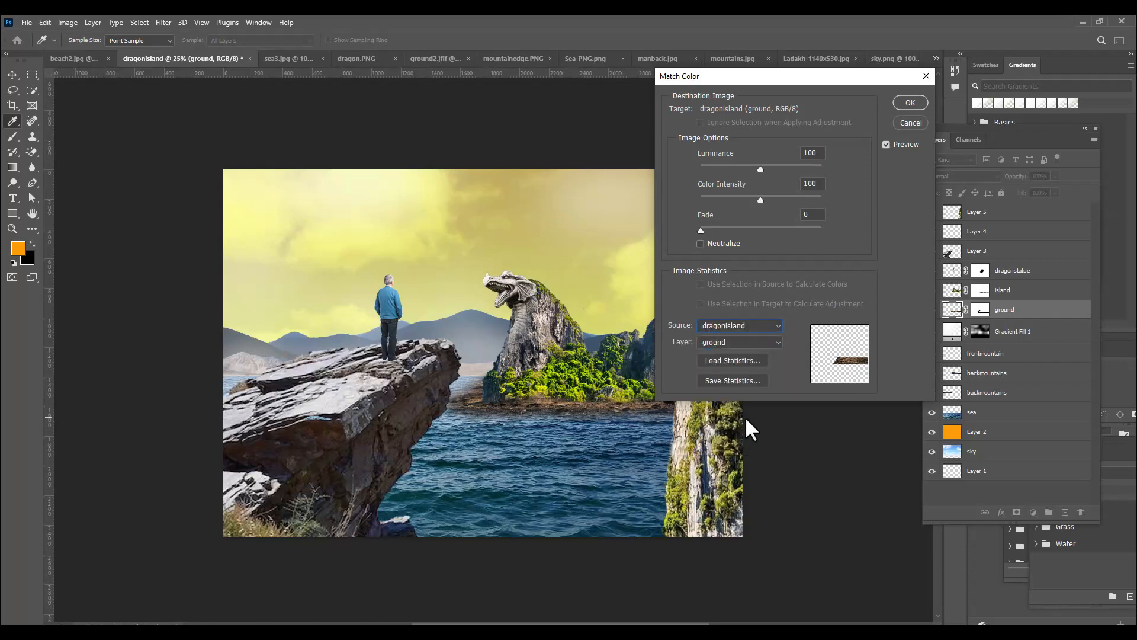
drag(691, 72, 743, 58)
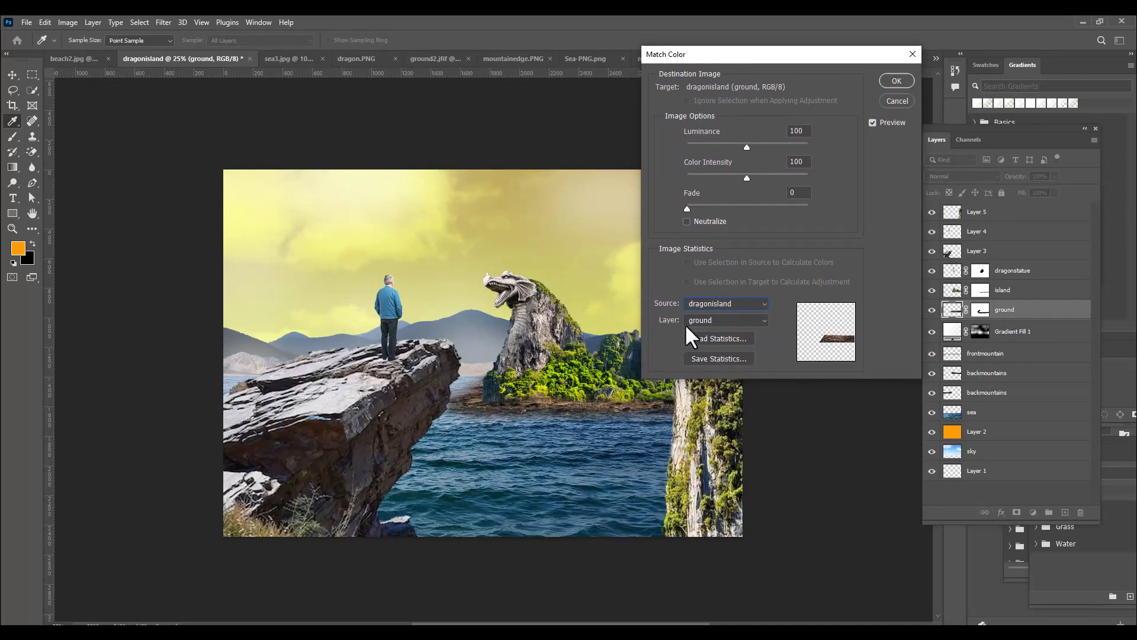
click(728, 320)
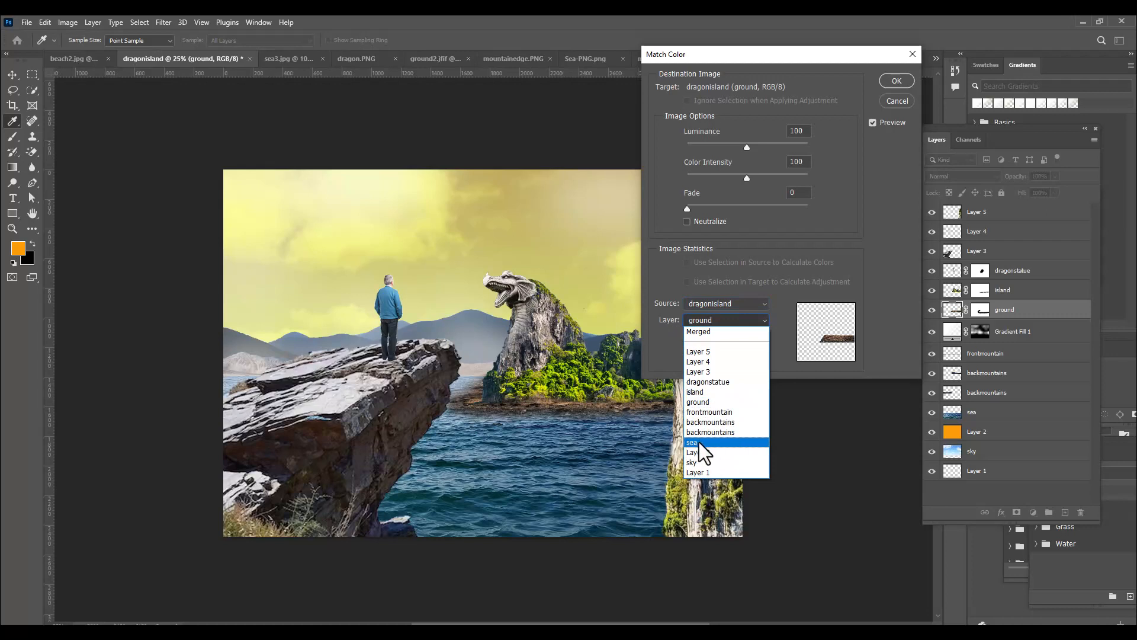
click(699, 442)
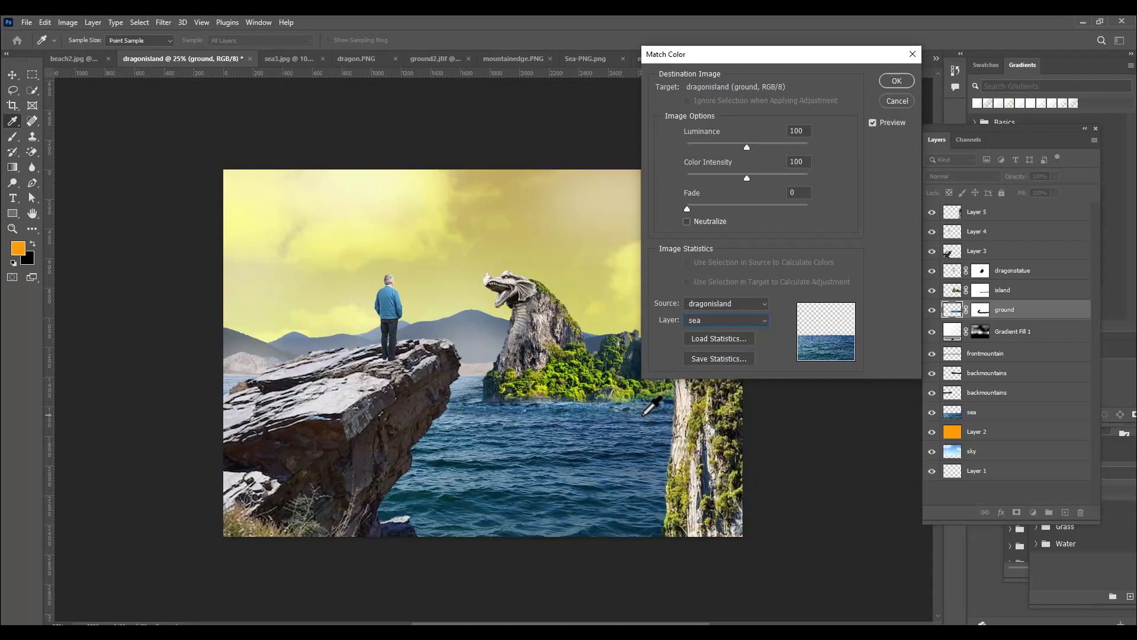
Set the ground layer's color match fade to 72, fine-tune its color intensity and luminance, and apply it
drag(709, 58, 719, 57)
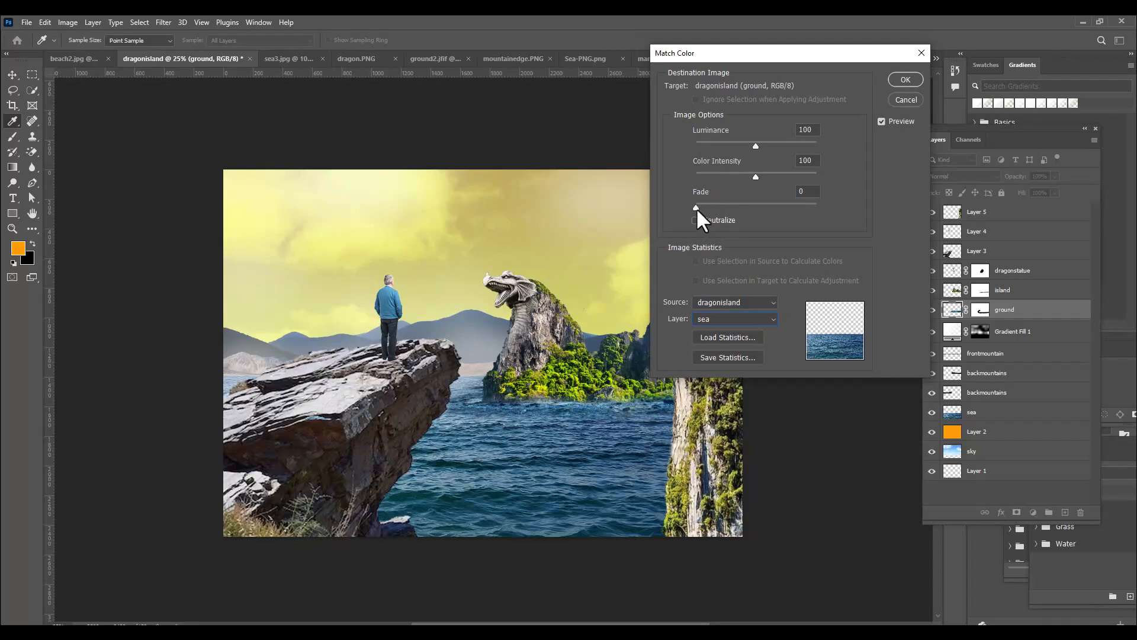
drag(695, 208, 744, 208)
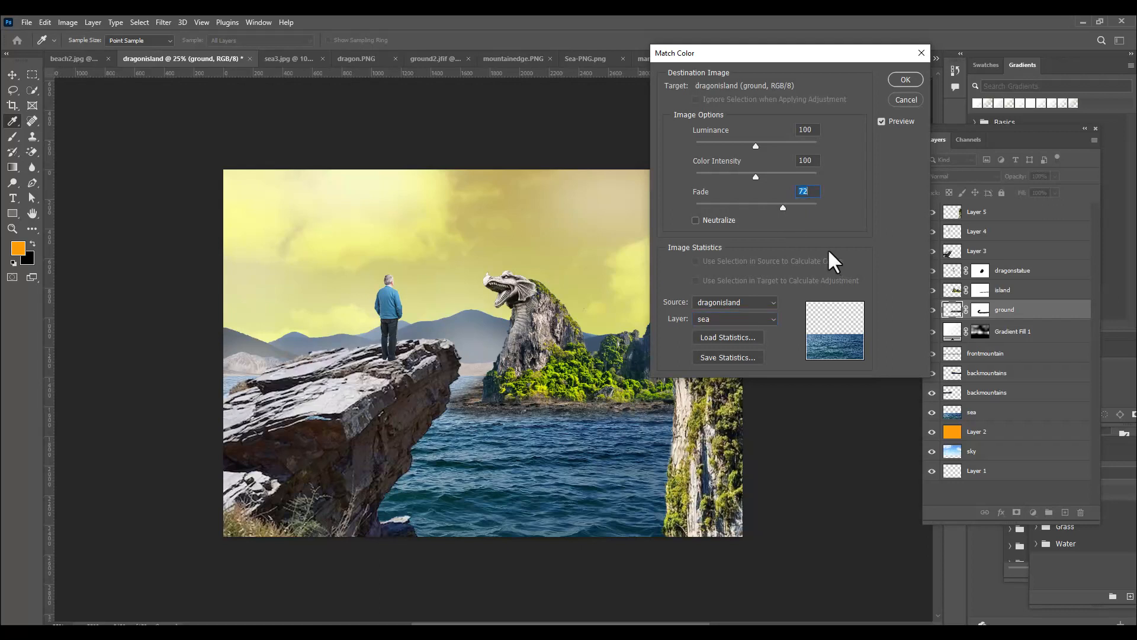
drag(755, 177, 764, 178)
drag(755, 144, 764, 152)
drag(785, 149, 742, 151)
click(894, 82)
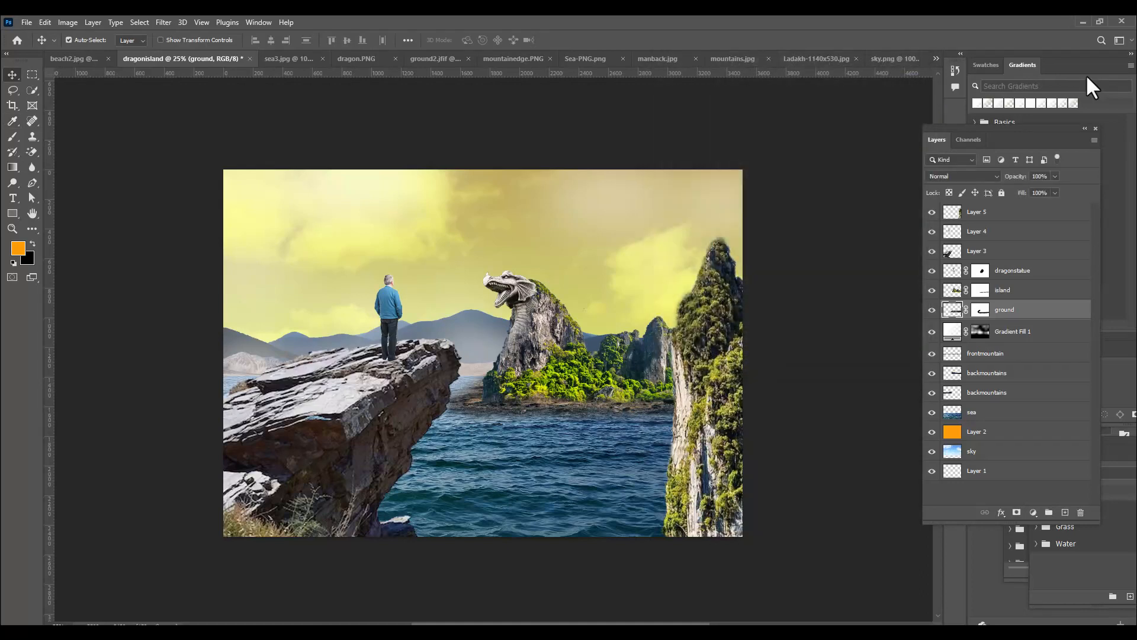
Start a Match Color adjustment on the island layer, using dragonisland as the source and its ground layer as the reference
click(1041, 289)
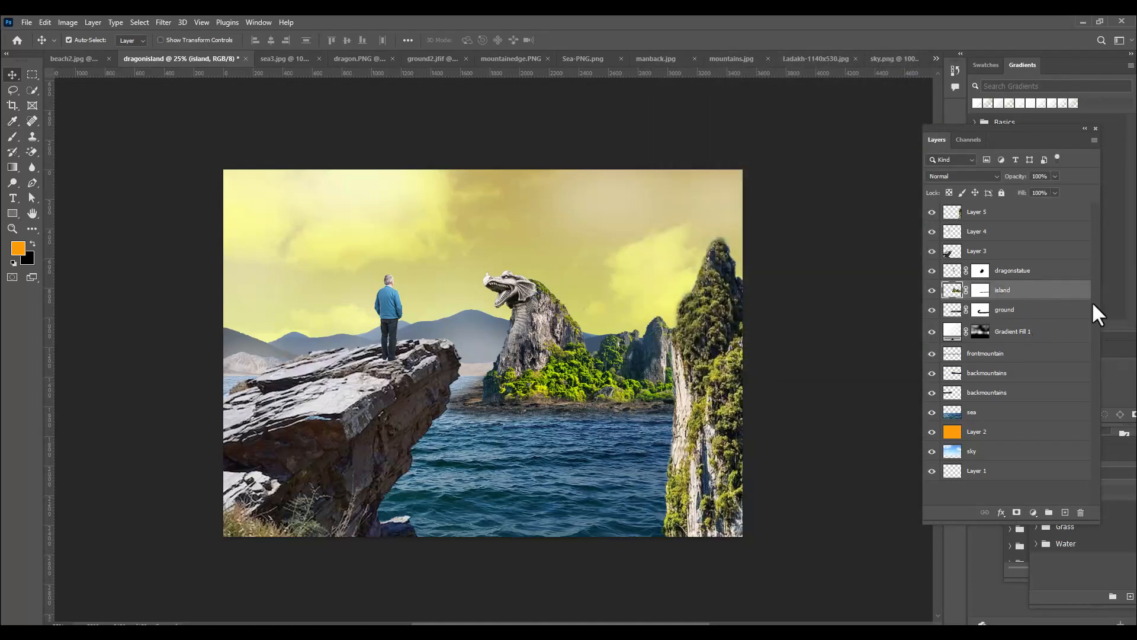
click(59, 19)
mouse_move(91, 56)
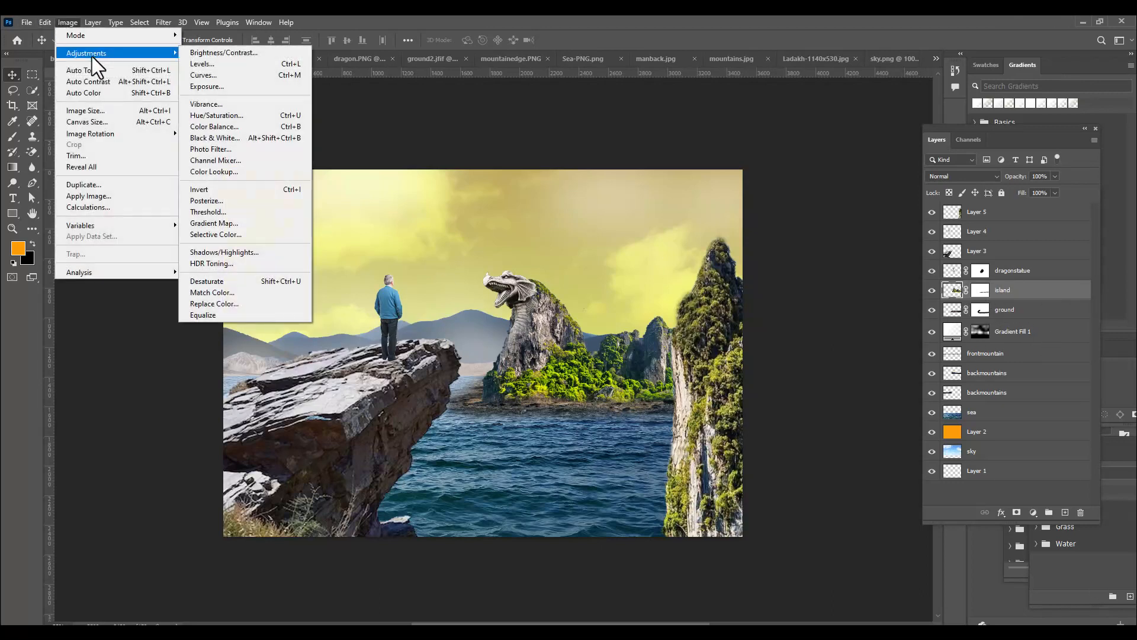
click(244, 293)
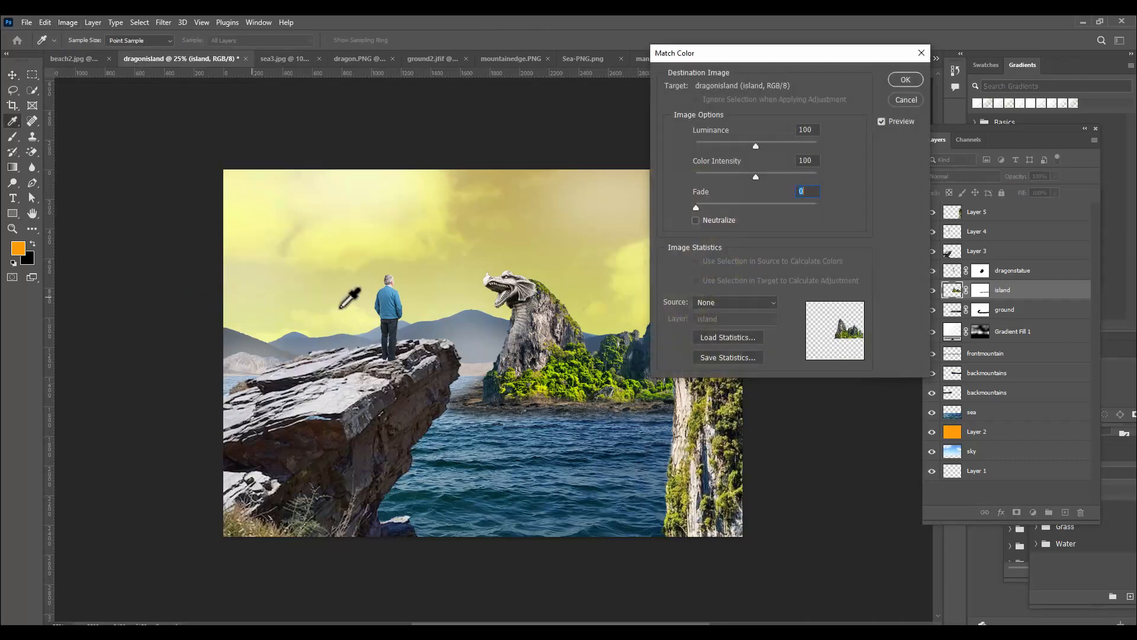
click(765, 289)
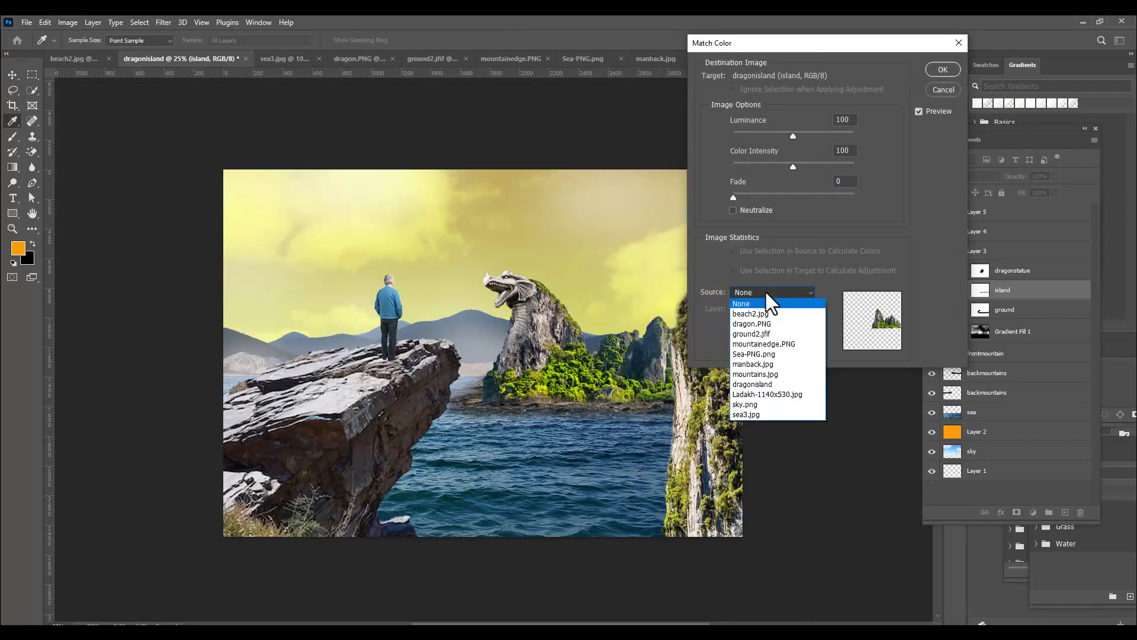
click(754, 386)
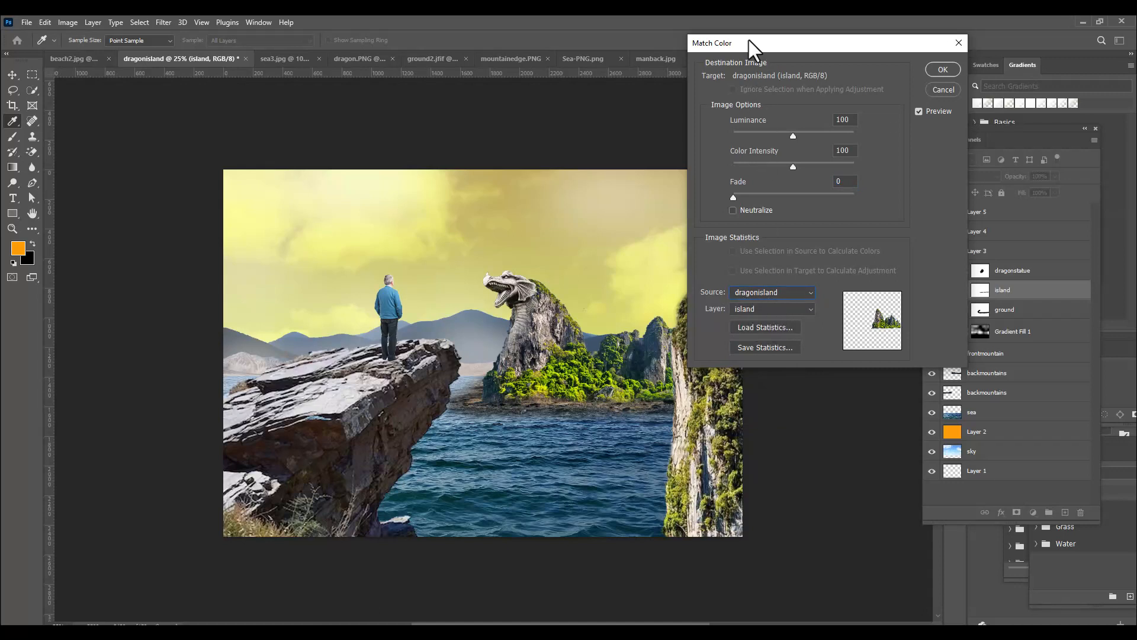
drag(750, 42, 742, 42)
click(762, 307)
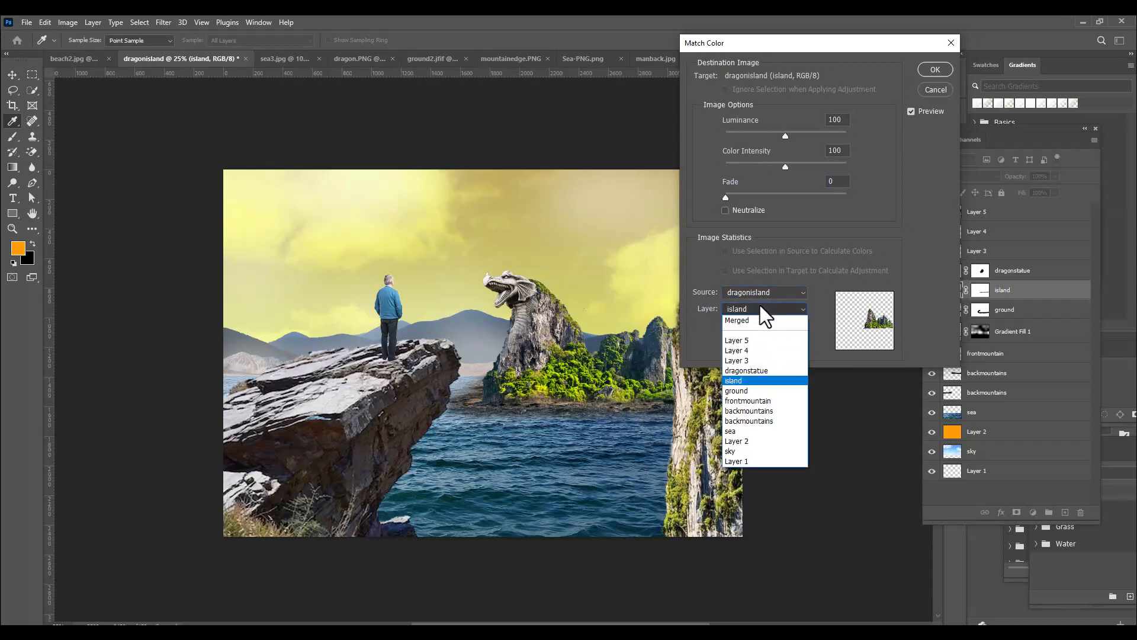
click(746, 392)
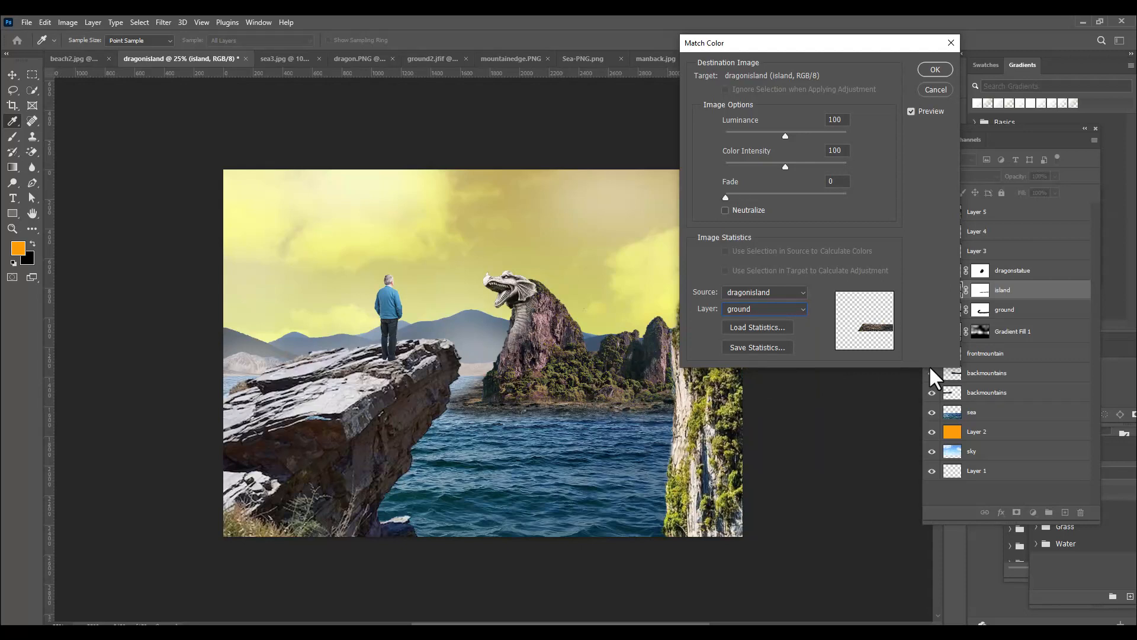
Set the island layer's color match fade to about 58, fine-tune its color intensity, and apply it
drag(726, 196, 787, 196)
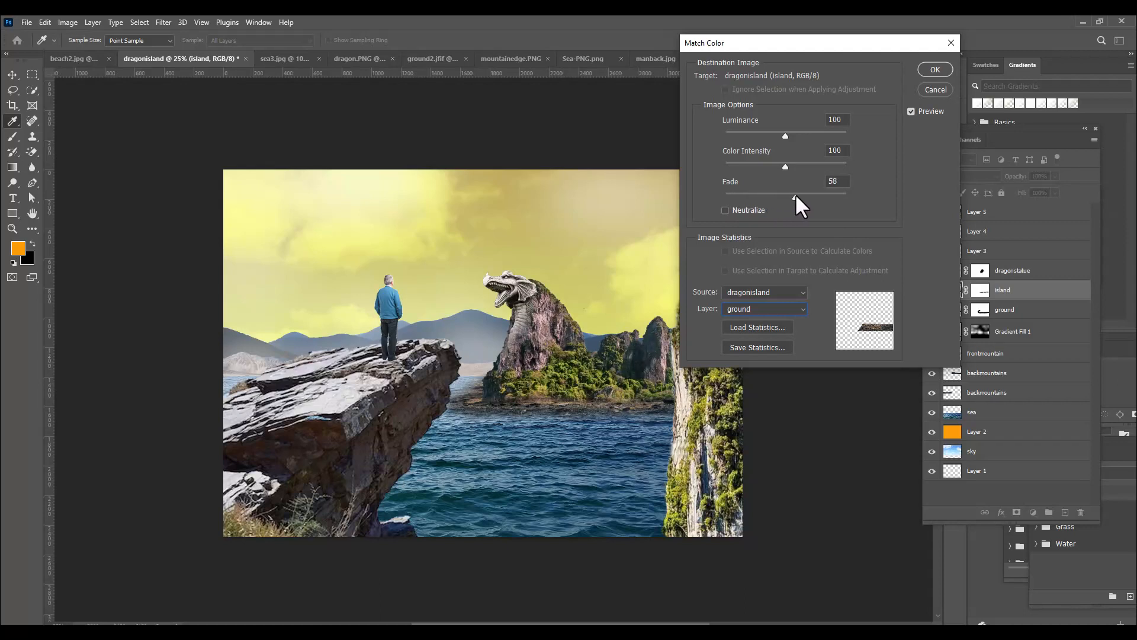
drag(791, 194, 791, 194)
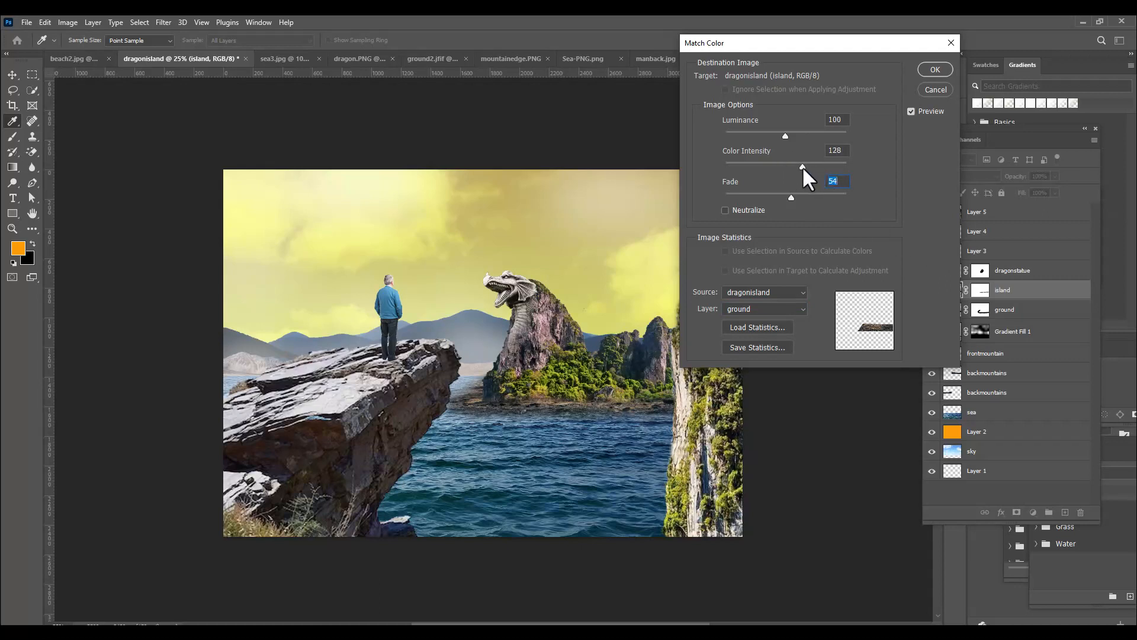
drag(798, 168, 790, 168)
key(shift+Tab)
drag(813, 45, 792, 45)
click(903, 69)
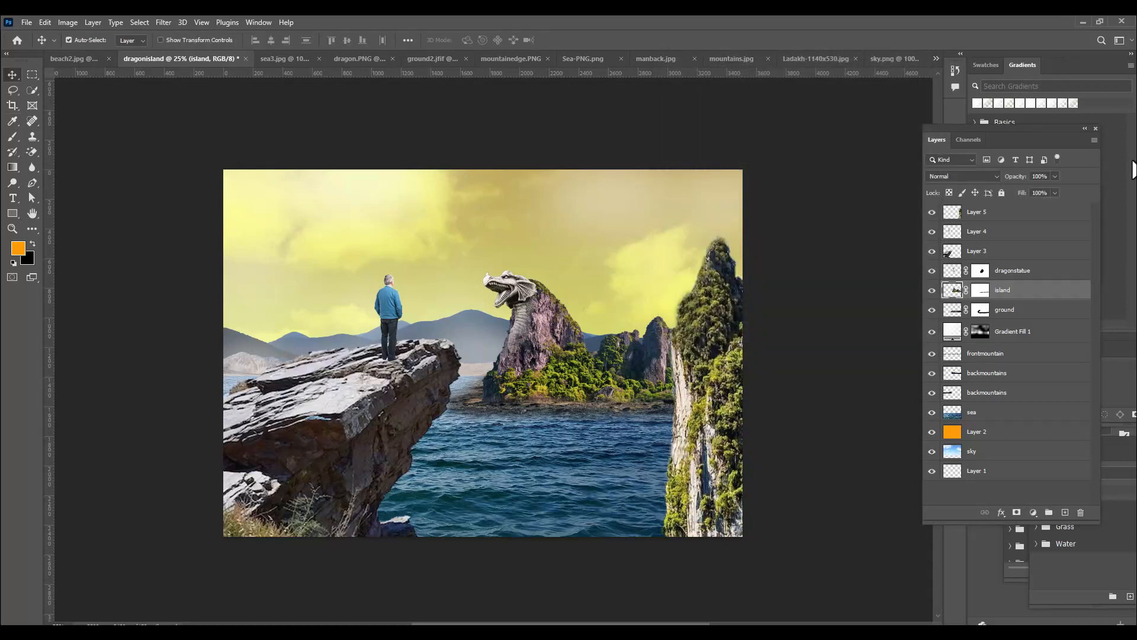
Start a Match Color adjustment on the dragonstatue layer, using dragonisland as the source and its island layer as the reference
click(1024, 272)
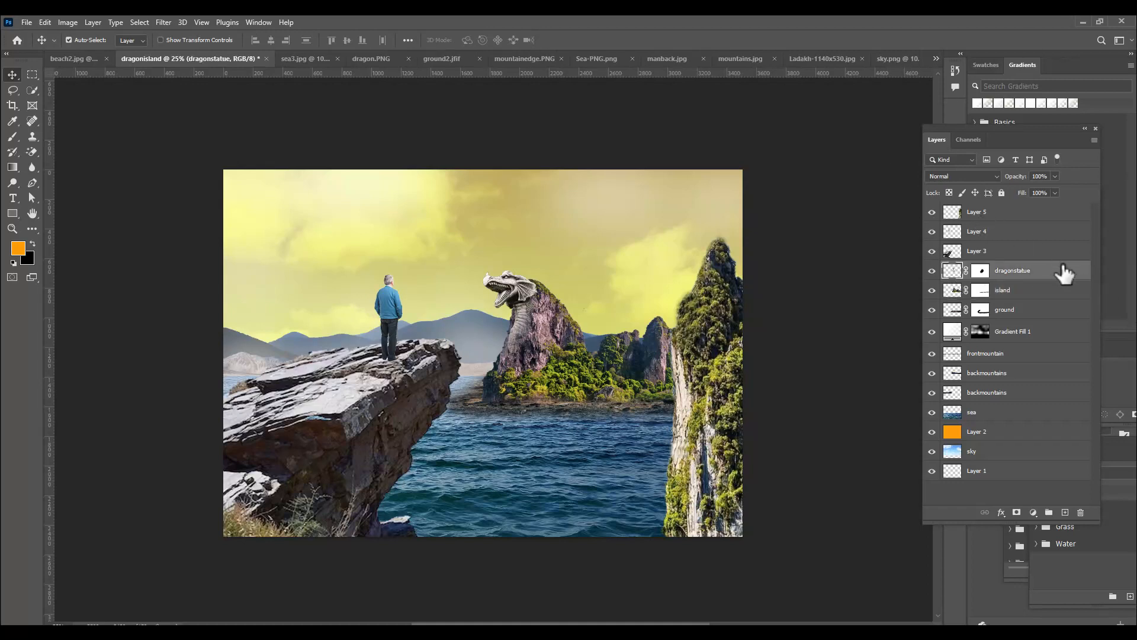
click(67, 23)
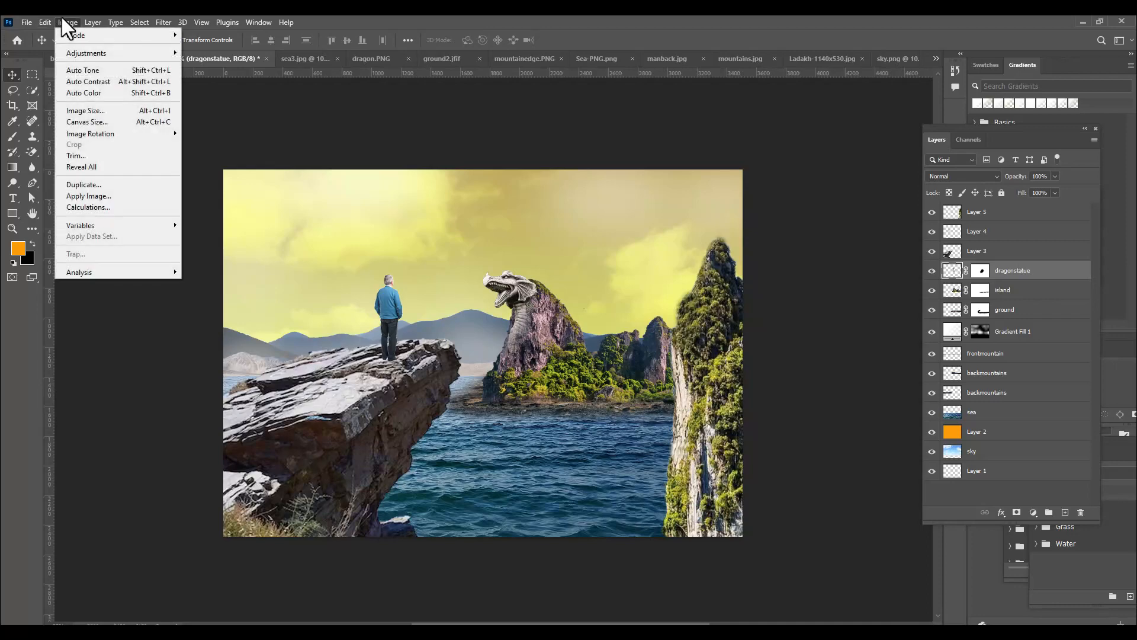
mouse_move(102, 53)
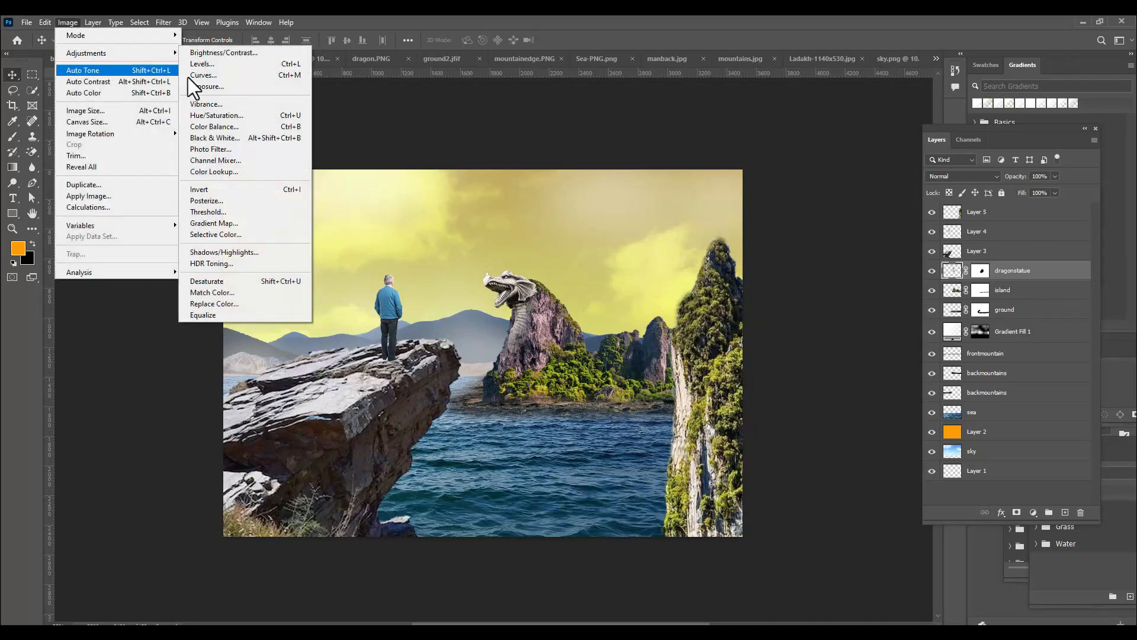
click(267, 292)
drag(776, 46, 824, 46)
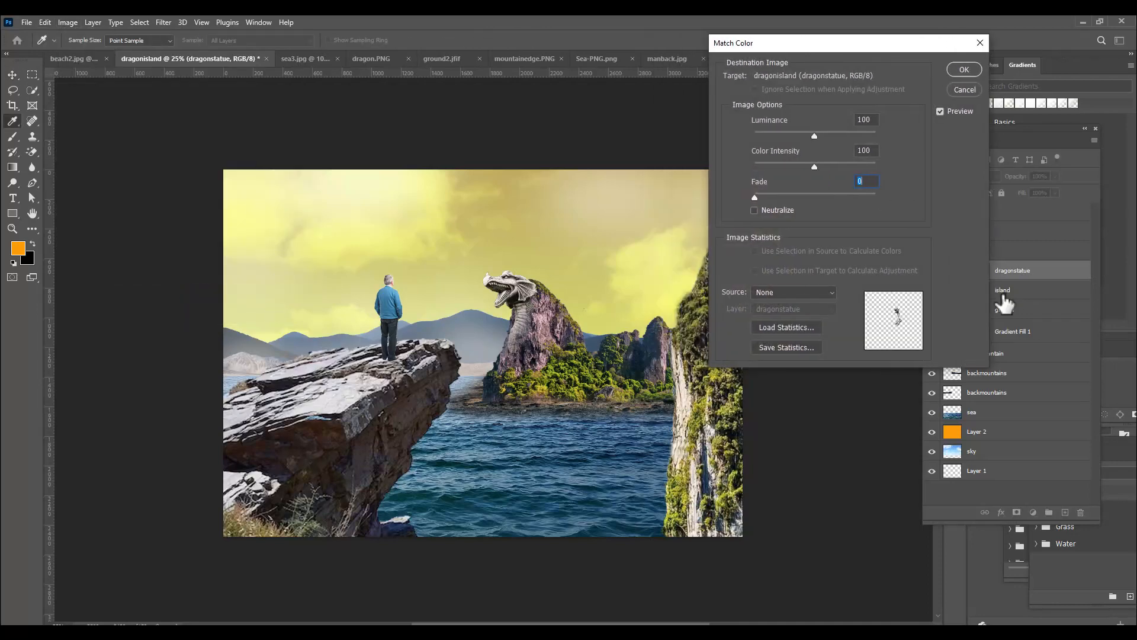
click(799, 296)
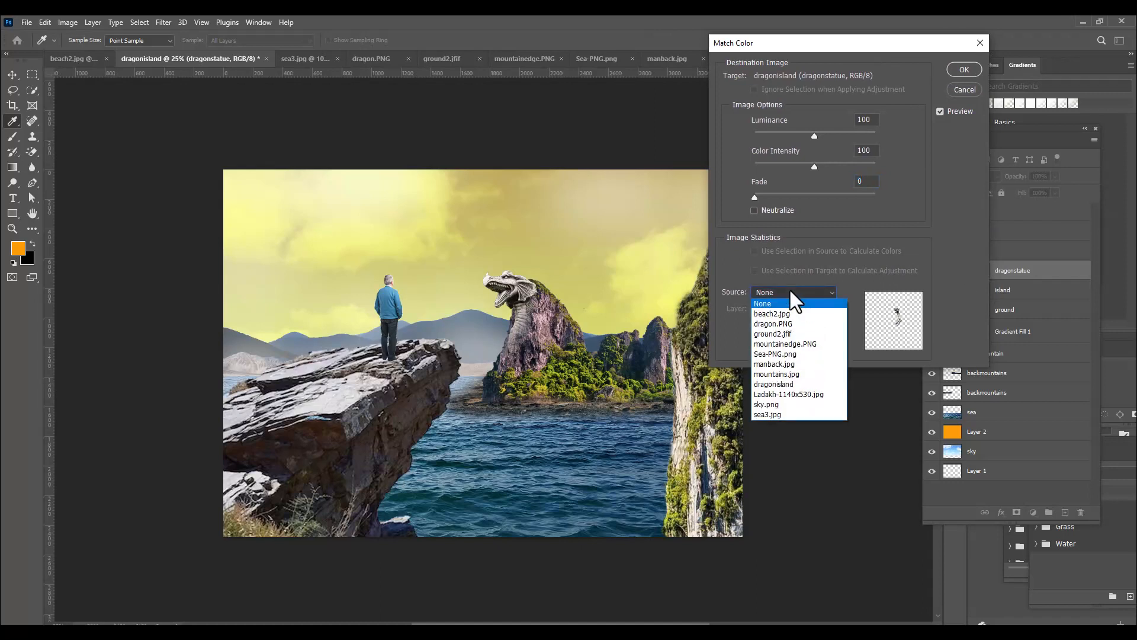
click(806, 383)
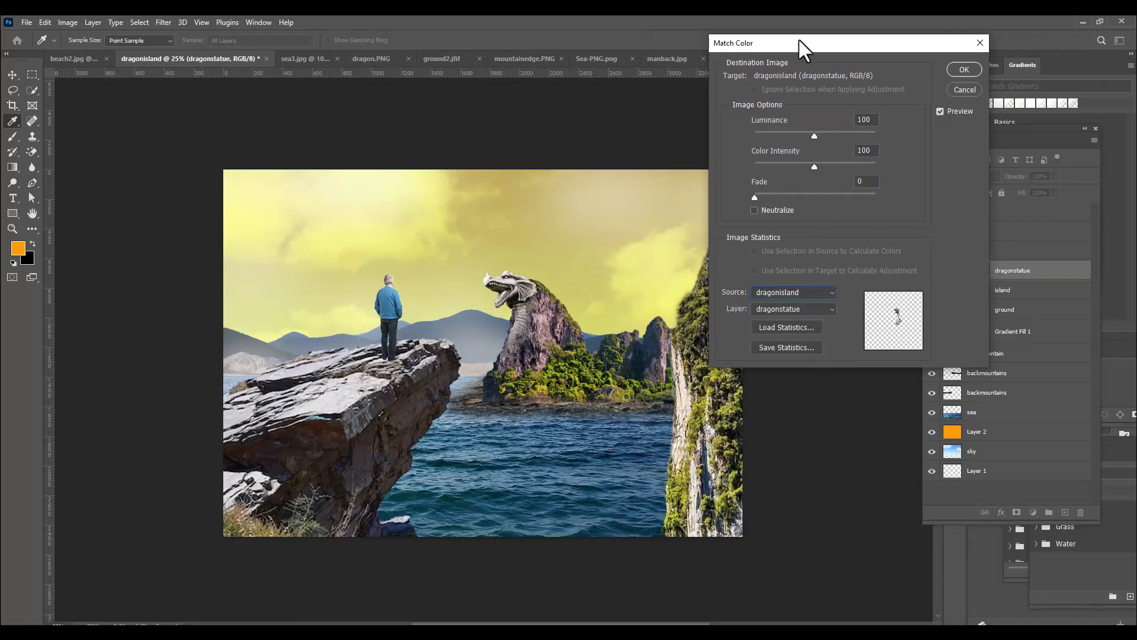
drag(798, 40, 782, 45)
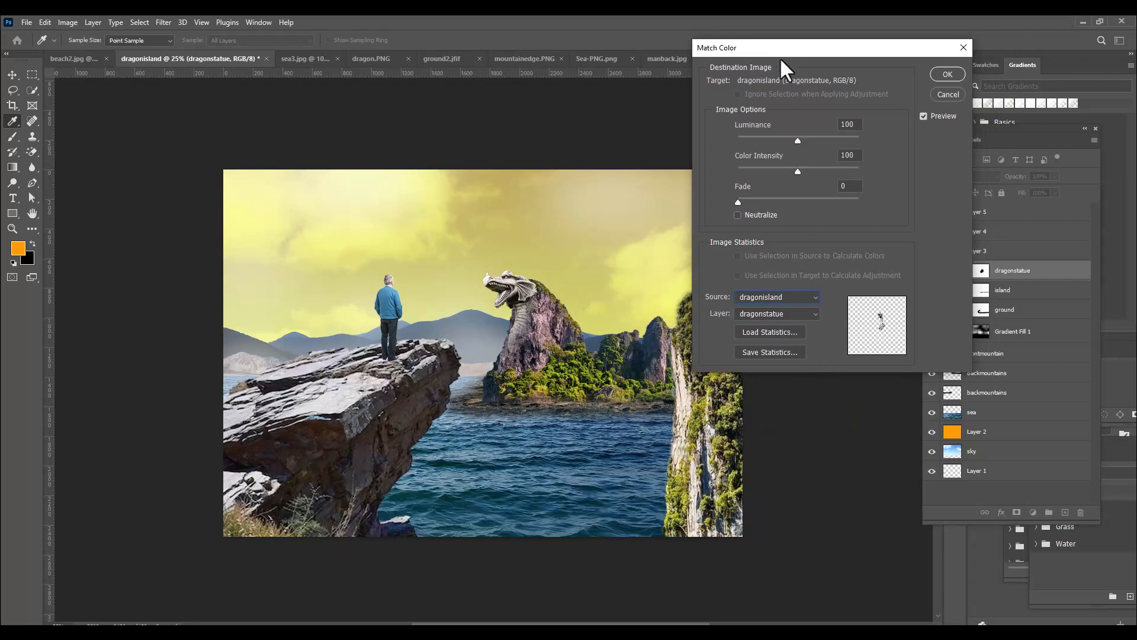
click(773, 313)
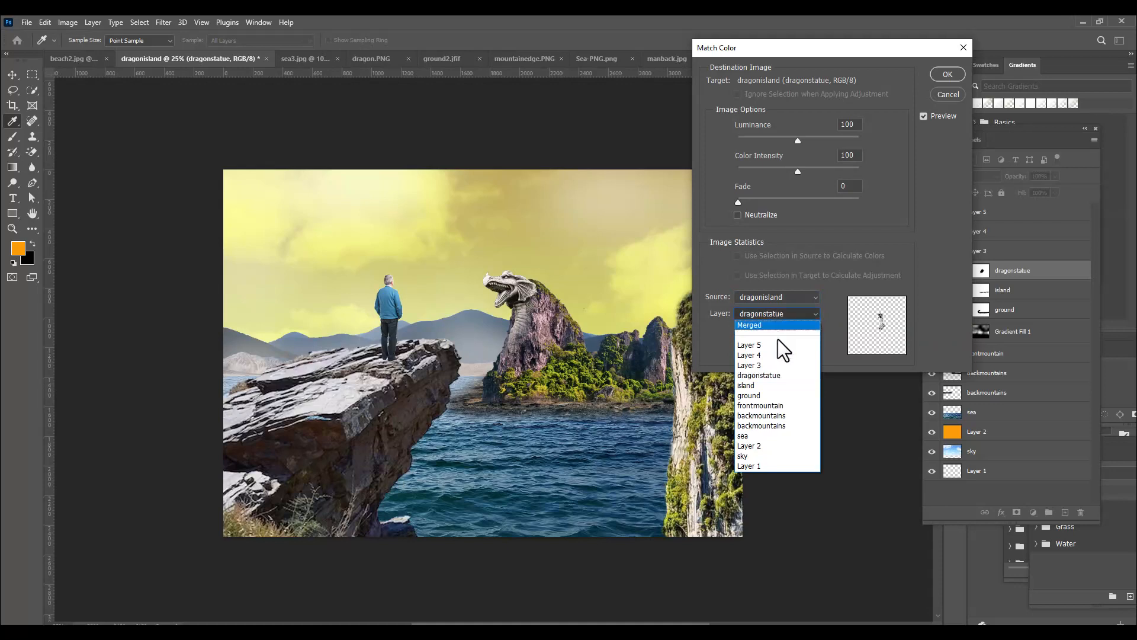
click(780, 393)
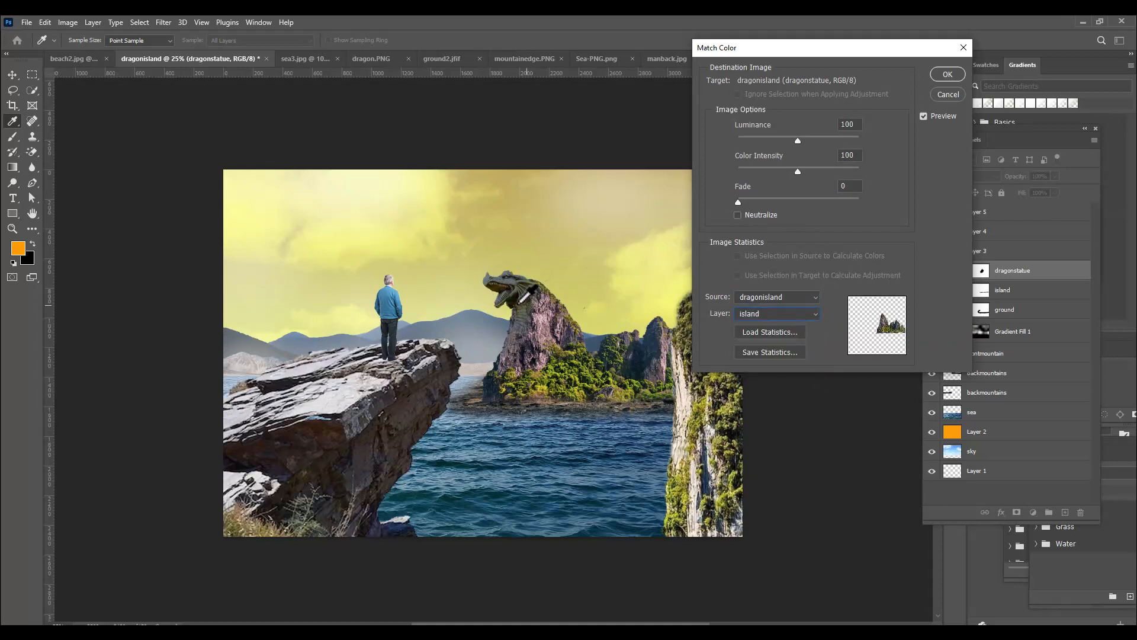
Set the dragon statue's color match to luminance 120, color intensity 21 and fade 59, and apply it
drag(738, 200, 751, 170)
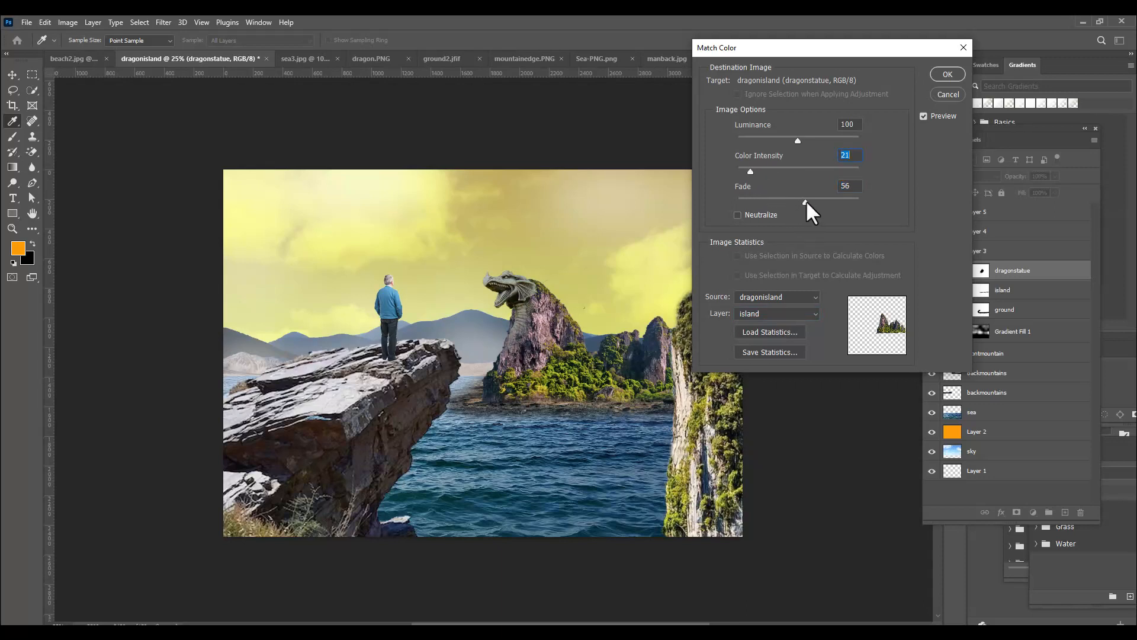
drag(808, 201, 809, 200)
mouse_move(798, 141)
mouse_down()
mouse_move(764, 143)
mouse_move(809, 145)
mouse_up()
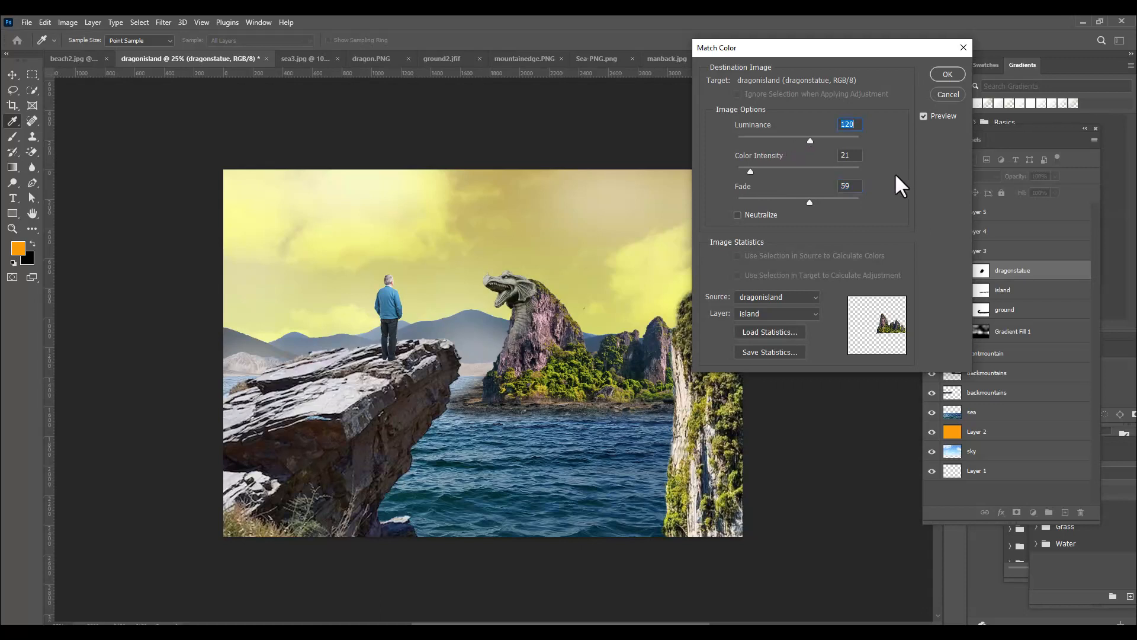
click(948, 75)
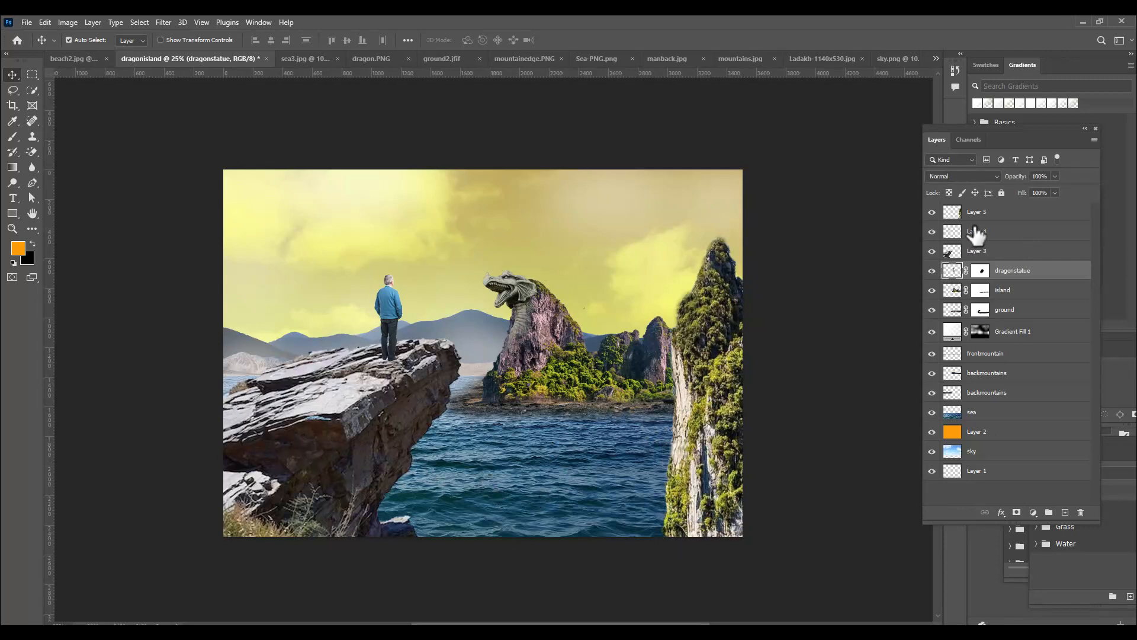
Rename Layer 3, which holds the foreground cliff the man stands on, as rock
right_click(354, 403)
click(360, 406)
double_click(996, 246)
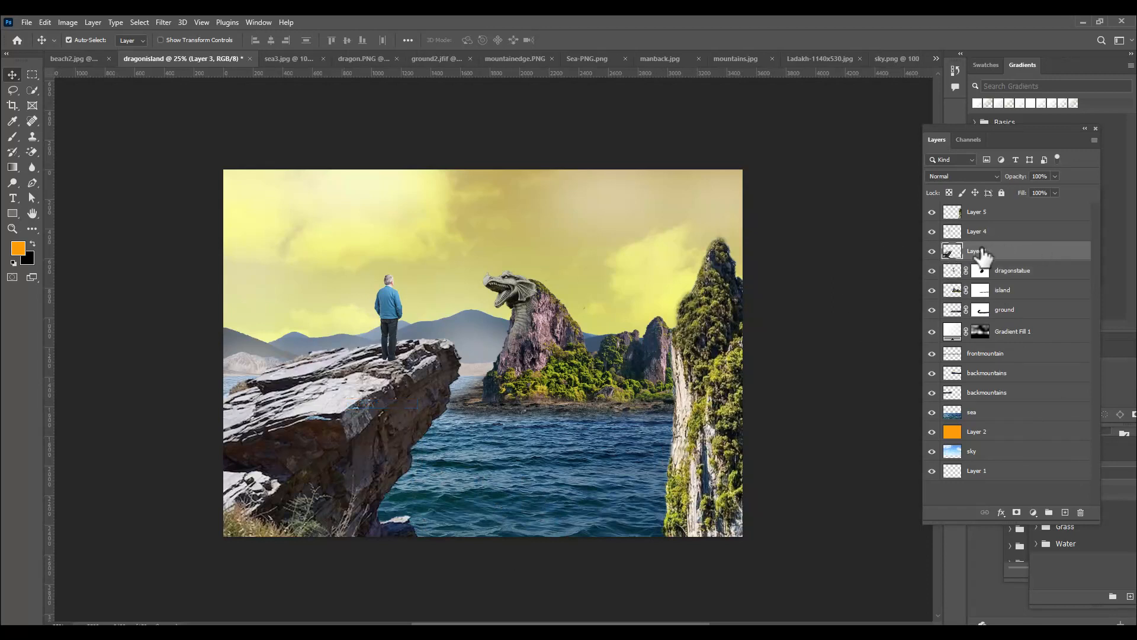
text(rock)
key(Return)
Start a Match Color adjustment on the rock layer, using dragonisland as the source and its sea layer as the reference
click(65, 21)
mouse_move(76, 53)
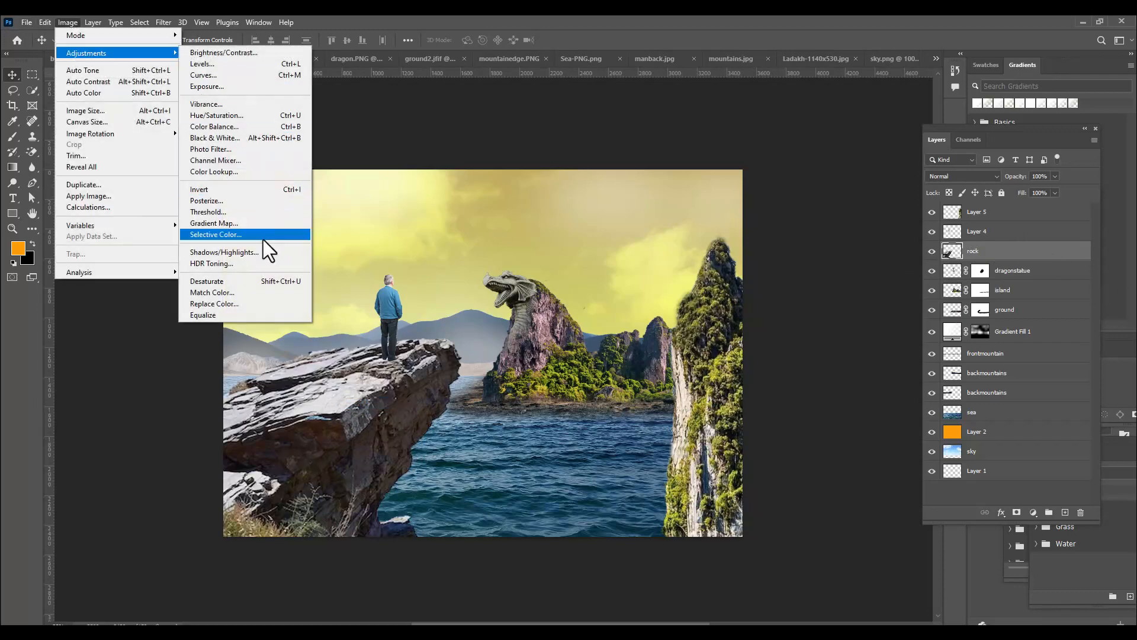
click(257, 292)
drag(788, 55, 770, 57)
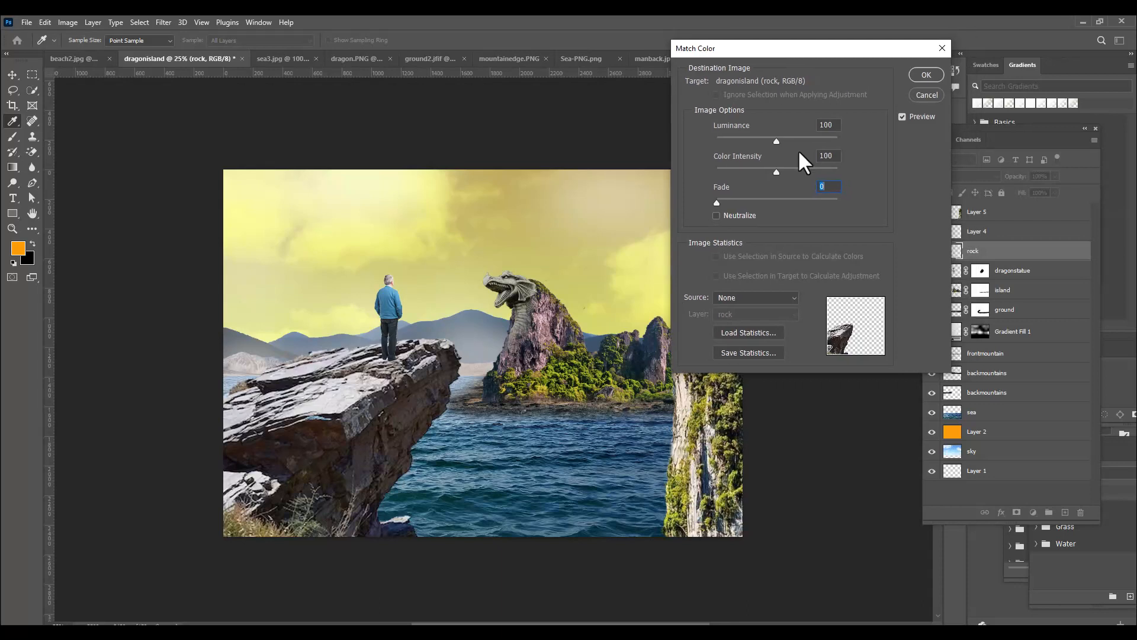
click(744, 300)
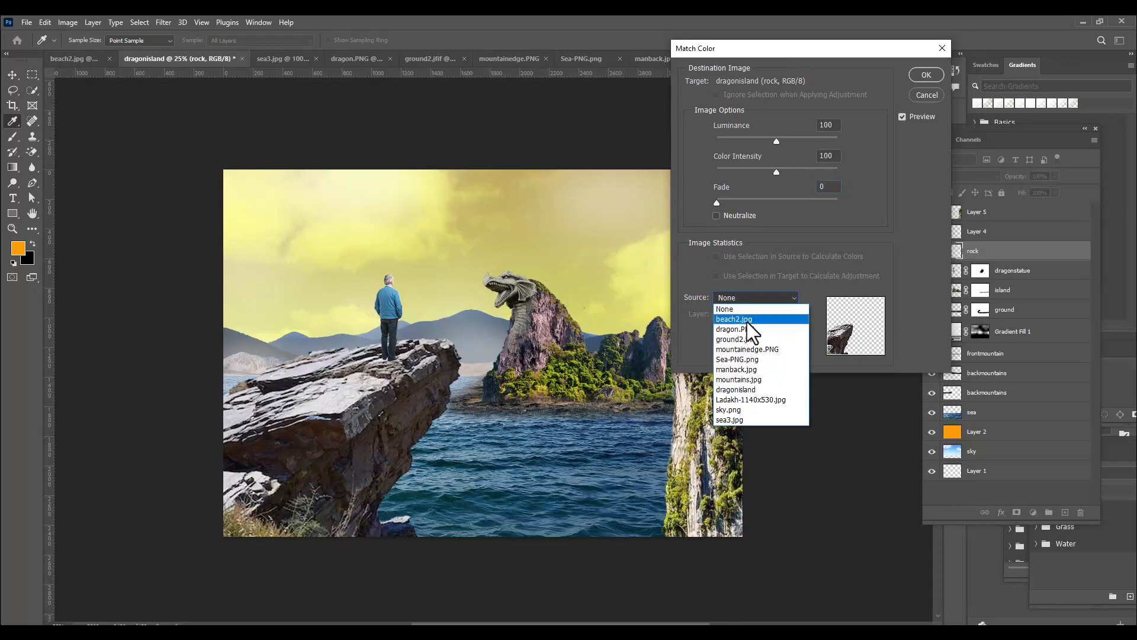
click(746, 392)
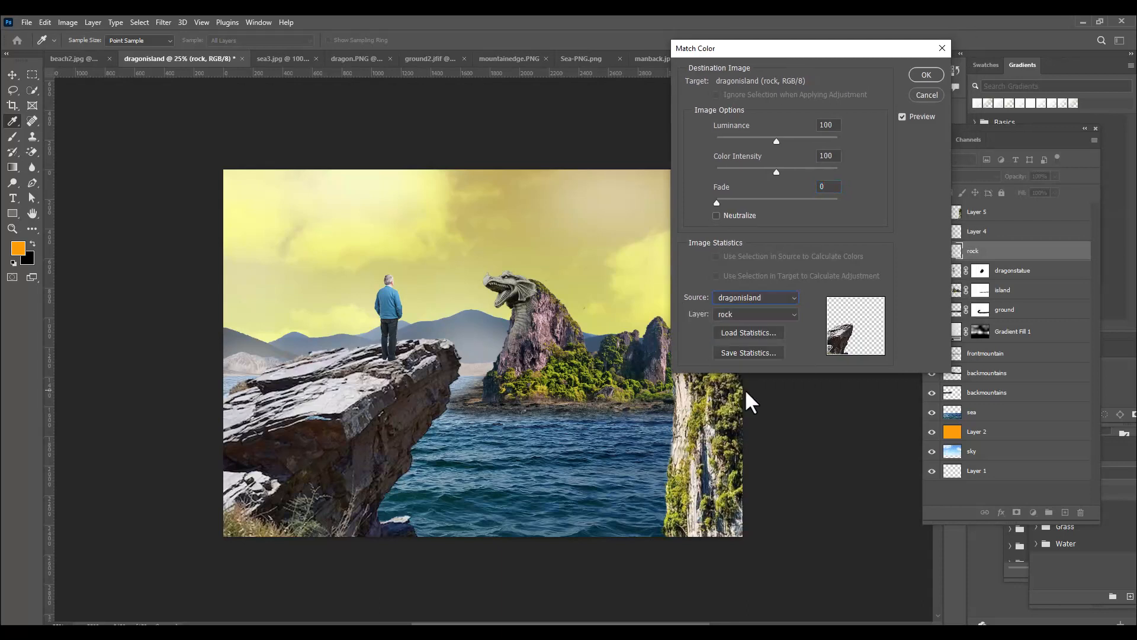
click(737, 316)
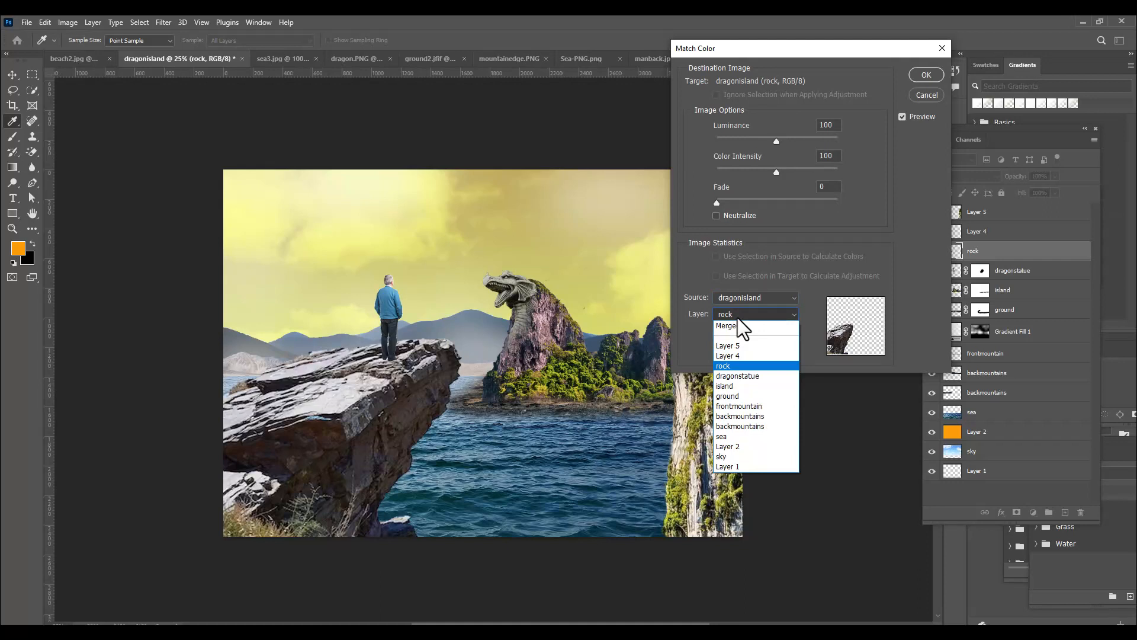
click(740, 435)
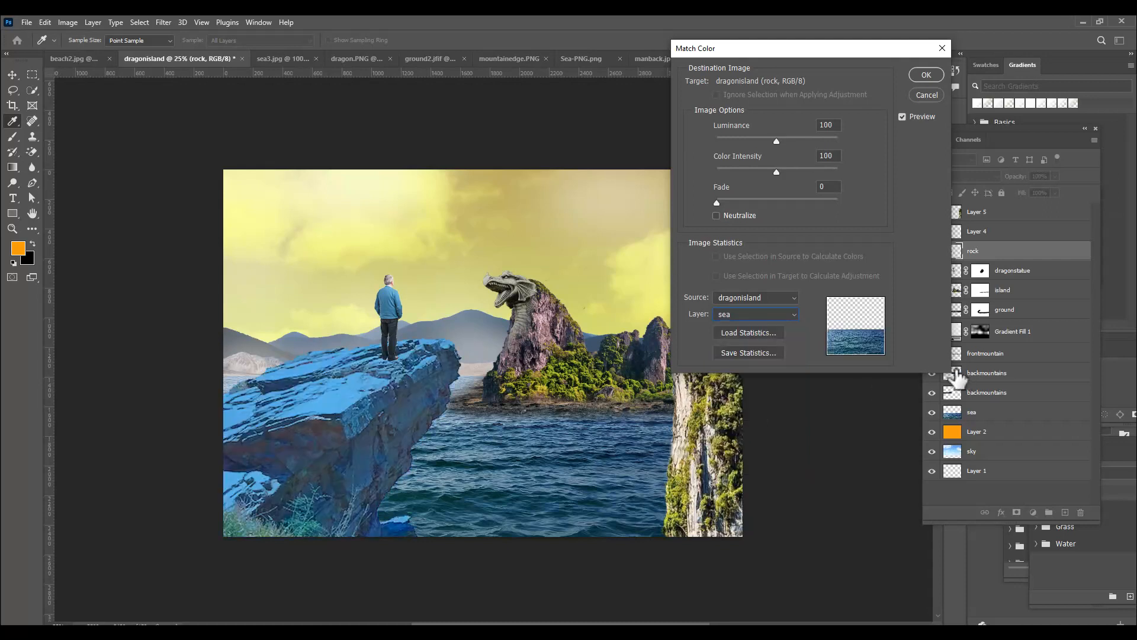
Set the rock's color match to luminance 126, color intensity 108 and fade 60, and apply it
drag(716, 200, 780, 202)
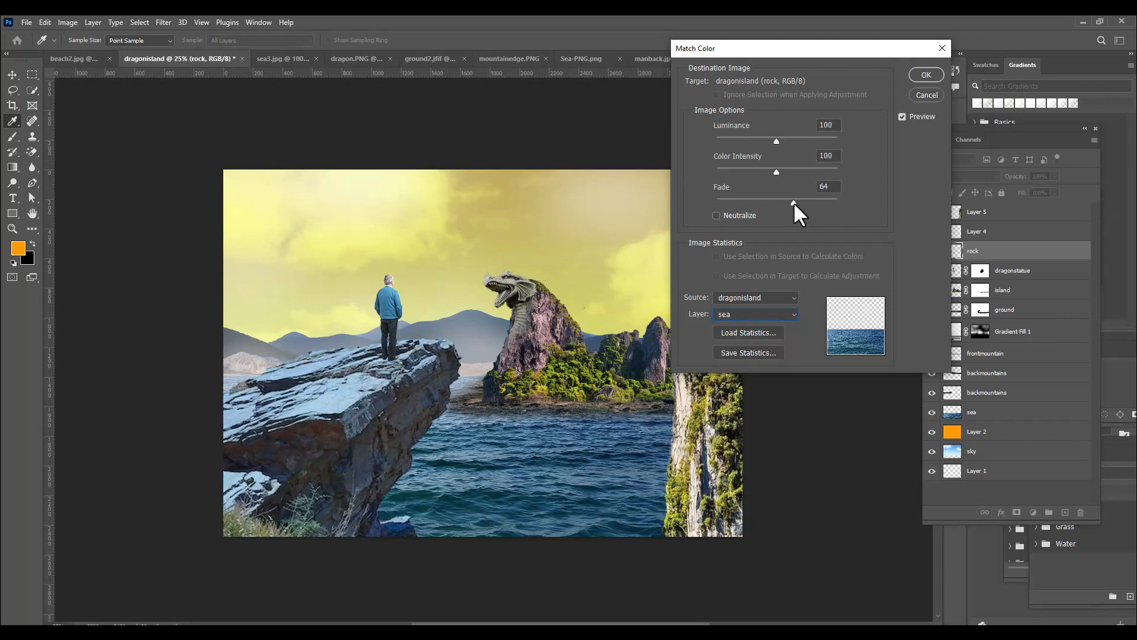
click(794, 201)
drag(792, 51, 781, 51)
drag(765, 171, 780, 143)
drag(779, 201, 776, 201)
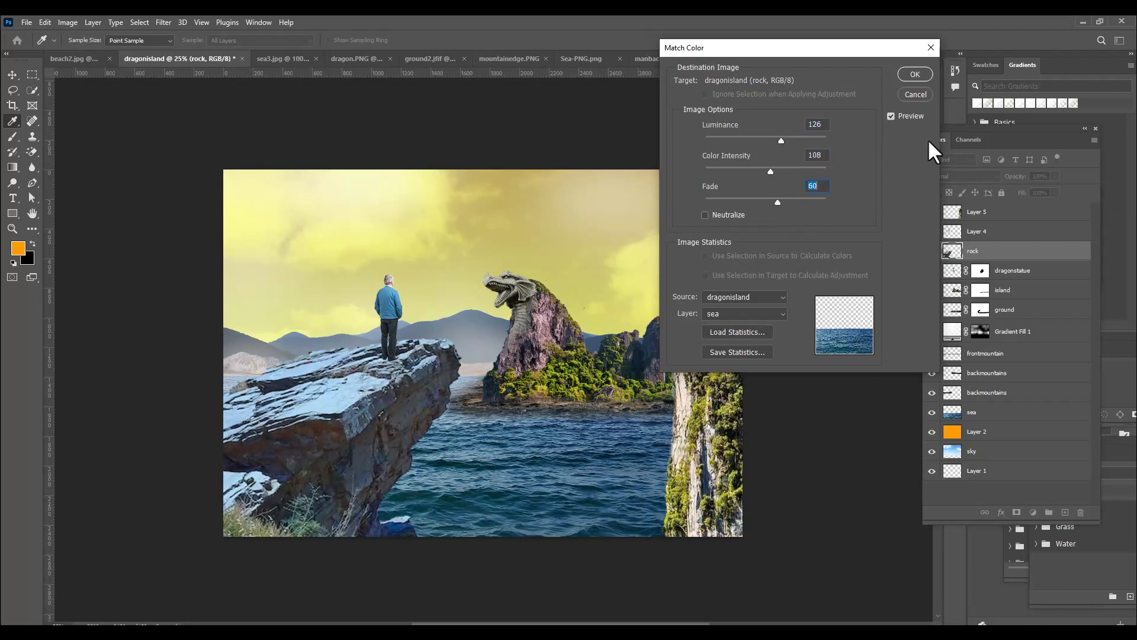
drag(808, 57, 748, 56)
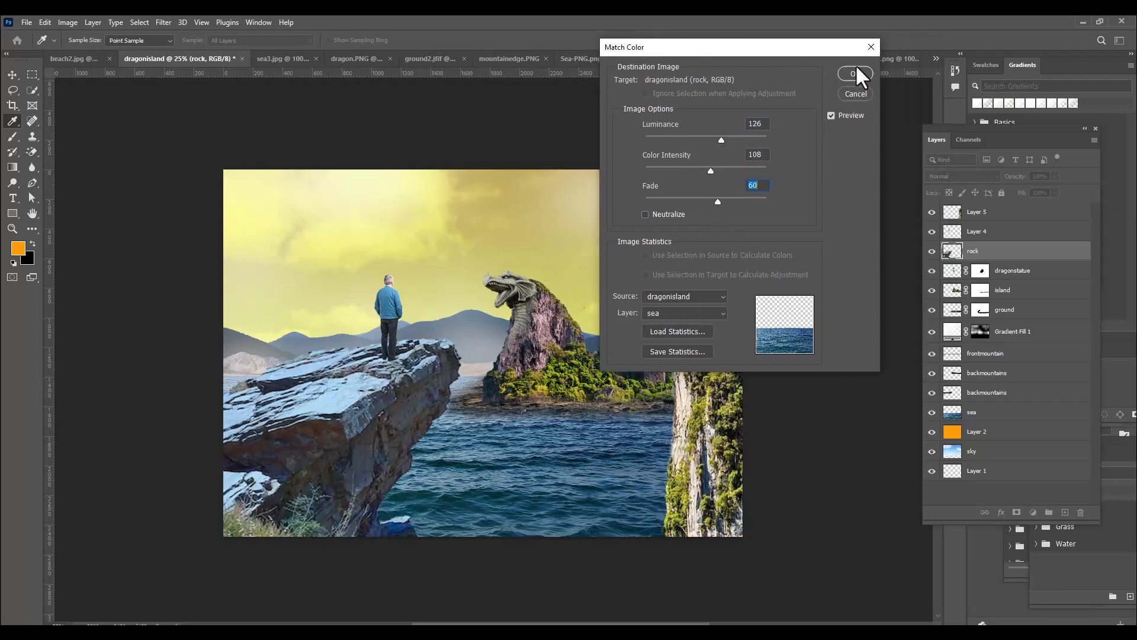
click(855, 73)
key(v)
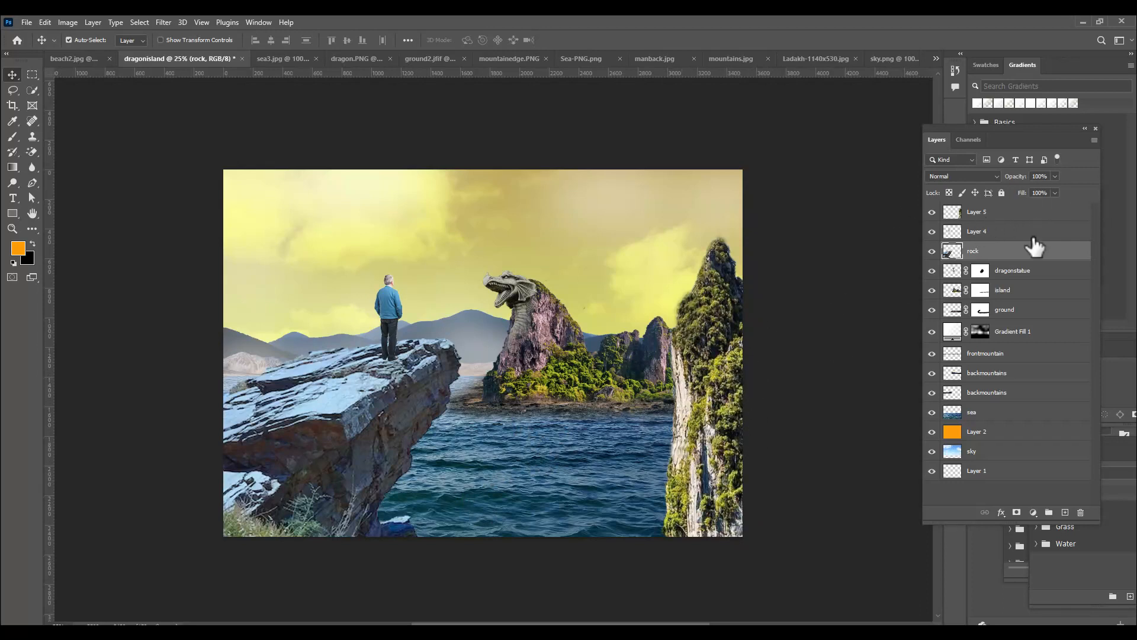
Rename Layer 5, the tall foreground mountain, as frontbigmountain
double_click(978, 213)
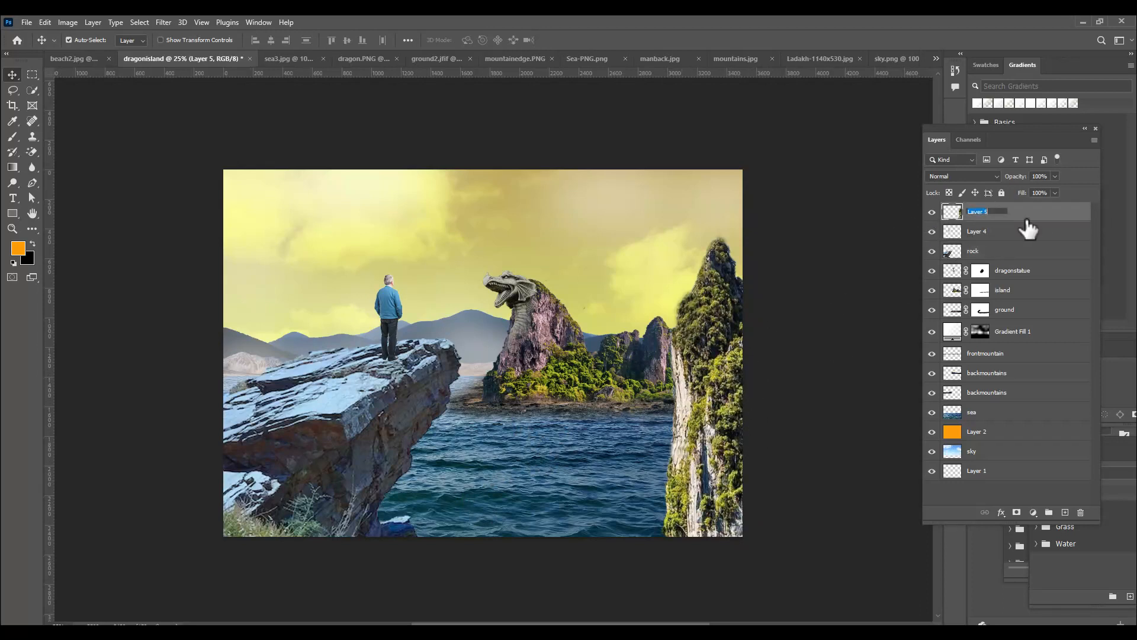
text(fro)
text(ntbiomountain)
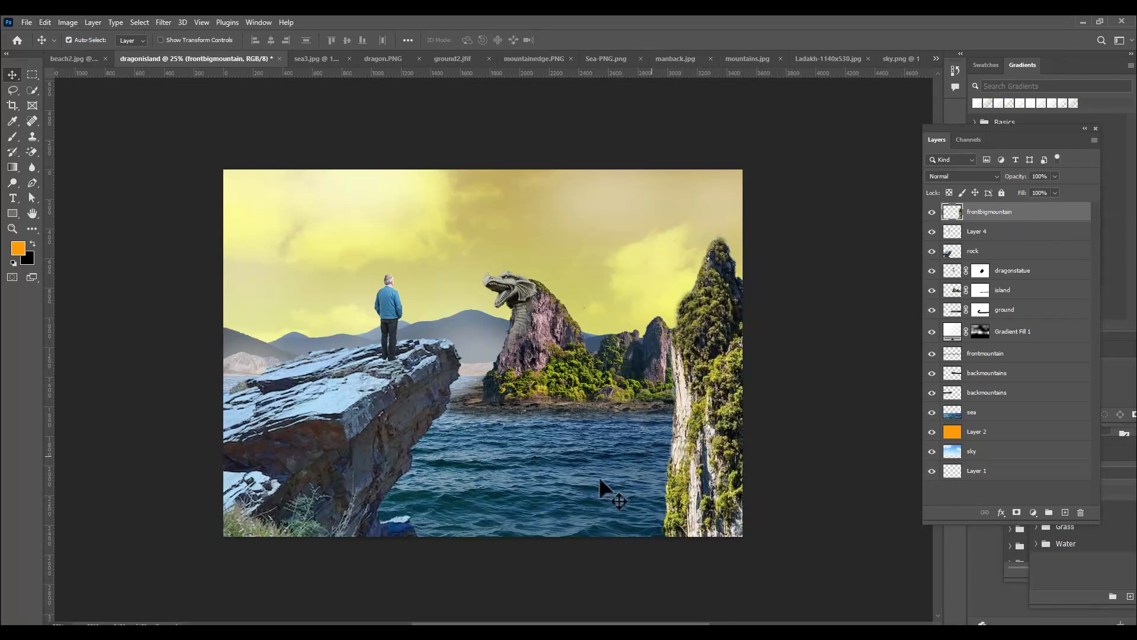
Start a Match Color adjustment on the frontbigmountain layer, using dragonisland as the source and its sea layer as the reference
click(62, 24)
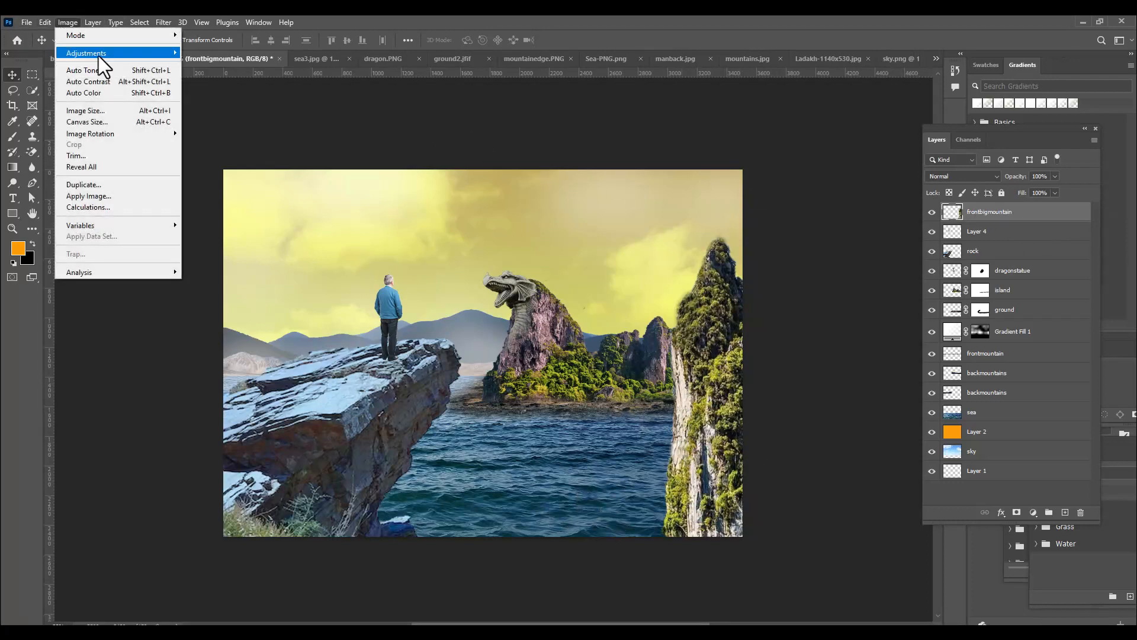
mouse_move(99, 57)
click(244, 290)
drag(692, 49, 783, 36)
click(801, 282)
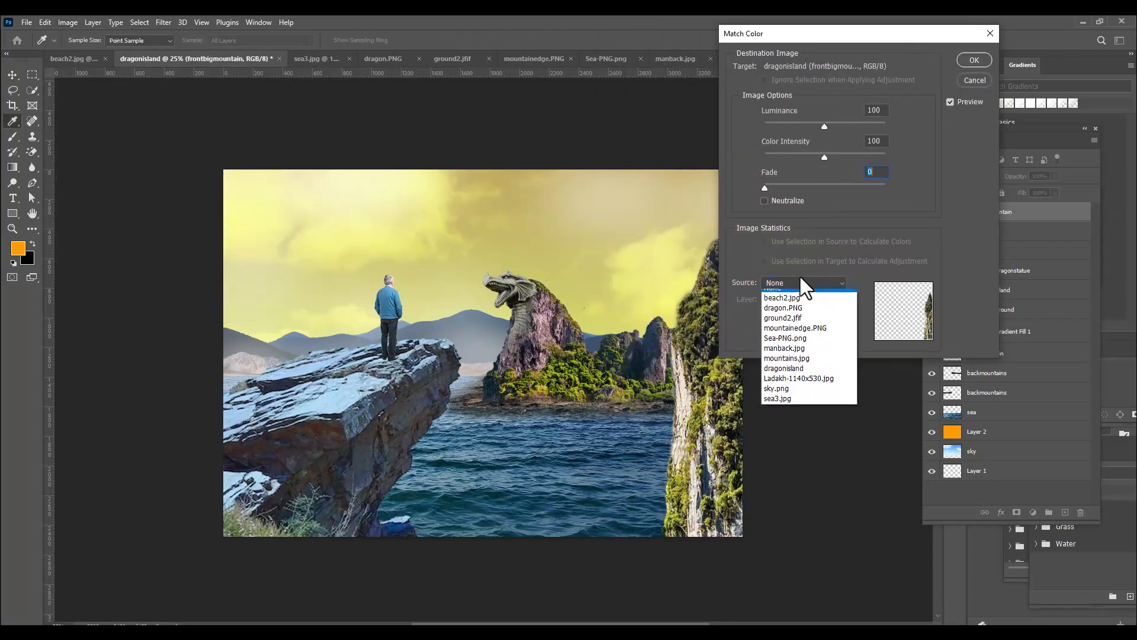
click(795, 372)
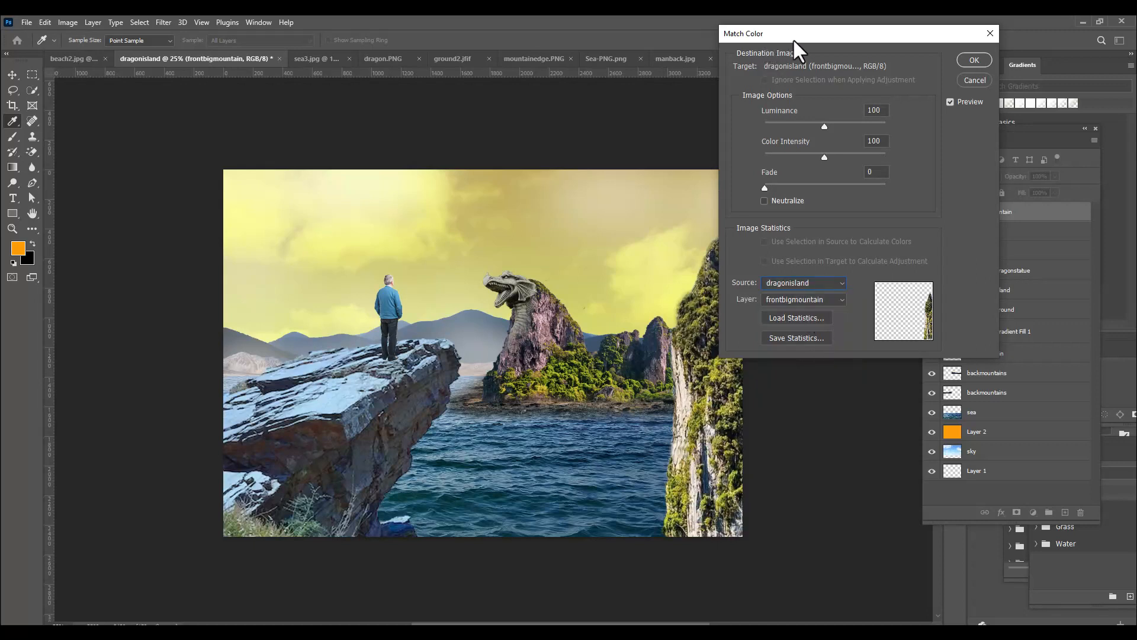
drag(787, 35, 853, 46)
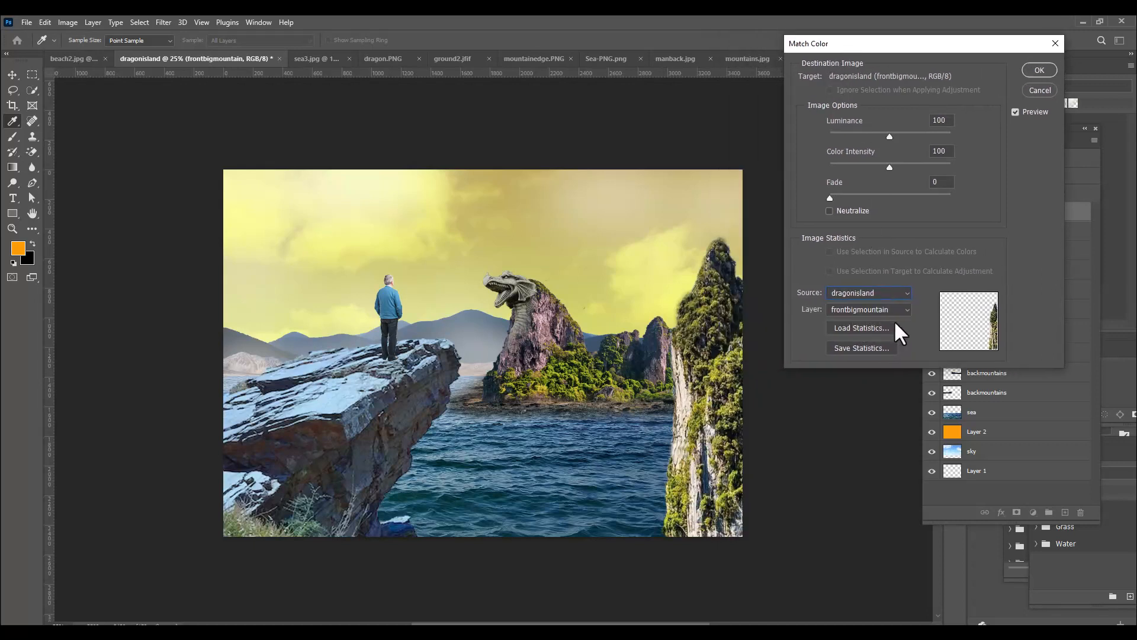
click(877, 309)
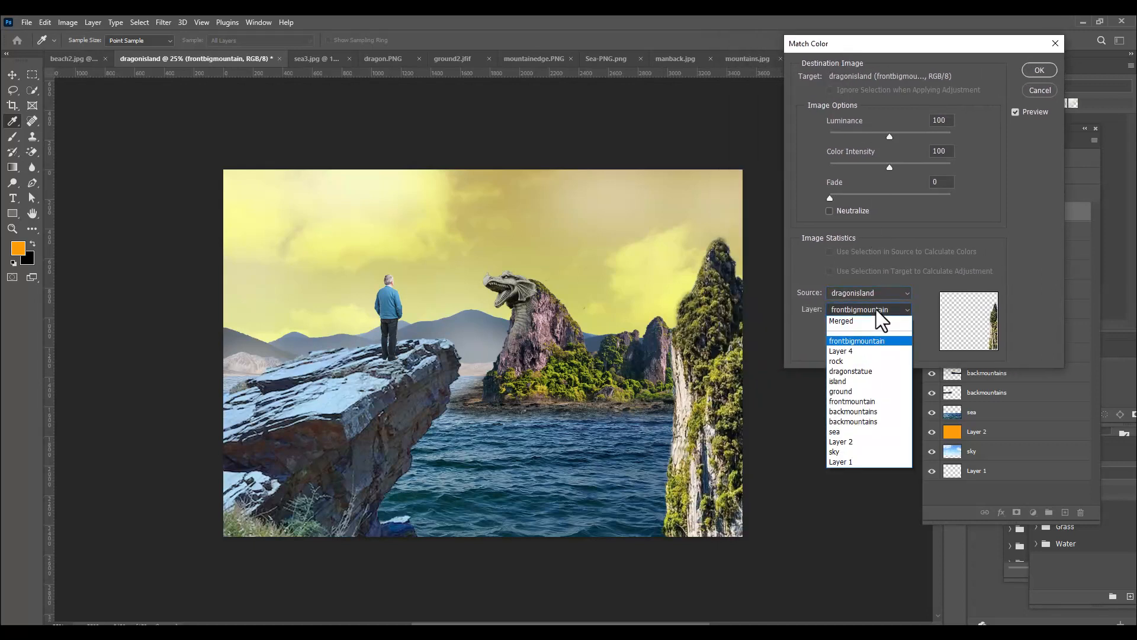
click(858, 430)
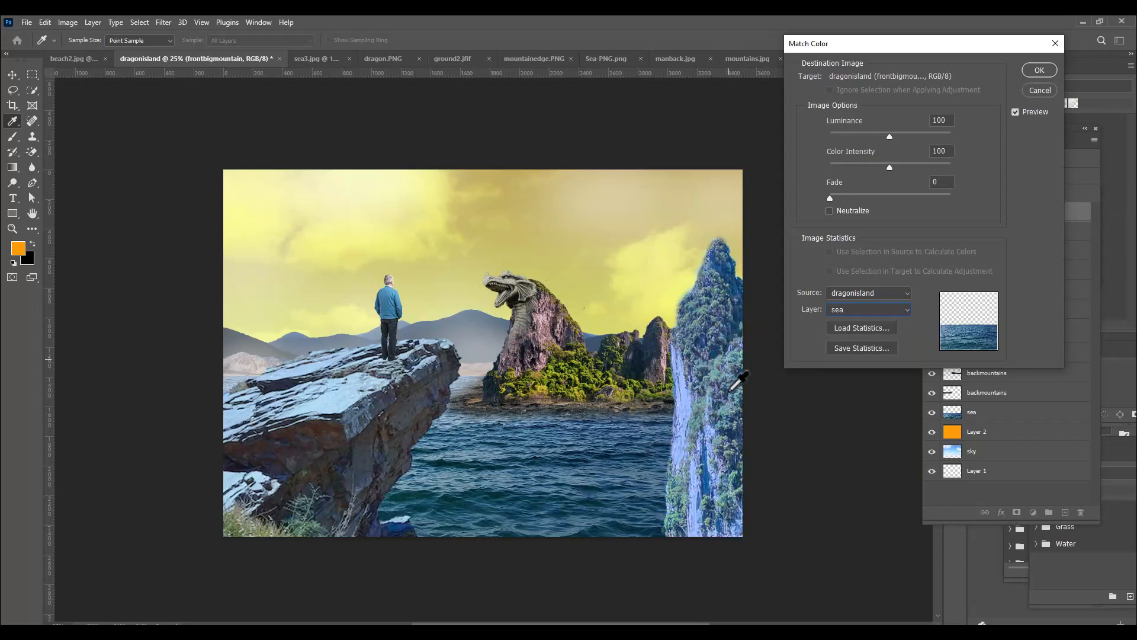
Set the big mountain's color match to fade 70 and color intensity about 132, and apply it
drag(830, 197, 904, 197)
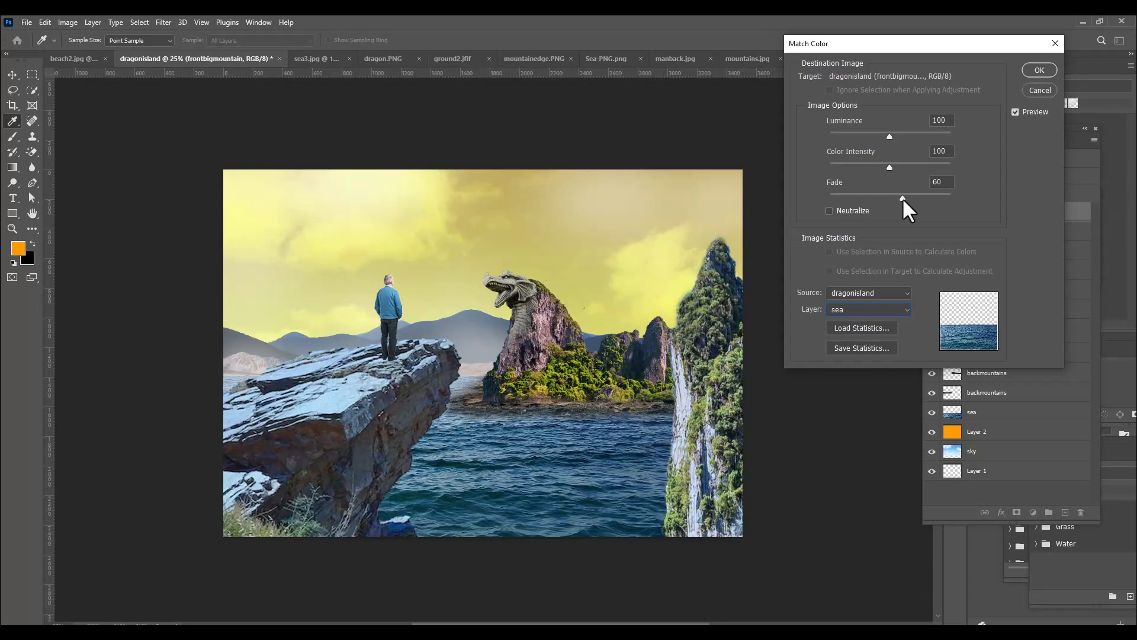
drag(911, 196, 911, 197)
drag(904, 42, 866, 47)
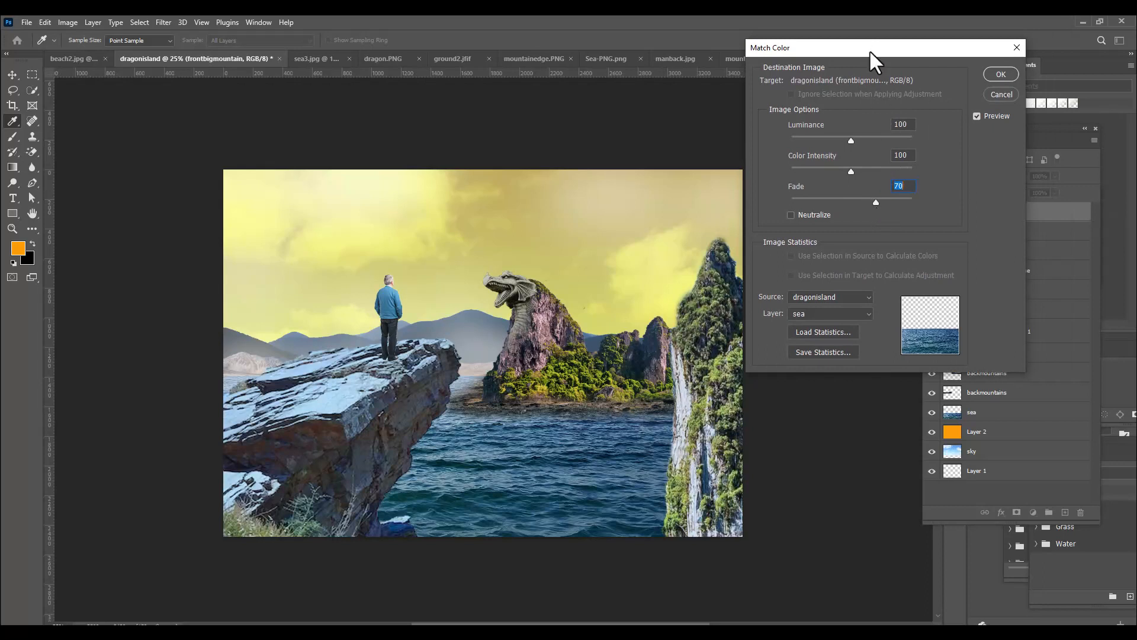
drag(863, 50, 874, 52)
drag(862, 171, 873, 174)
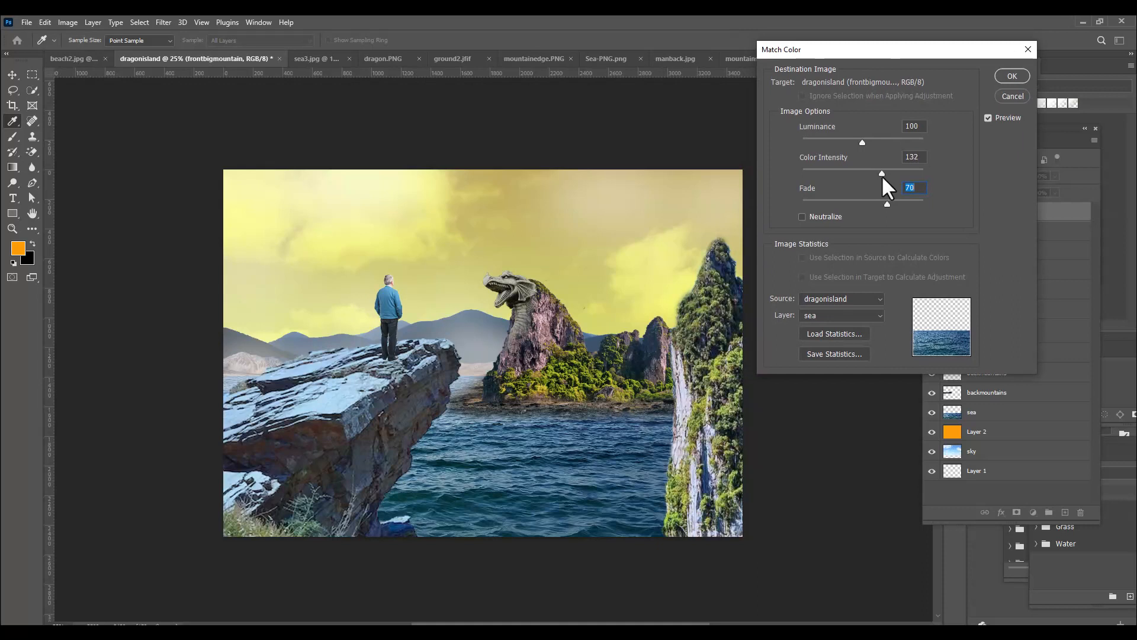
click(1005, 80)
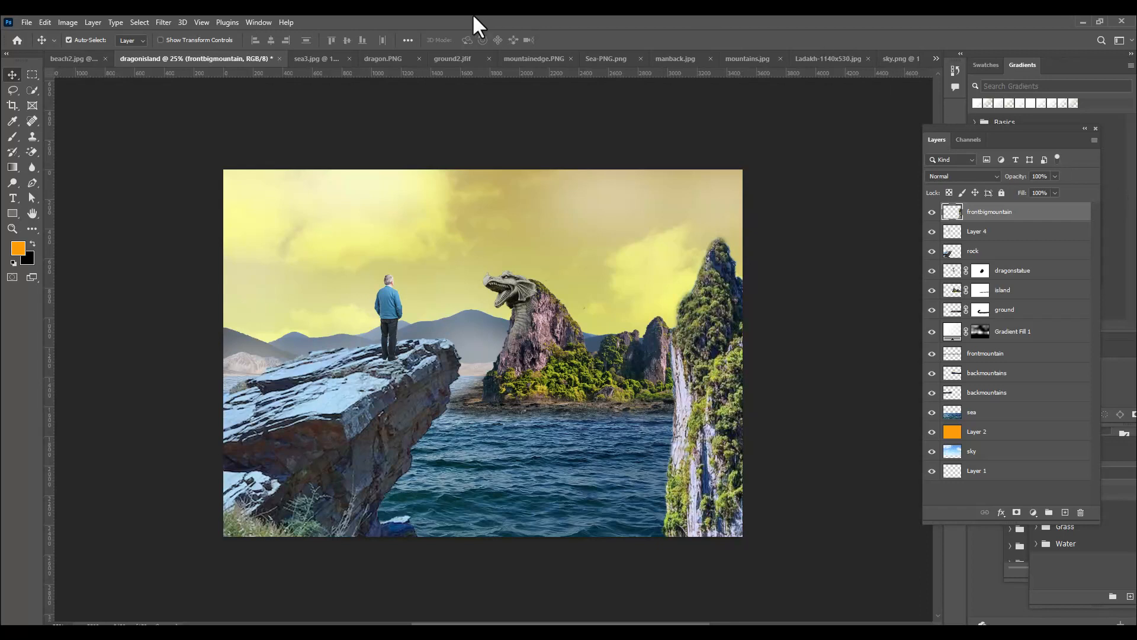
Add a Curves adjustment layer above frontbigmountain and darken the midtones with a curve point at input 153, output 105
click(1033, 512)
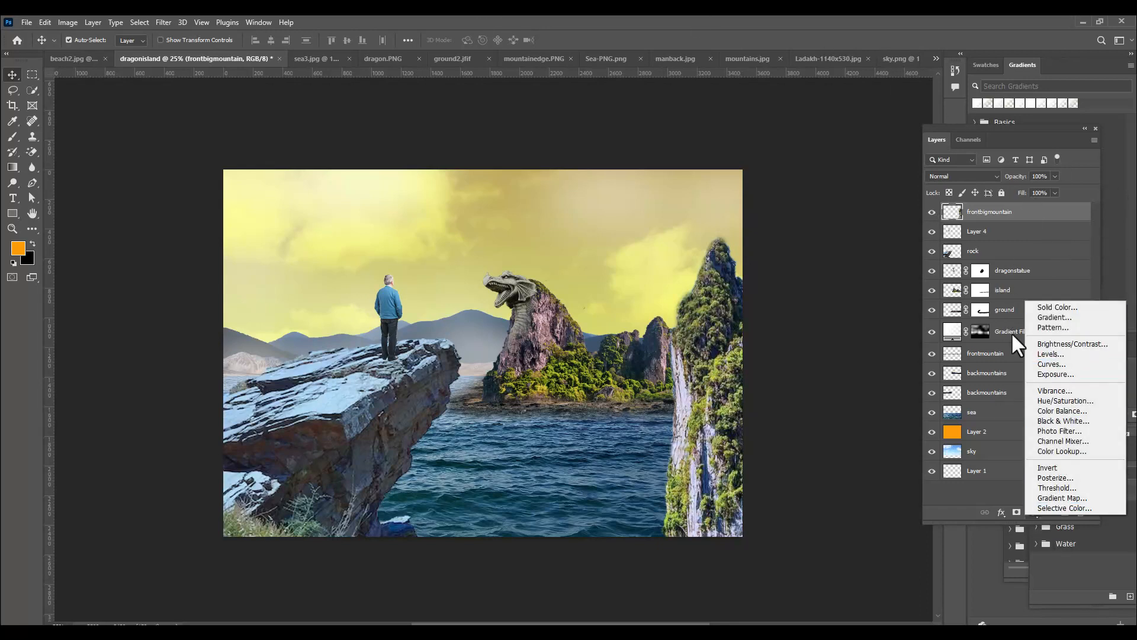
click(1055, 390)
click(1060, 364)
drag(882, 295, 890, 309)
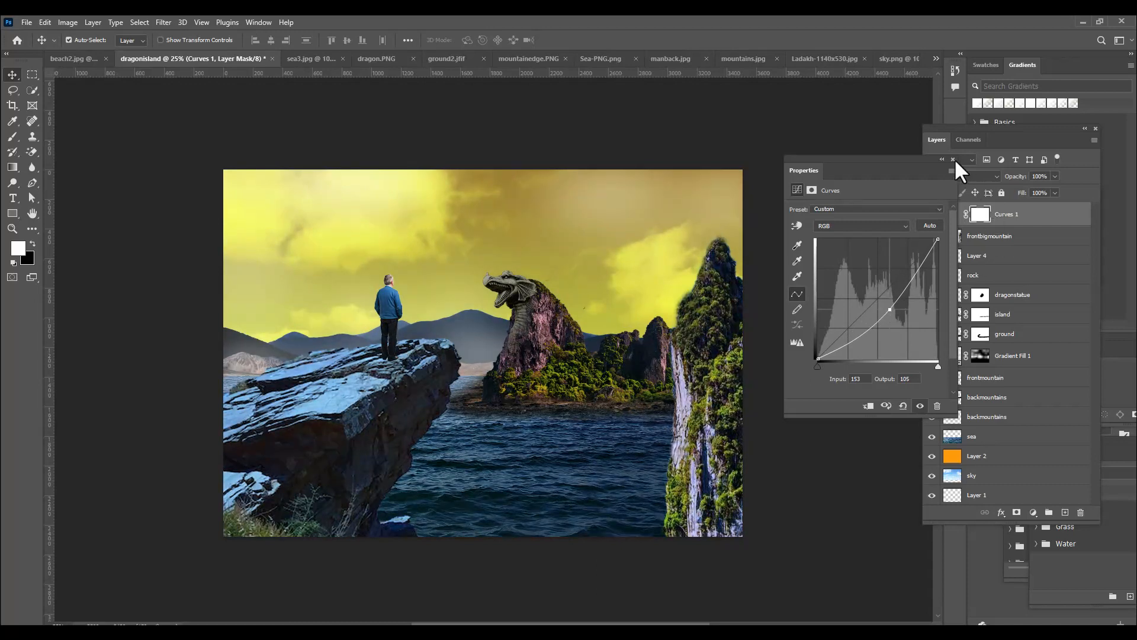
click(951, 159)
Identify the man's layer, Layer 4, and rename it as person
click(999, 278)
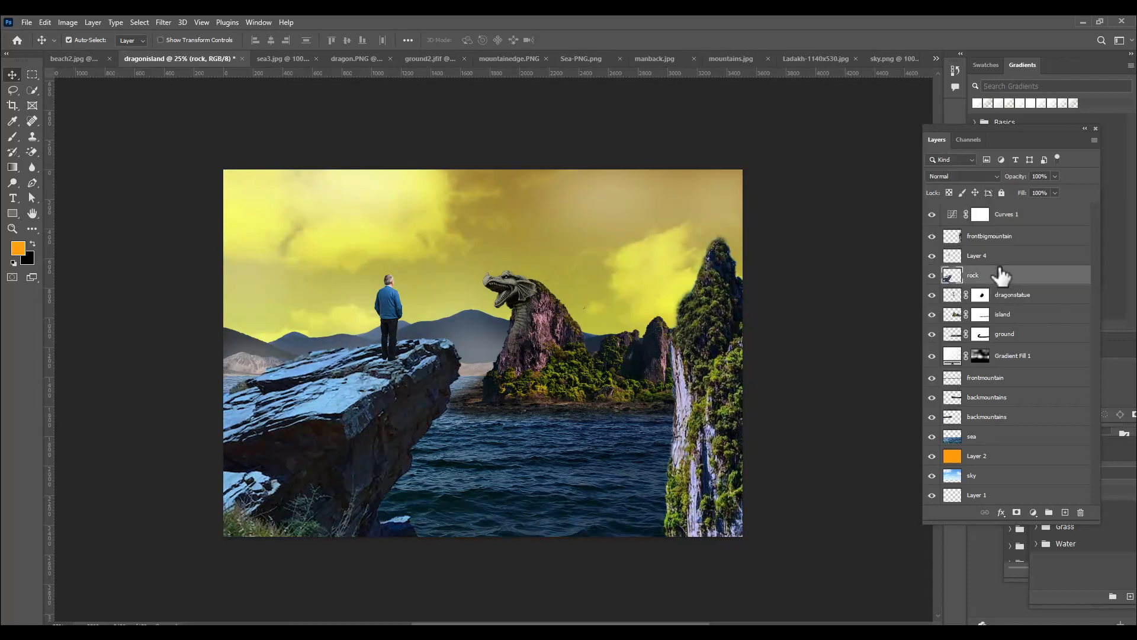
click(995, 259)
right_click(391, 300)
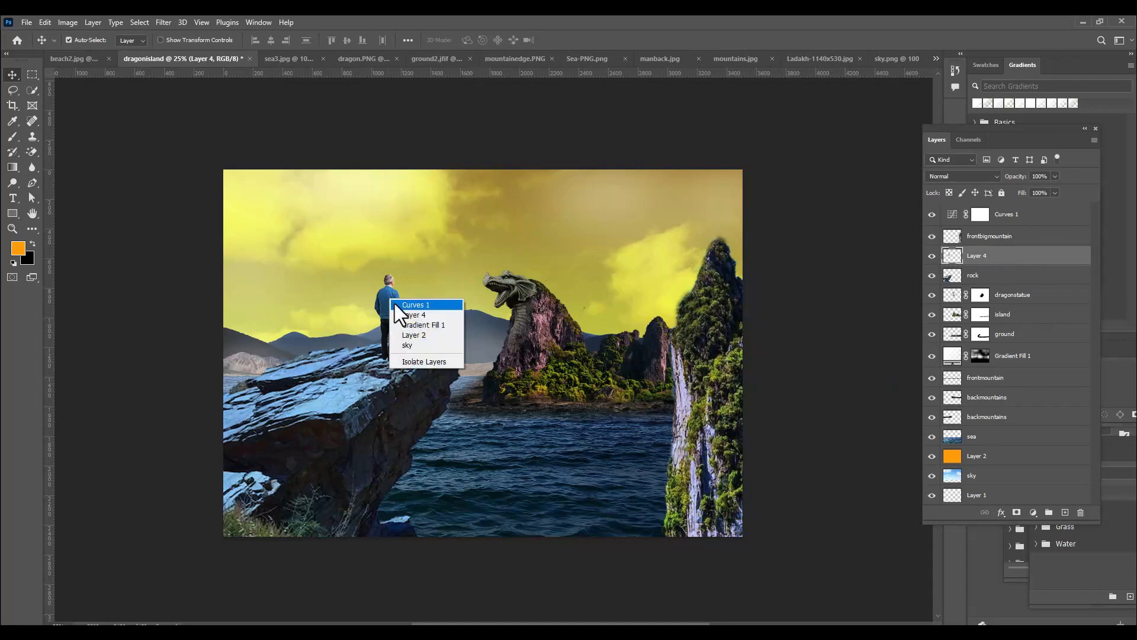
click(398, 314)
double_click(977, 256)
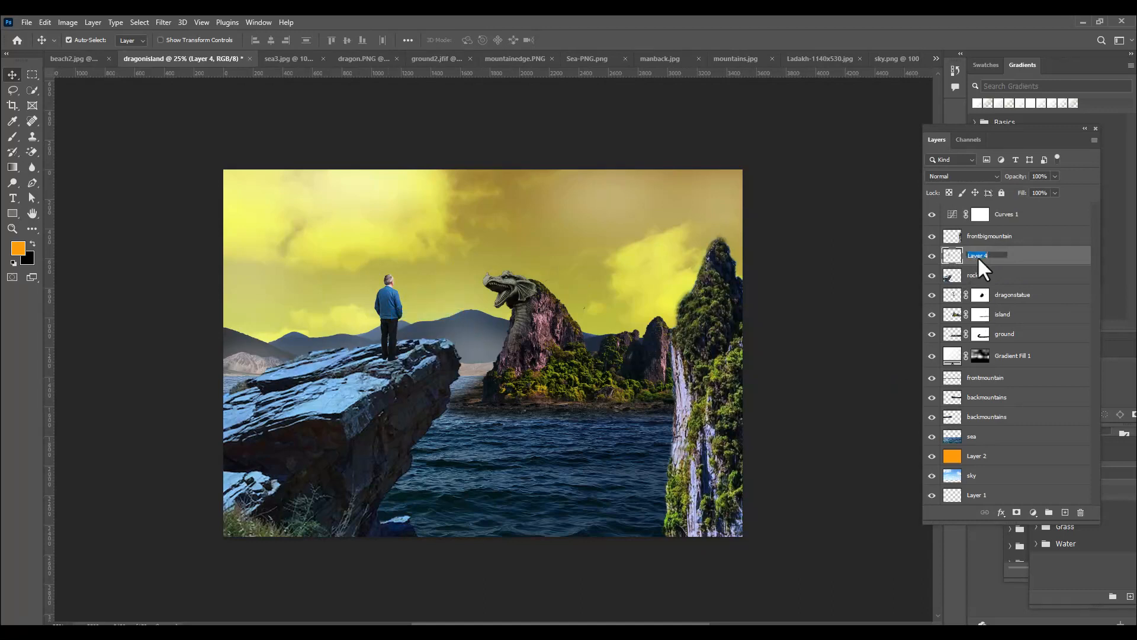
text(c)
text(erson)
key(Return)
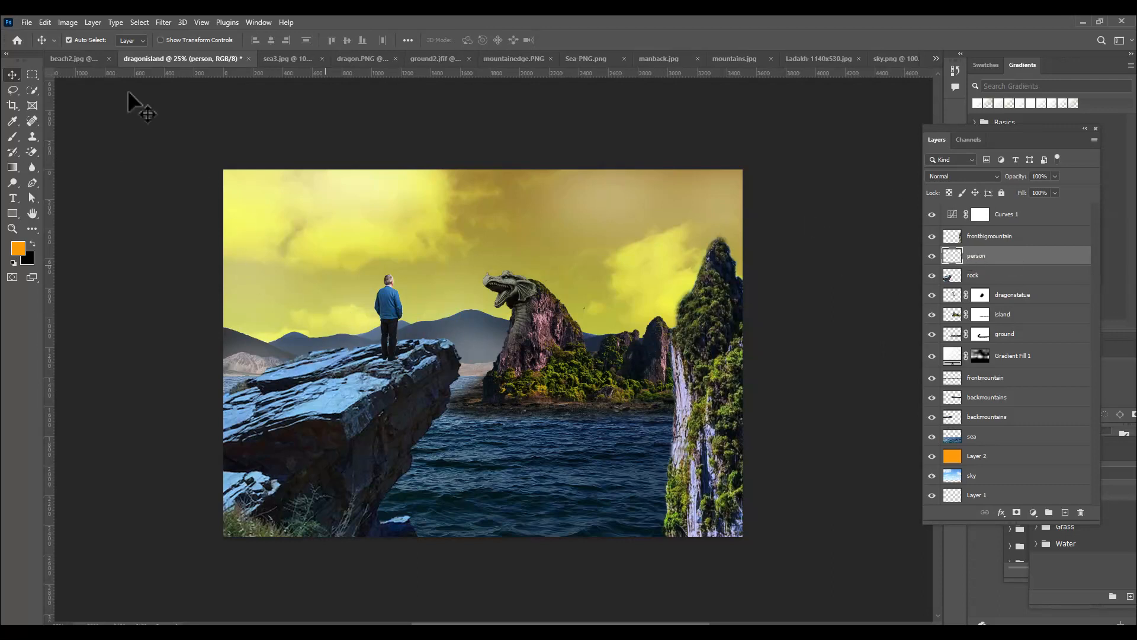
Start a Match Color adjustment on the person layer, using dragonisland as the source and its rock layer as the reference
click(66, 22)
mouse_move(100, 53)
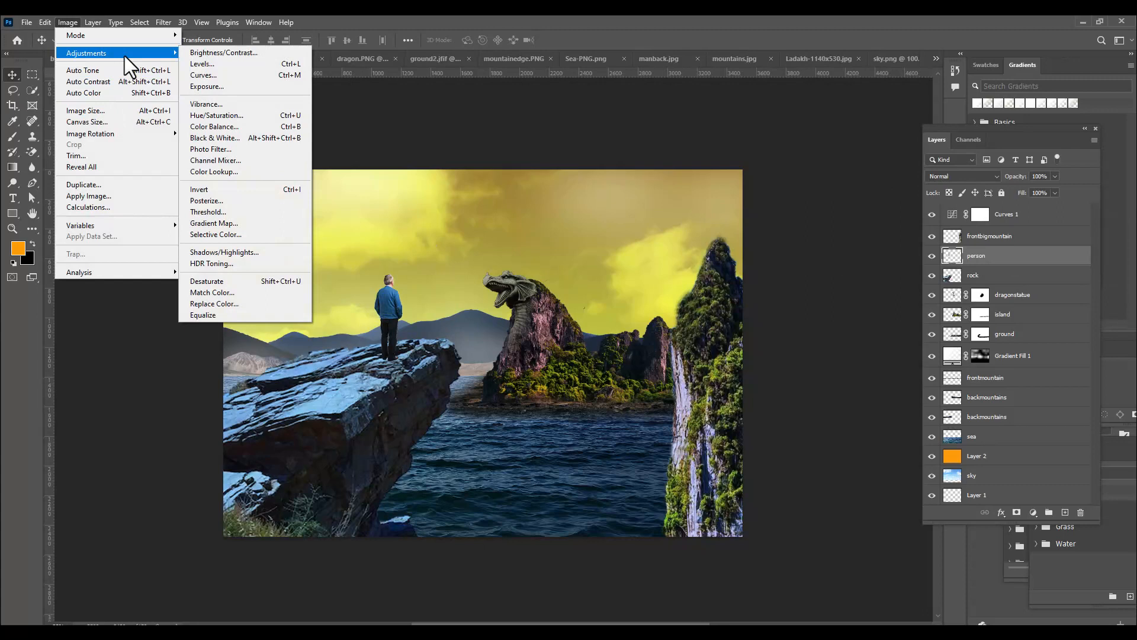
click(257, 291)
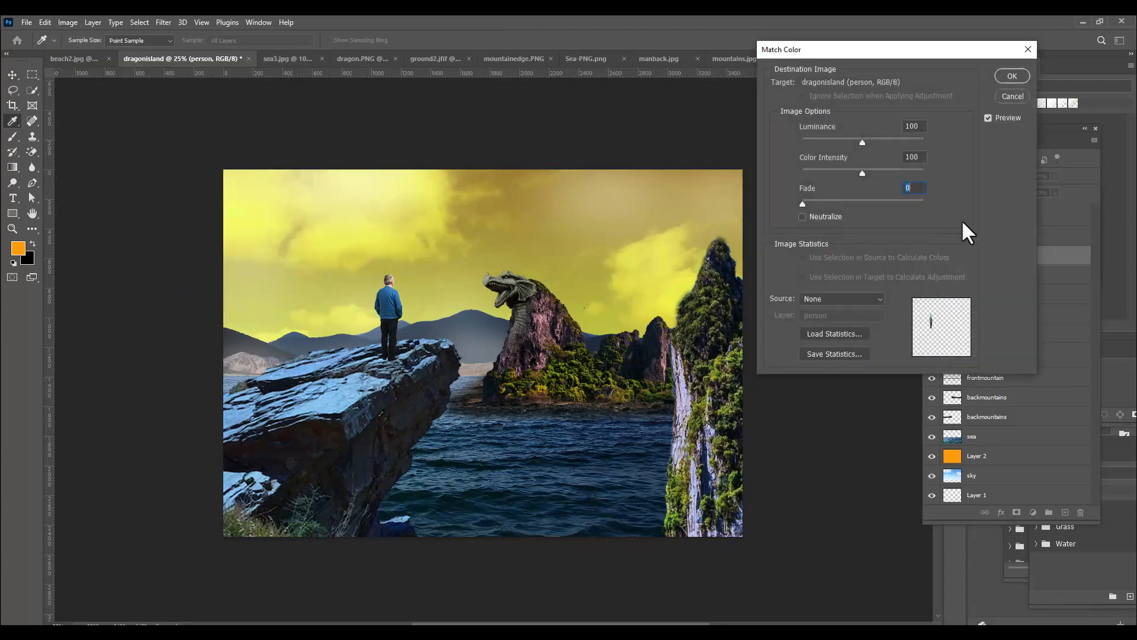
click(830, 298)
click(830, 393)
click(842, 314)
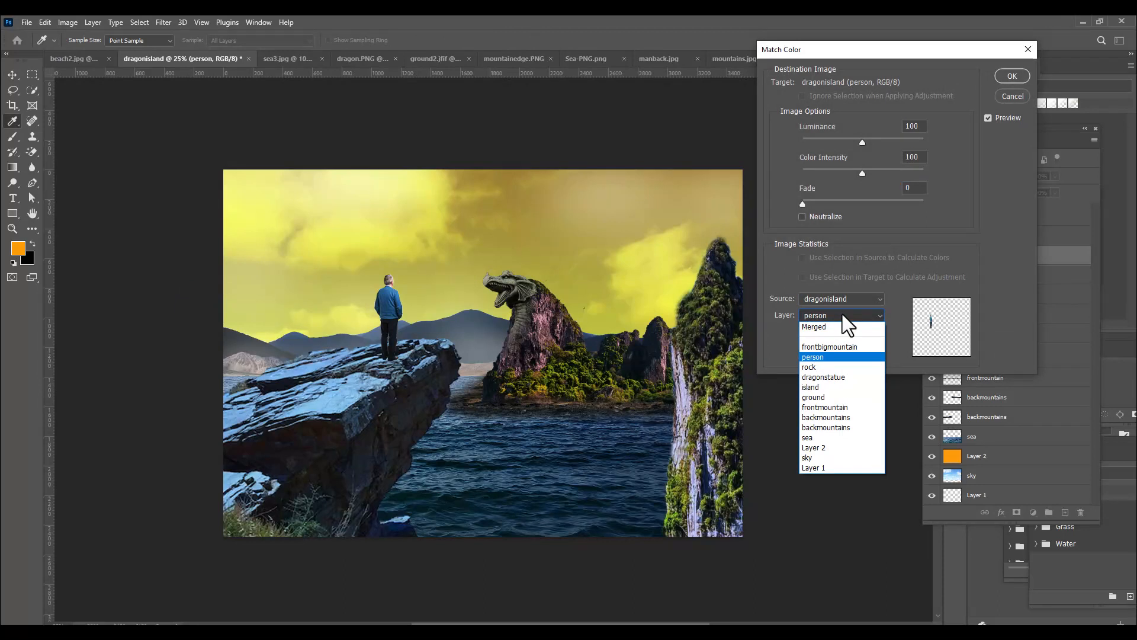
click(833, 367)
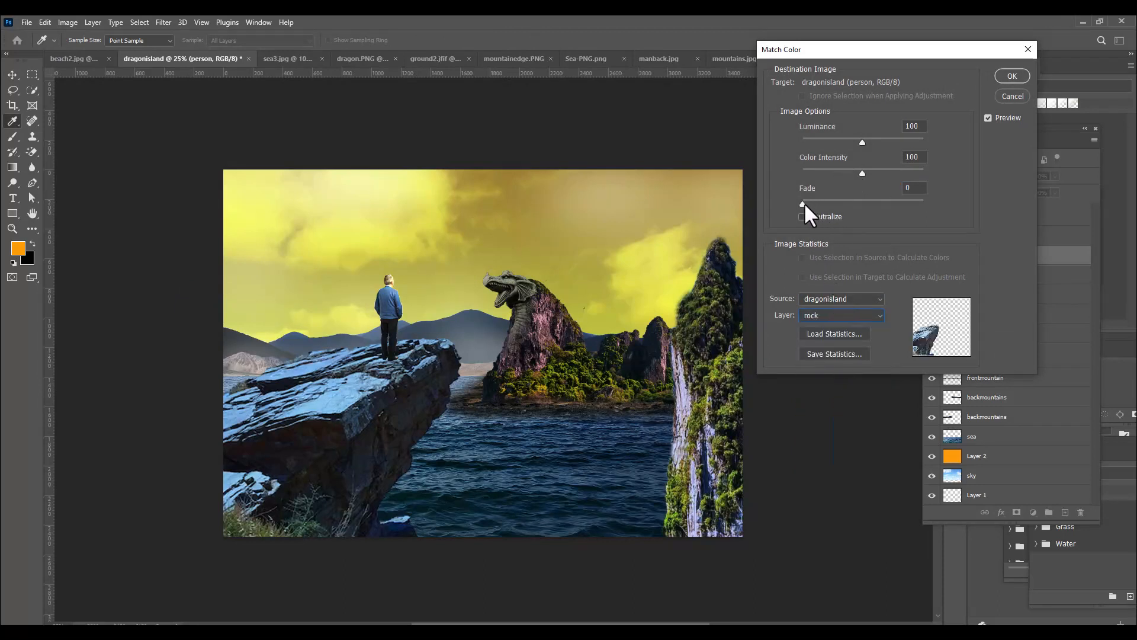
Partially fade the person layer's color match, apply it, and select the Curves 1 layer
drag(849, 203, 858, 205)
click(1005, 73)
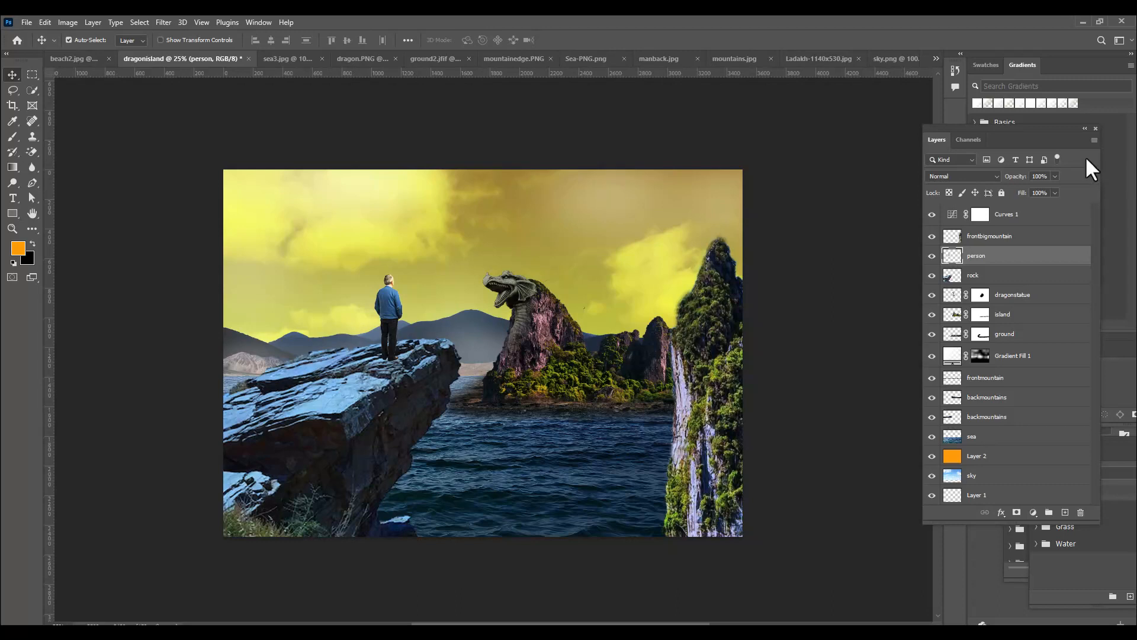
click(1047, 223)
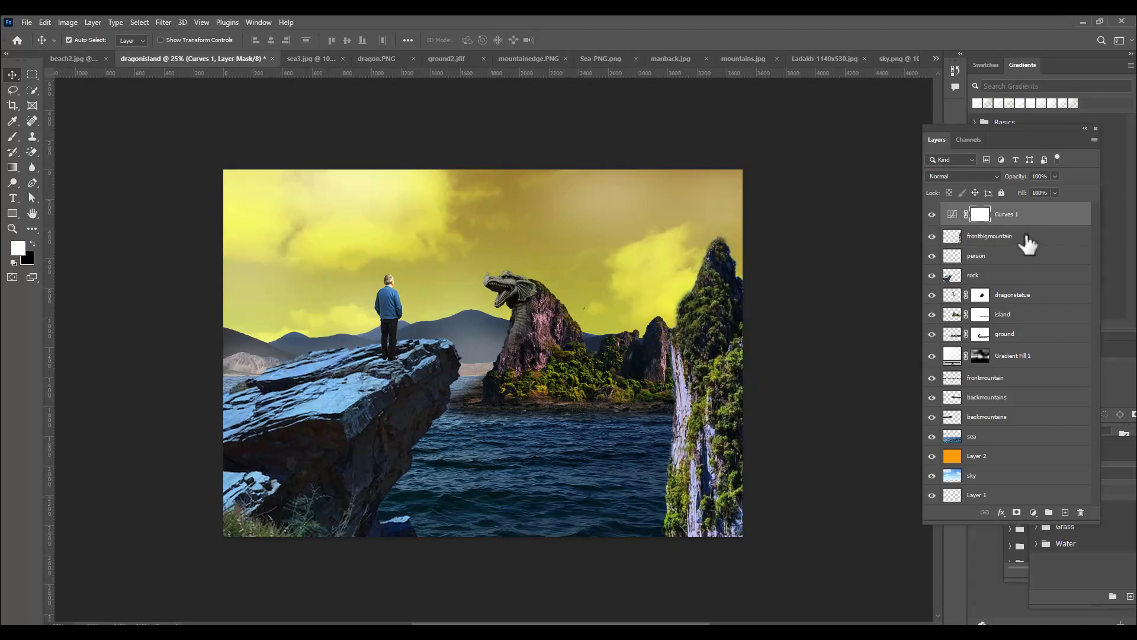
Rename the Curves 1 layer as lowbrightness
double_click(1009, 216)
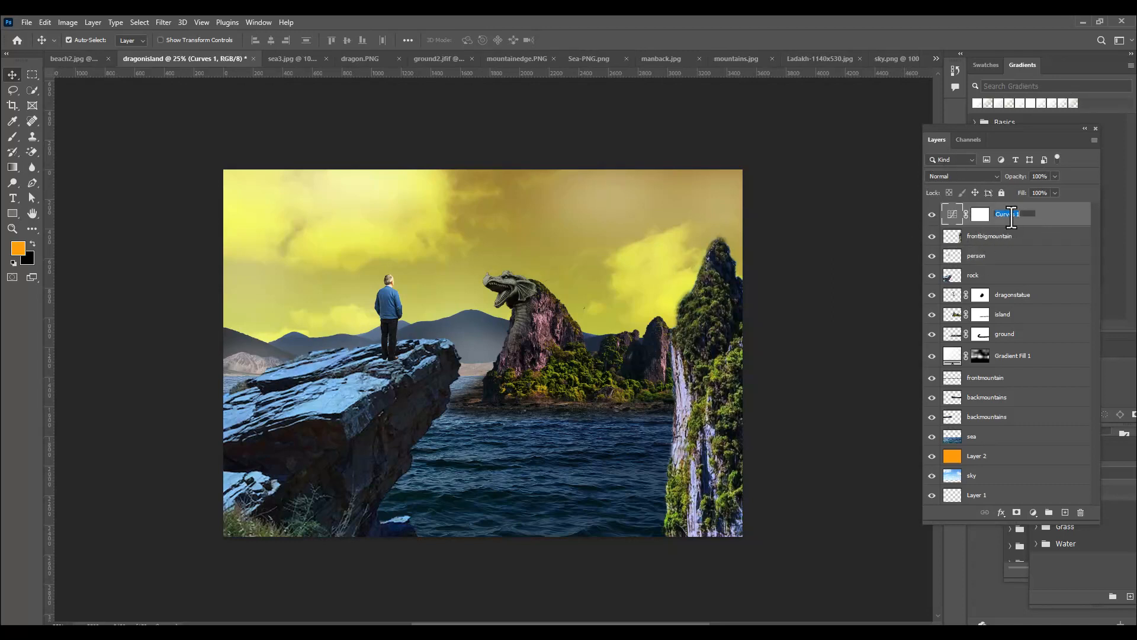
text(b)
text(owbrightne)
text(ss)
key(Return)
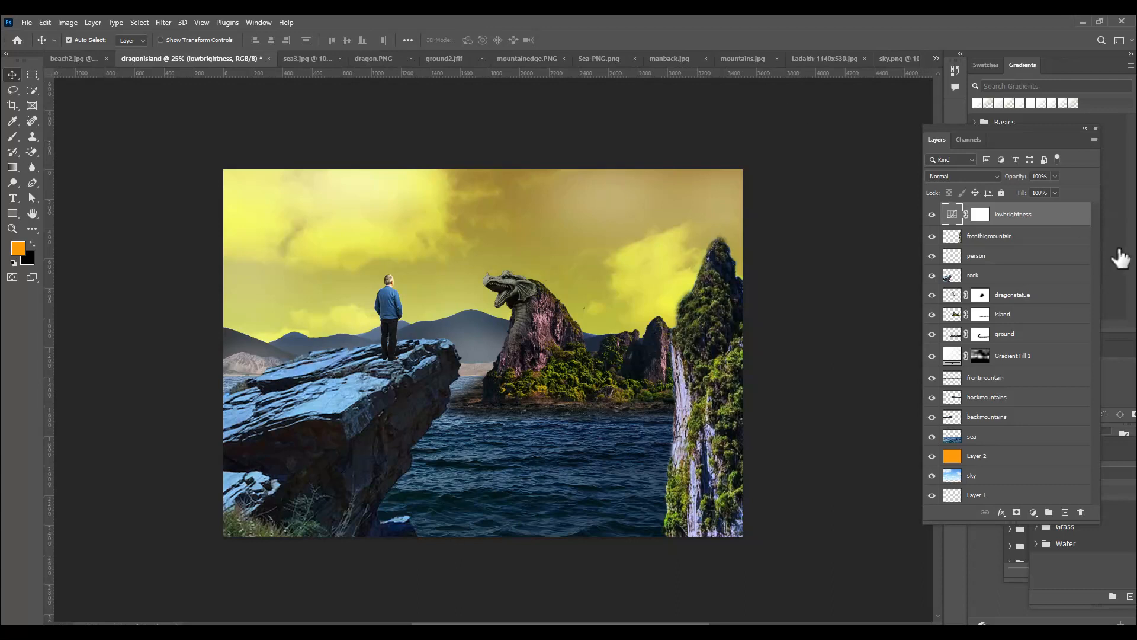
Add a Hue/Saturation adjustment layer above lowbrightness with Colorize enabled, hue 51 and saturation 42
click(1033, 513)
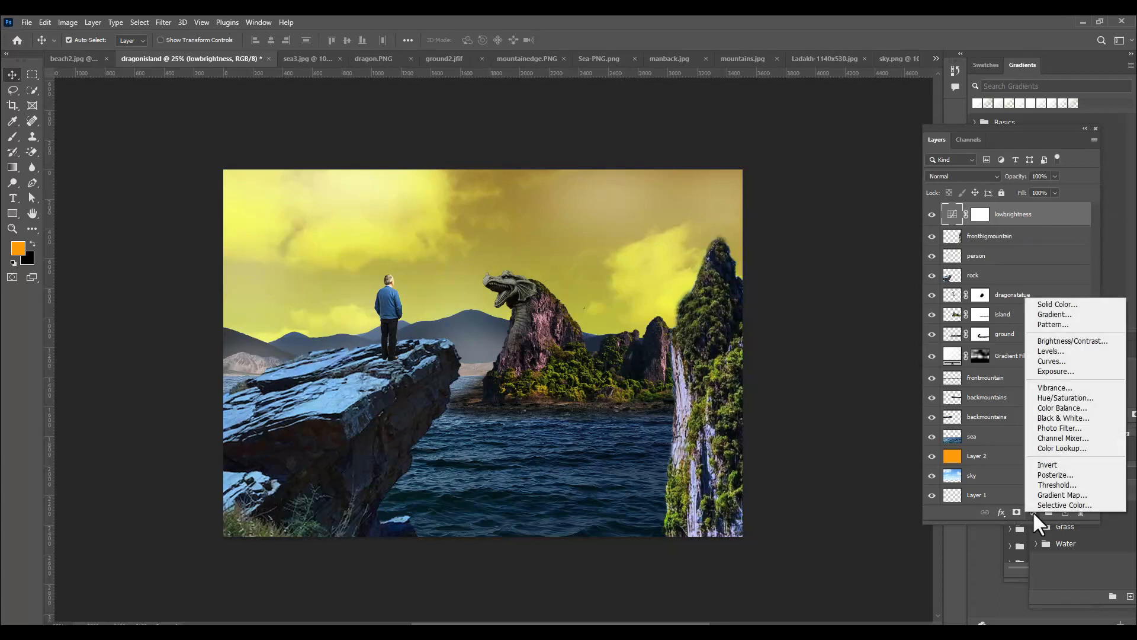
click(1060, 398)
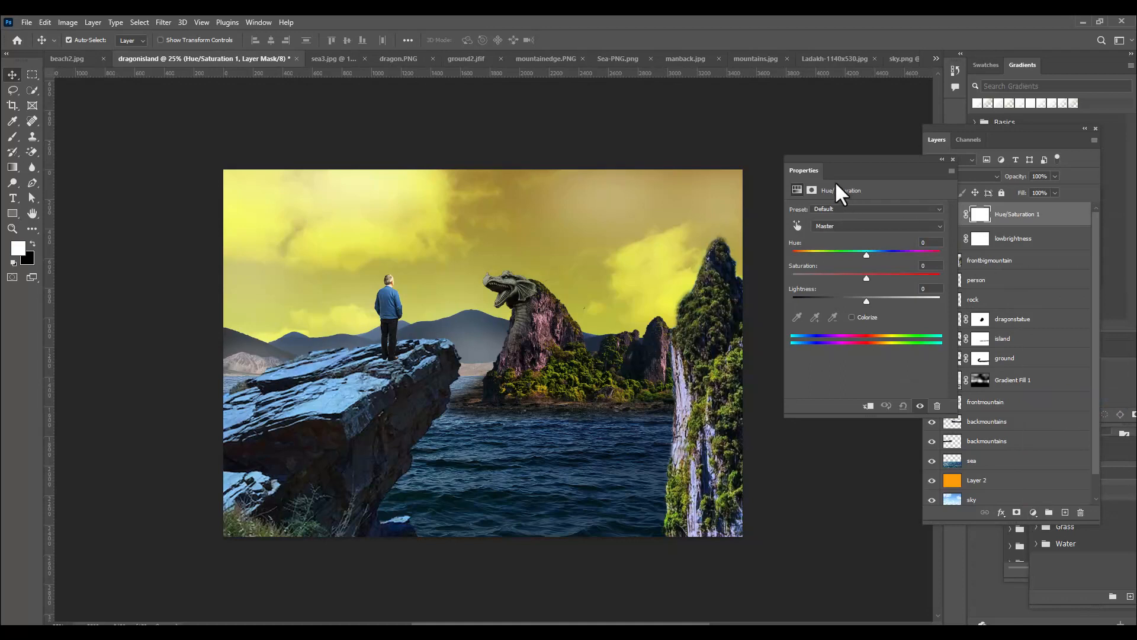
drag(837, 160, 838, 119)
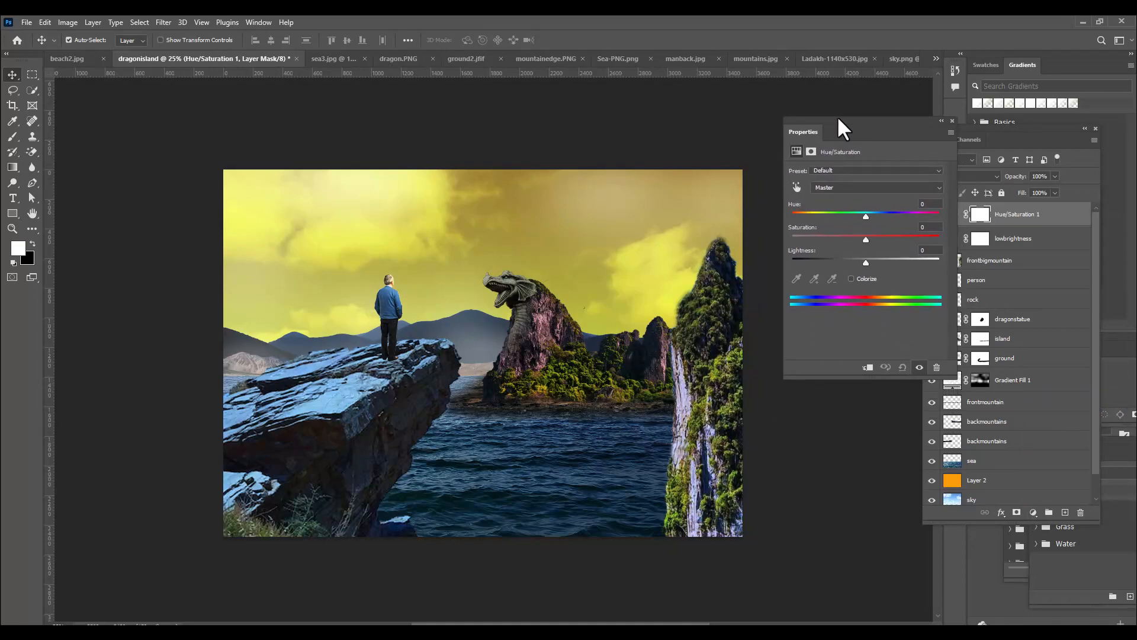
drag(840, 122, 829, 108)
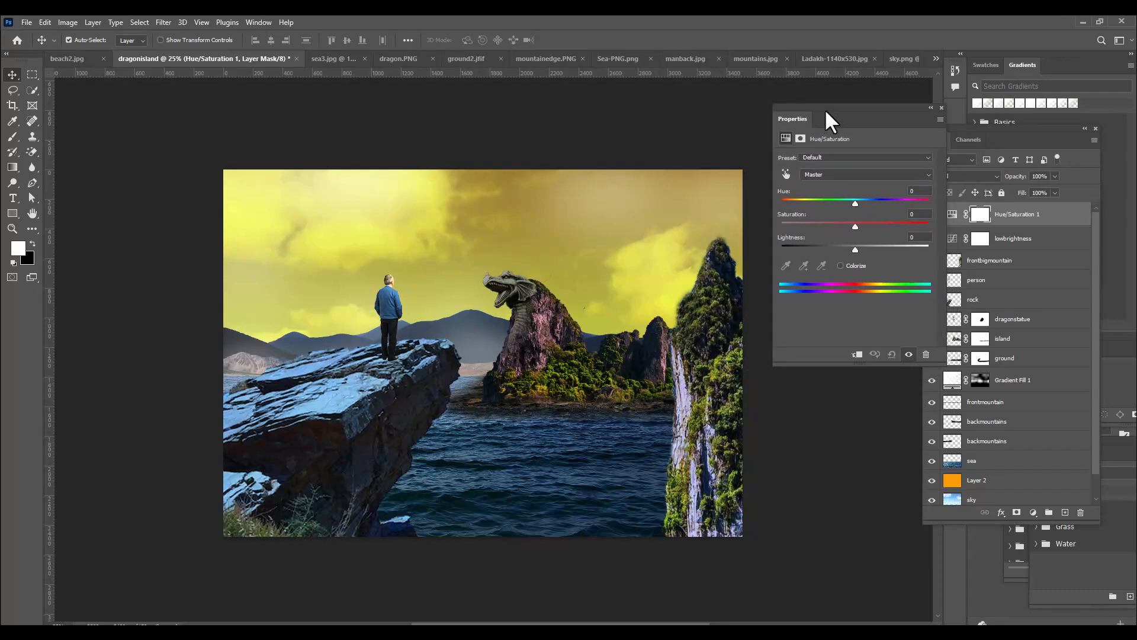
drag(825, 112, 816, 112)
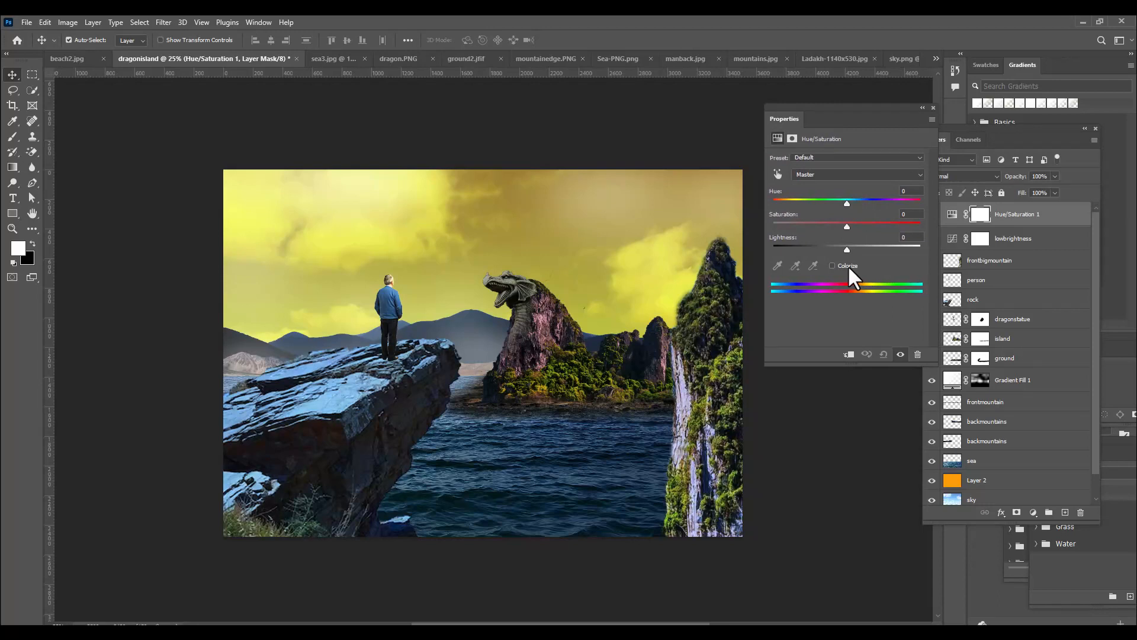
click(832, 266)
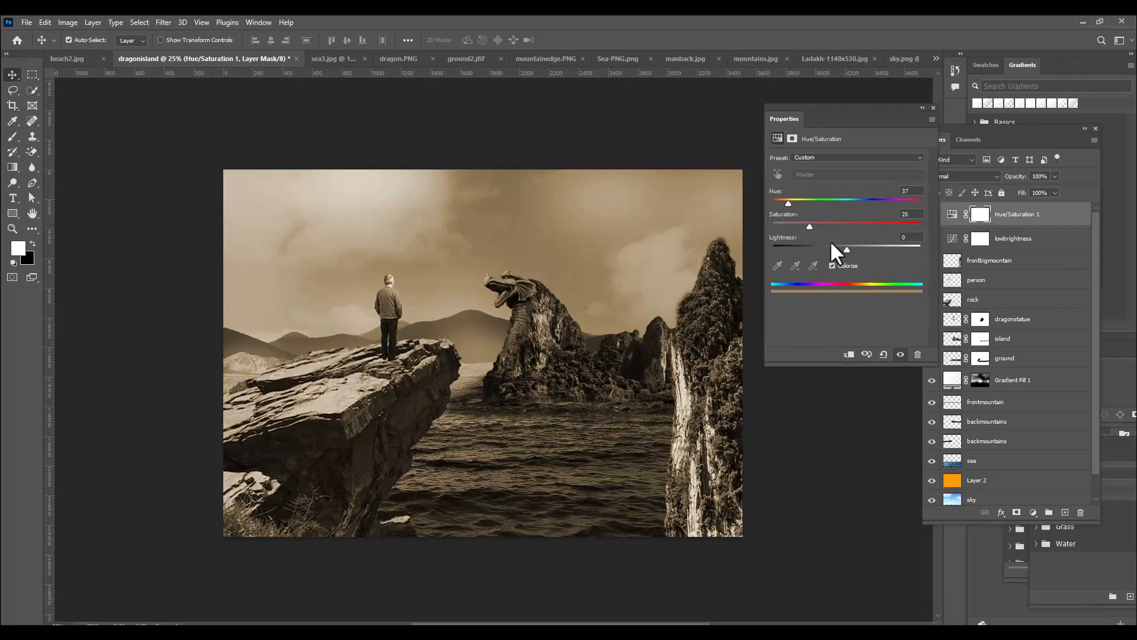
mouse_move(788, 204)
mouse_down()
mouse_move(815, 208)
mouse_move(794, 213)
mouse_up()
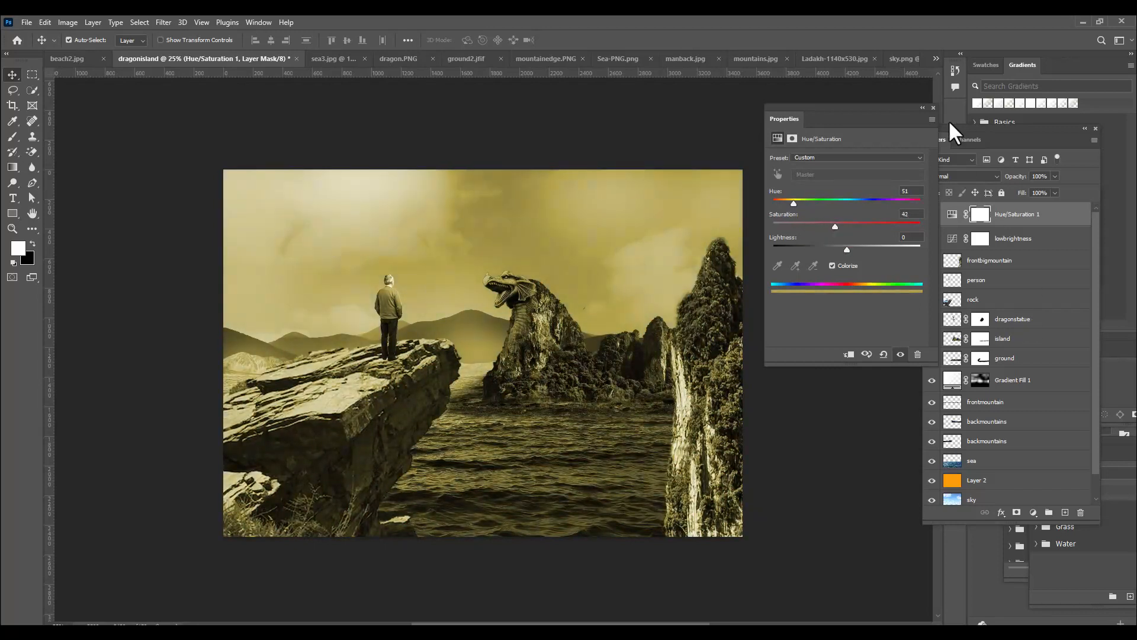
click(933, 108)
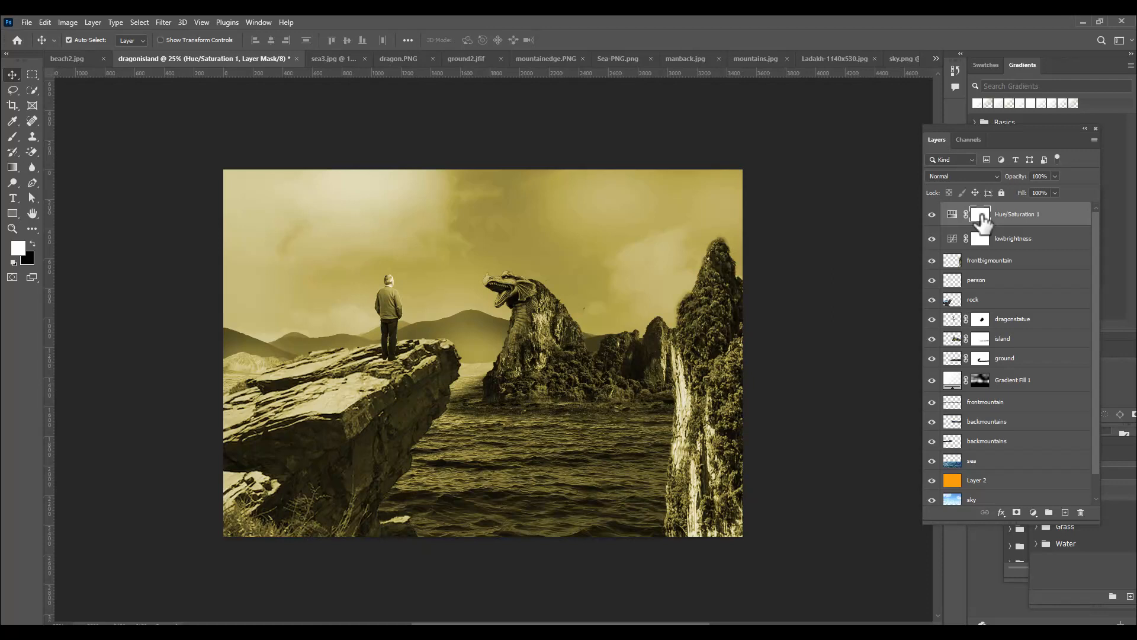
Invert the Hue/Saturation layer's mask to black and set the soft round Brush to 20% flow
key(ctrl+i)
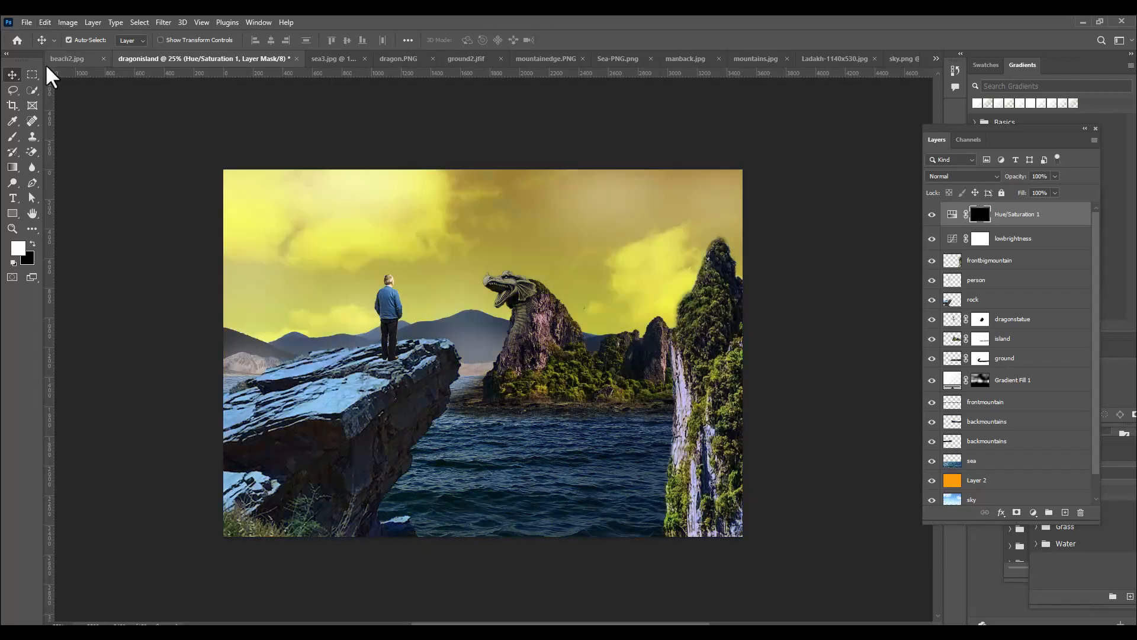
click(13, 136)
click(68, 44)
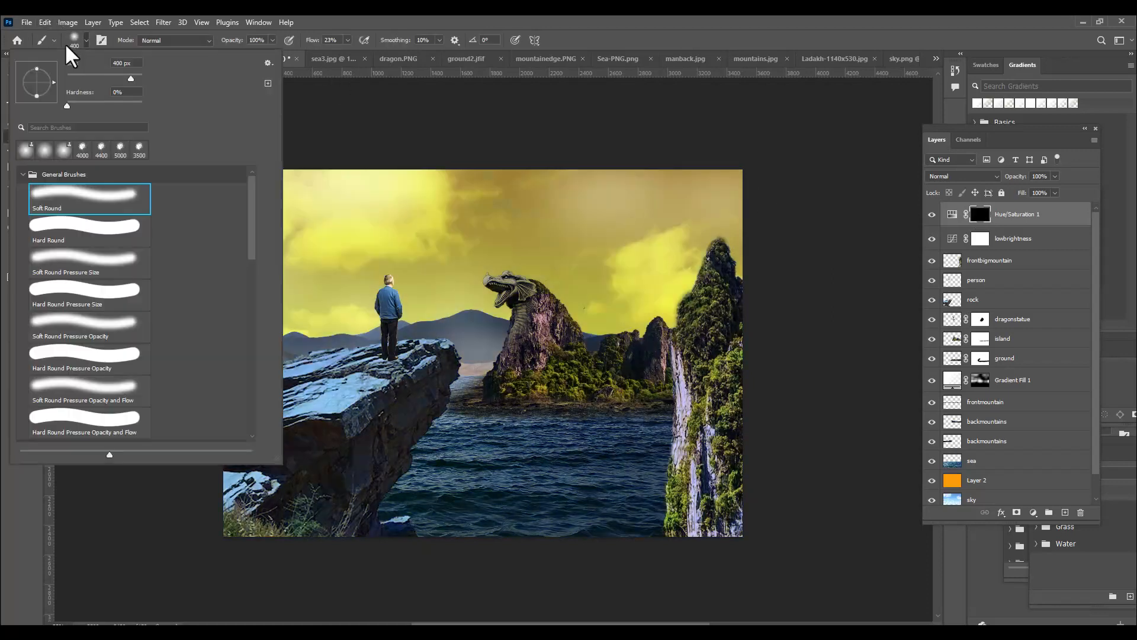
click(512, 14)
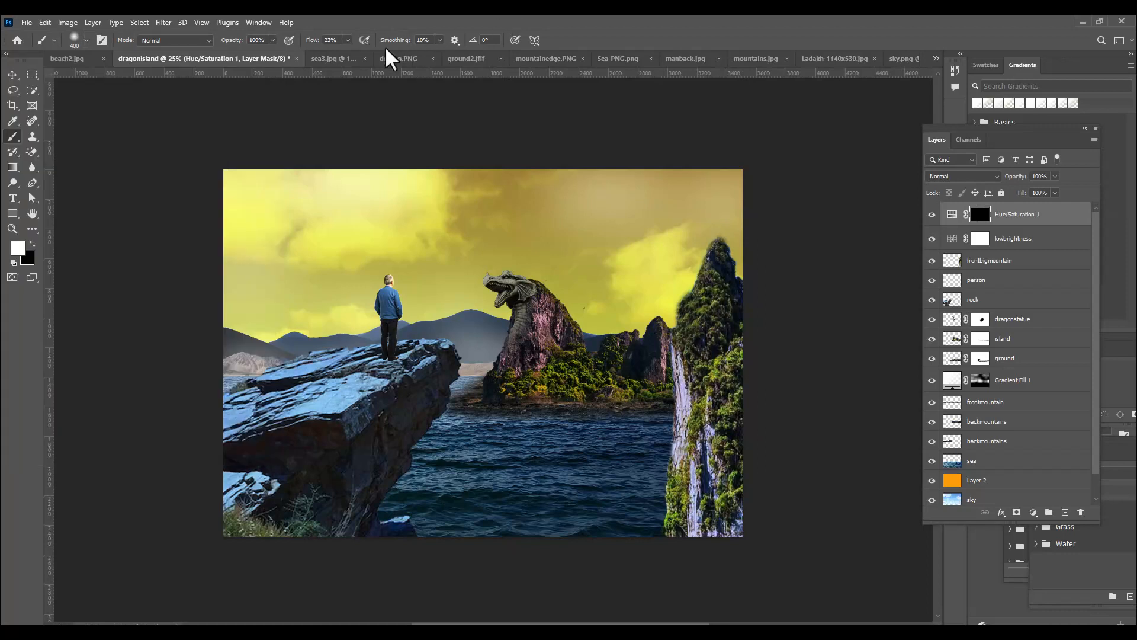
click(348, 40)
click(332, 35)
drag(339, 38, 295, 36)
text(20)
click(425, 41)
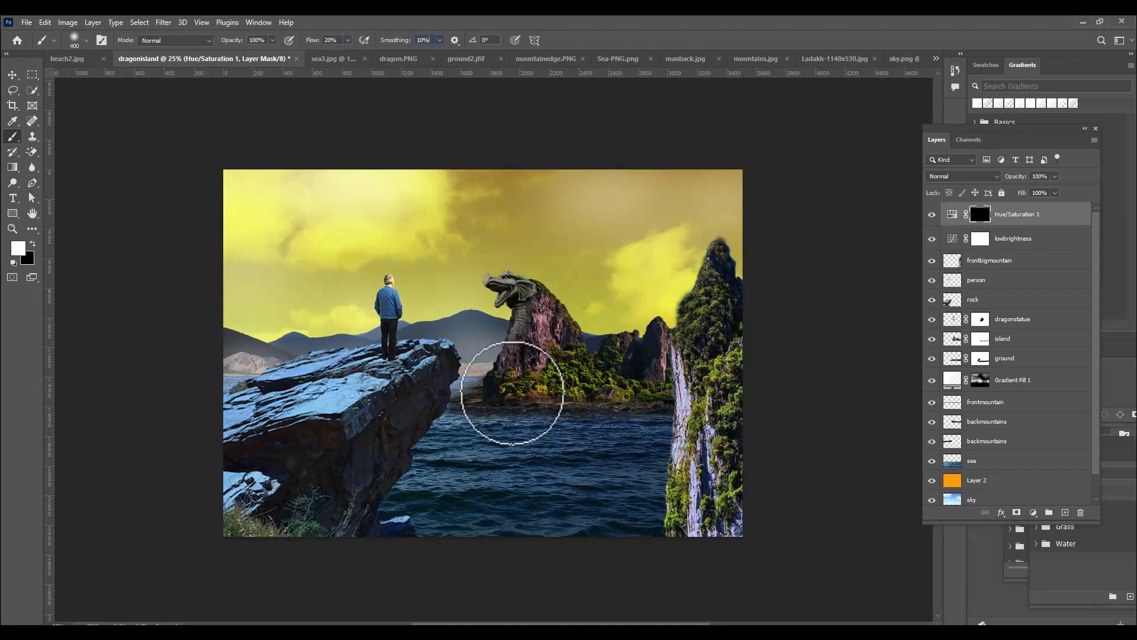
click(13, 75)
click(13, 138)
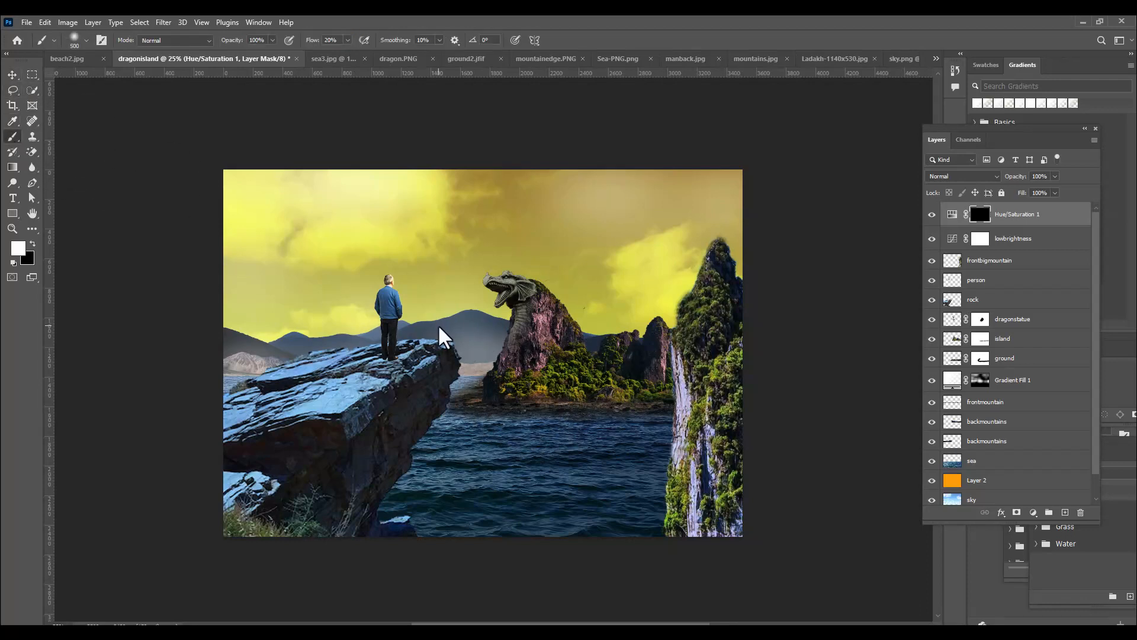
Paint the Hue/Saturation mask white over the scene with a 3300 px brush, softening the tint with black
key(])
key(])
key(])
key(])
key(])
key(])
key(])
key(])
key(])
key(])
key(])
key(])
key(])
key(])
key(])
key(])
key(])
key(])
key(])
key(])
key(])
key(])
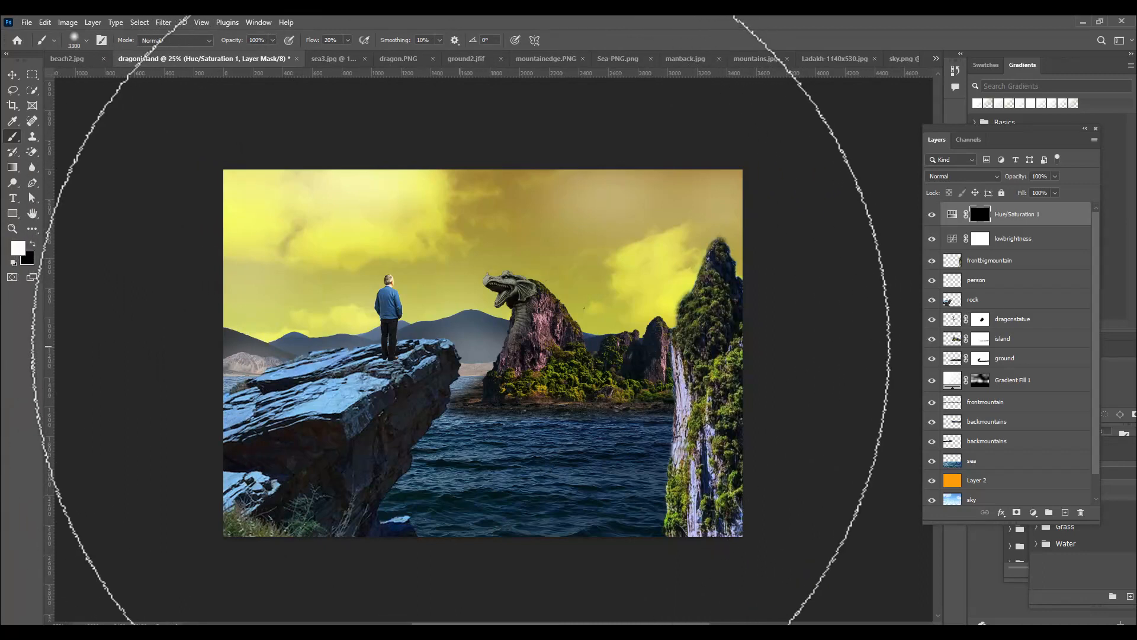
drag(468, 347, 539, 349)
mouse_move(573, 330)
mouse_down()
mouse_move(349, 379)
mouse_move(571, 391)
mouse_move(604, 415)
mouse_up()
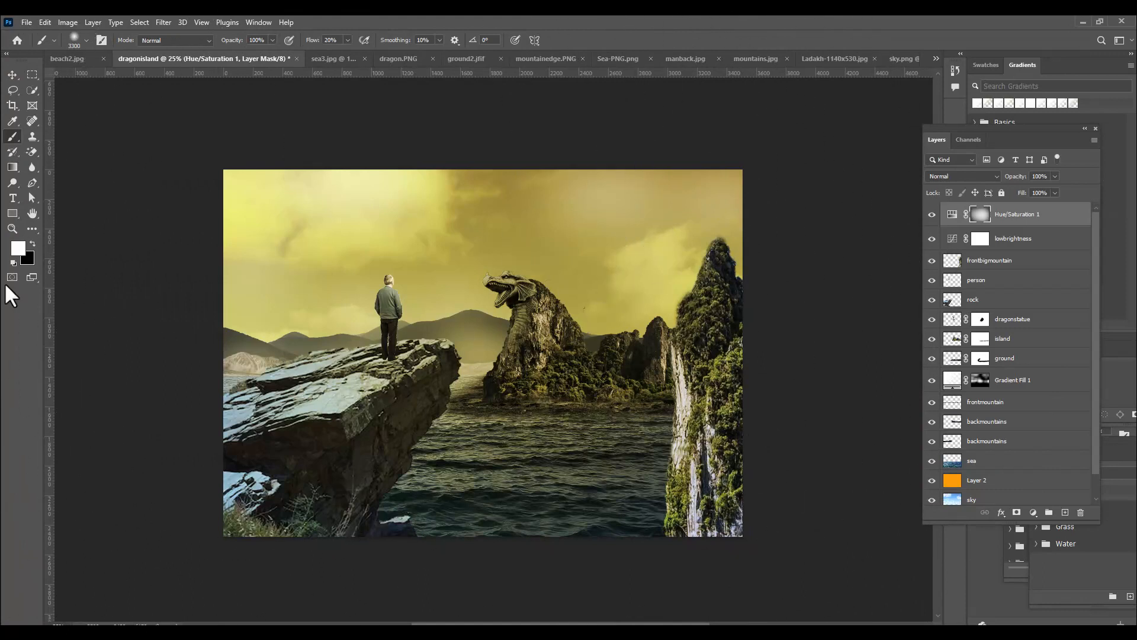
click(33, 244)
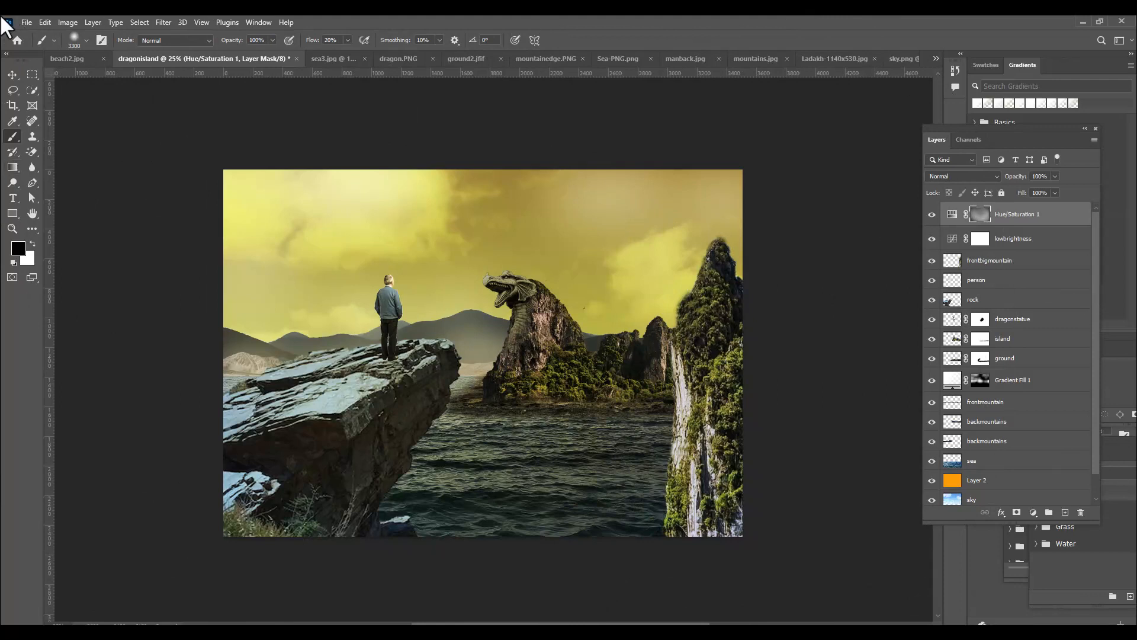
click(12, 75)
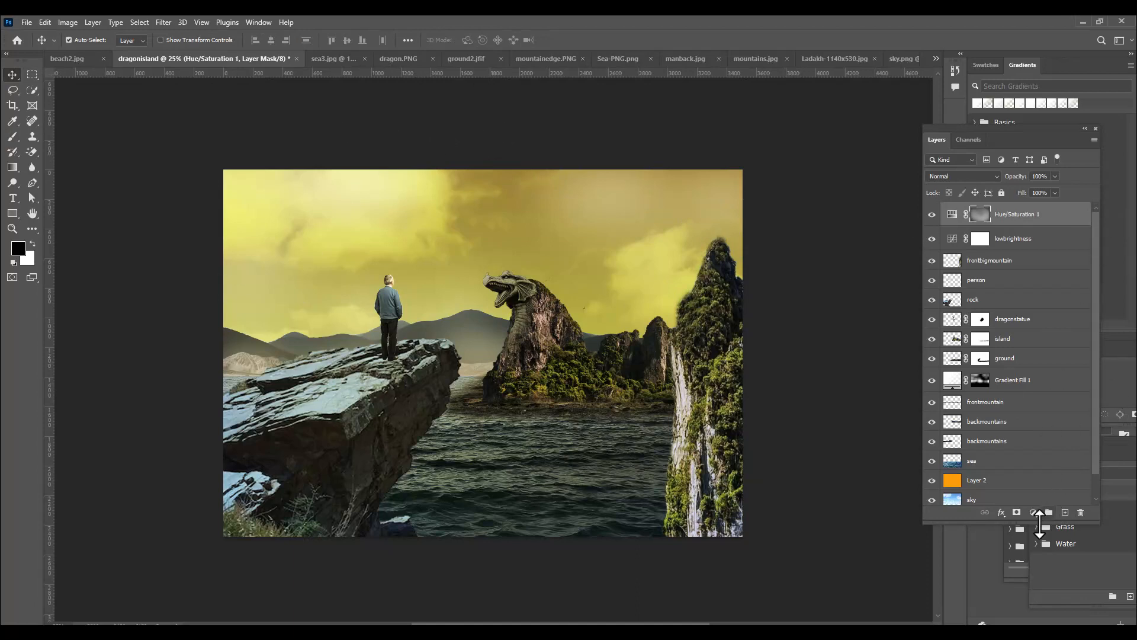
Add a Color Balance adjustment layer above the Hue/Saturation layer and shift the midtones toward green
click(1033, 512)
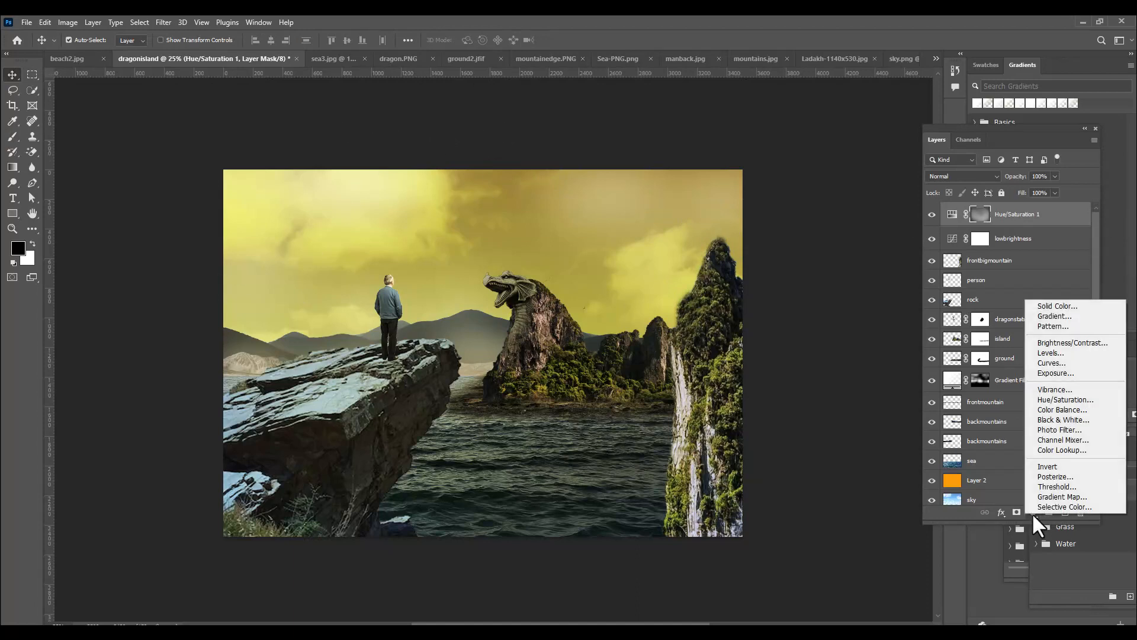
click(1066, 410)
drag(801, 104, 794, 106)
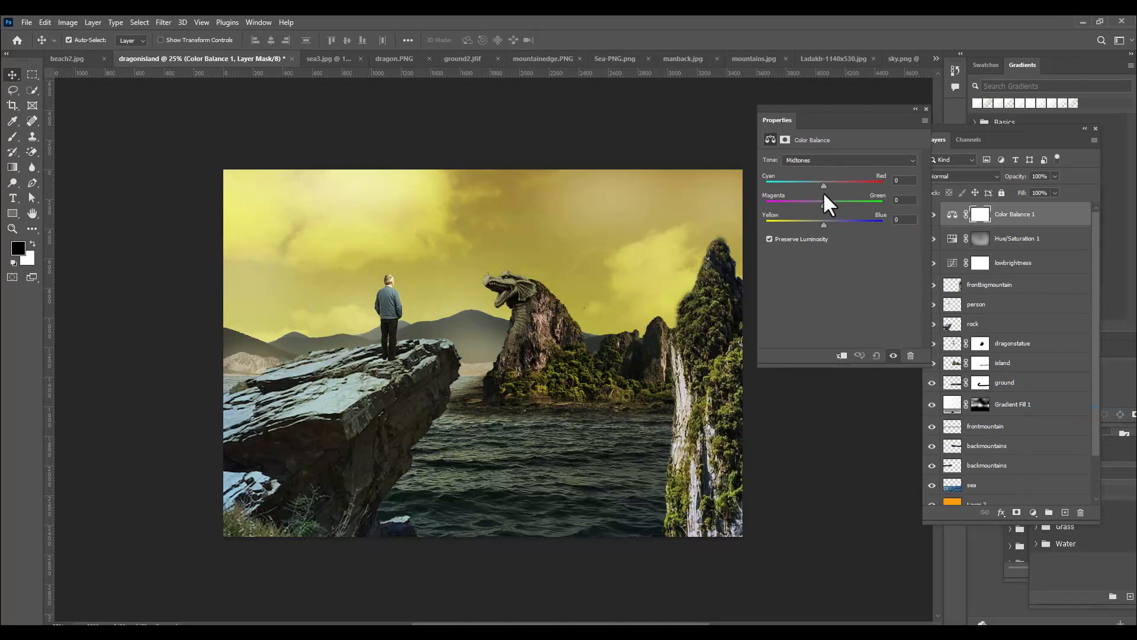
drag(823, 202, 826, 203)
click(927, 109)
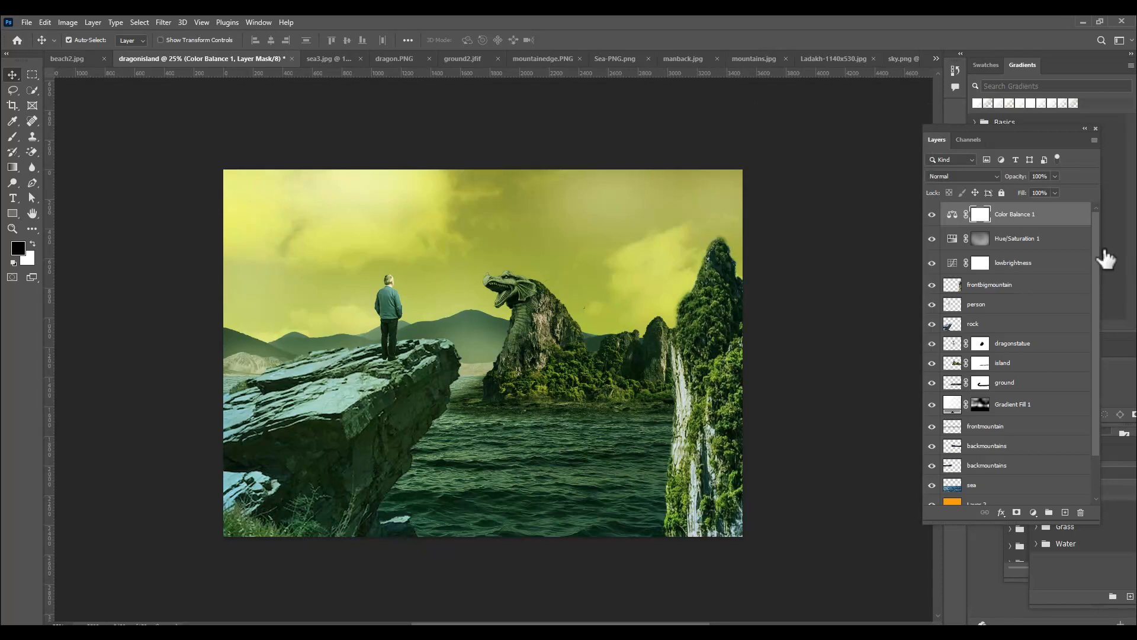
Add a Gradient Fill layer above the Color Balance layer
click(1034, 512)
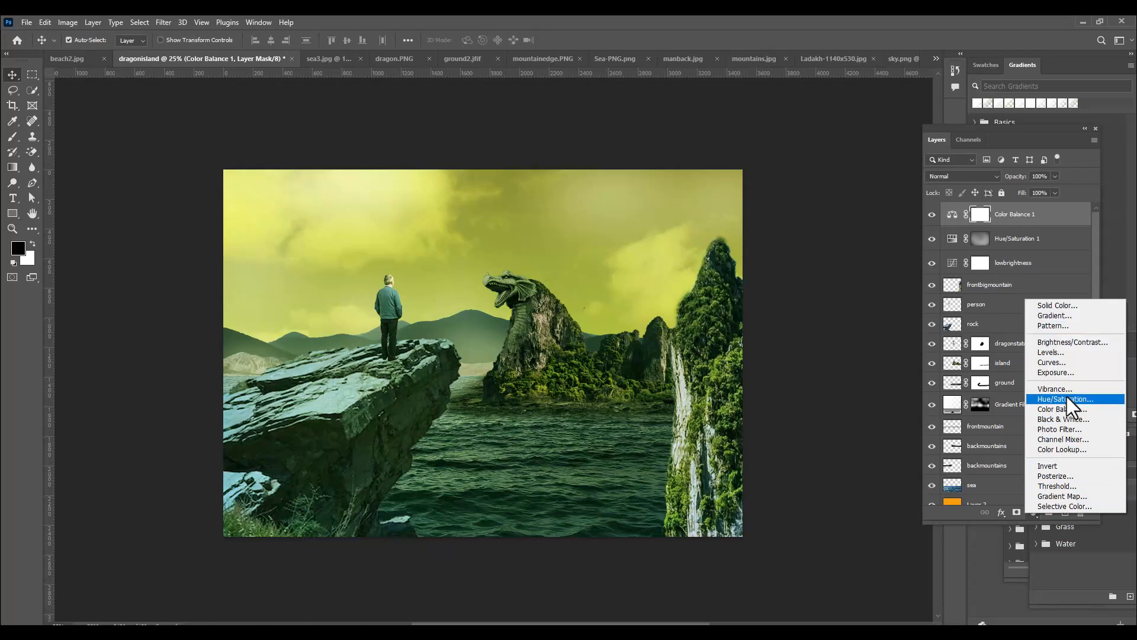
click(1065, 317)
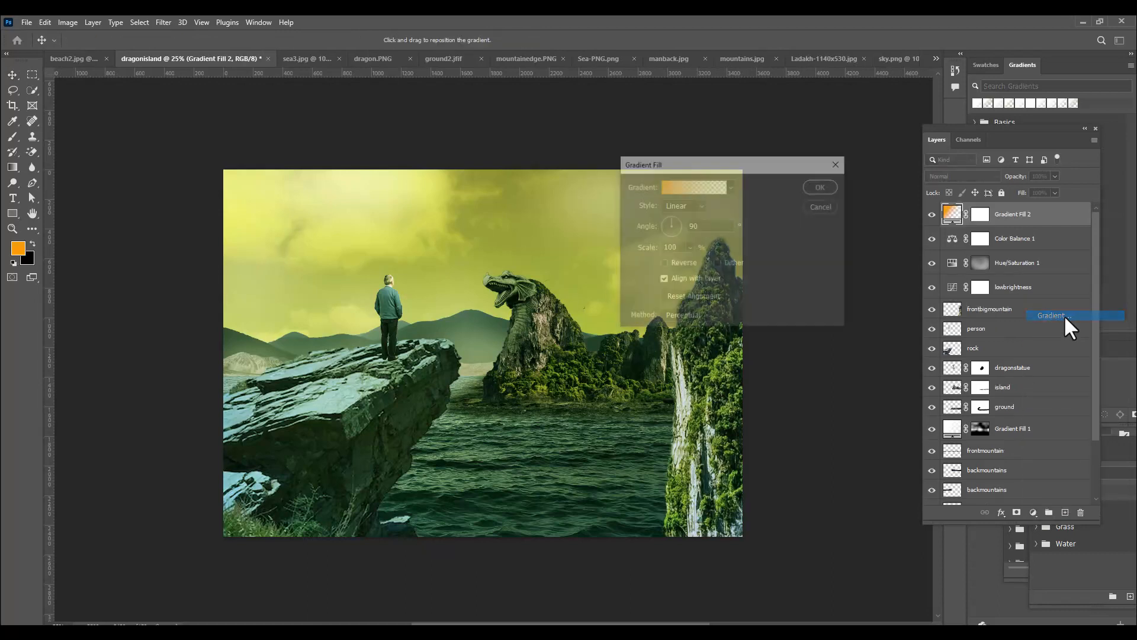
drag(708, 167, 758, 137)
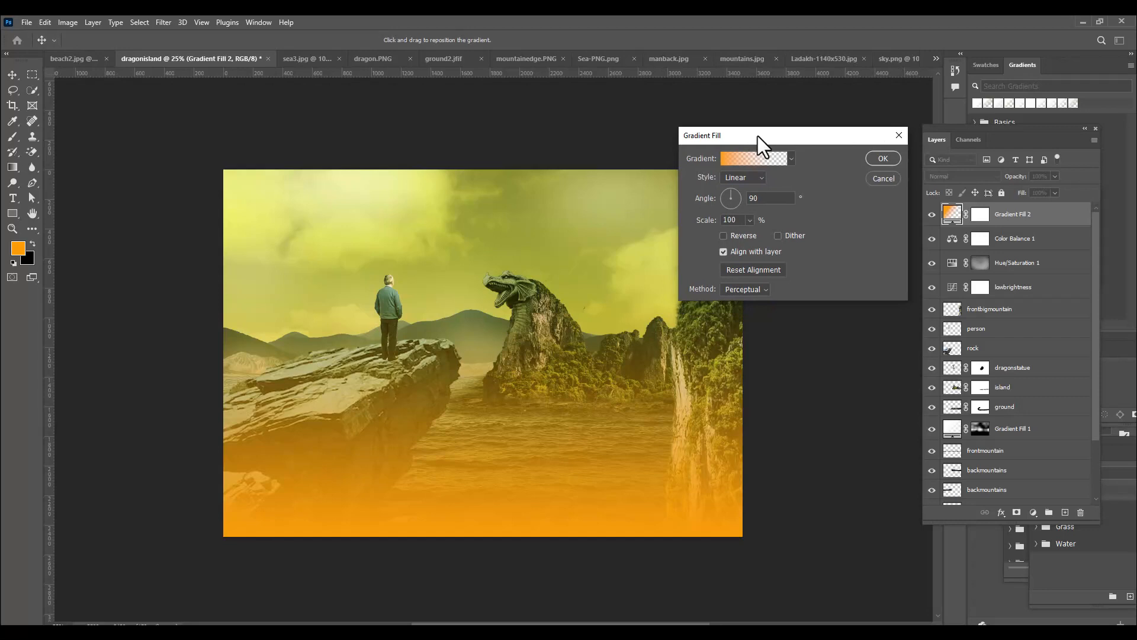
drag(759, 136, 768, 134)
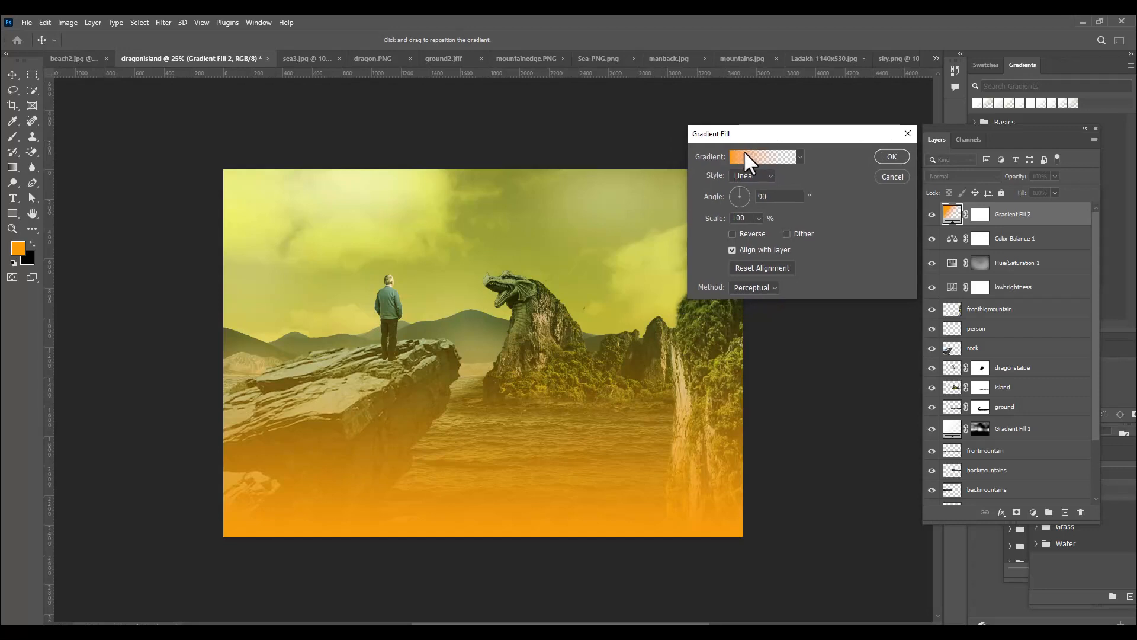
Change the gradient's orange starting color stop to white (ffffff) and apply the fill as mist
click(746, 155)
drag(667, 65, 765, 55)
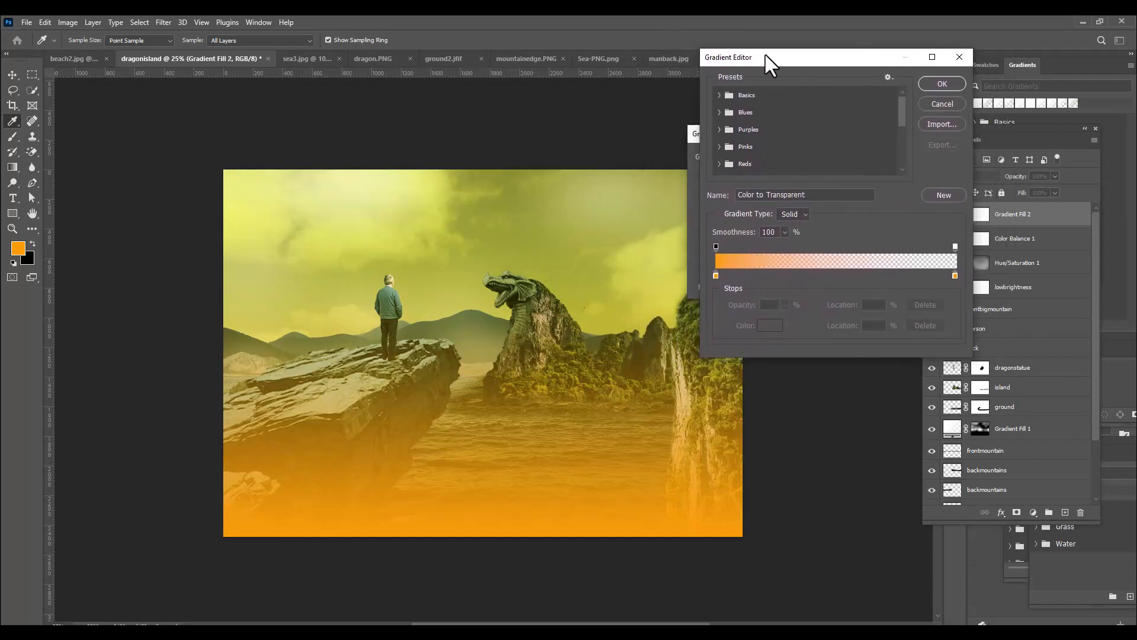
double_click(716, 275)
click(714, 175)
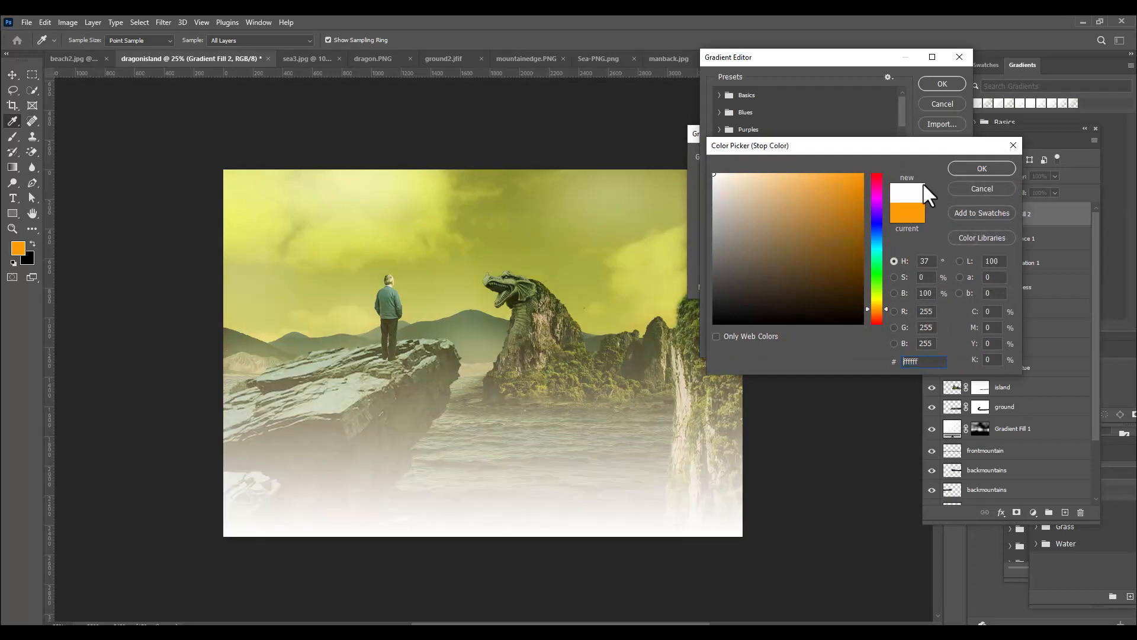
click(994, 169)
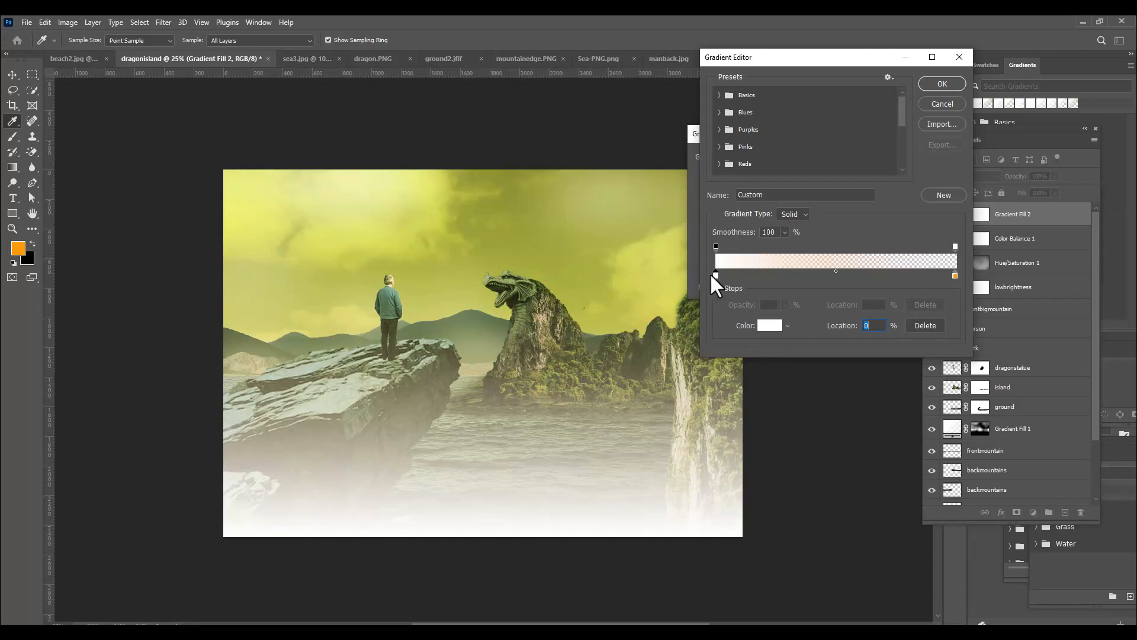
drag(793, 58, 781, 60)
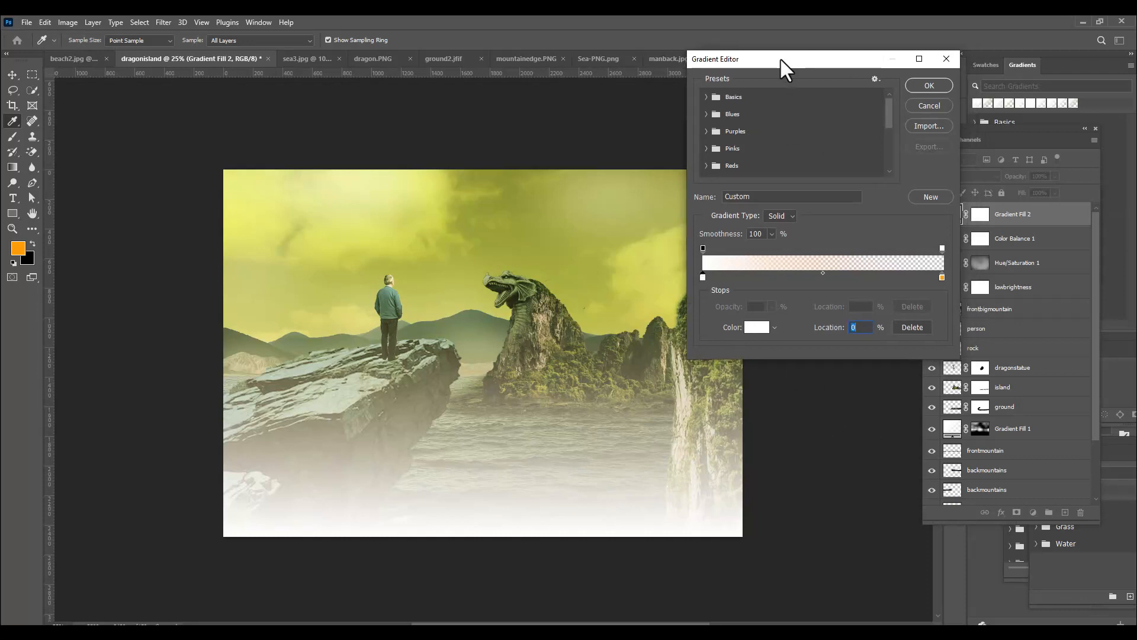
click(931, 87)
drag(798, 129, 815, 130)
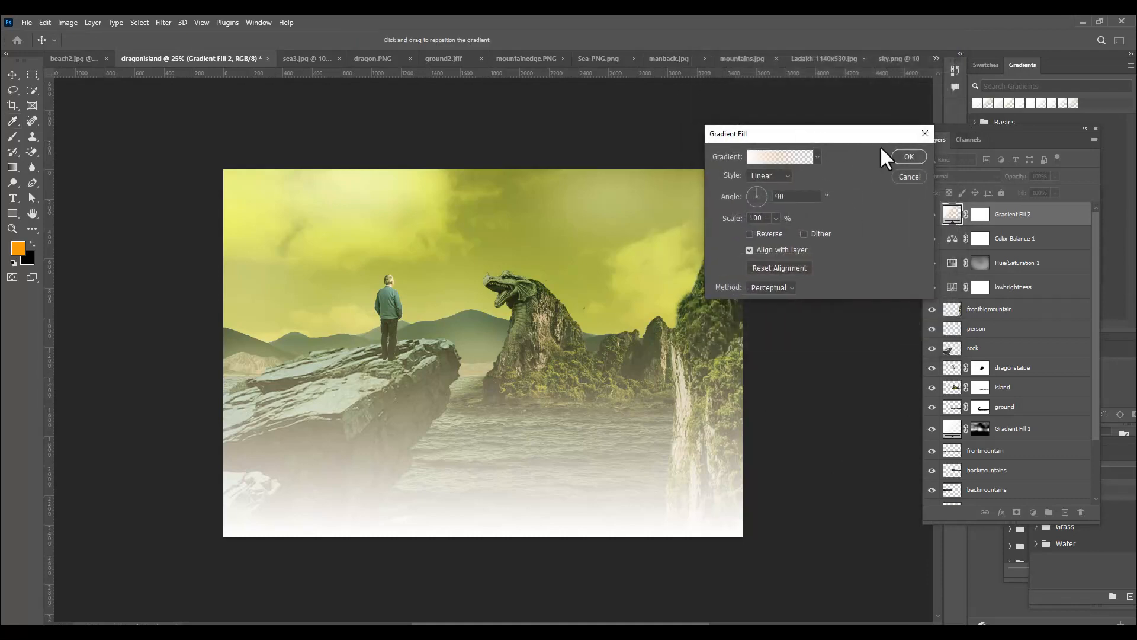
click(906, 157)
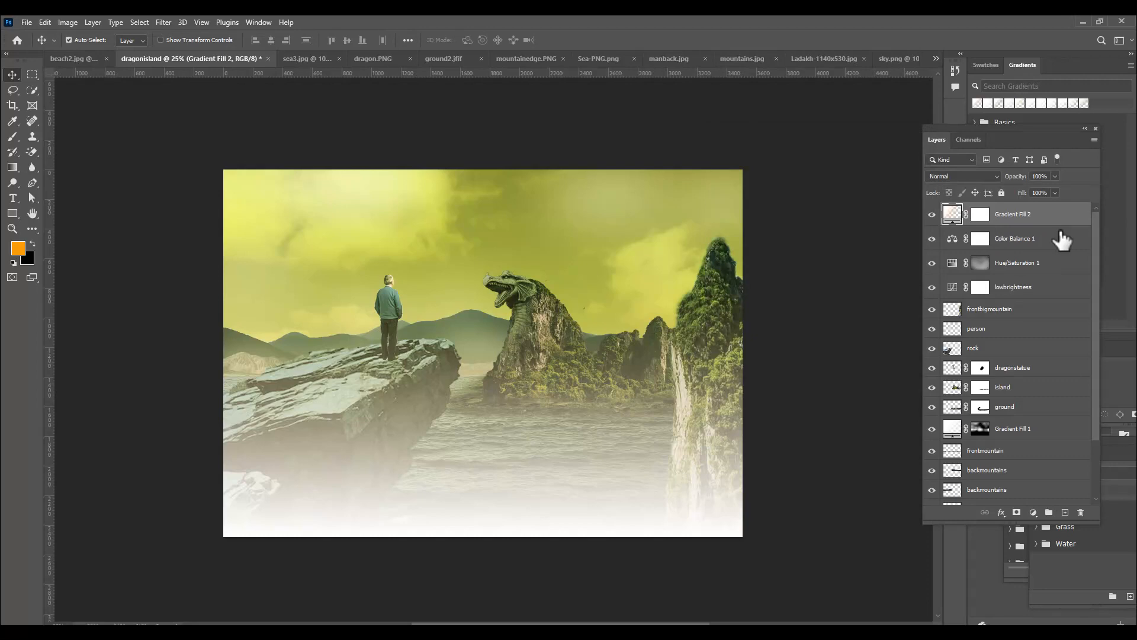
Paint black on the Gradient Fill 2 mask with a 1200 px soft round brush at 41% flow to thin the mist over the rock and sea
click(980, 216)
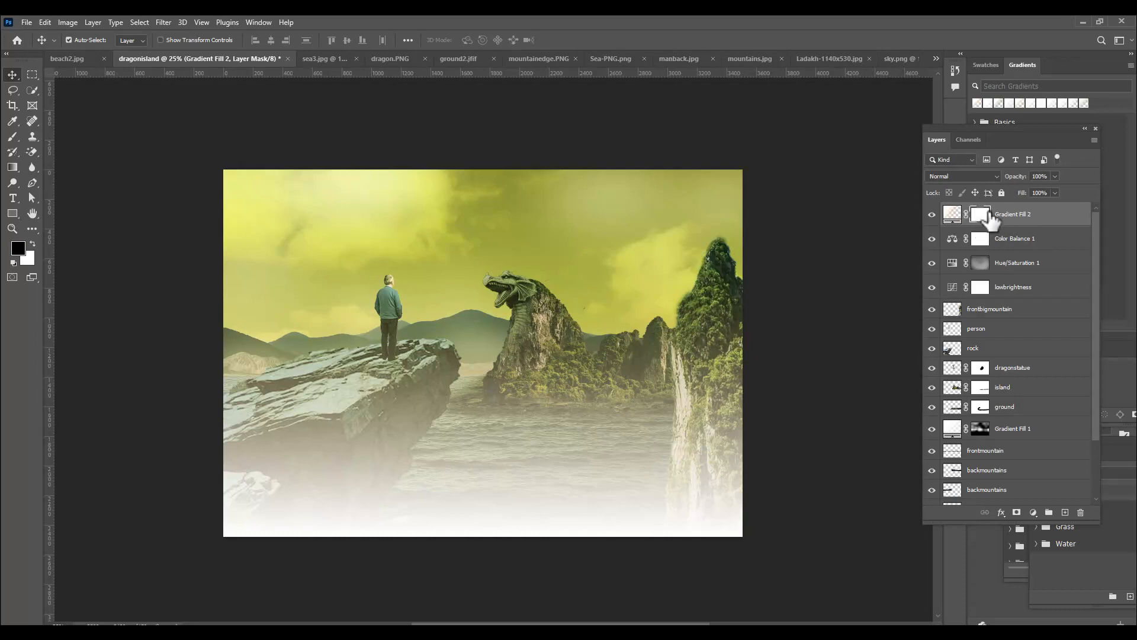
click(12, 135)
click(57, 135)
click(80, 39)
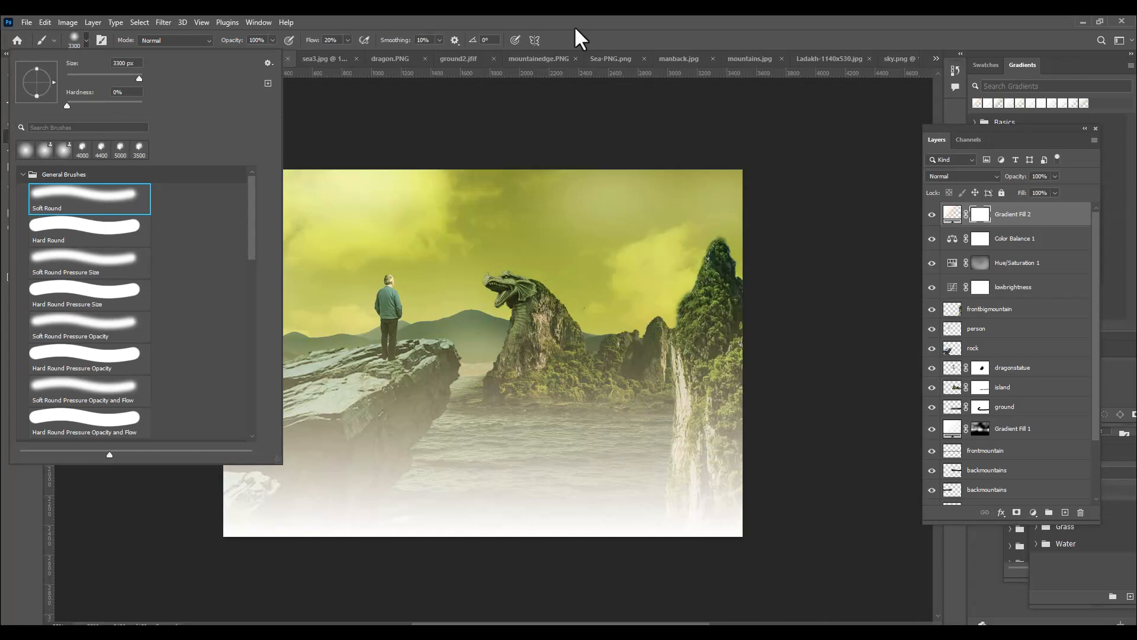
click(625, 17)
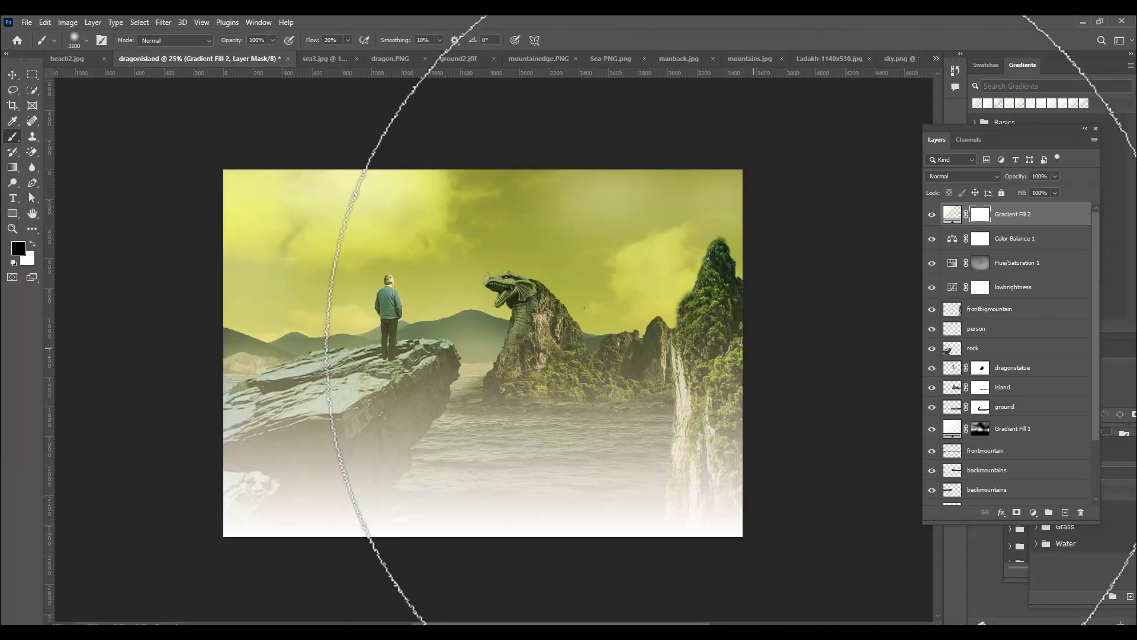
key(bracketleft)
key(bracketleft)
key(bracketleft)
key(bracketleft)
key(bracketleft)
key(bracketleft)
key(bracketleft)
key(bracketleft)
key(bracketleft)
key(bracketleft)
key(bracketleft)
key(bracketleft)
key(bracketleft)
key(bracketleft)
key(bracketleft)
key(bracketleft)
key(bracketleft)
key(bracketleft)
key(bracketleft)
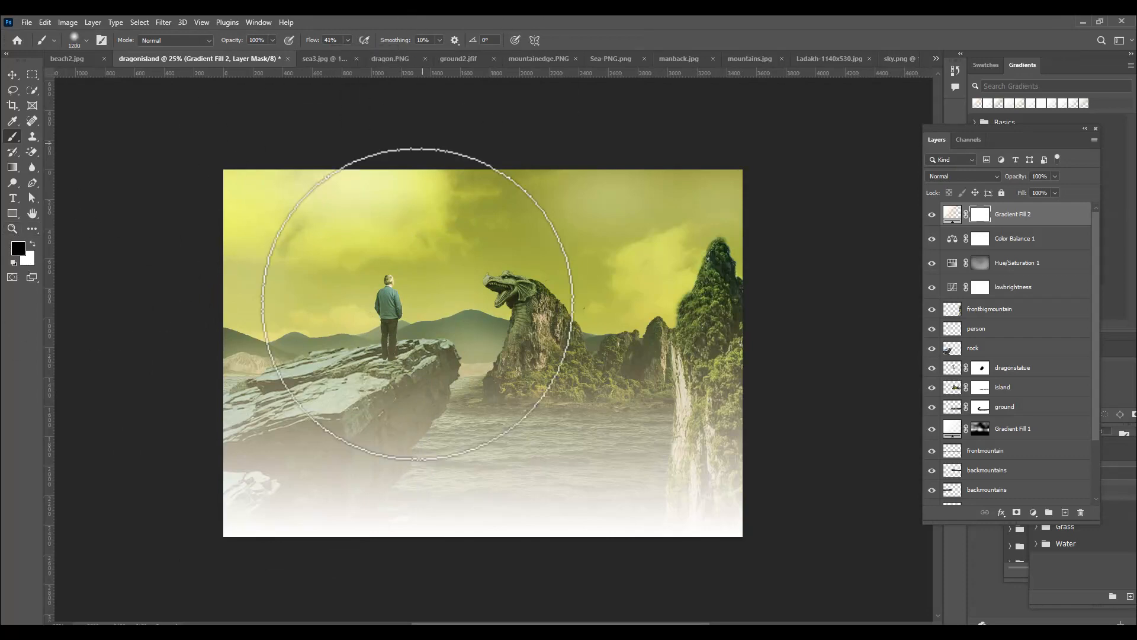
click(288, 443)
mouse_move(223, 417)
mouse_down()
mouse_move(380, 432)
mouse_move(418, 469)
mouse_move(528, 450)
mouse_move(721, 444)
mouse_move(373, 439)
mouse_move(261, 378)
mouse_move(192, 384)
mouse_up()
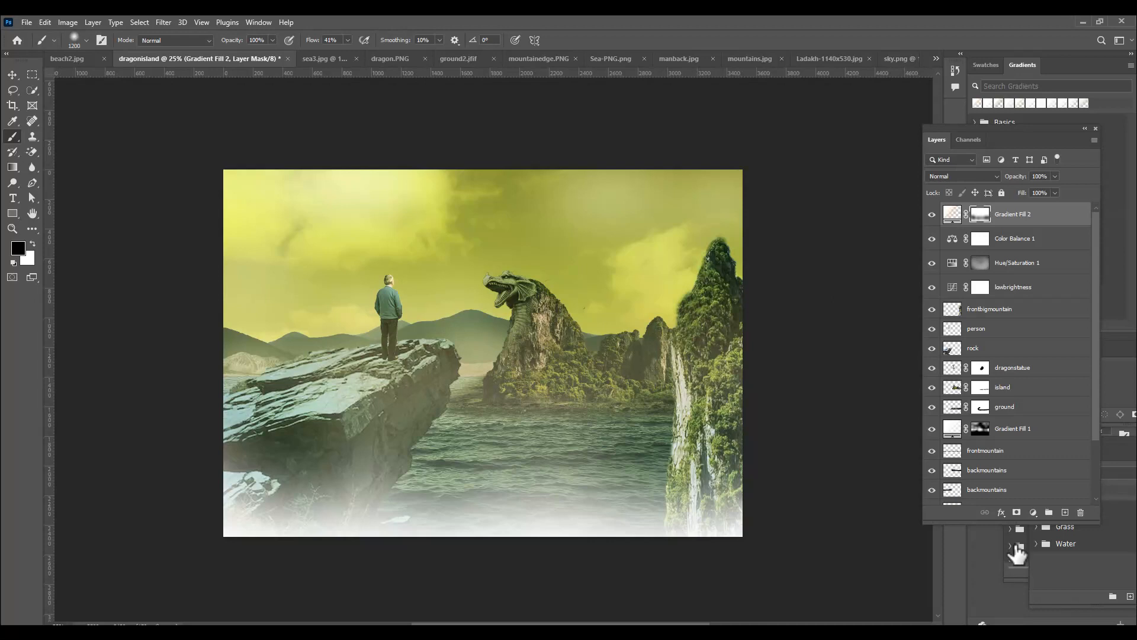
Add a Curves adjustment layer above Gradient Fill 2 and lower the Red channel midtones to input 139, output 108
click(1034, 513)
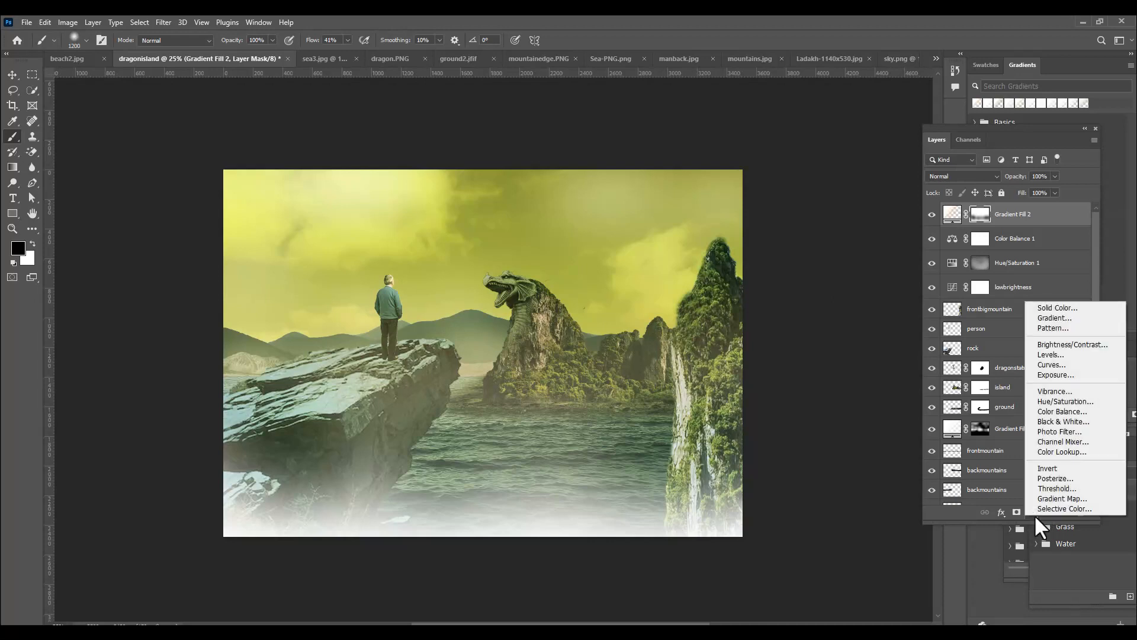
click(1062, 367)
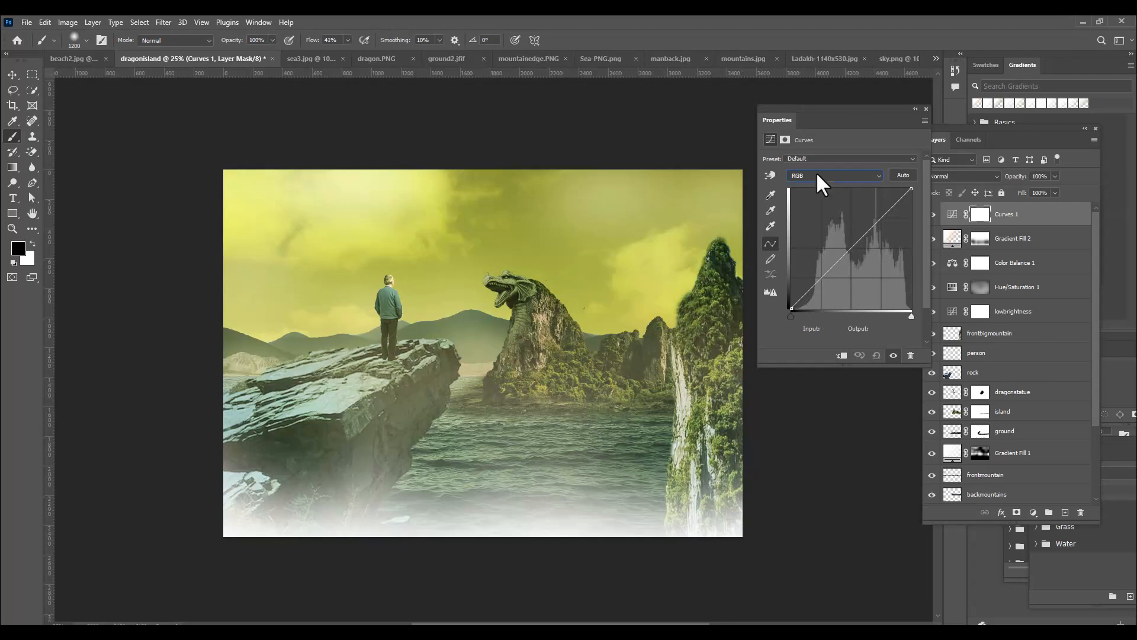
click(817, 175)
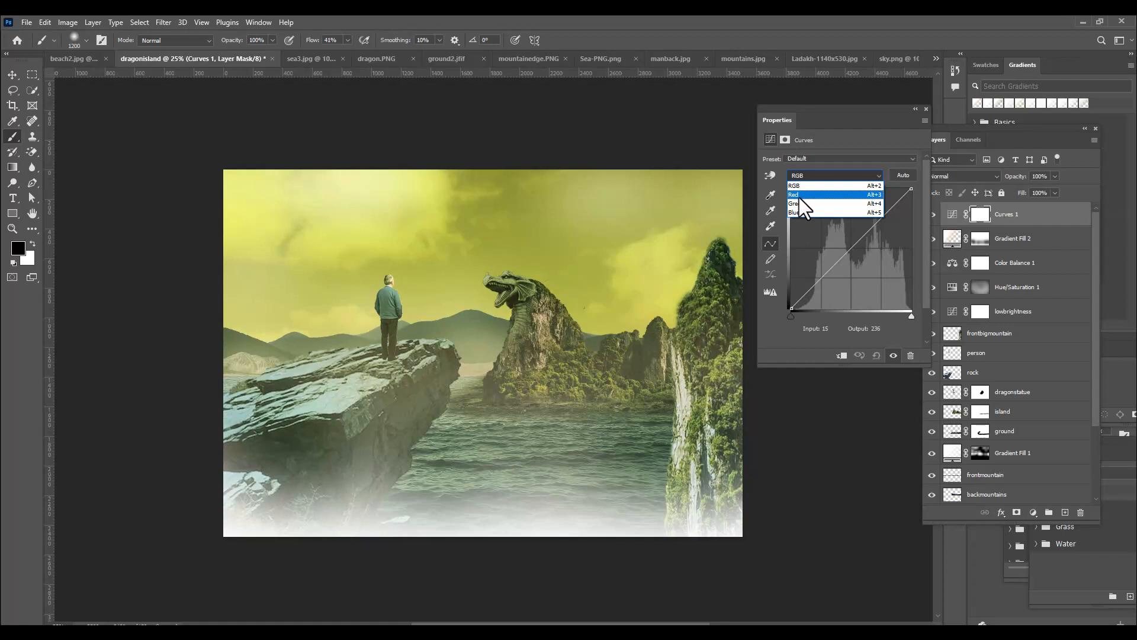
click(799, 197)
click(852, 246)
mouse_move(853, 246)
mouse_down()
mouse_move(842, 240)
mouse_move(855, 257)
mouse_up()
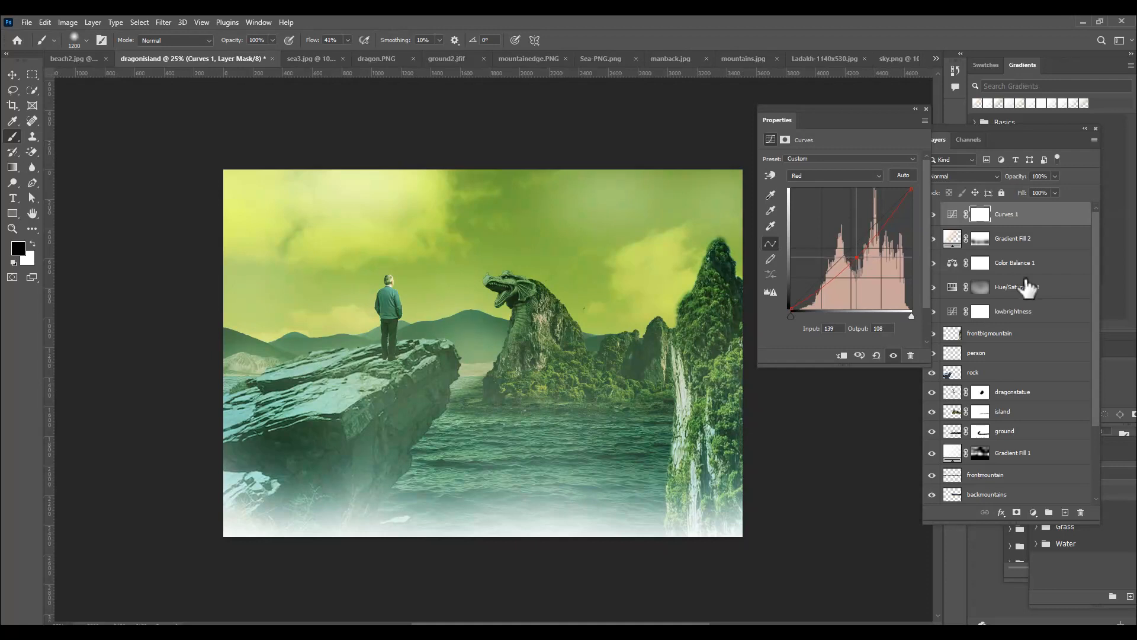
Darken the composite RGB curve of Curves 1 by lowering its midpoint to input 135, output 99
click(811, 175)
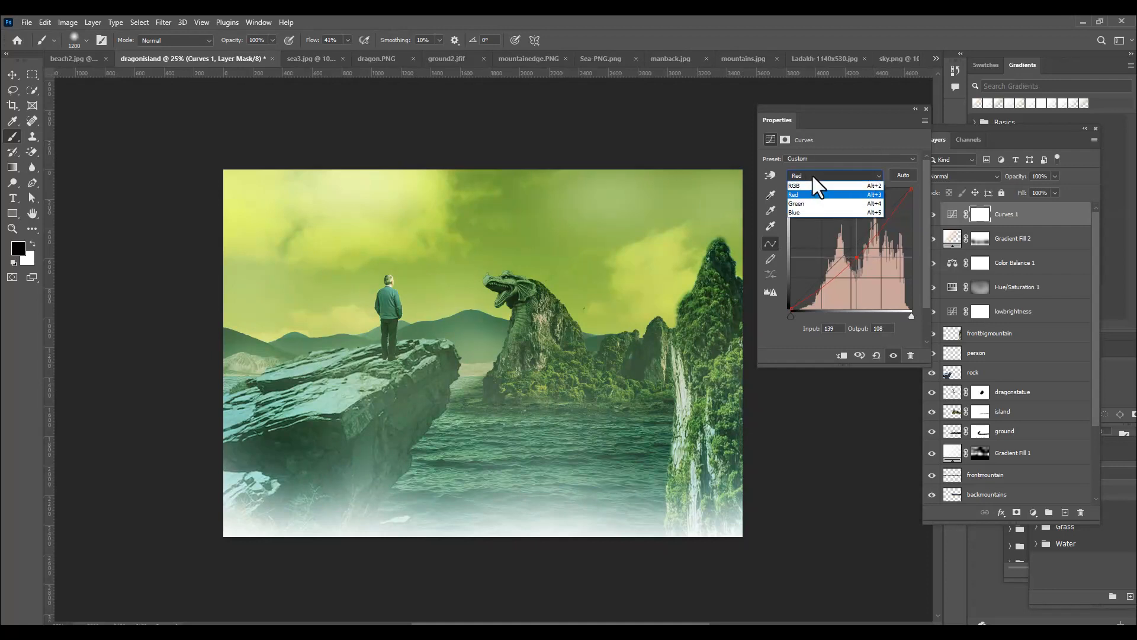
click(806, 185)
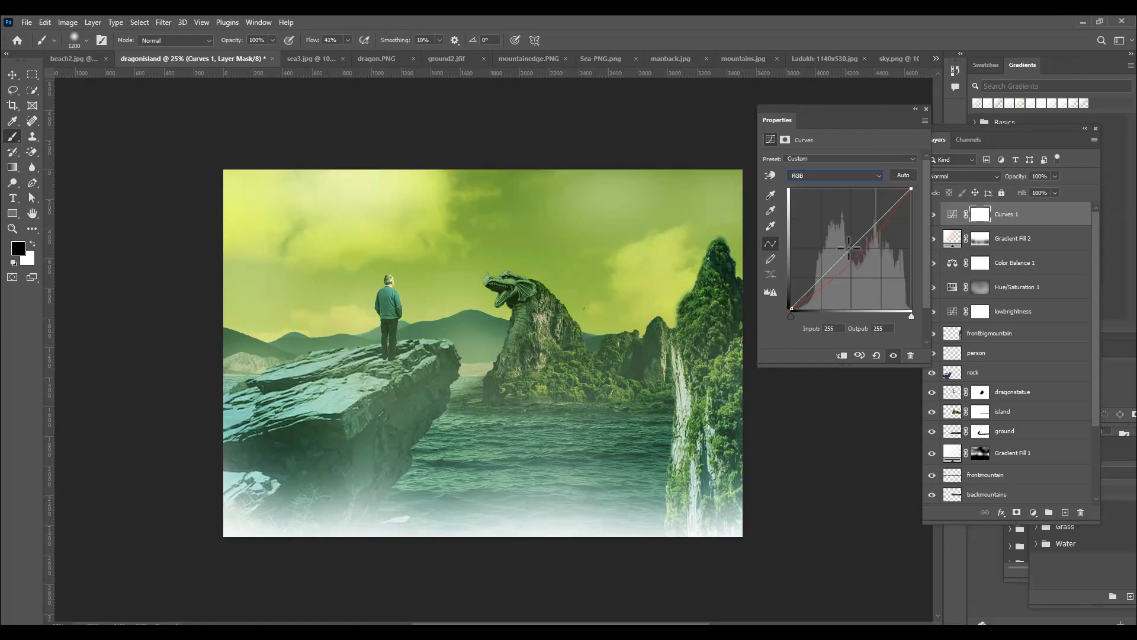
drag(849, 249, 855, 262)
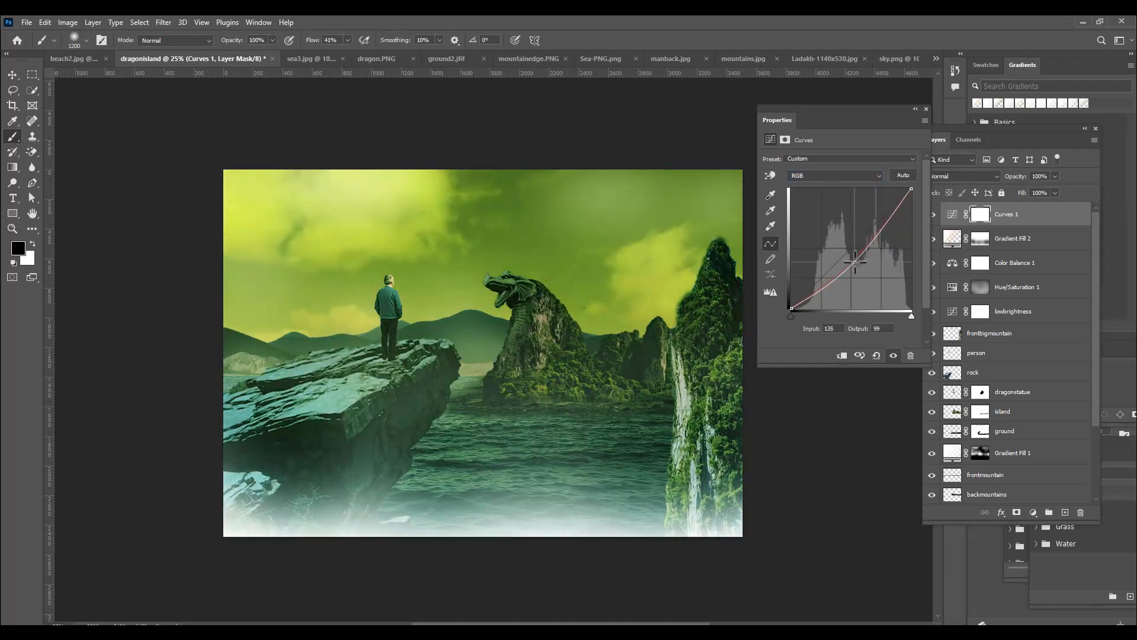
click(926, 108)
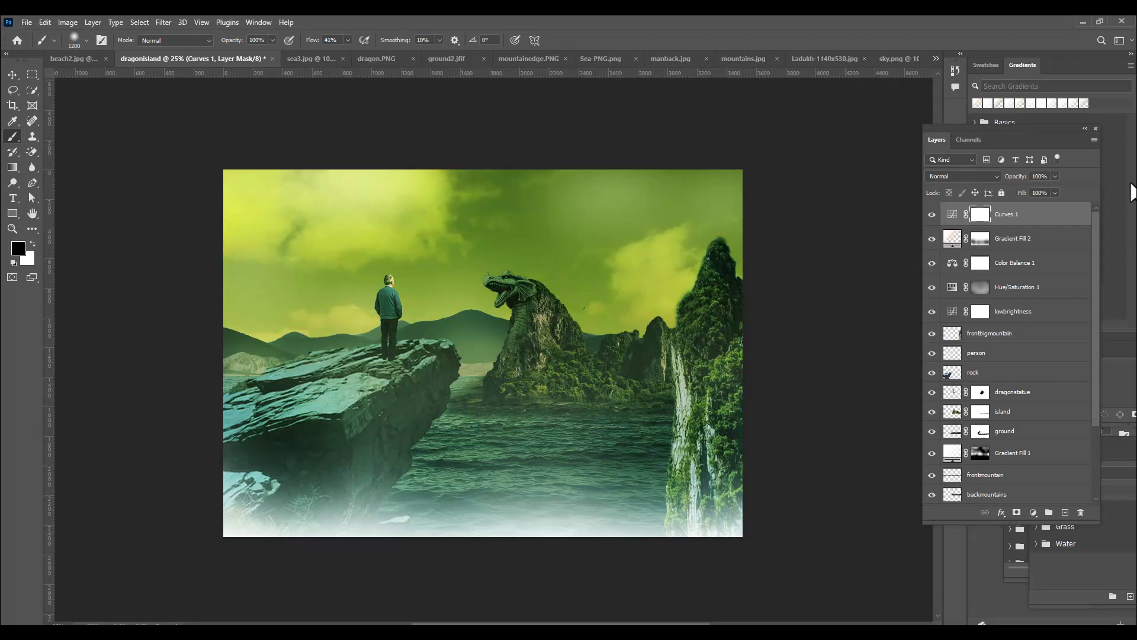
Load the dragonstatue layer's outline as a selection, contract it by 1 px to trim the edge fringe, and deselect
scroll(1007, 386, down, 1)
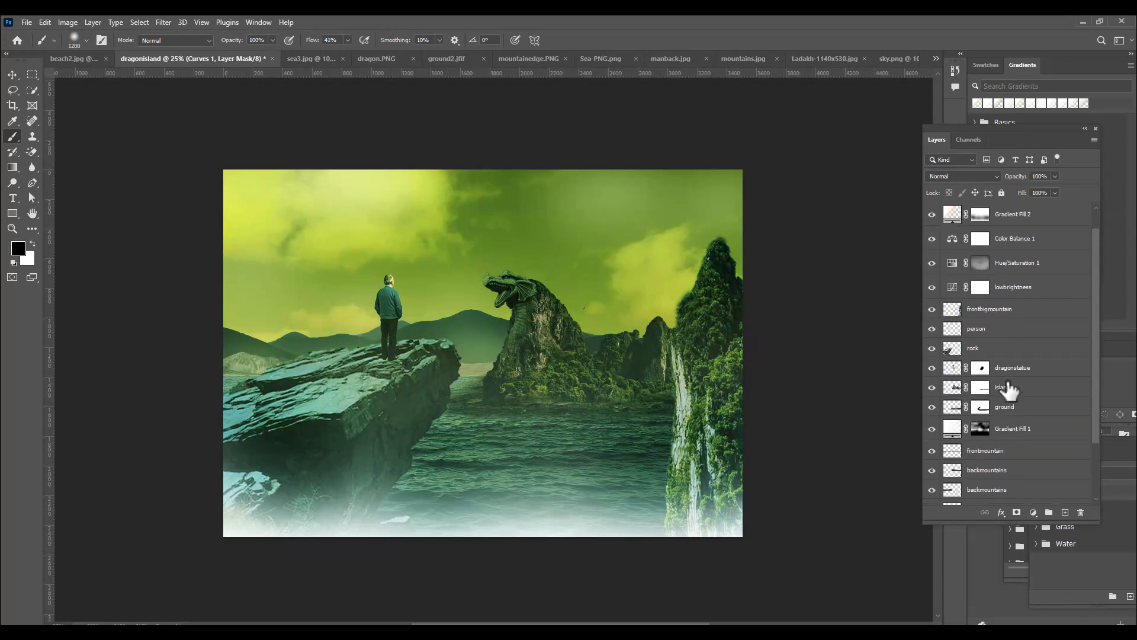
click(951, 369)
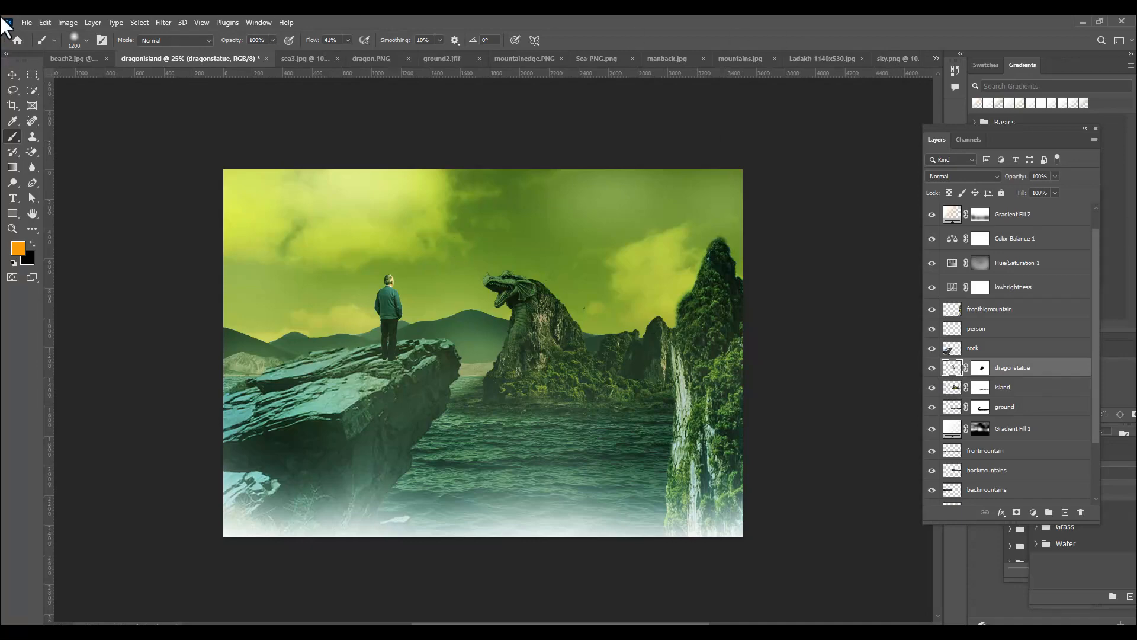
key(ctrl+plus)
key(ctrl+plus)
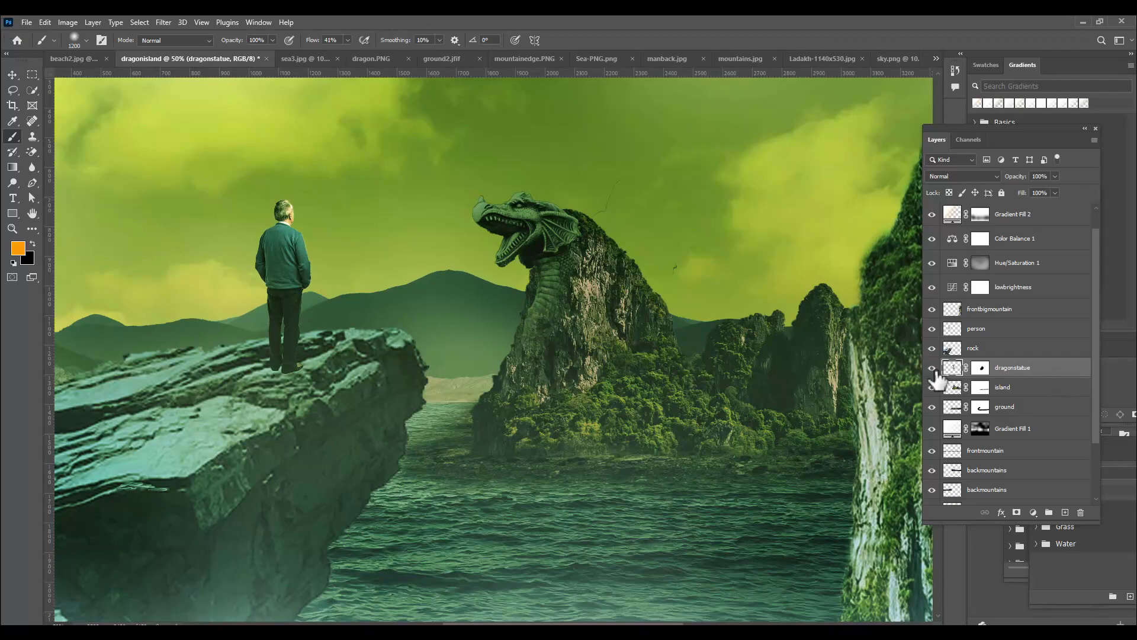
ctrl+click(978, 369)
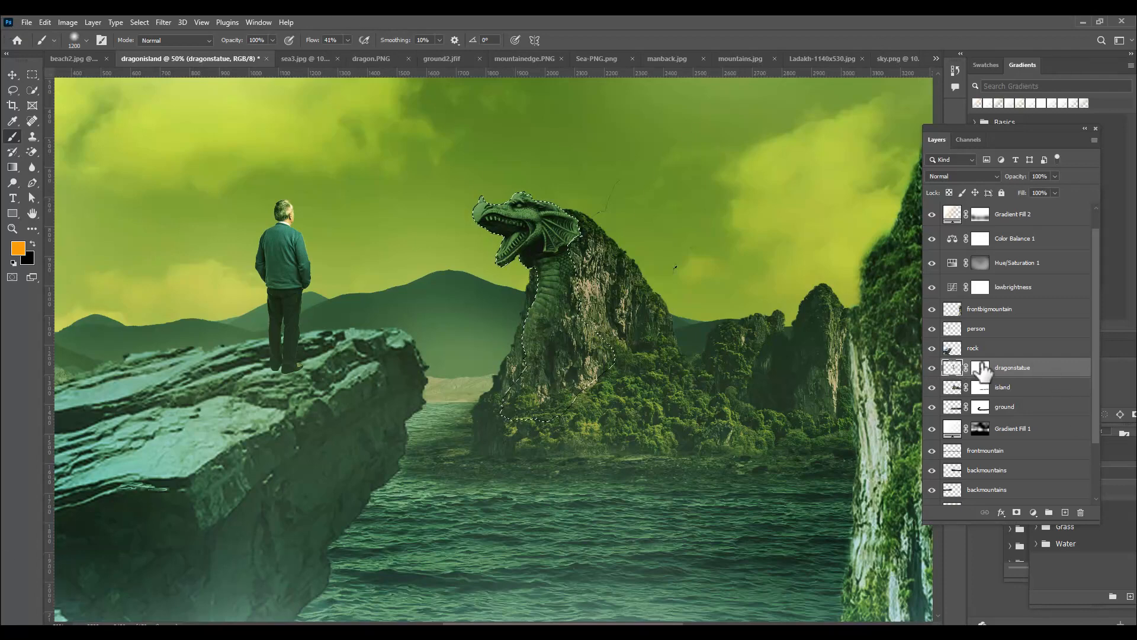
click(138, 22)
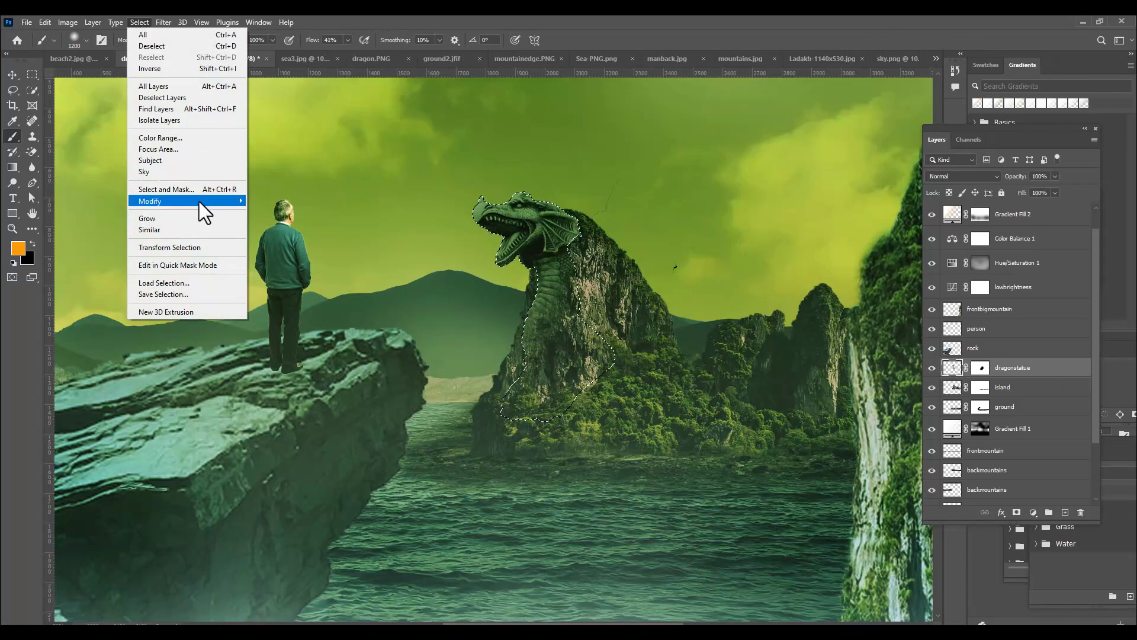
mouse_move(215, 204)
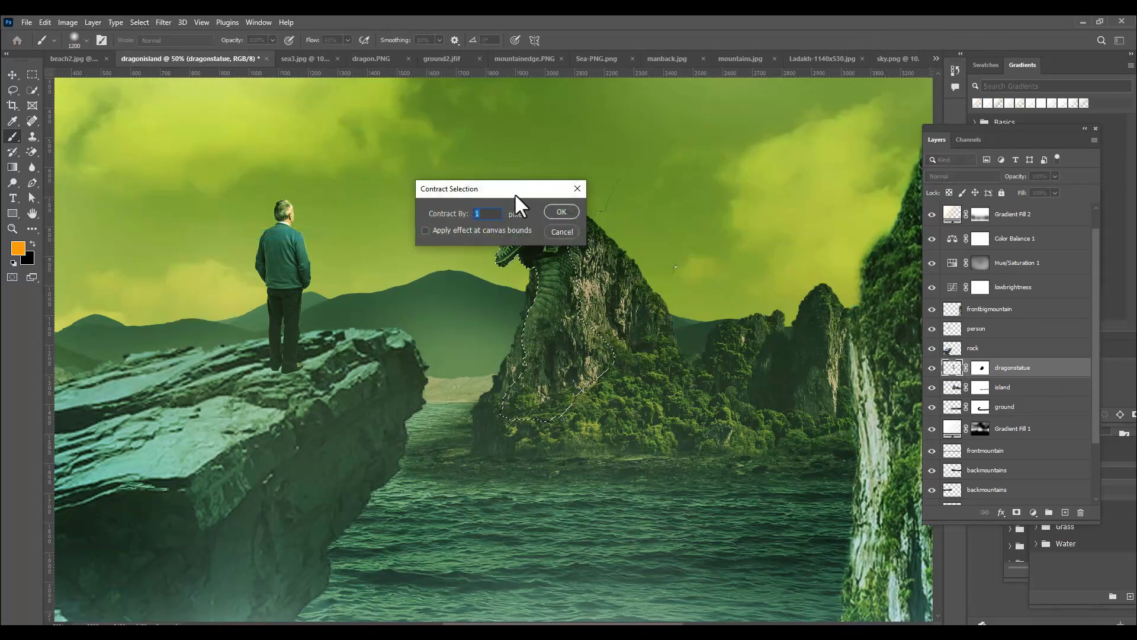
drag(514, 191, 636, 136)
click(680, 156)
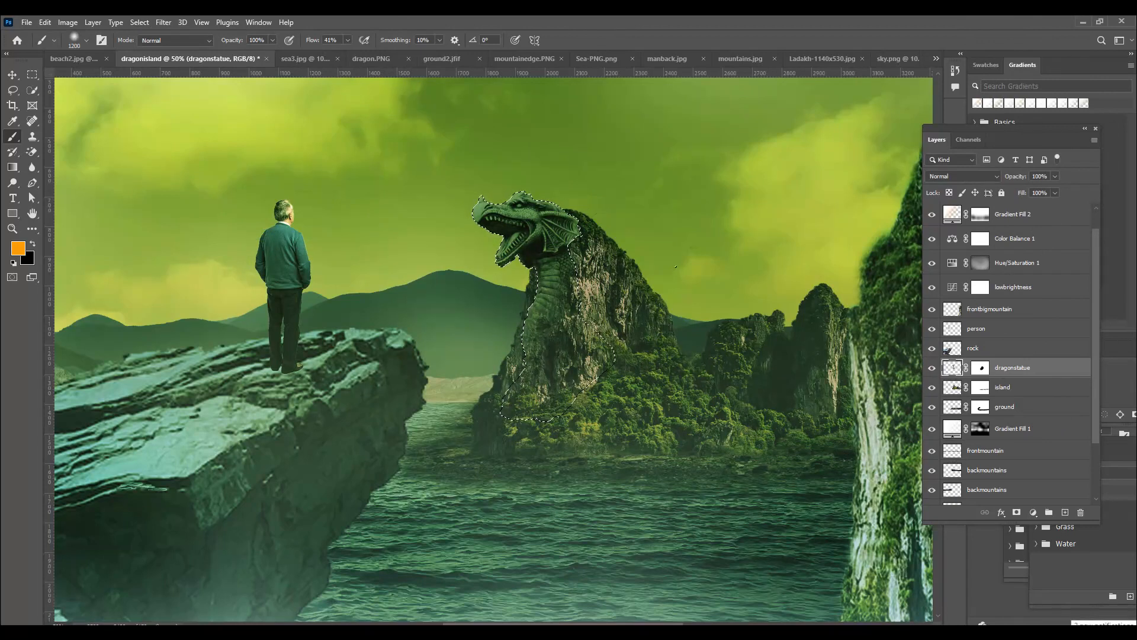
key(ctrl+d)
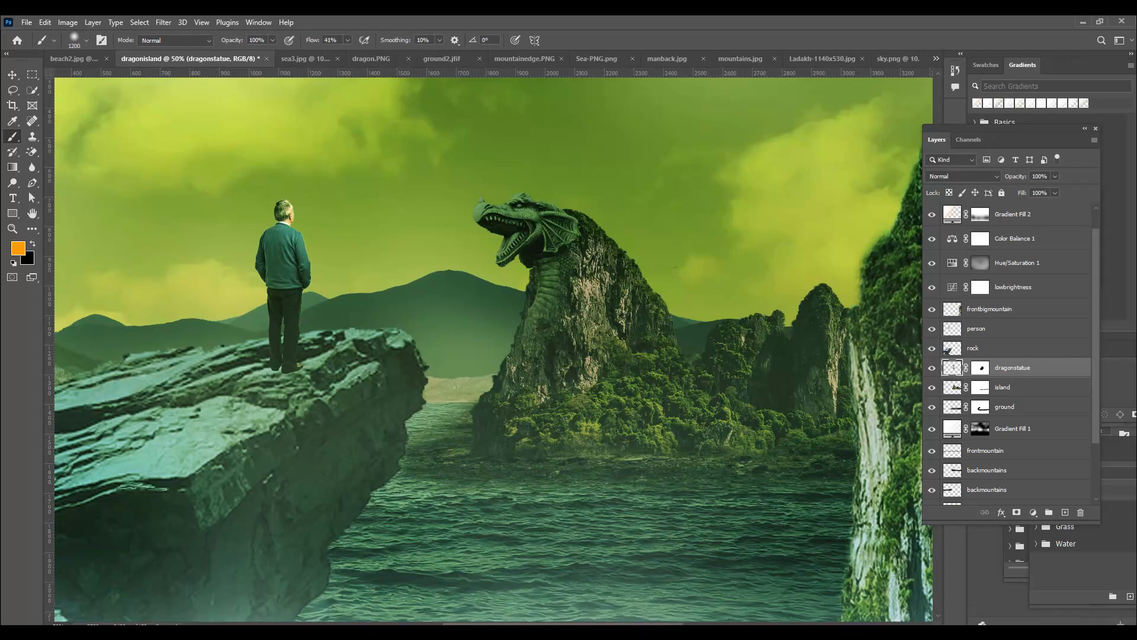
Add a Brightness/Contrast adjustment layer above Gradient Fill 2, set the contrast to 37 and raise the brightness slightly
key(ctrl+minus)
key(ctrl+minus)
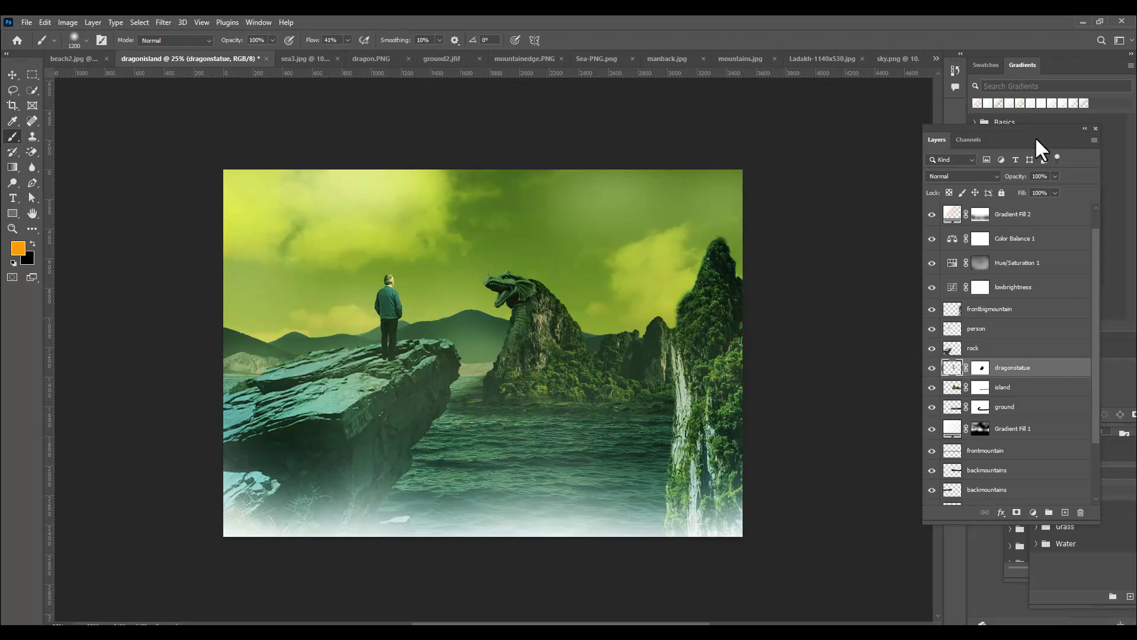
click(1049, 217)
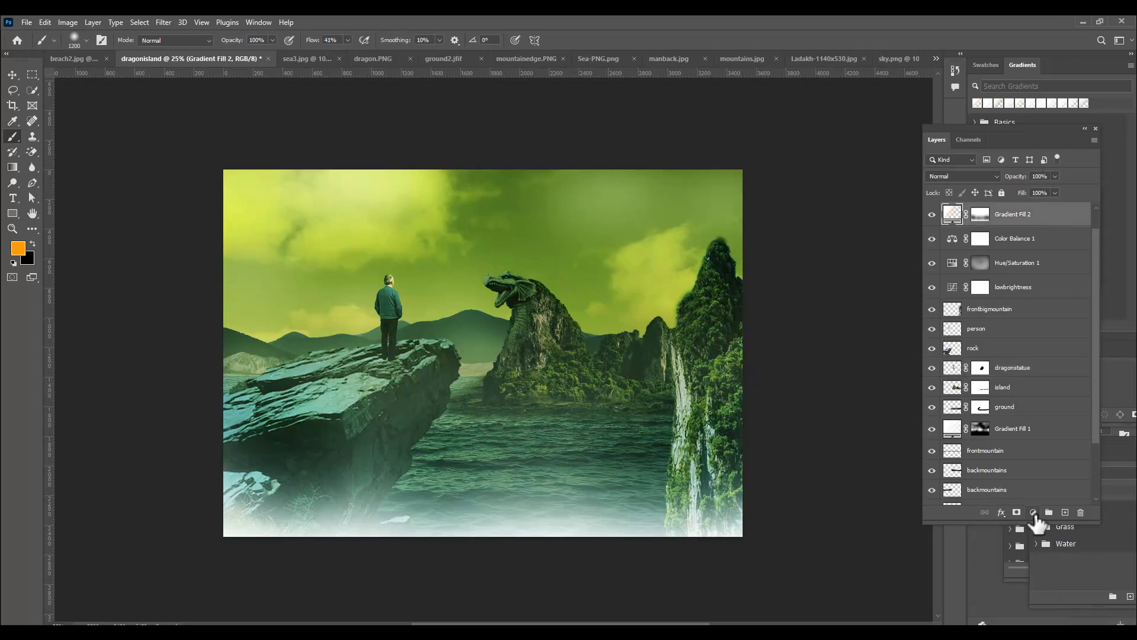
click(1033, 512)
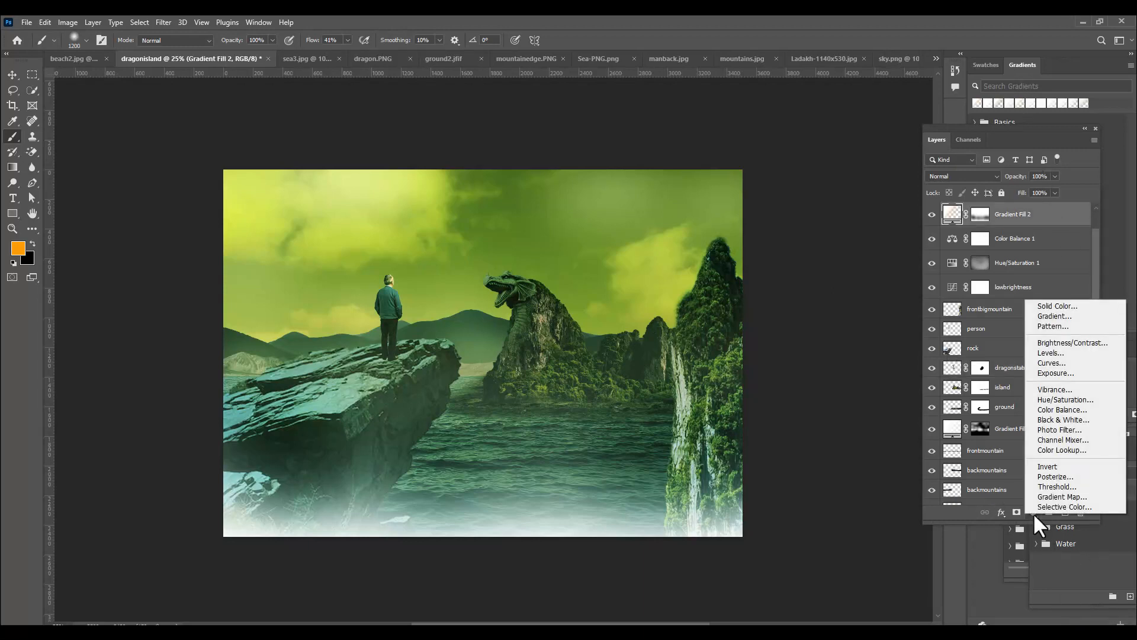
click(1073, 343)
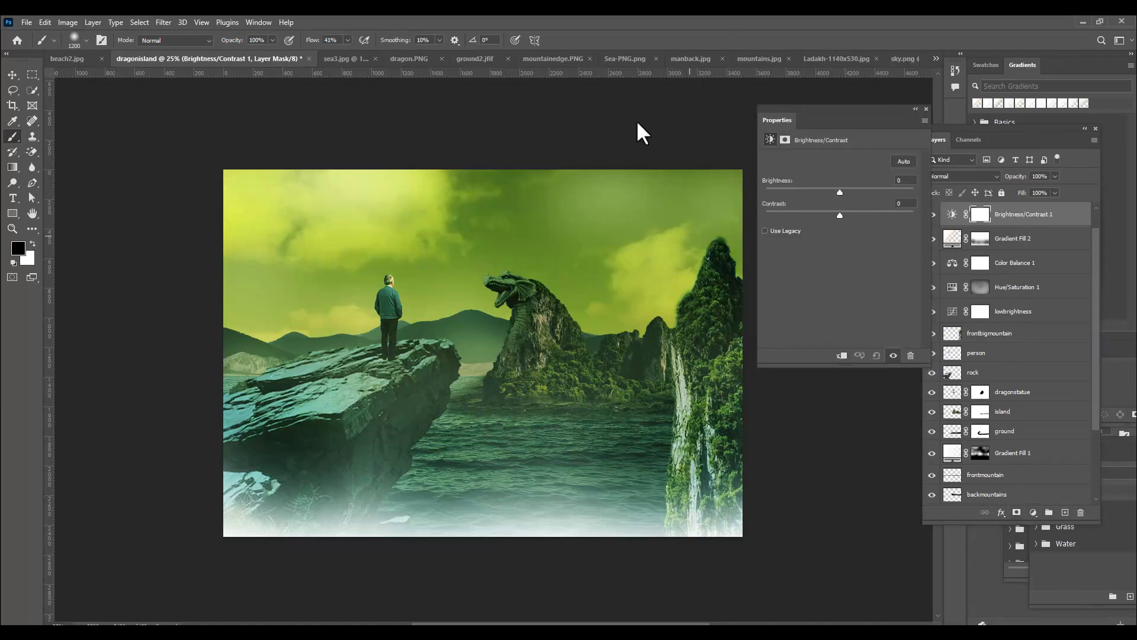
drag(797, 119, 814, 105)
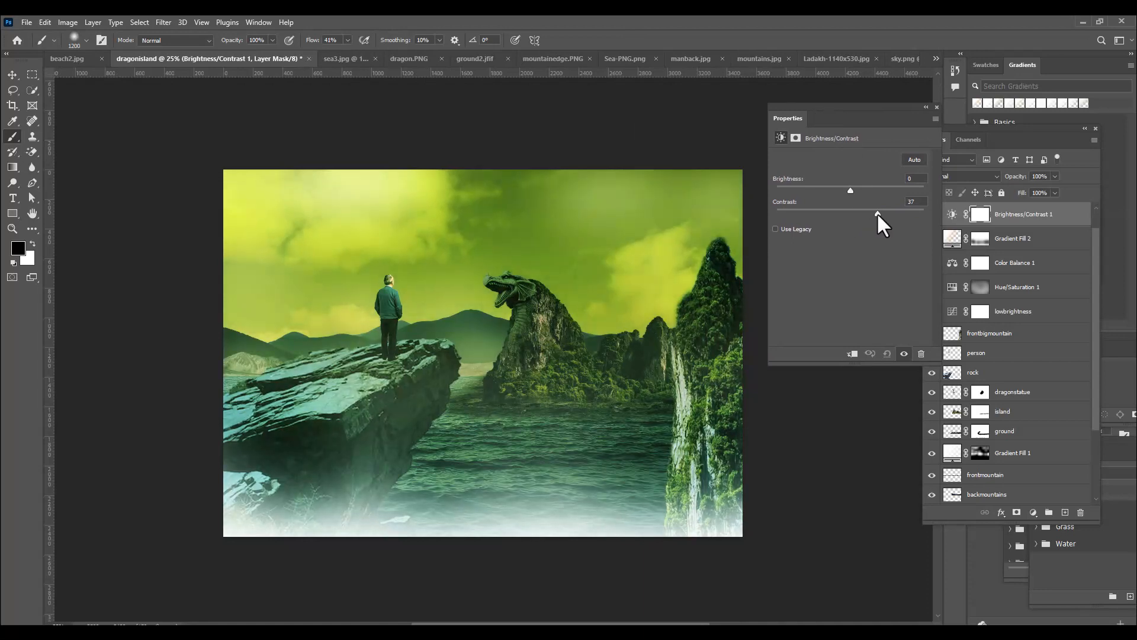
click(850, 190)
mouse_move(851, 190)
mouse_down()
mouse_move(839, 193)
mouse_move(853, 193)
mouse_up()
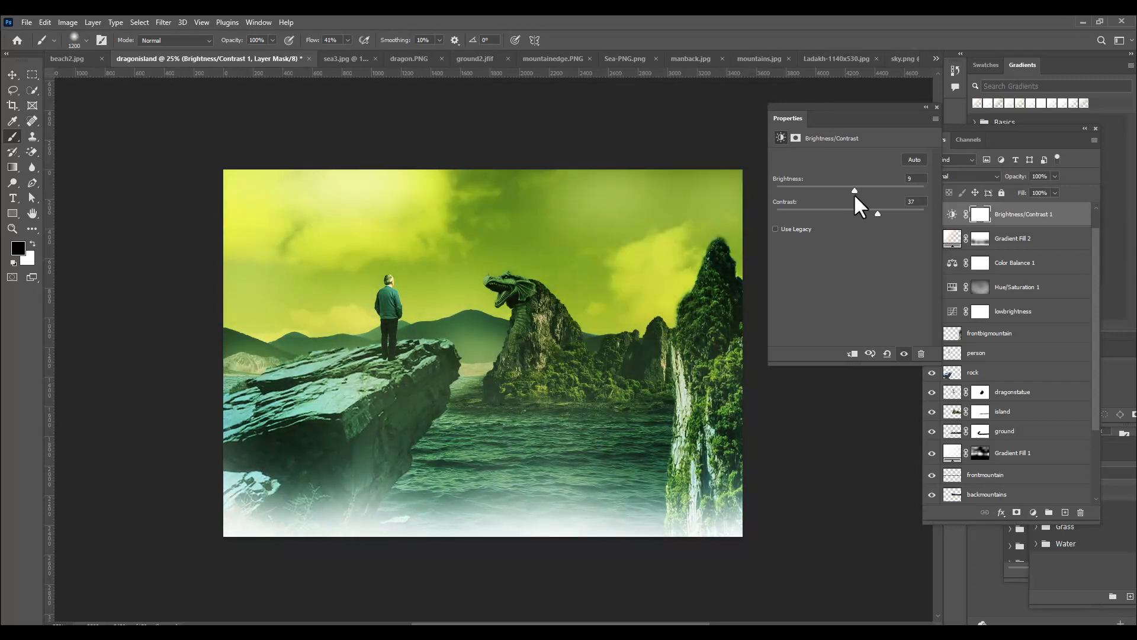
drag(854, 187, 856, 188)
click(933, 107)
Add a Vibrance adjustment layer above Brightness/Contrast 1 and raise its vibrance and saturation slightly
click(1033, 511)
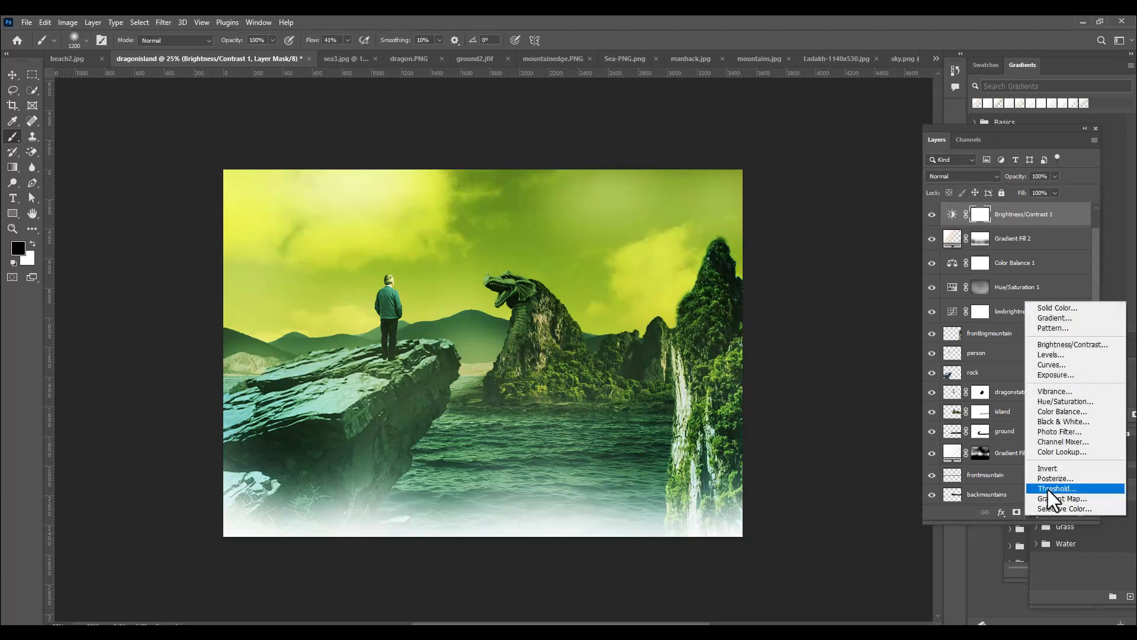
click(1073, 391)
drag(850, 170, 857, 169)
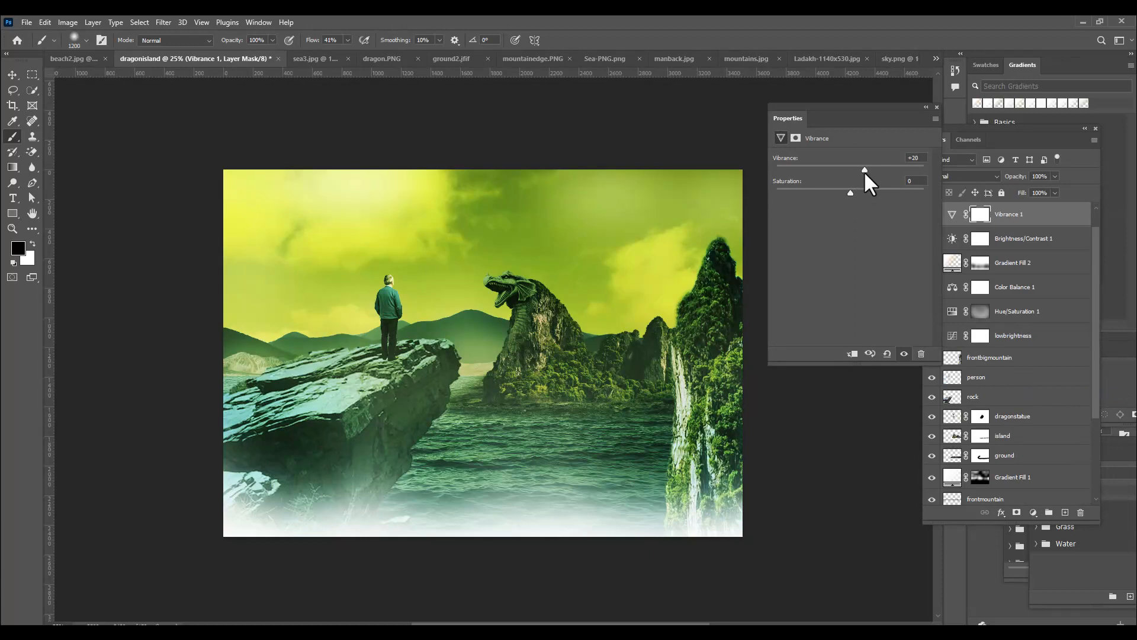
drag(851, 193, 853, 193)
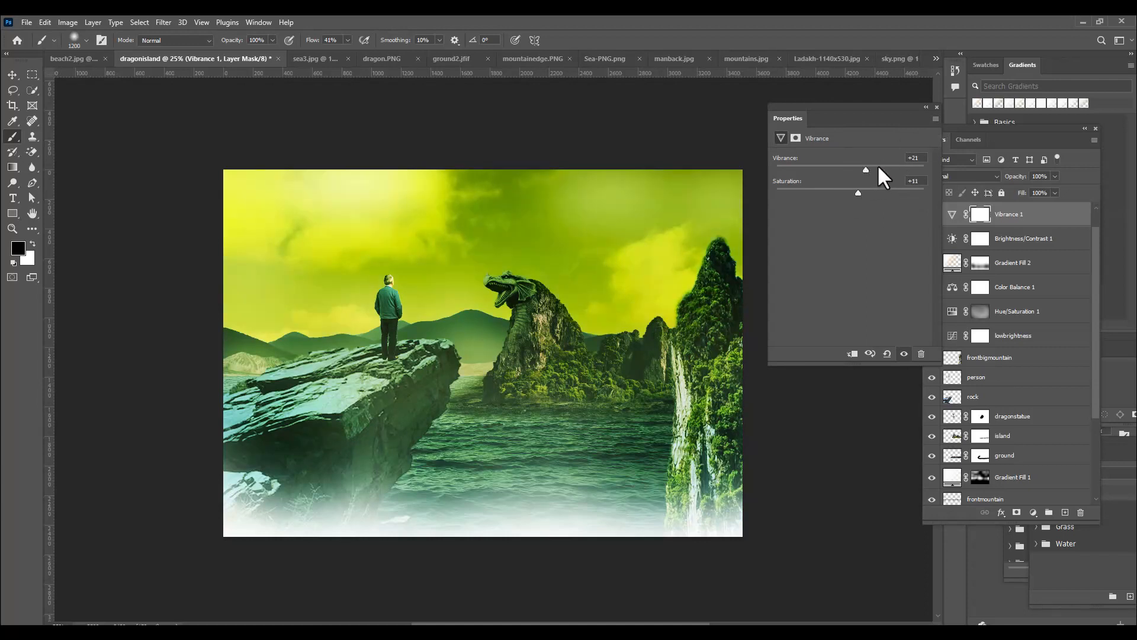
click(862, 167)
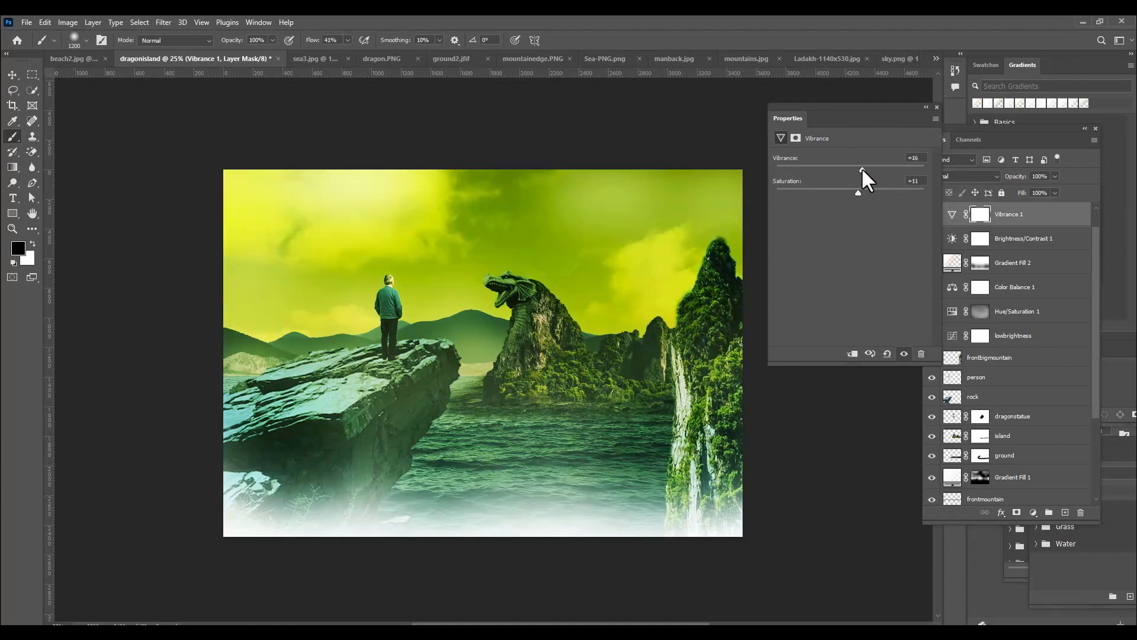
click(934, 107)
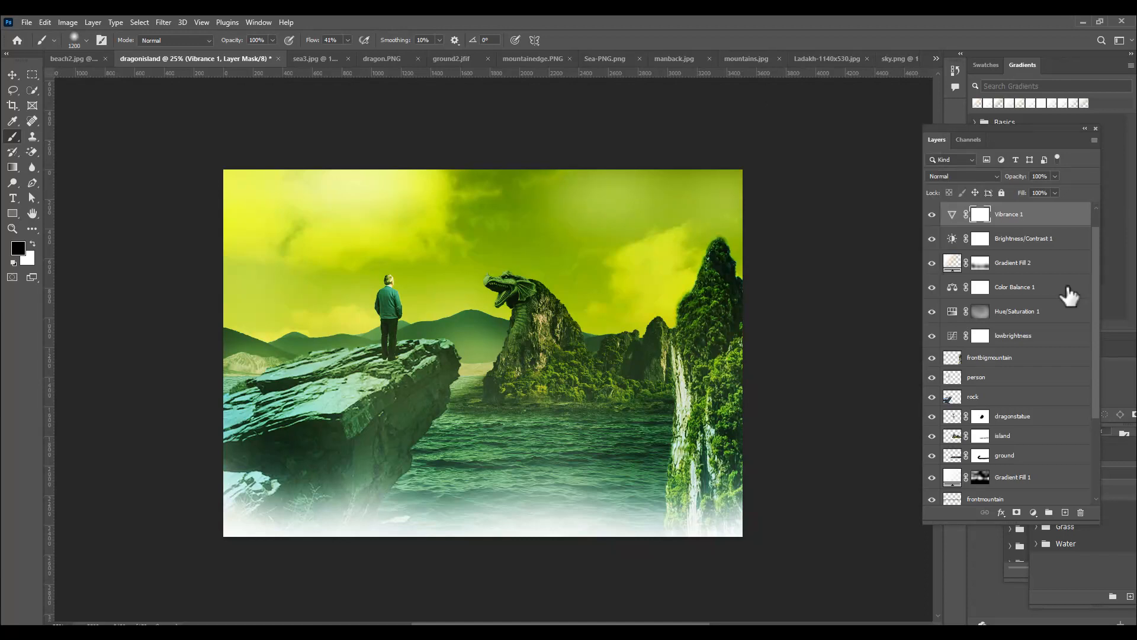
Add an empty layer above Vibrance 1, reduce the brush to 600 px and set the layer's blend mode to Linear Dodge (Add)
click(1064, 511)
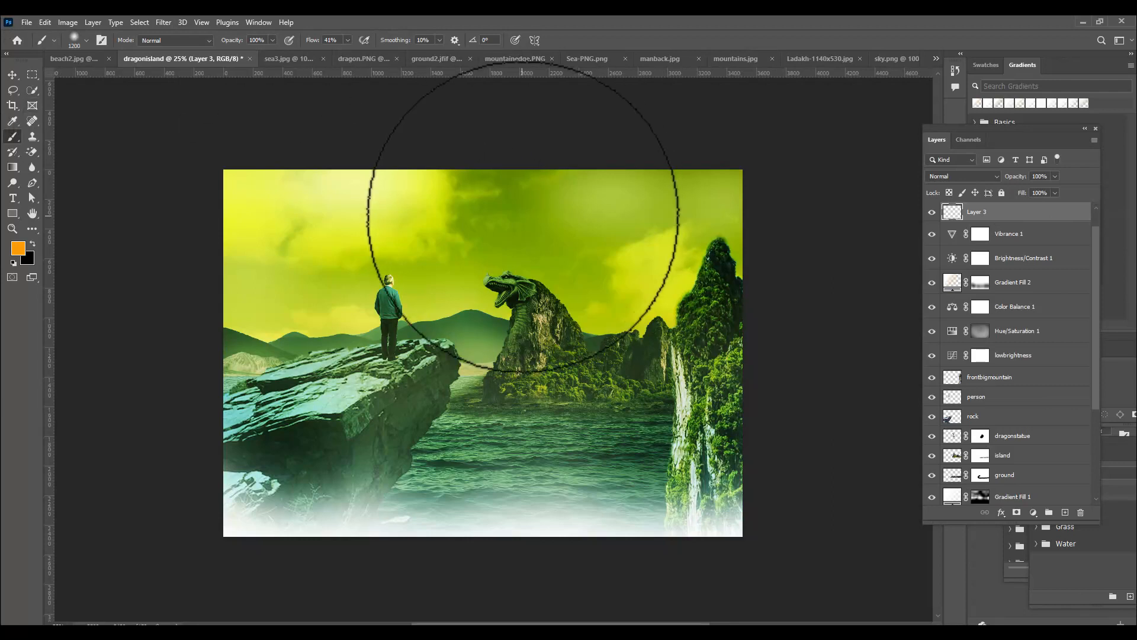
key(bracketleft)
key(bracketleft)
key(bracketleft)
key(bracketleft)
key(bracketleft)
click(967, 174)
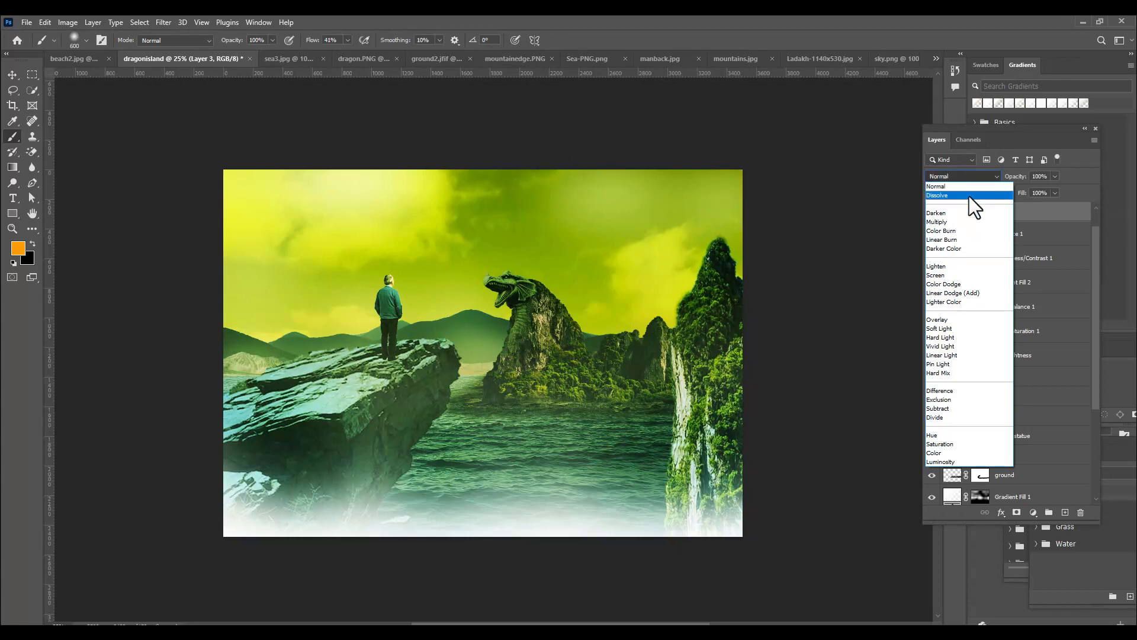
click(969, 292)
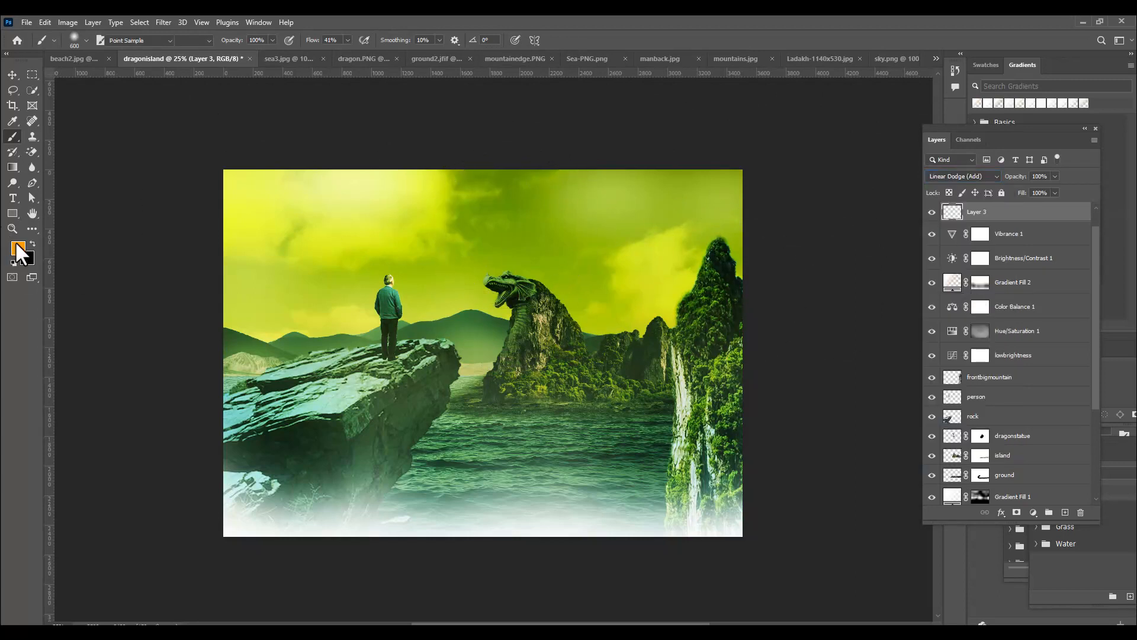
Set the foreground color to white (ffffff)
click(18, 249)
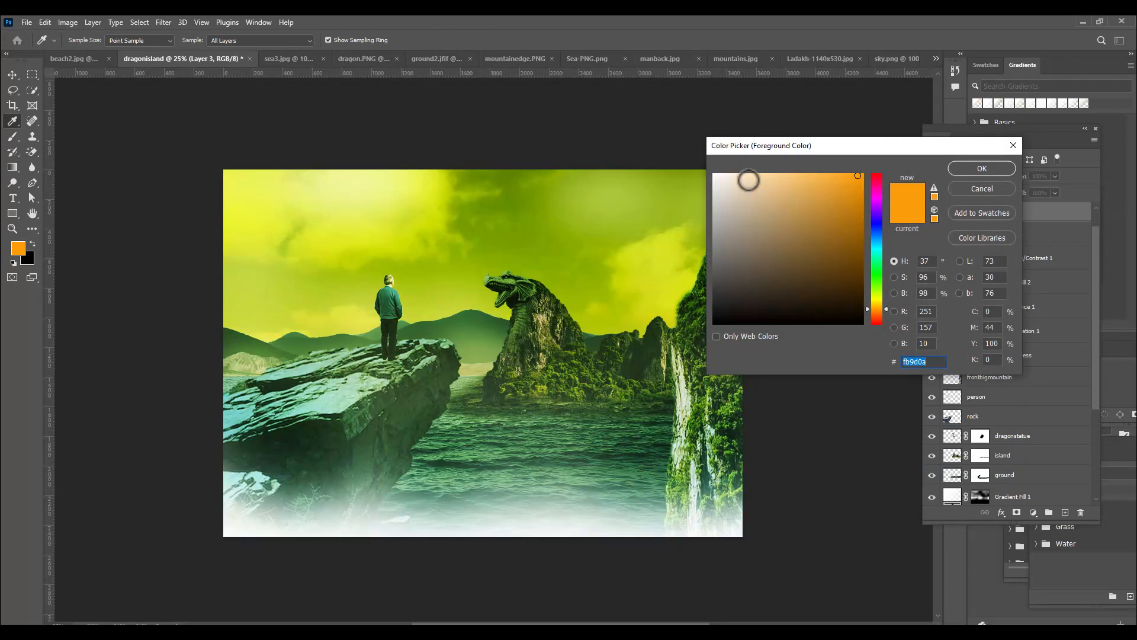
click(748, 179)
click(981, 168)
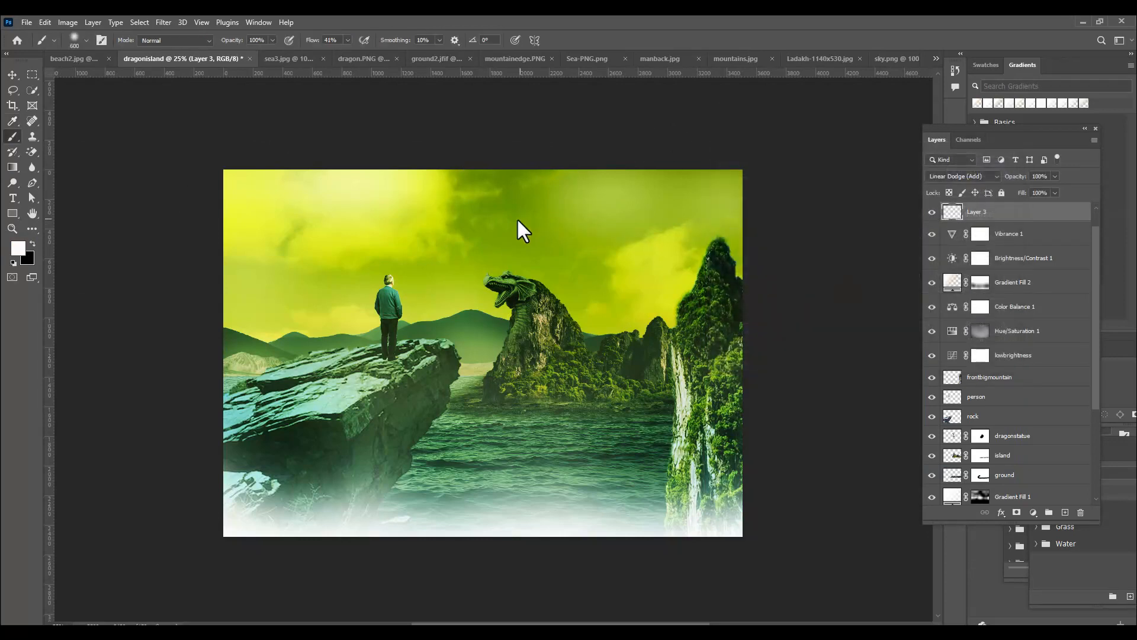
Set the foreground color to bright yellow (fcff00)
click(15, 248)
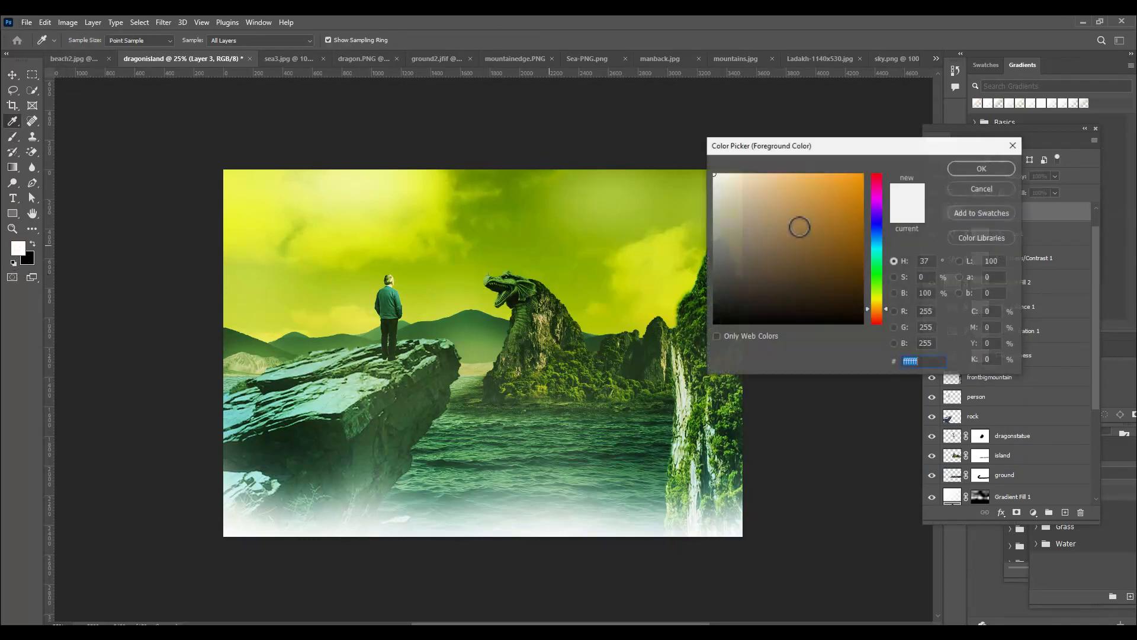
text(fcff00)
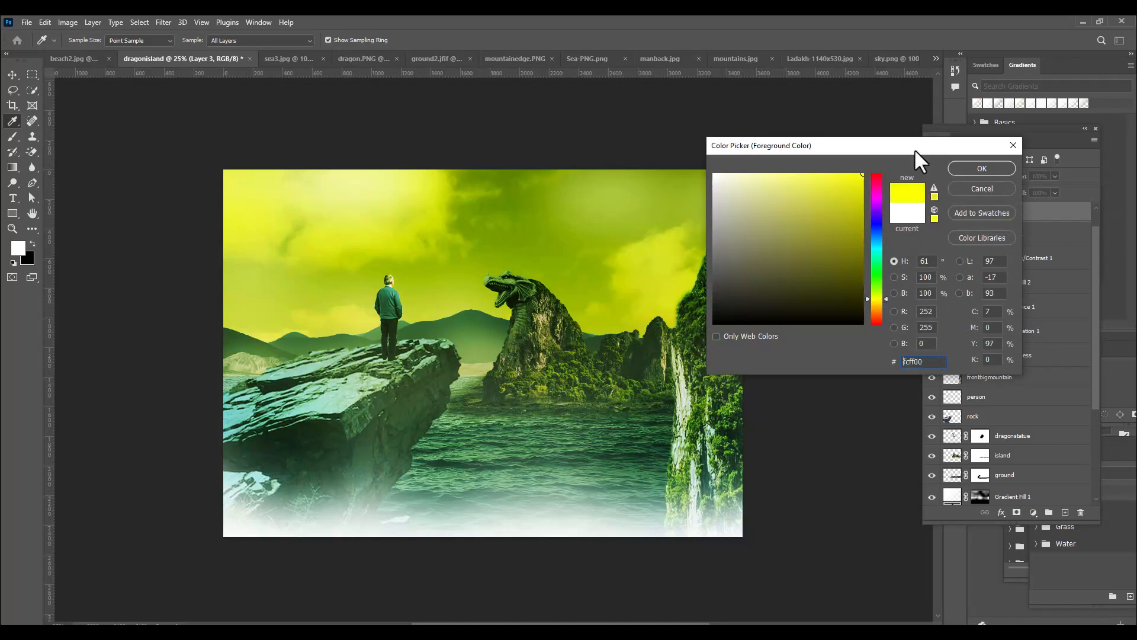
click(979, 168)
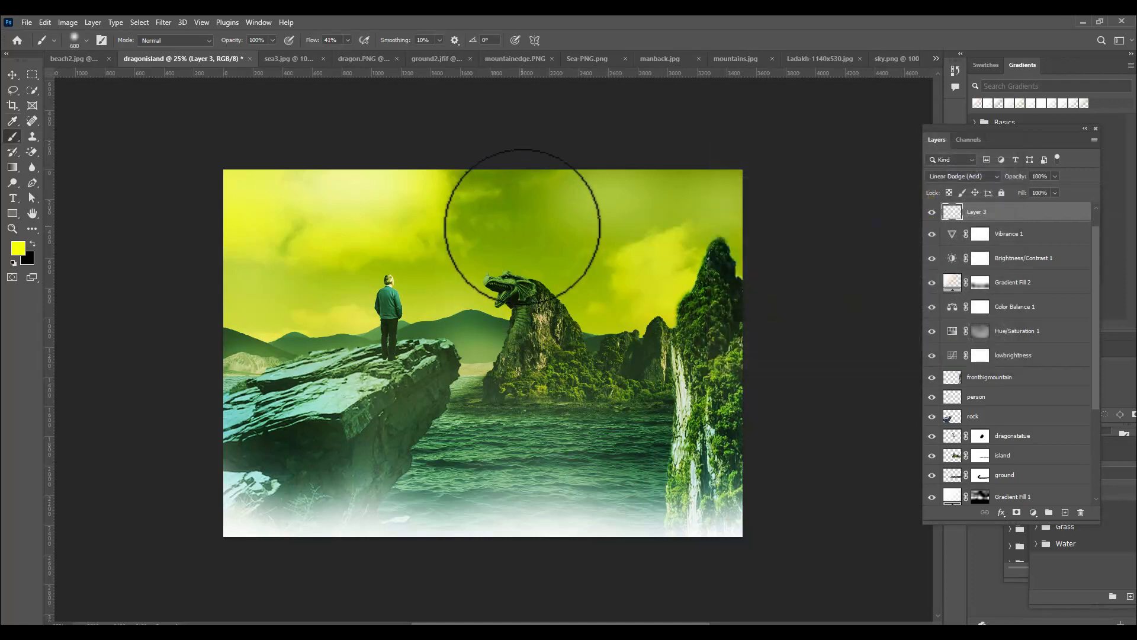
Try a yellow dab with the Hard Round brush at 400 px in the sky above the dragon's head
key(bracketleft)
key(bracketleft)
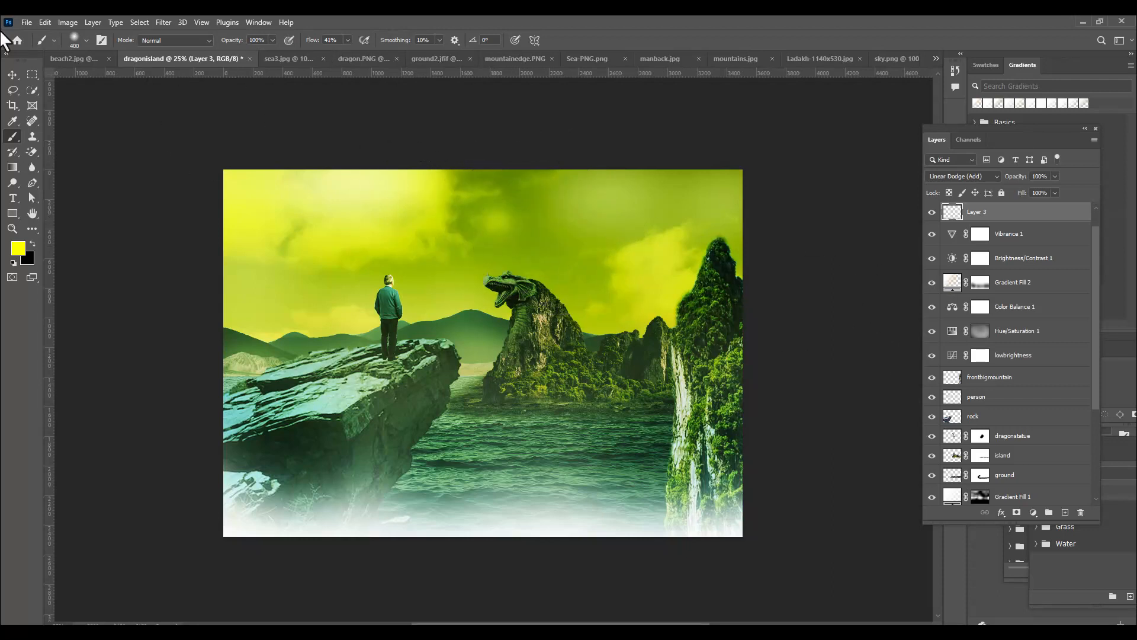
click(69, 42)
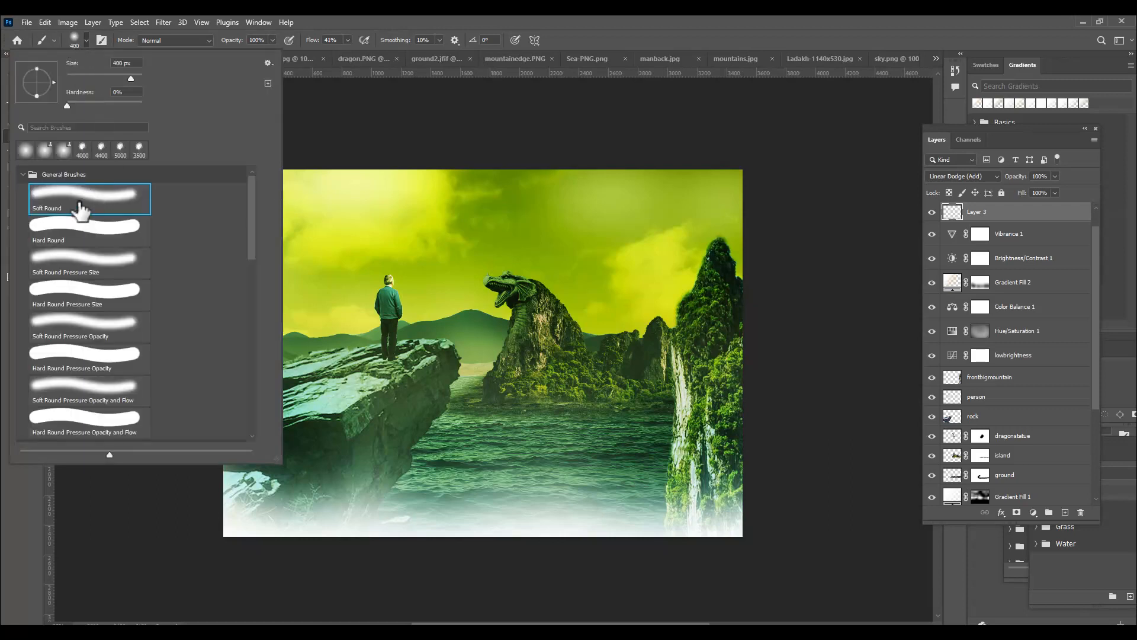
click(77, 230)
key(Return)
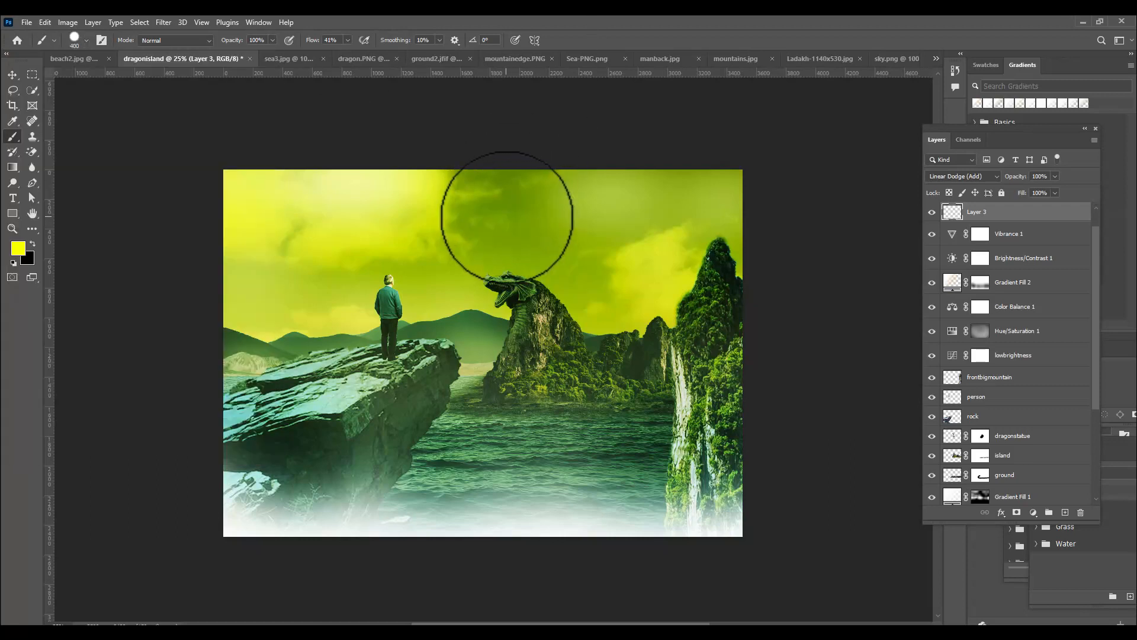
click(507, 217)
key(ctrl+z)
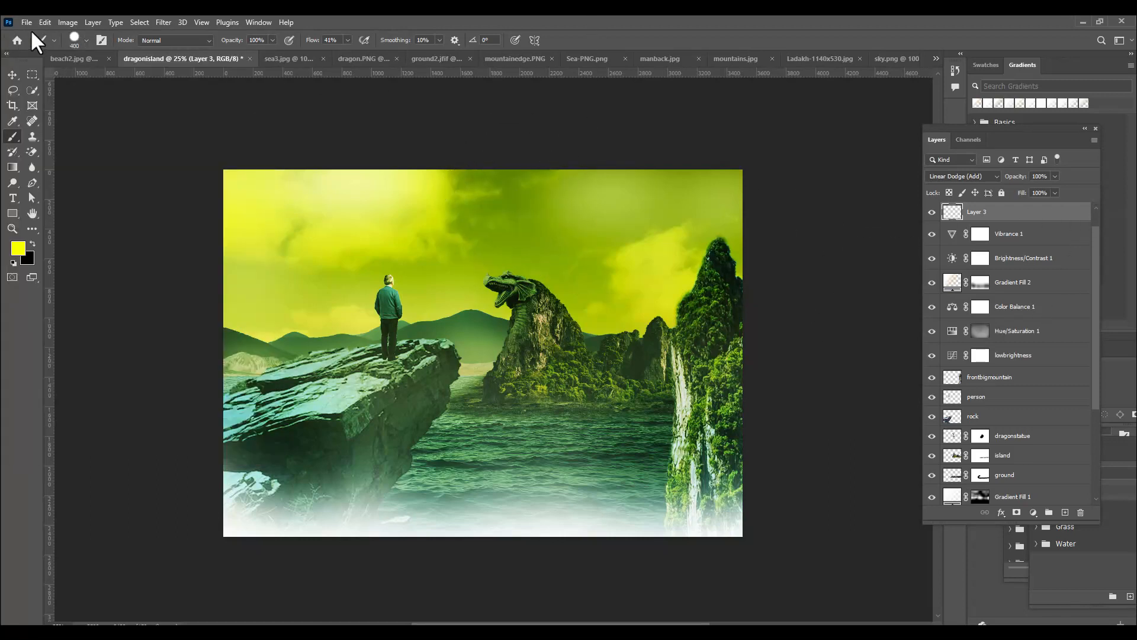
Switch to the Soft Round brush and raise its flow to 100%
click(81, 40)
click(81, 201)
key(Return)
click(348, 40)
mouse_move(348, 53)
mouse_down()
mouse_move(518, 62)
mouse_move(533, 39)
mouse_up()
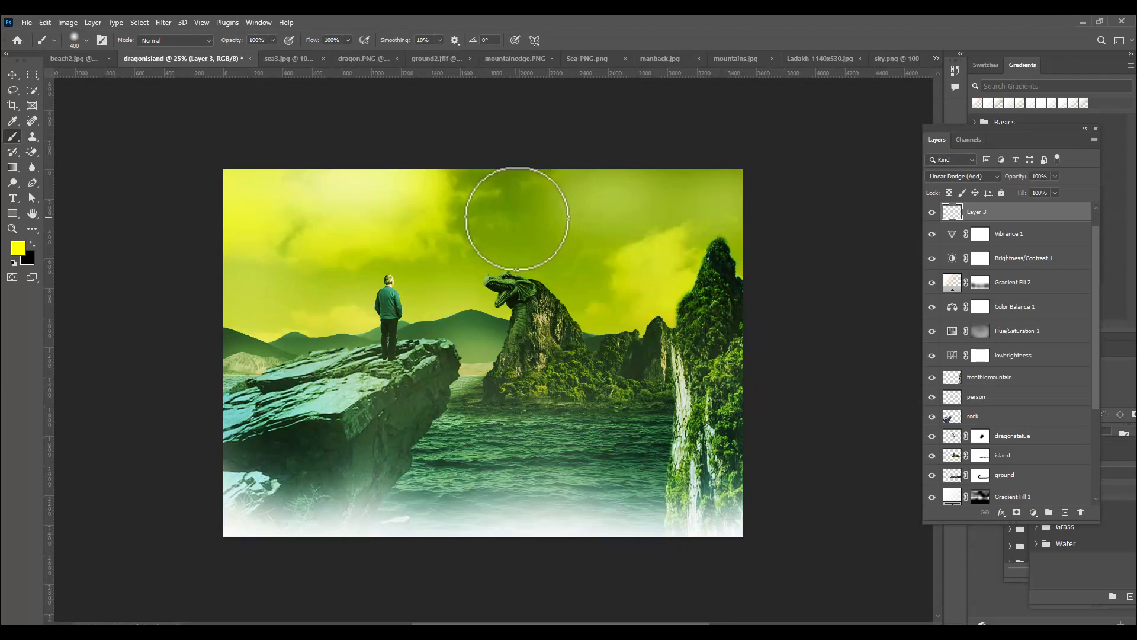
Try a soft yellow dab at 500 px in the sky above the dragon's head
key(bracketright)
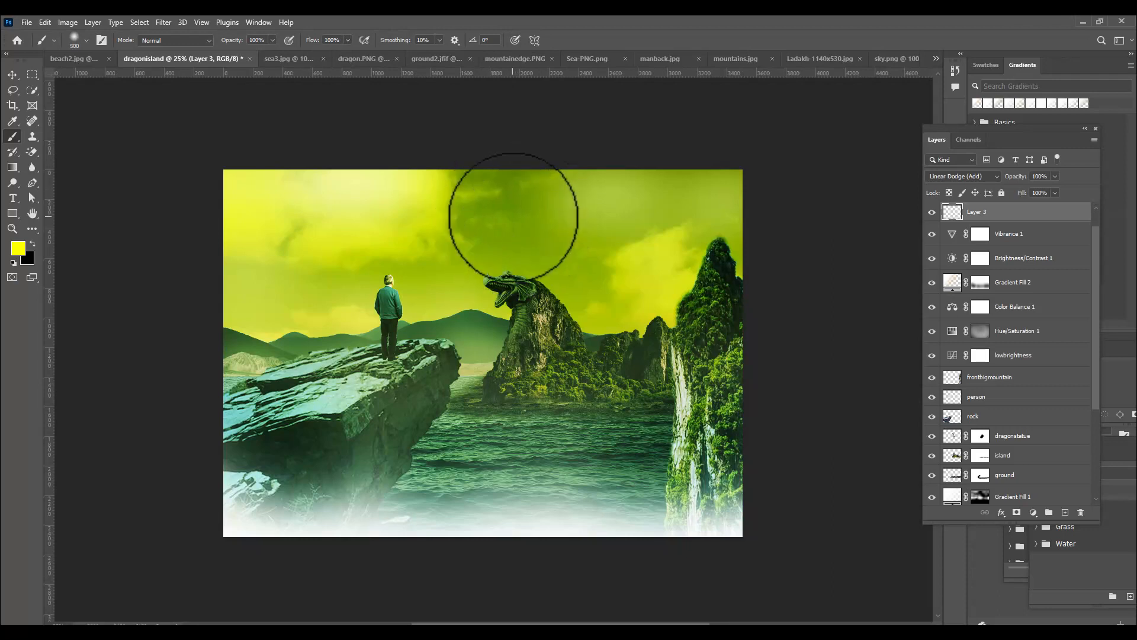
click(513, 216)
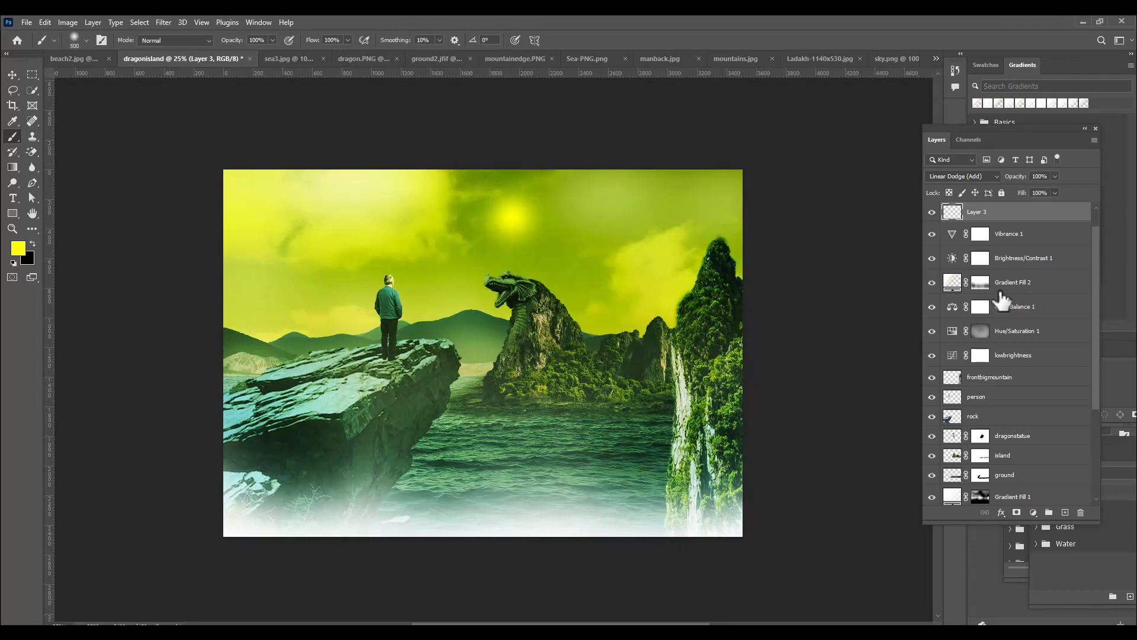
key(ctrl+z)
Paint a soft yellow sun glow with a single 700 px dab in the sky above the dragon's head
key(bracketright)
key(bracketright)
key(bracketleft)
click(513, 217)
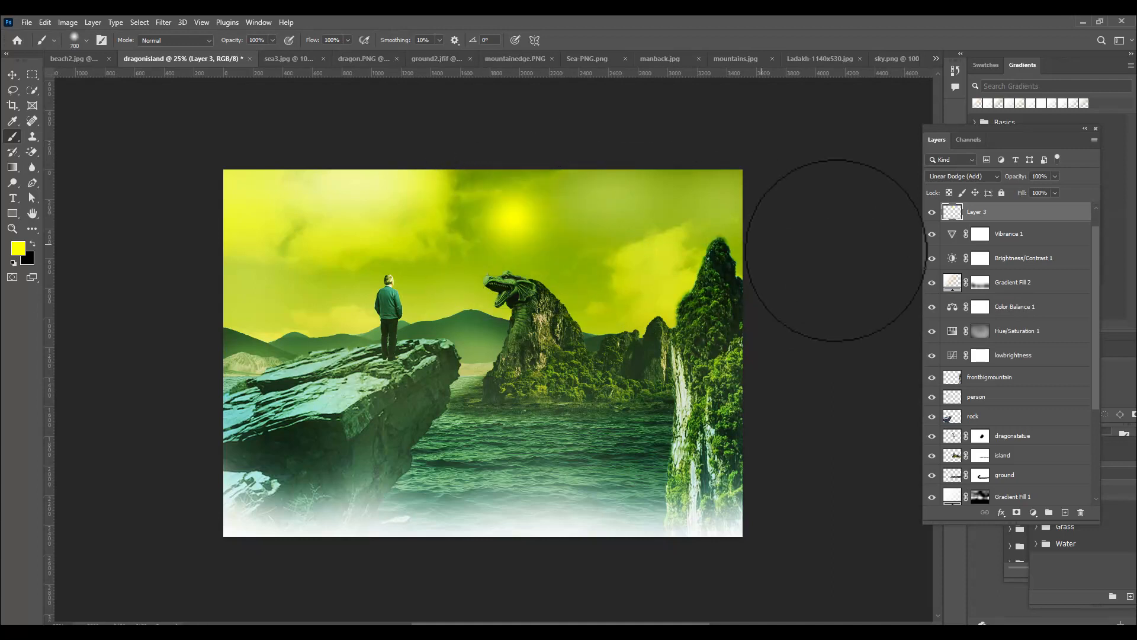
Try a hard-edged yellow sun disc over the glow with the Hard Round brush at 250 px
click(77, 35)
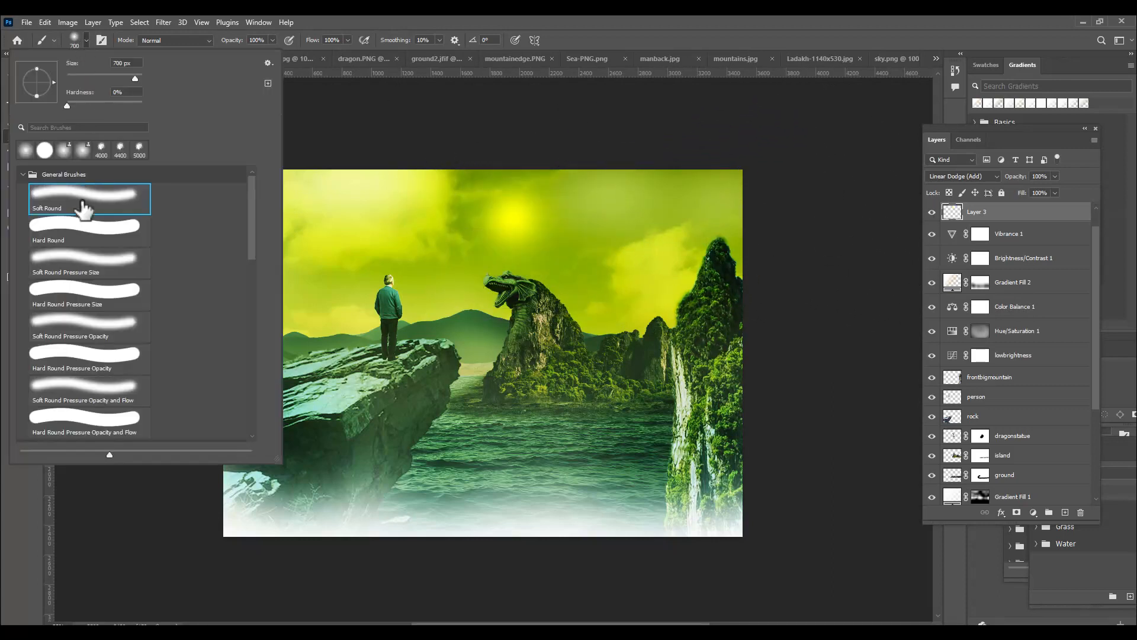
click(83, 228)
click(579, 17)
key(bracketleft)
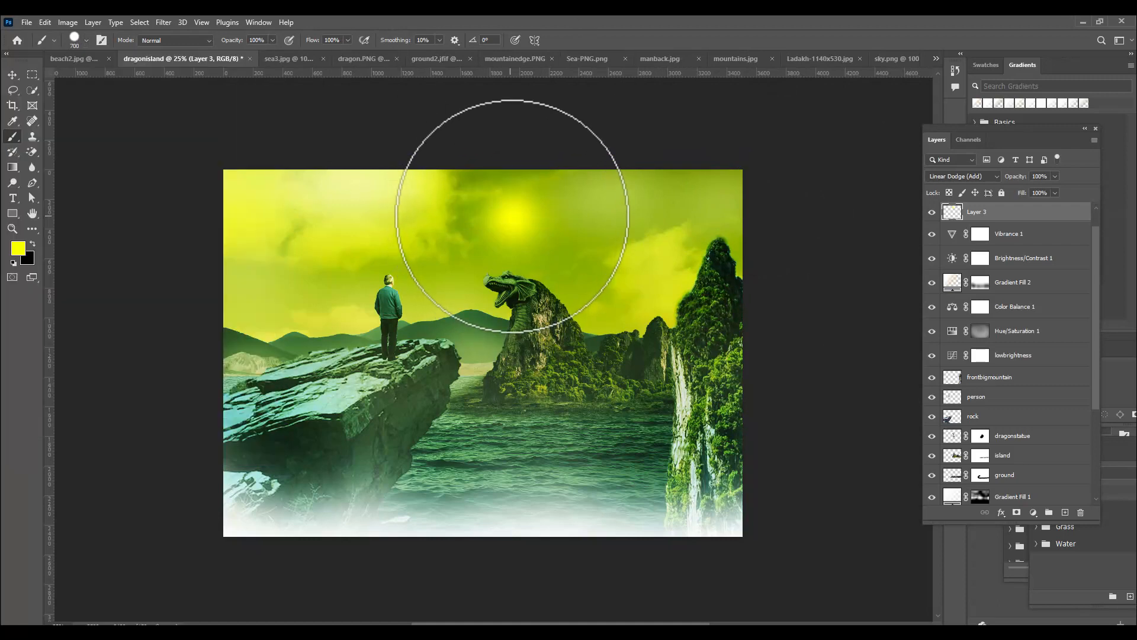
key(bracketleft)
key(bracketleft)
click(514, 217)
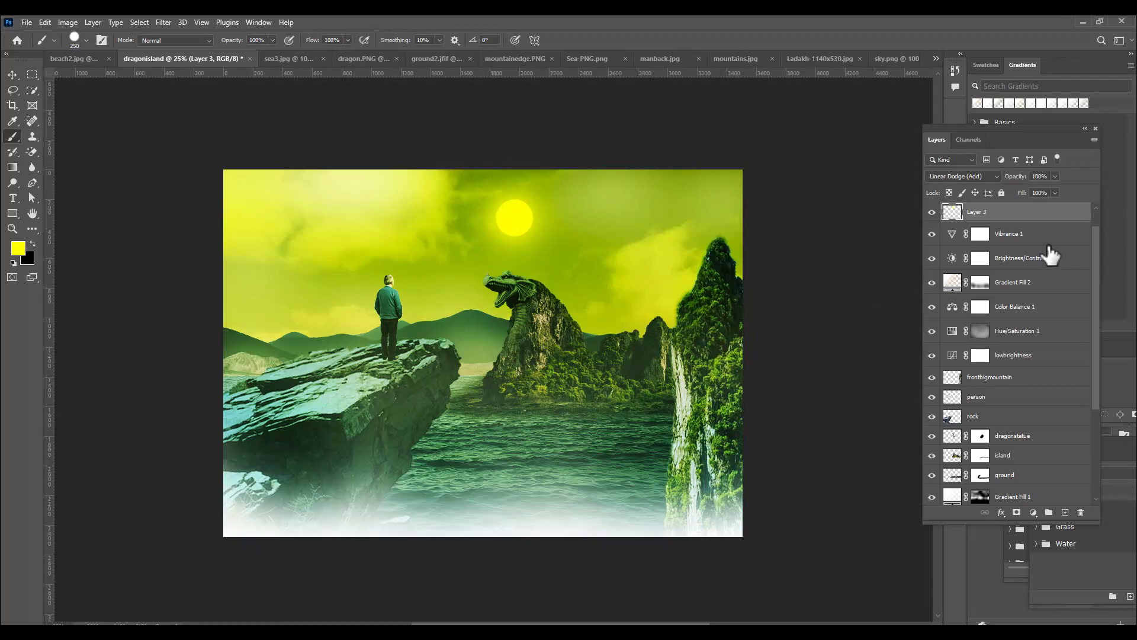
key(ctrl+z)
Try a hard-edged sun disc over the glow in near-white (fdfdf0)
click(20, 247)
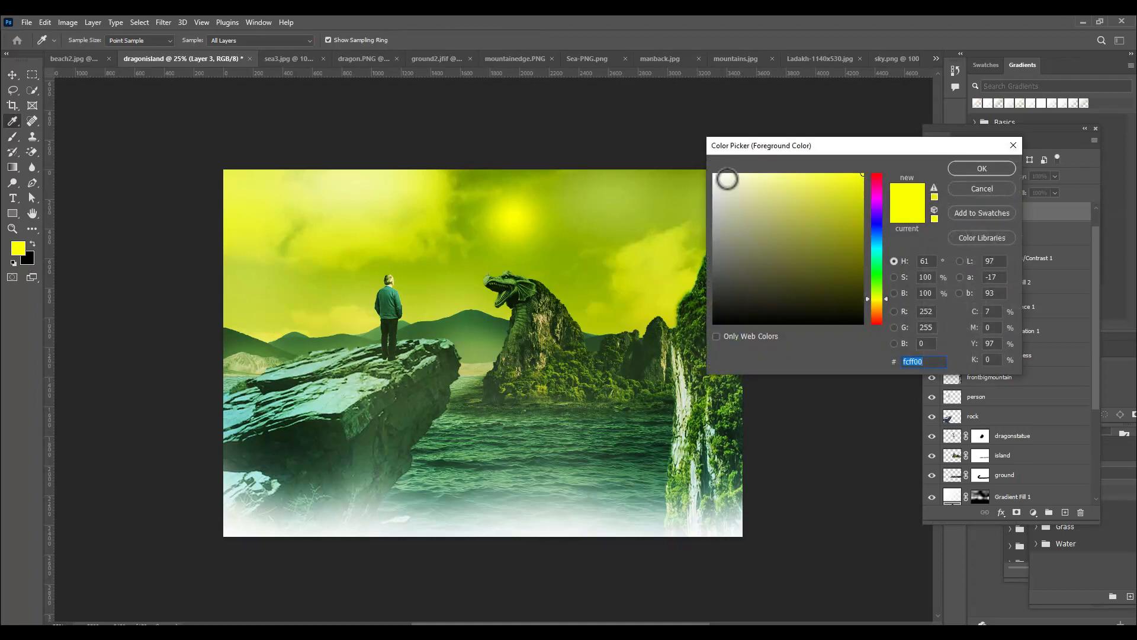
click(734, 175)
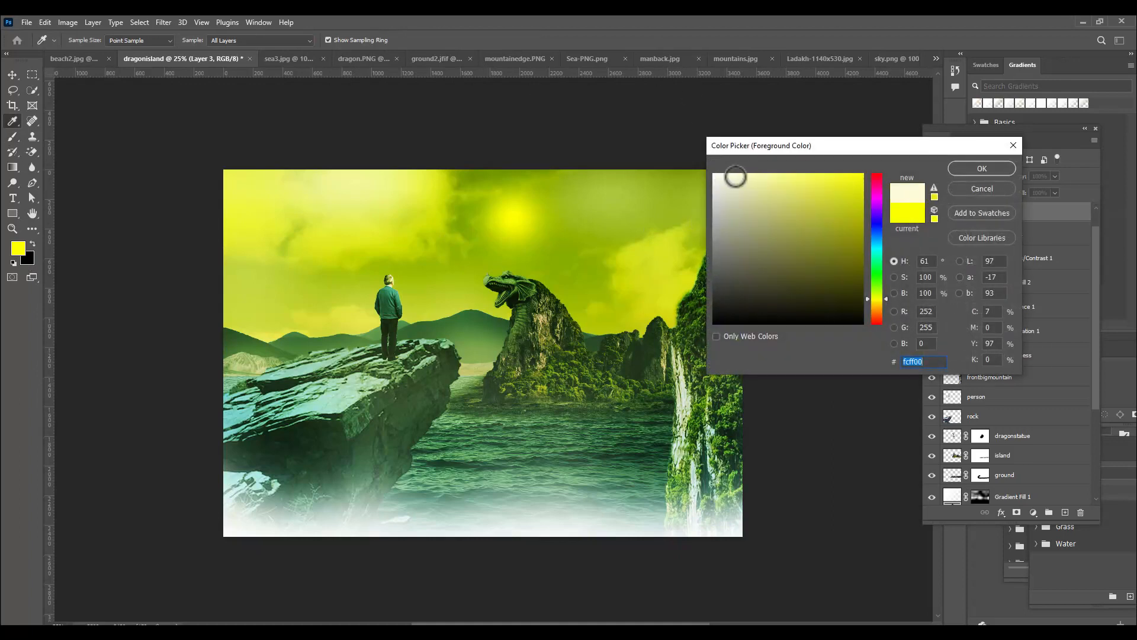
click(721, 175)
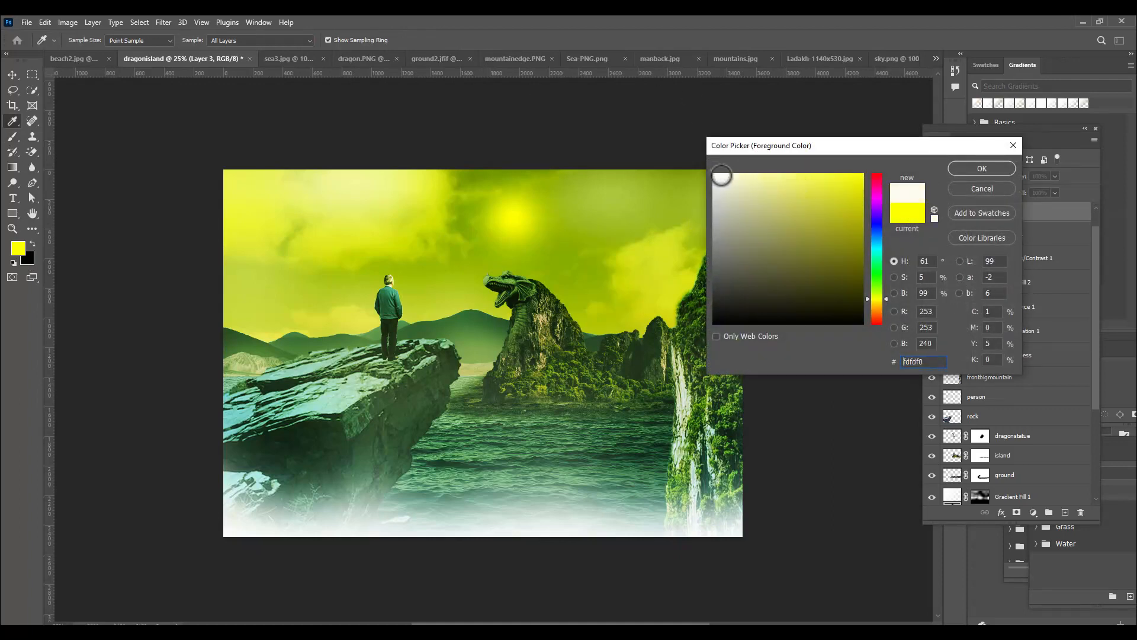
click(981, 169)
key(b)
click(515, 215)
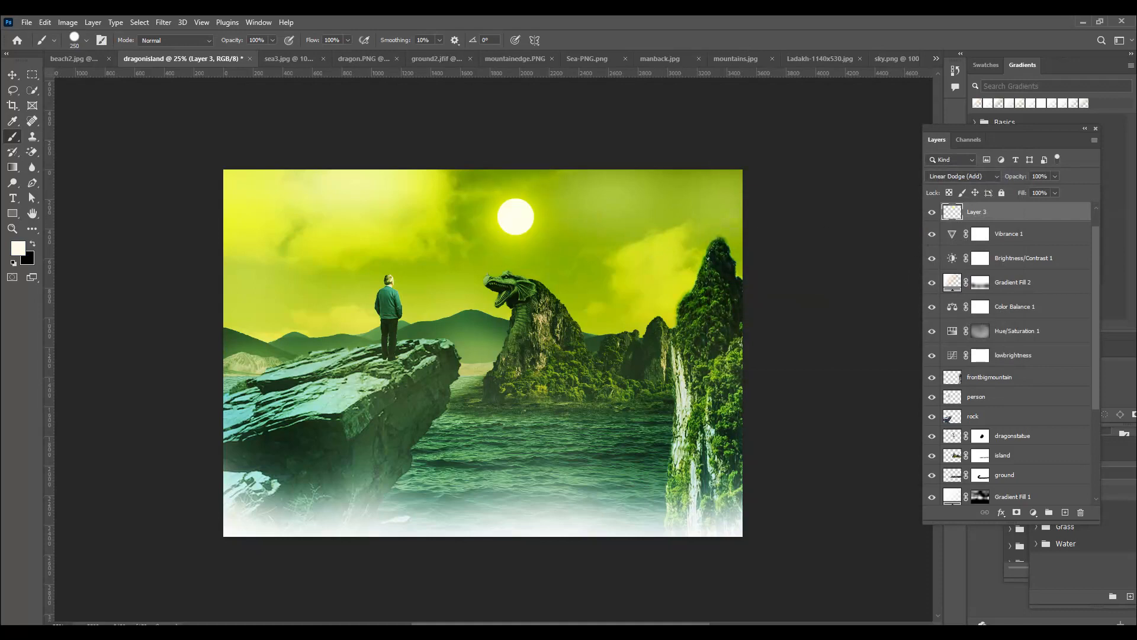
key(ctrl+z)
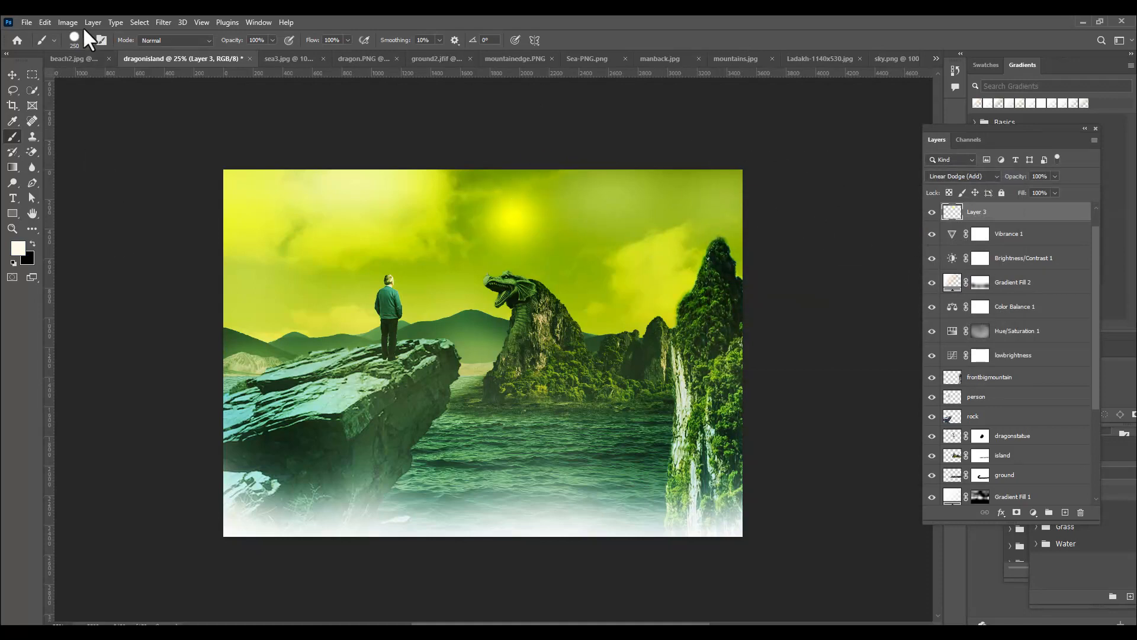
Switch to the Soft Round brush and set the foreground color to pale yellow (f8f9a9)
click(74, 38)
click(89, 197)
click(443, 19)
click(24, 249)
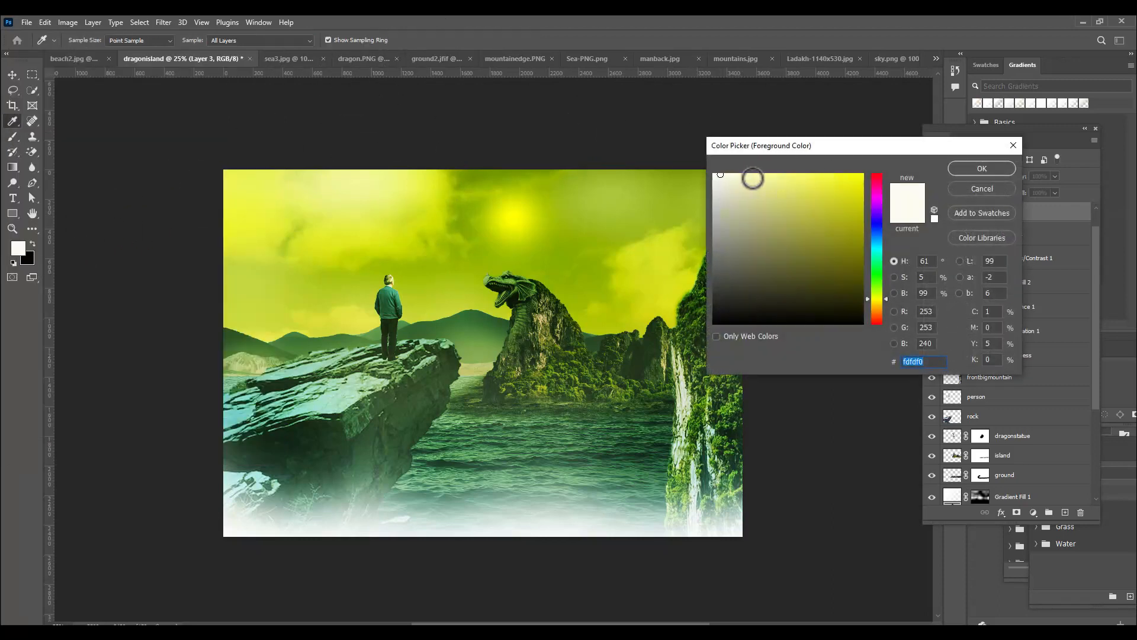
click(762, 177)
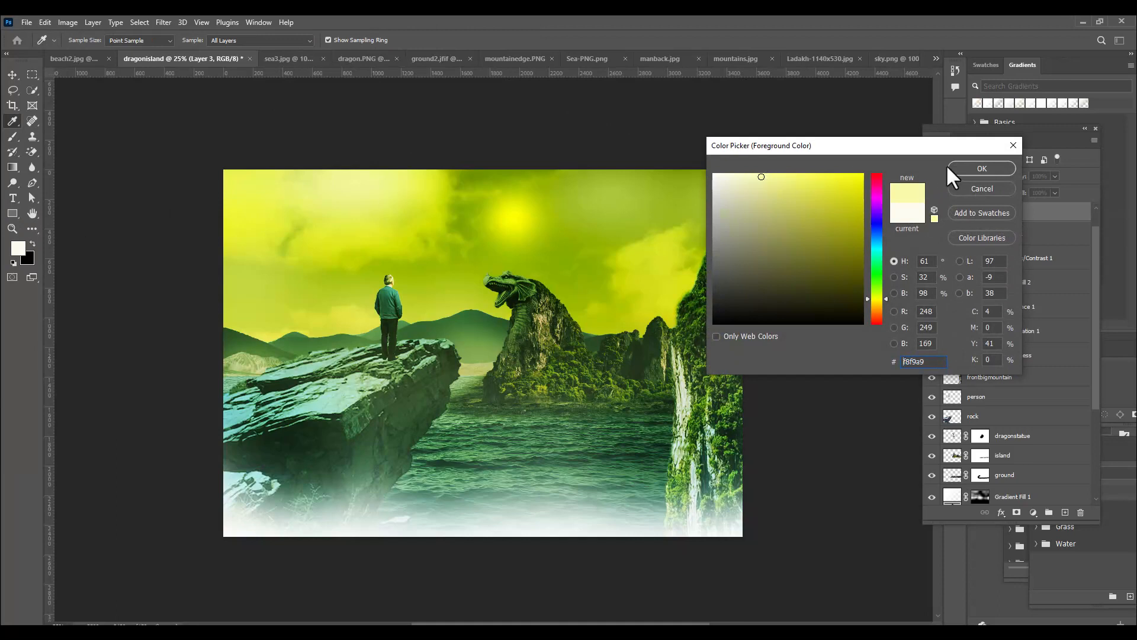
click(982, 168)
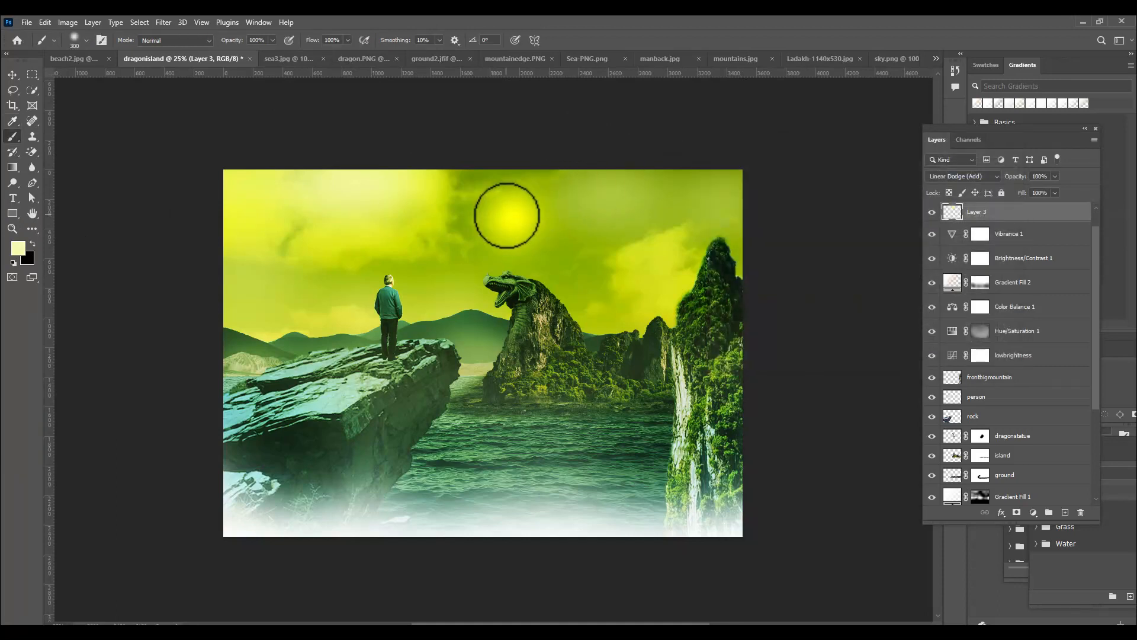
Paint a soft pale-yellow highlight at the center of the sun glow with a 250 px dab
key([)
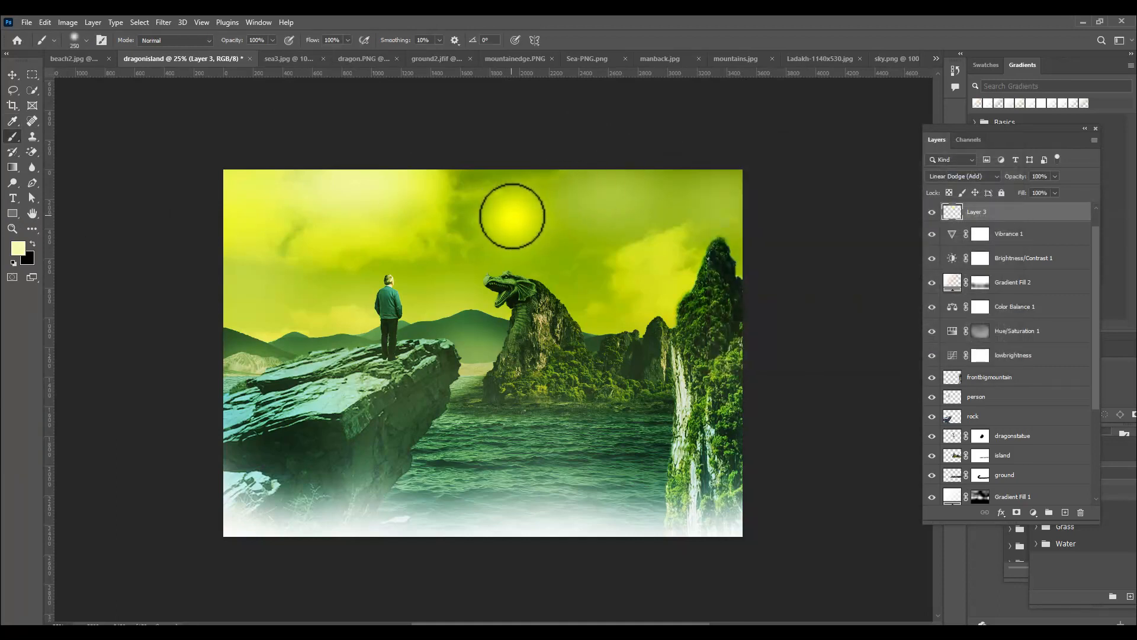
click(513, 216)
key(])
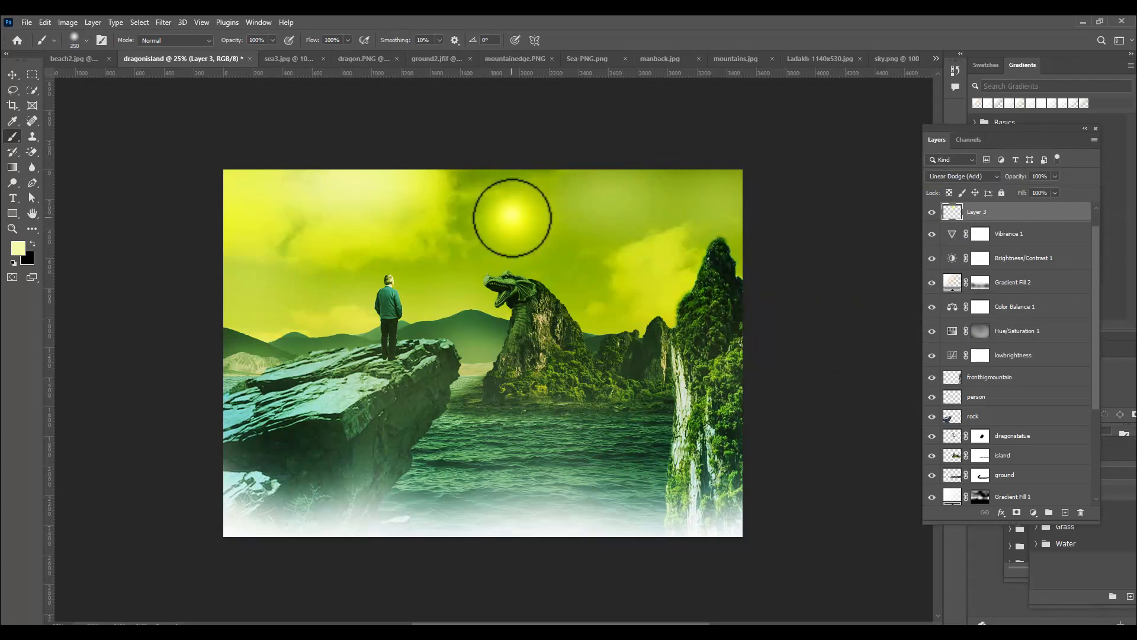
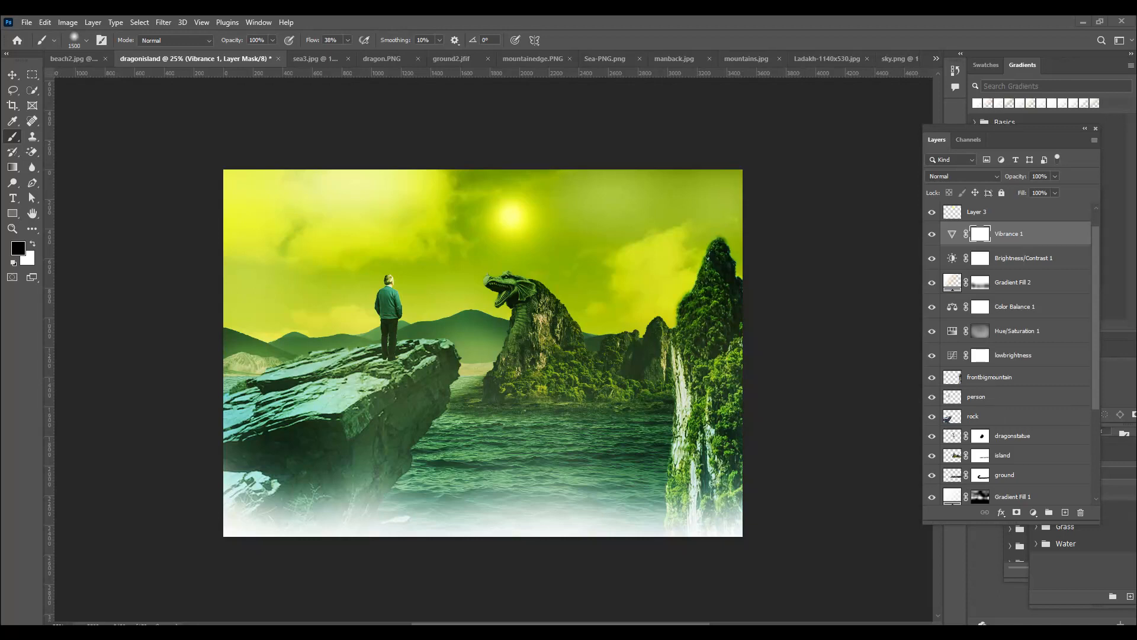
Rename Layer 3, the layer above Vibrance 1, as sun
click(1052, 234)
click(1016, 212)
click(1055, 238)
double_click(977, 211)
text(sun)
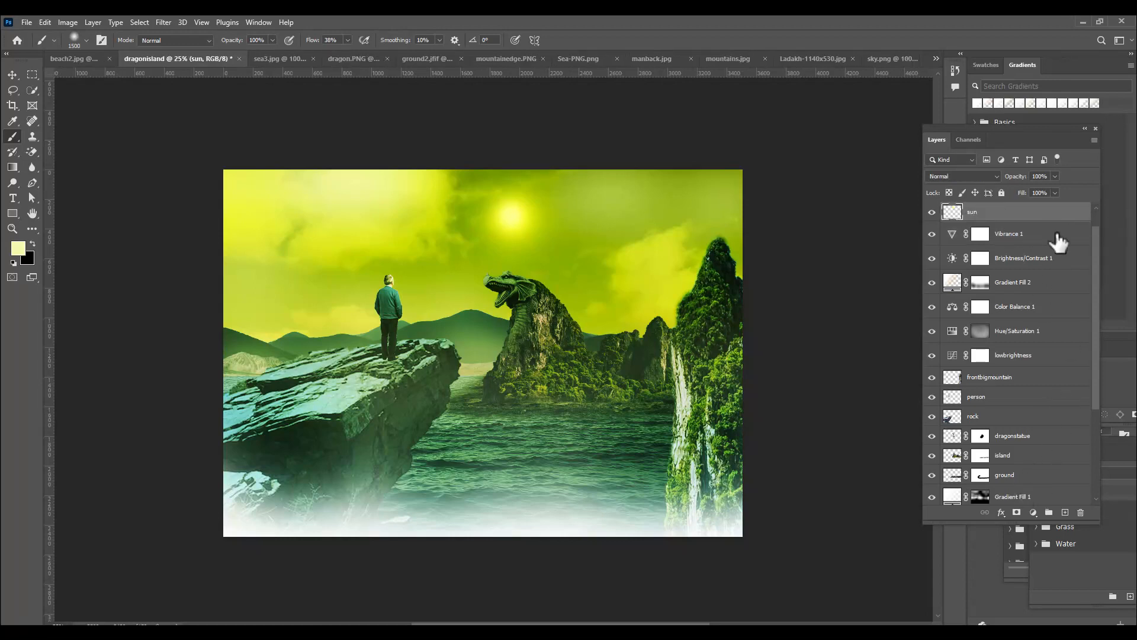
Add a Gradient fill layer directly above the Vibrance 1 layer
click(1054, 237)
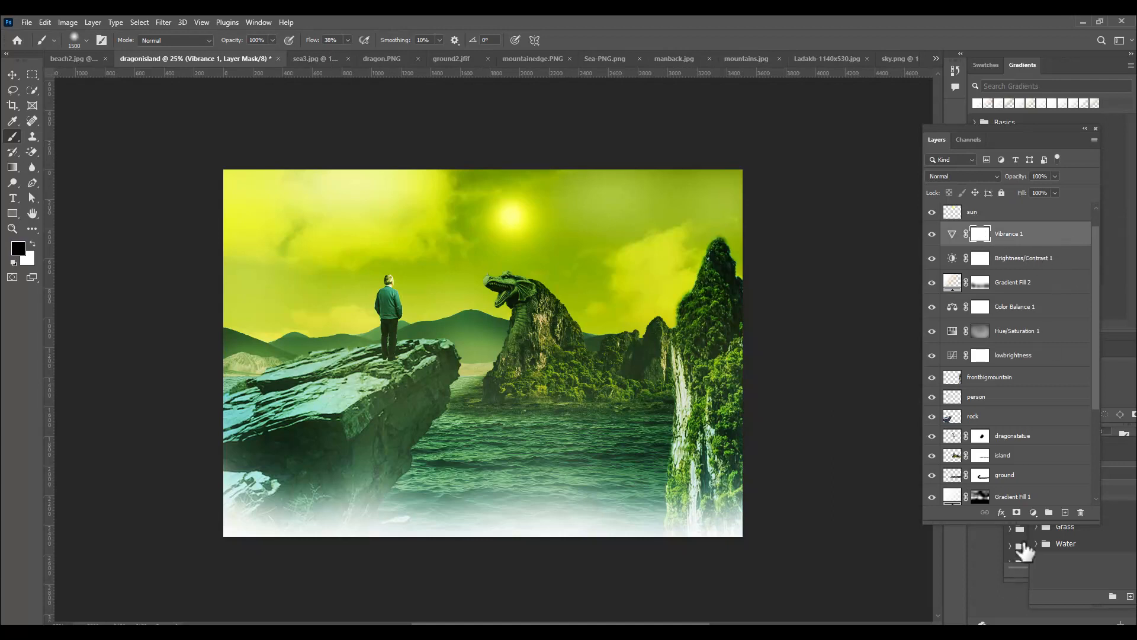
click(1033, 512)
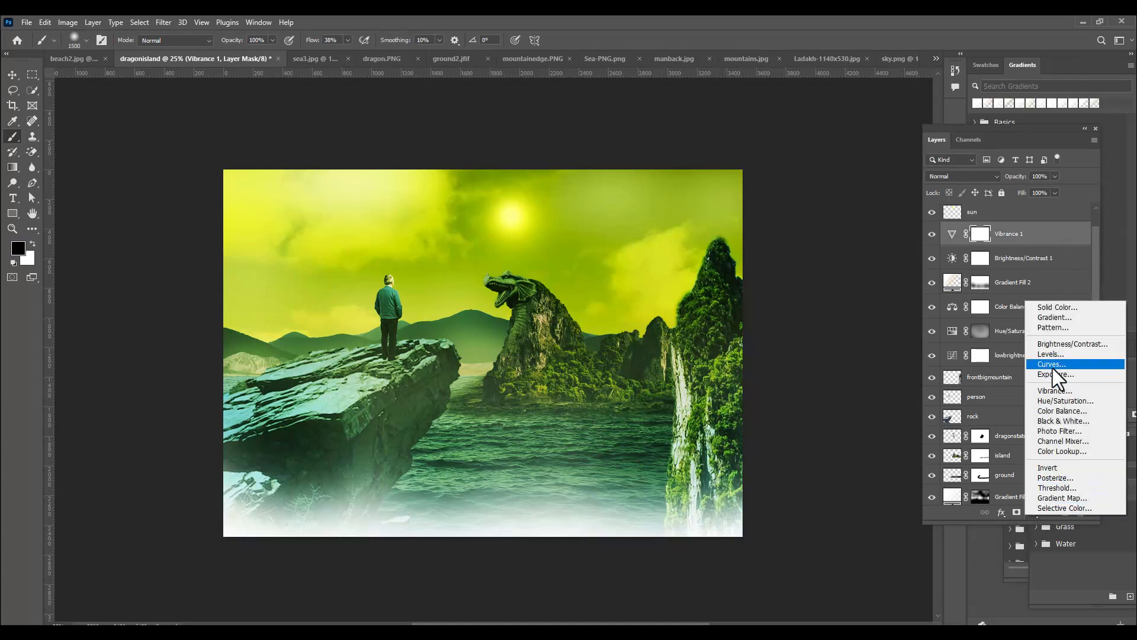
click(1064, 320)
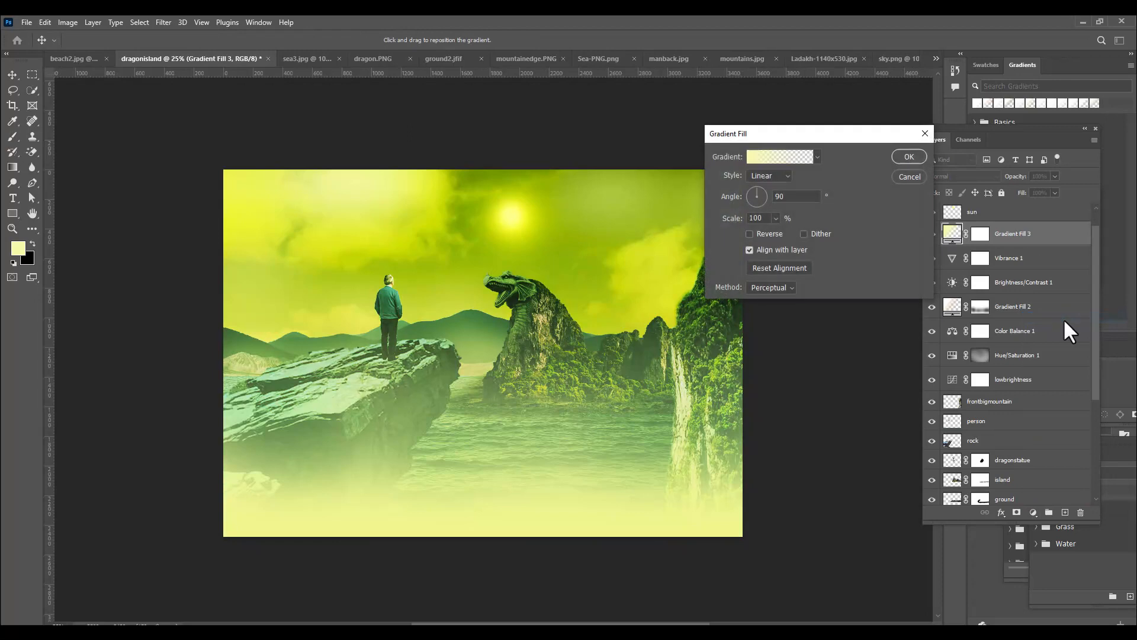
Set both color stops of the new fill layer's gradient to white (ffffff)
click(750, 158)
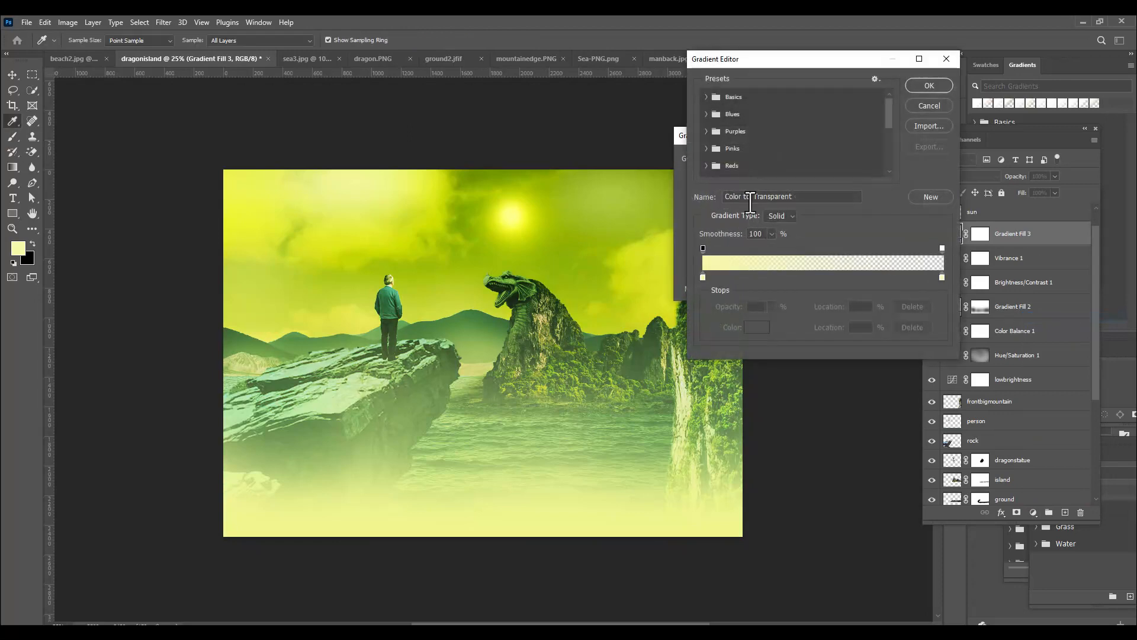
drag(751, 59, 724, 60)
click(672, 277)
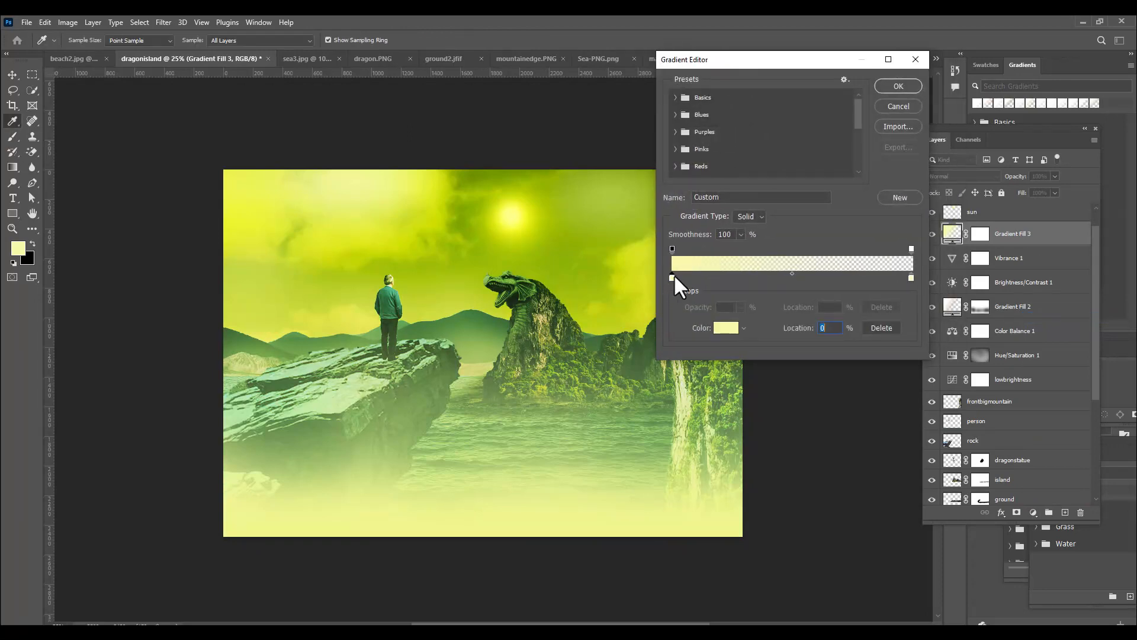
click(726, 329)
drag(770, 237, 713, 174)
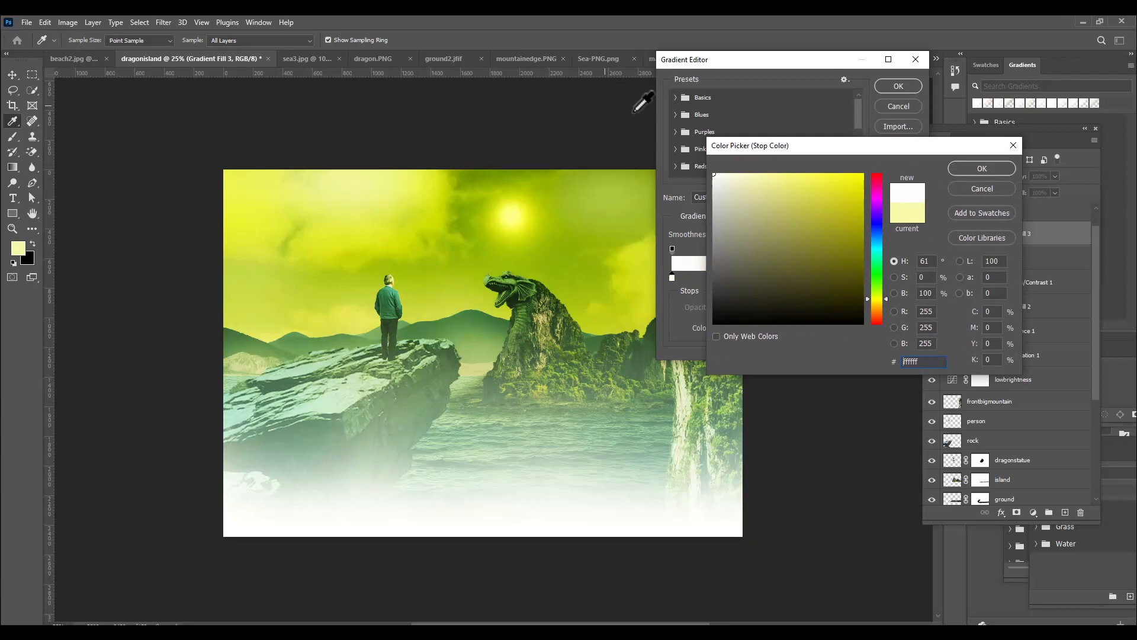
click(977, 168)
click(912, 277)
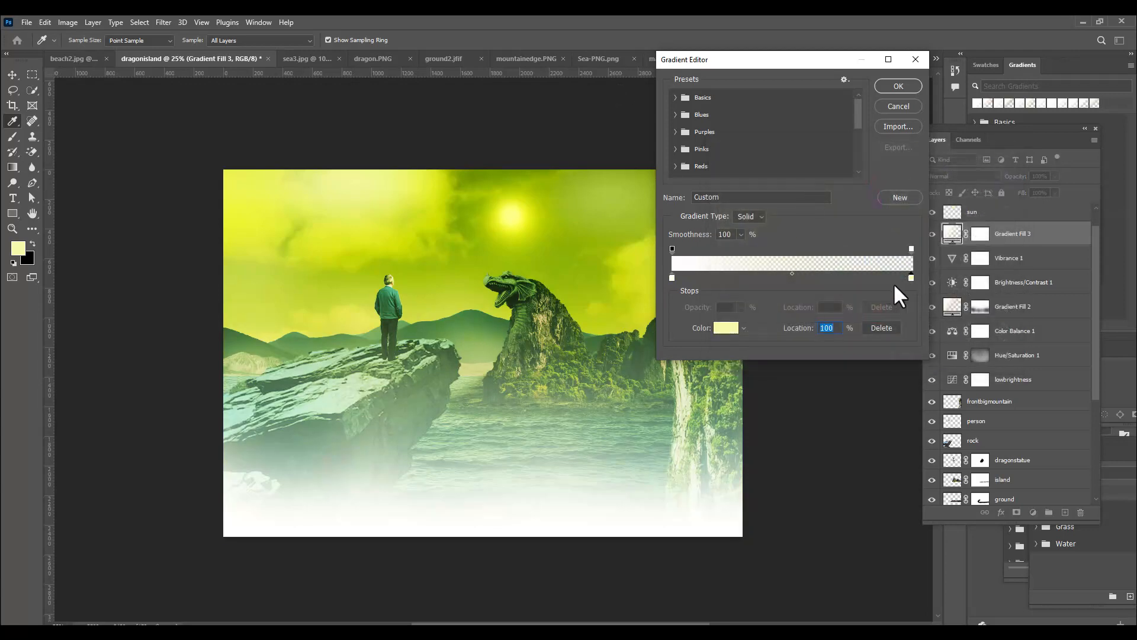
click(729, 327)
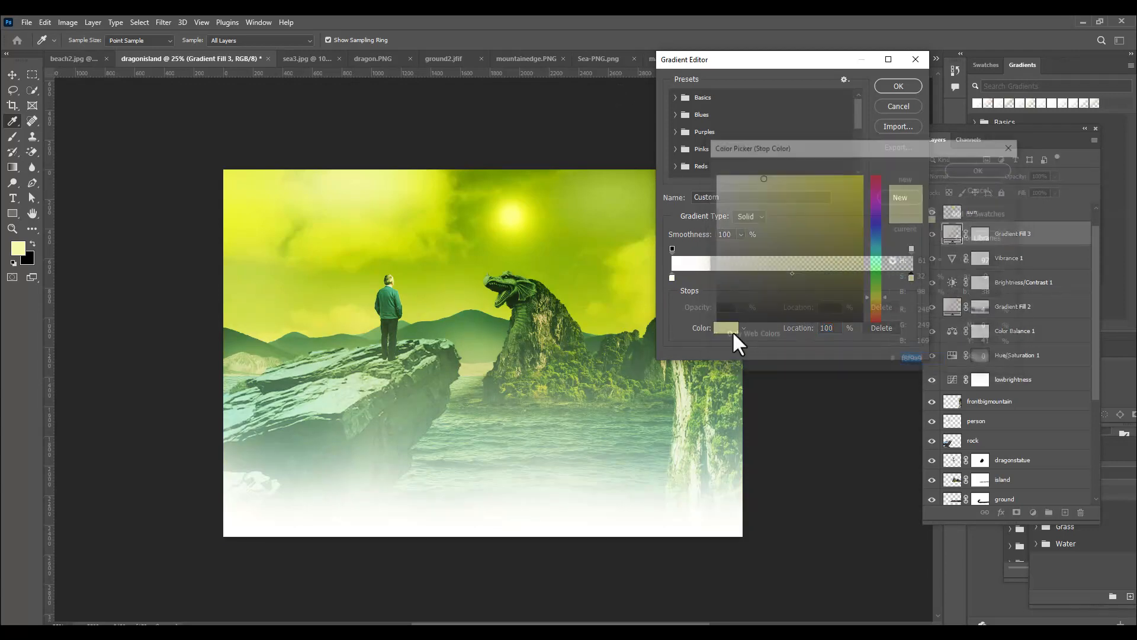
click(983, 169)
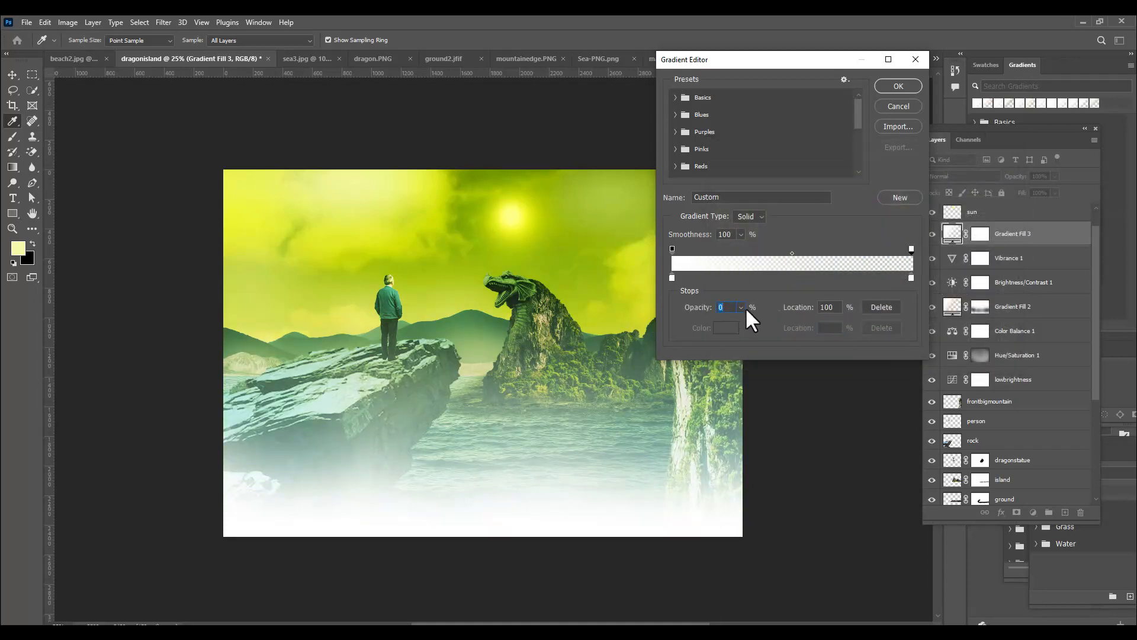
Raise the gradient's end opacity stop to 77% and set the fill angle to -84.42°
click(741, 307)
drag(745, 321, 782, 322)
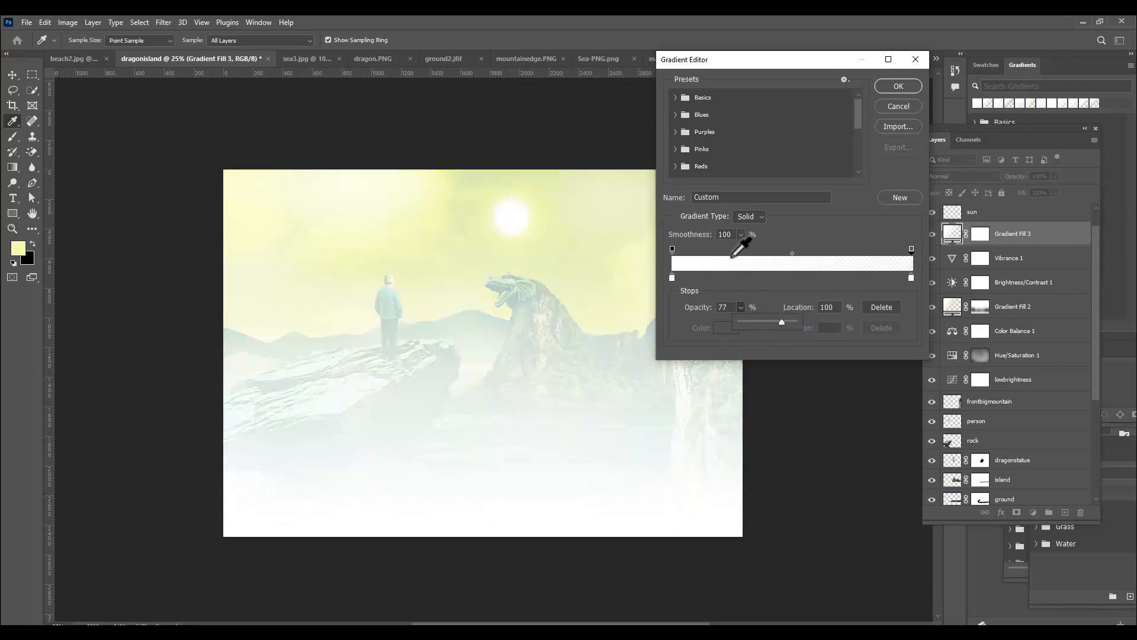
click(911, 249)
click(915, 89)
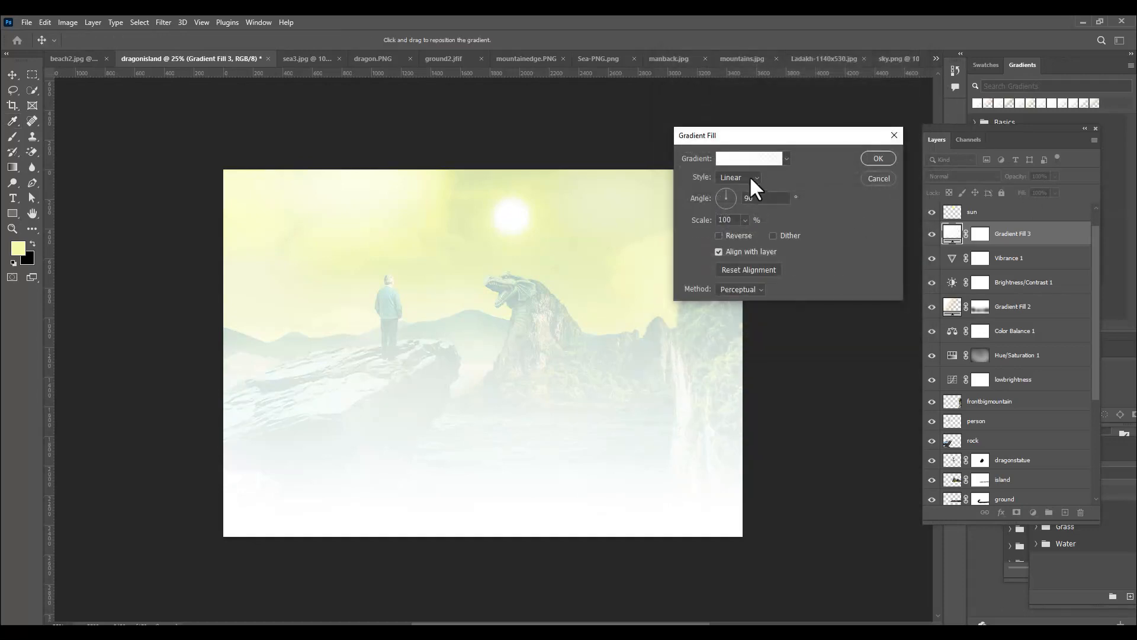
click(726, 209)
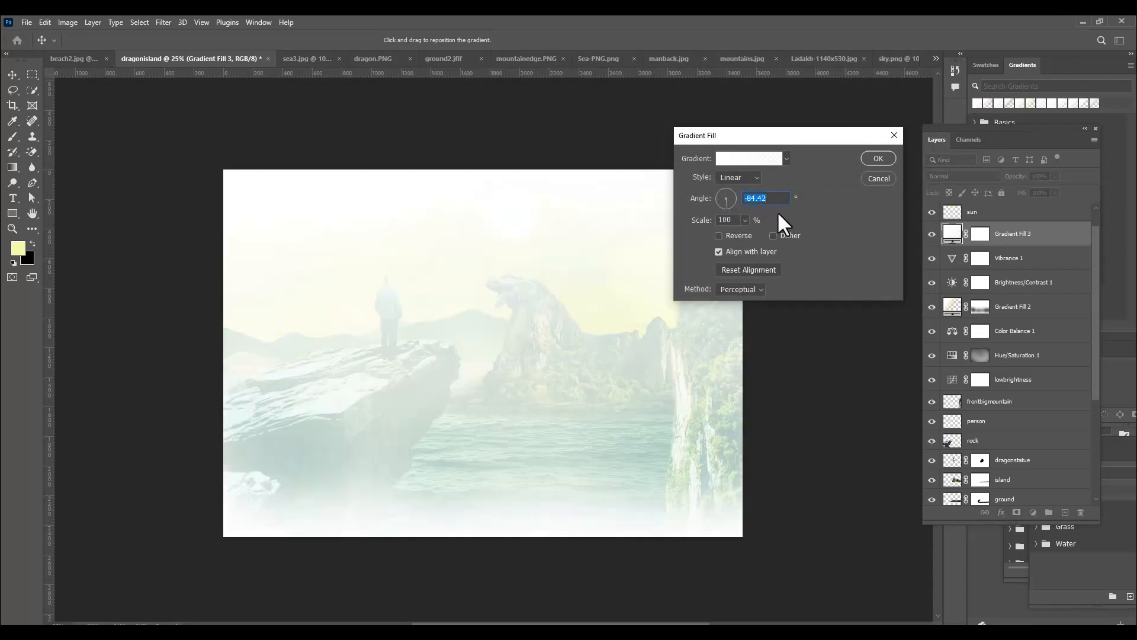
click(874, 158)
Invert the Gradient Fill 3 mask to black and set the brush to white with 30% flow
click(983, 236)
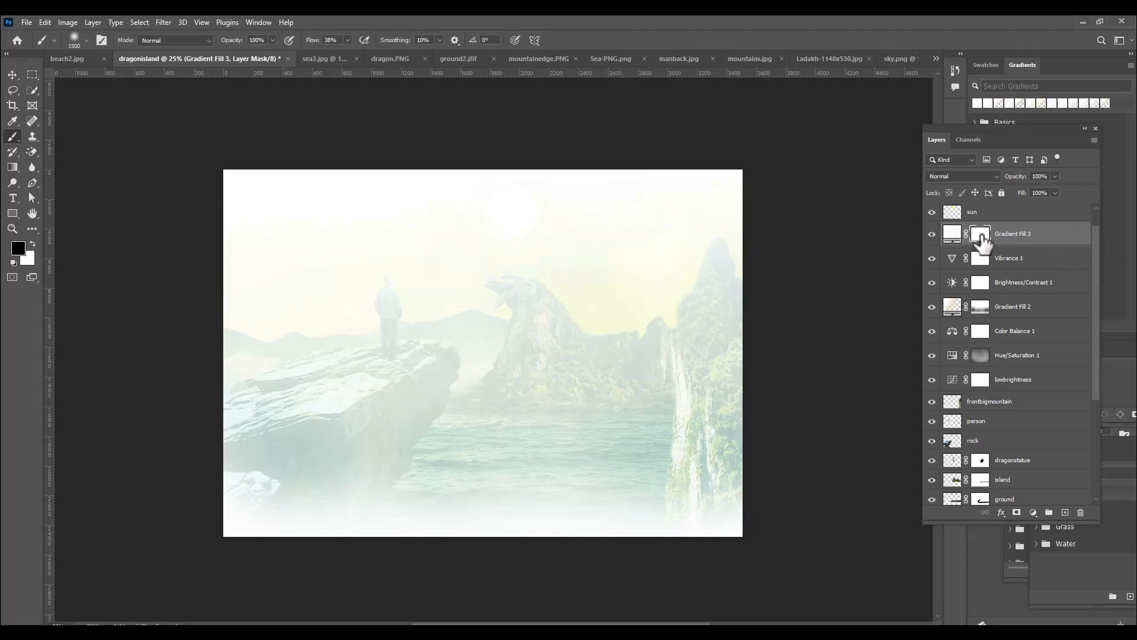
key(ctrl+i)
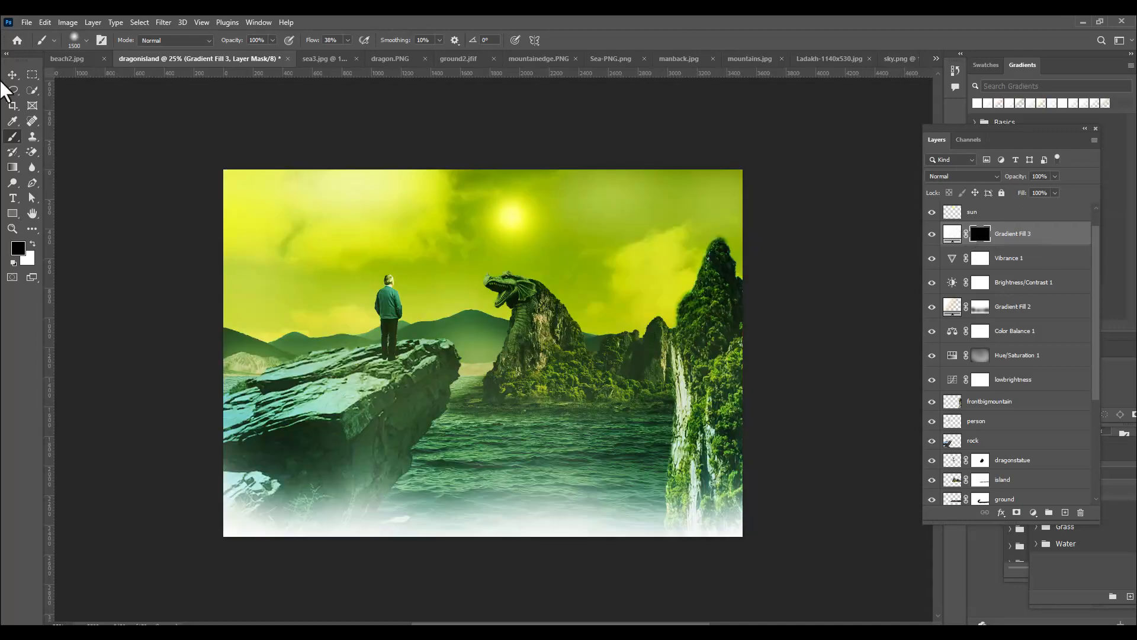
click(346, 40)
click(598, 37)
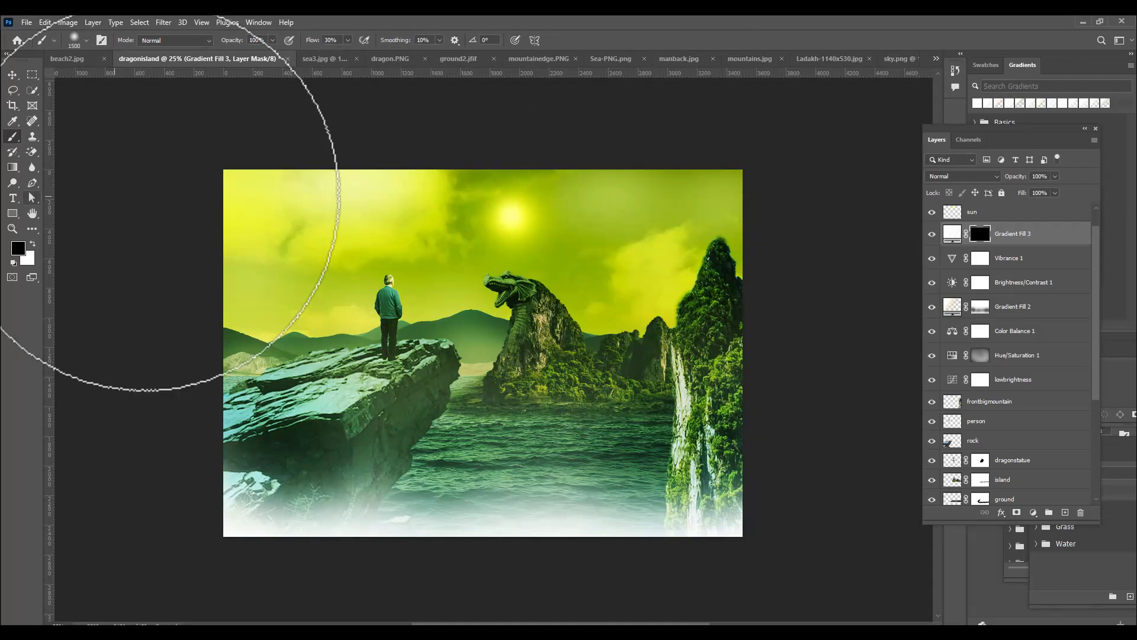
click(34, 246)
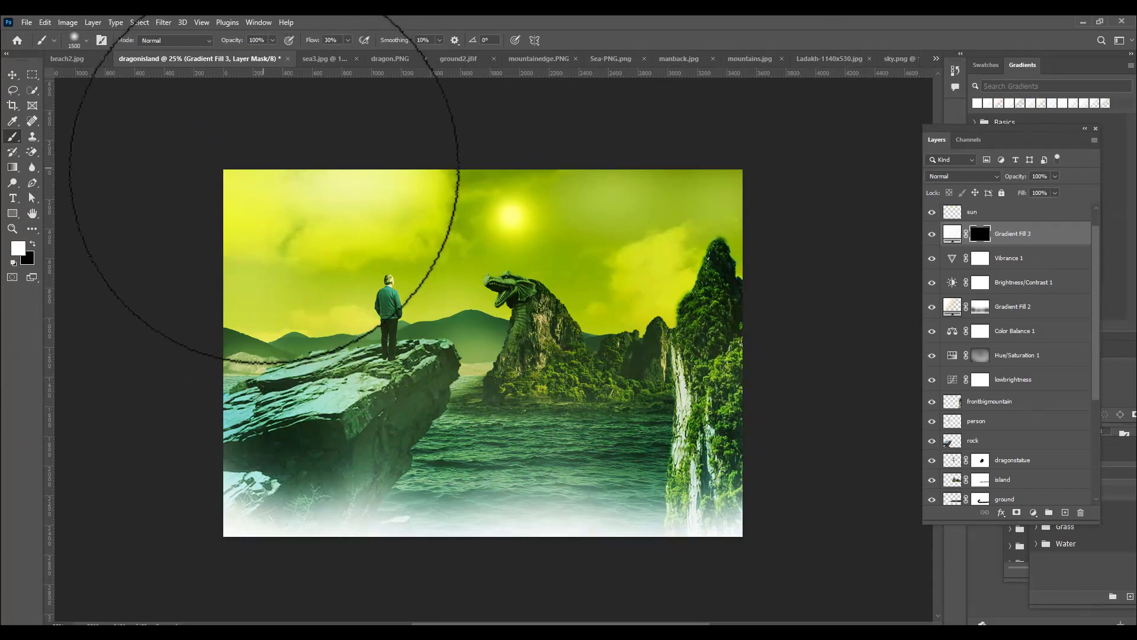
Reveal white mist across both sides of the sky on the Gradient Fill 3 mask with a 2000 px brush
key(bracketright)
key(bracketright)
key(bracketright)
key(bracketright)
key(bracketright)
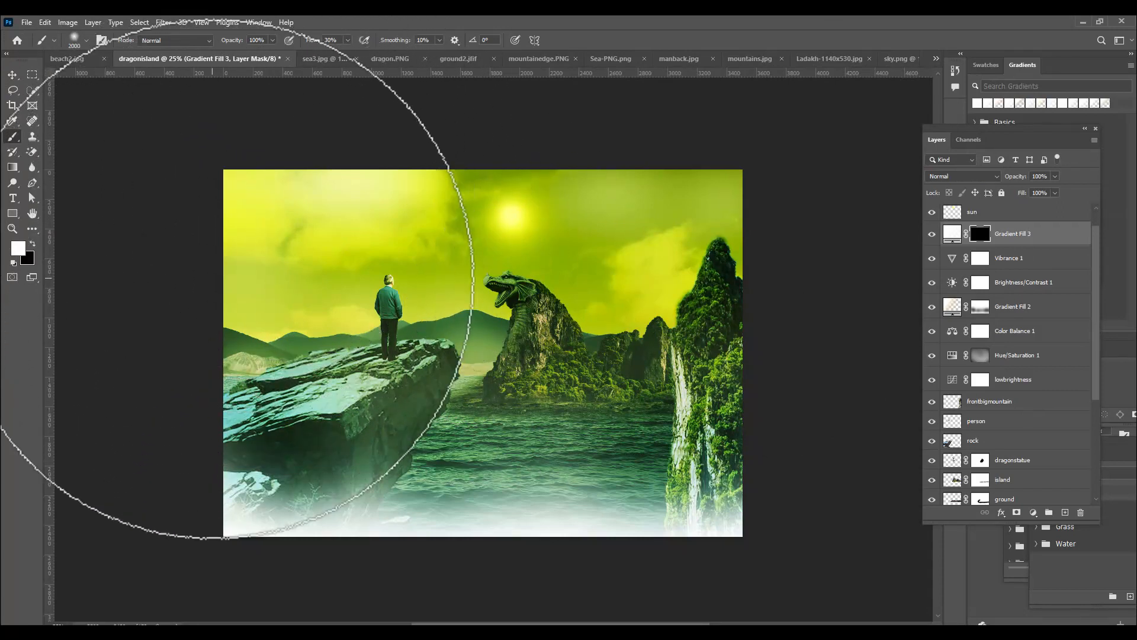
mouse_move(222, 279)
mouse_down()
mouse_move(269, 285)
mouse_move(241, 285)
mouse_move(299, 242)
mouse_move(291, 219)
mouse_move(407, 140)
mouse_move(360, 164)
mouse_move(563, 95)
mouse_move(600, 125)
mouse_move(755, 182)
mouse_move(659, 190)
mouse_move(679, 204)
mouse_up()
click(683, 205)
click(632, 251)
Build up the mist over the sky, the man and the distant mountains, reducing the brush through 1600 px to 900 px
key(bracketleft)
key(bracketleft)
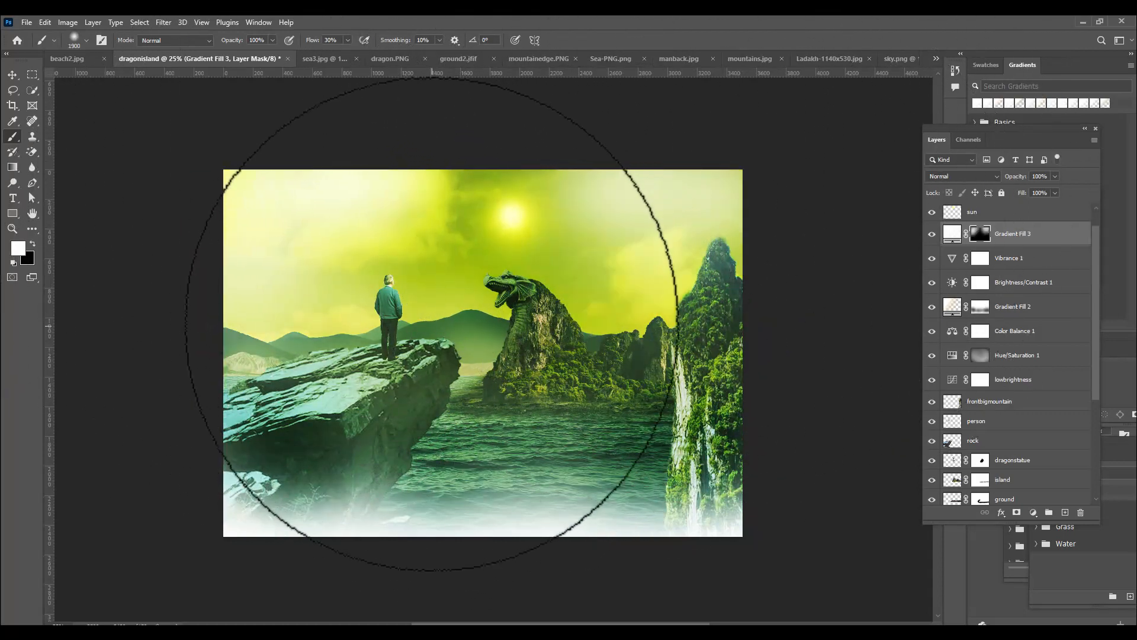
key(bracketleft)
key(bracketleft)
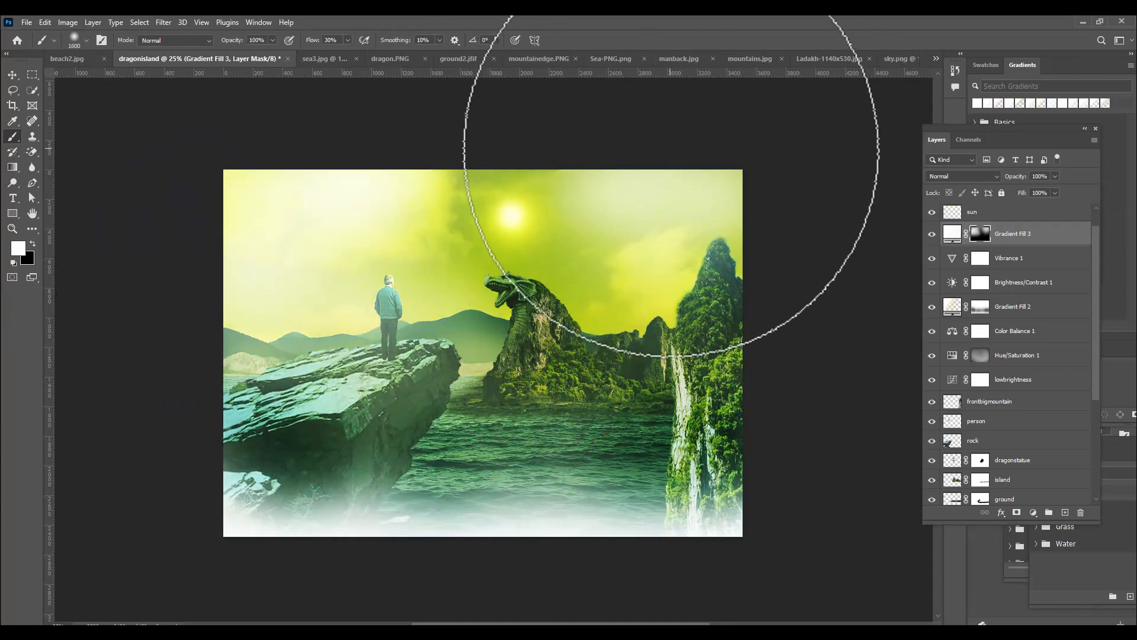
key(bracketleft)
key(bracketleft)
key(bracketleft)
key(bracketleft)
key(bracketleft)
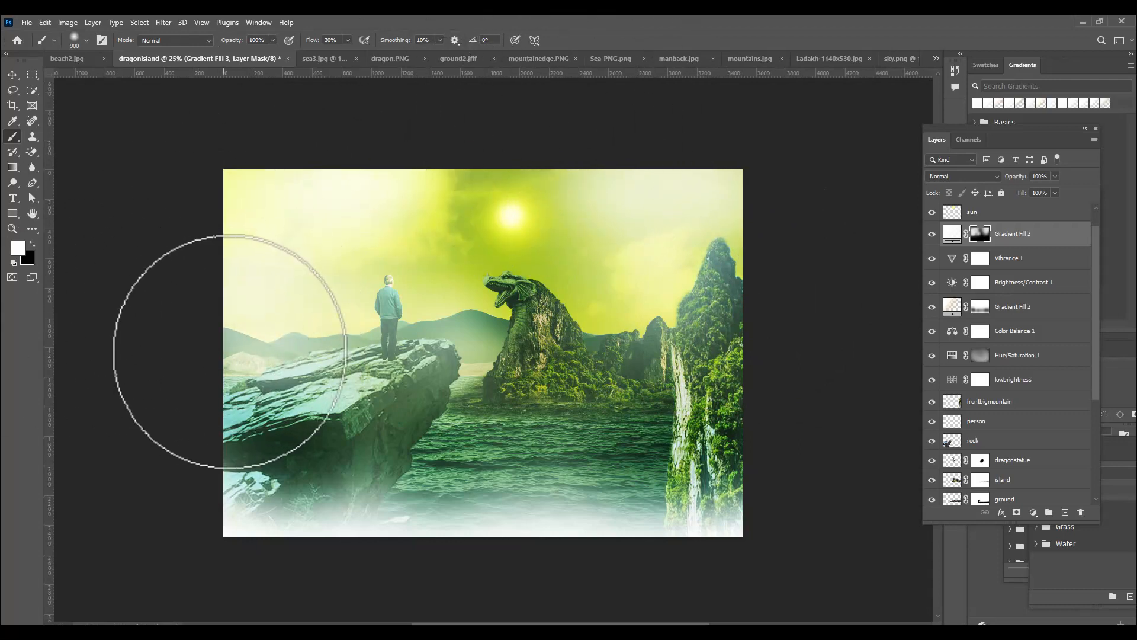
Reduce the brush to 500 px and dab white mist along the waterline at the dragon island's base
key(bracketleft)
key(bracketleft)
key(bracketleft)
key(bracketleft)
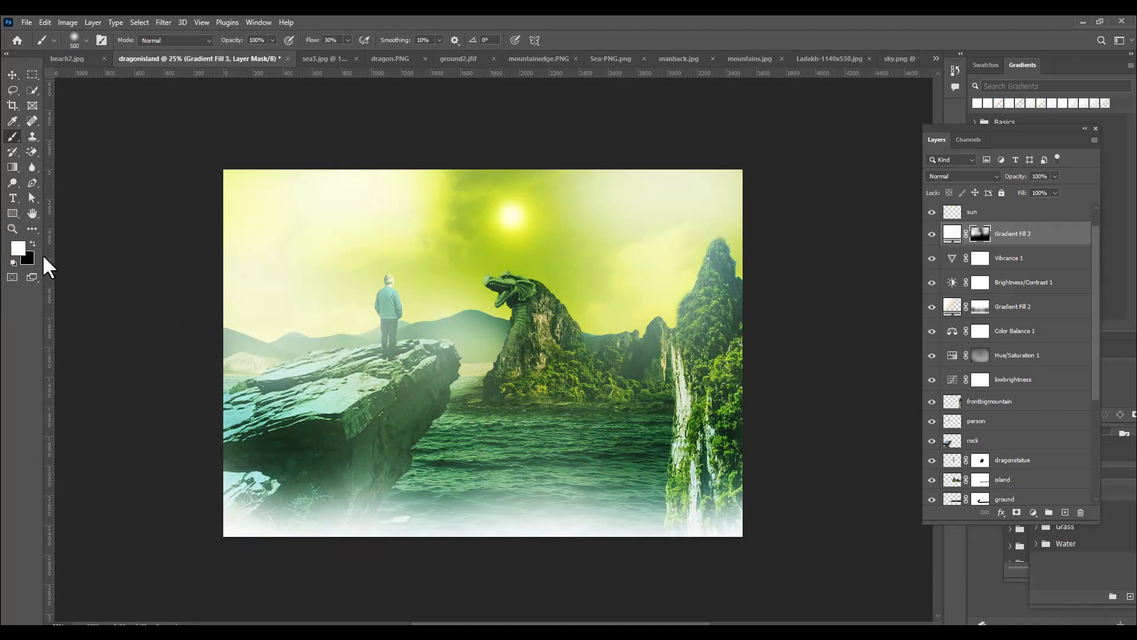
click(569, 401)
click(616, 398)
click(635, 393)
click(642, 389)
click(513, 400)
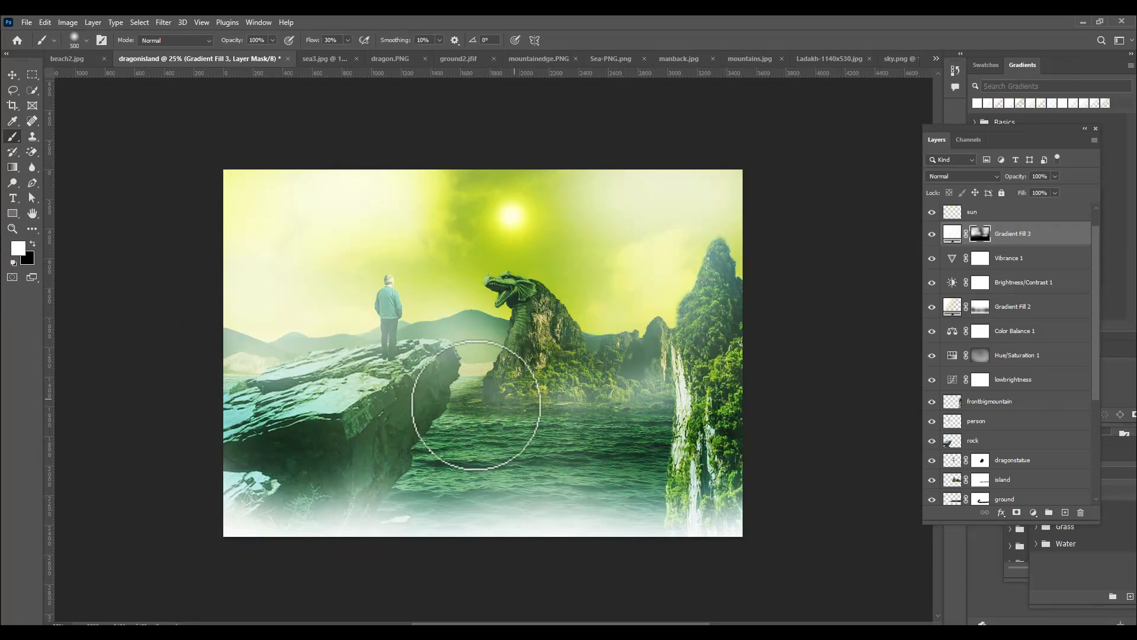
click(493, 404)
click(562, 400)
click(583, 396)
click(604, 397)
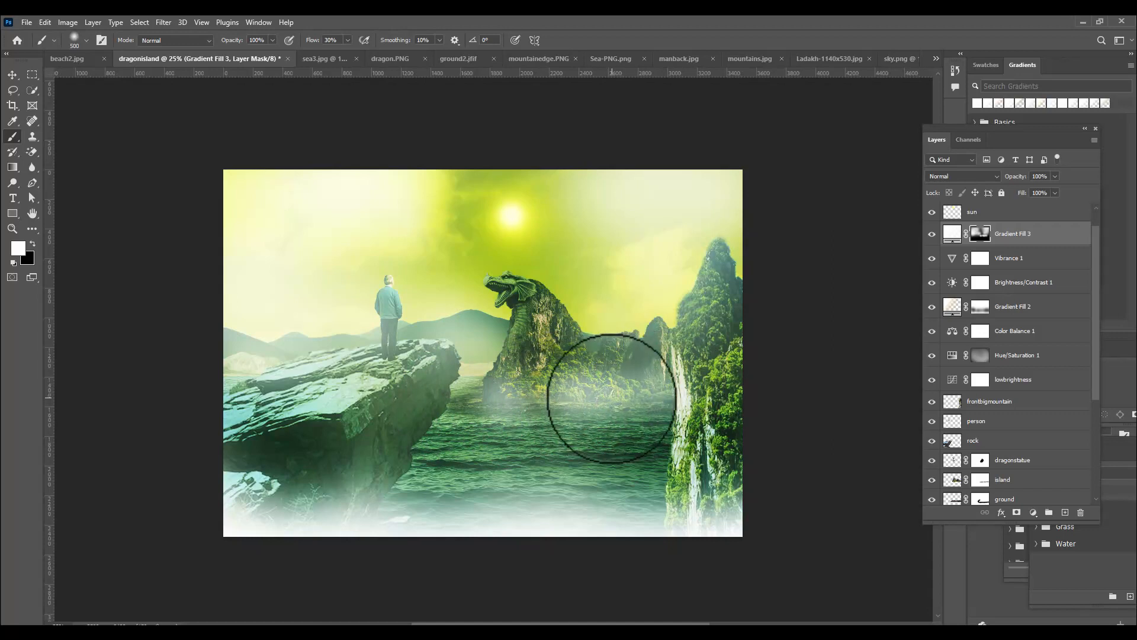
Undo the last mist dab and thin the mist at the foot of the dragon rock with black on the mask
key(ctrl+z)
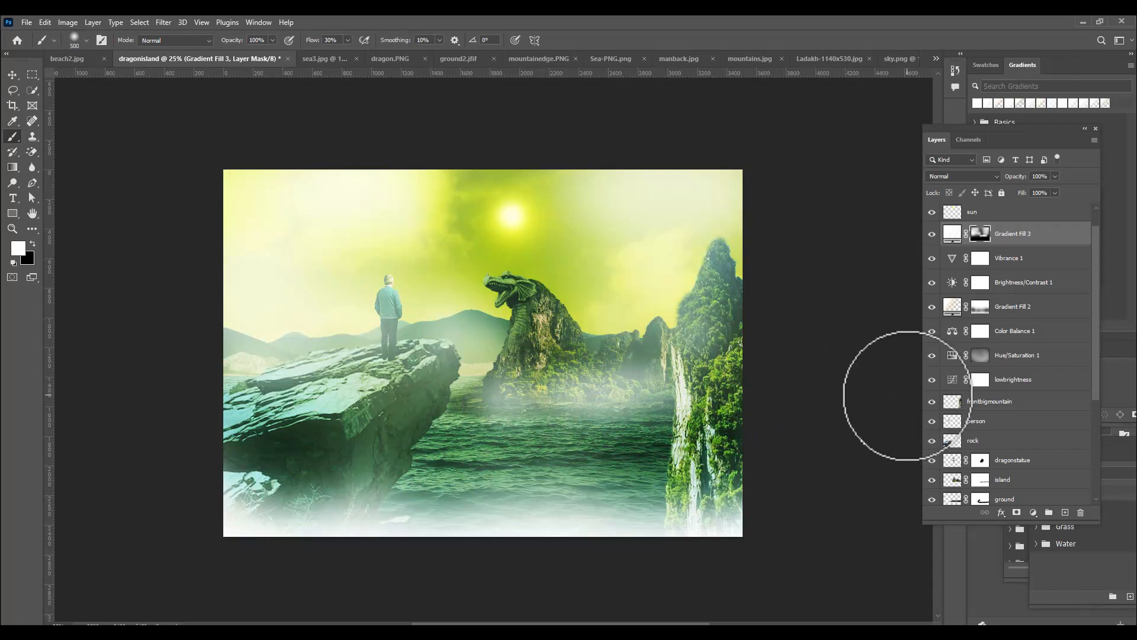
click(33, 243)
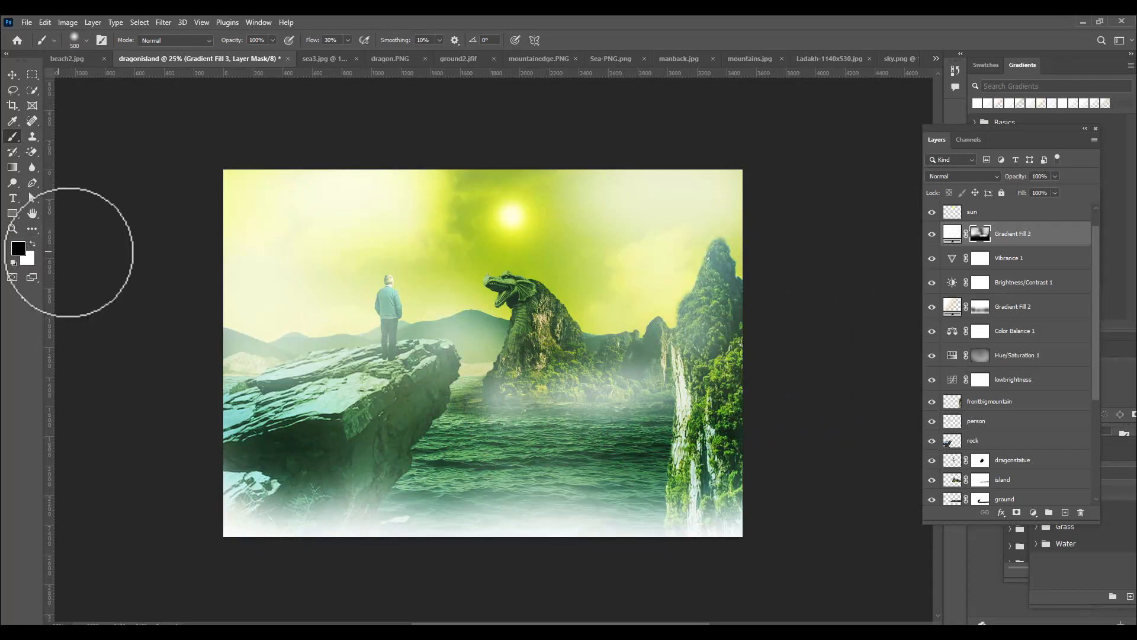
mouse_move(546, 375)
mouse_down()
mouse_move(610, 356)
mouse_move(588, 379)
mouse_move(538, 371)
mouse_move(531, 343)
mouse_move(528, 397)
mouse_up()
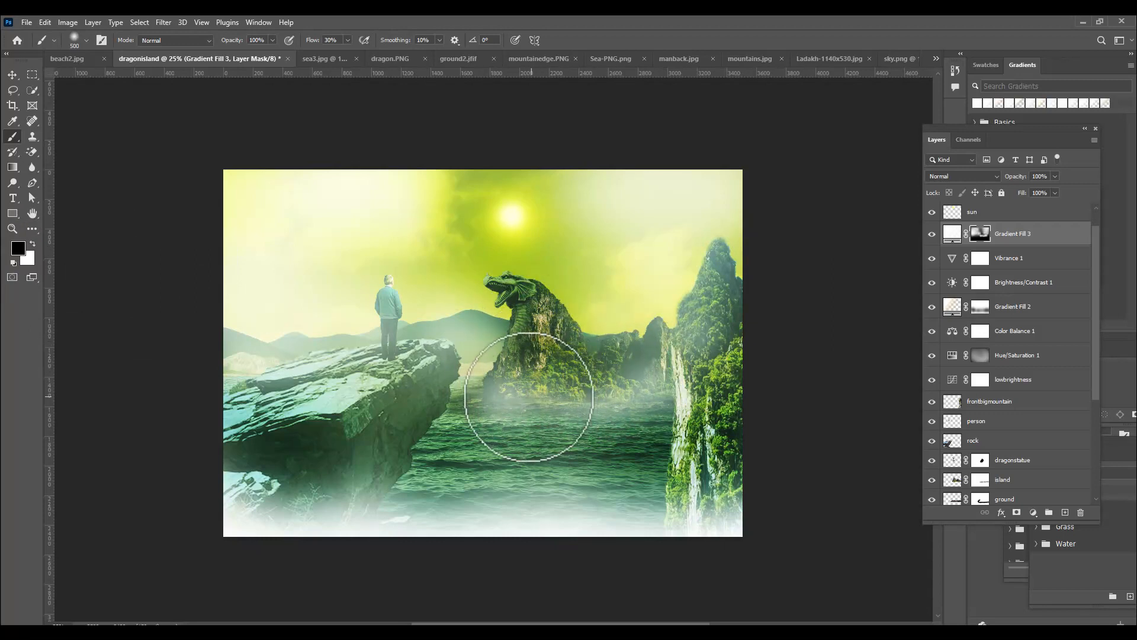